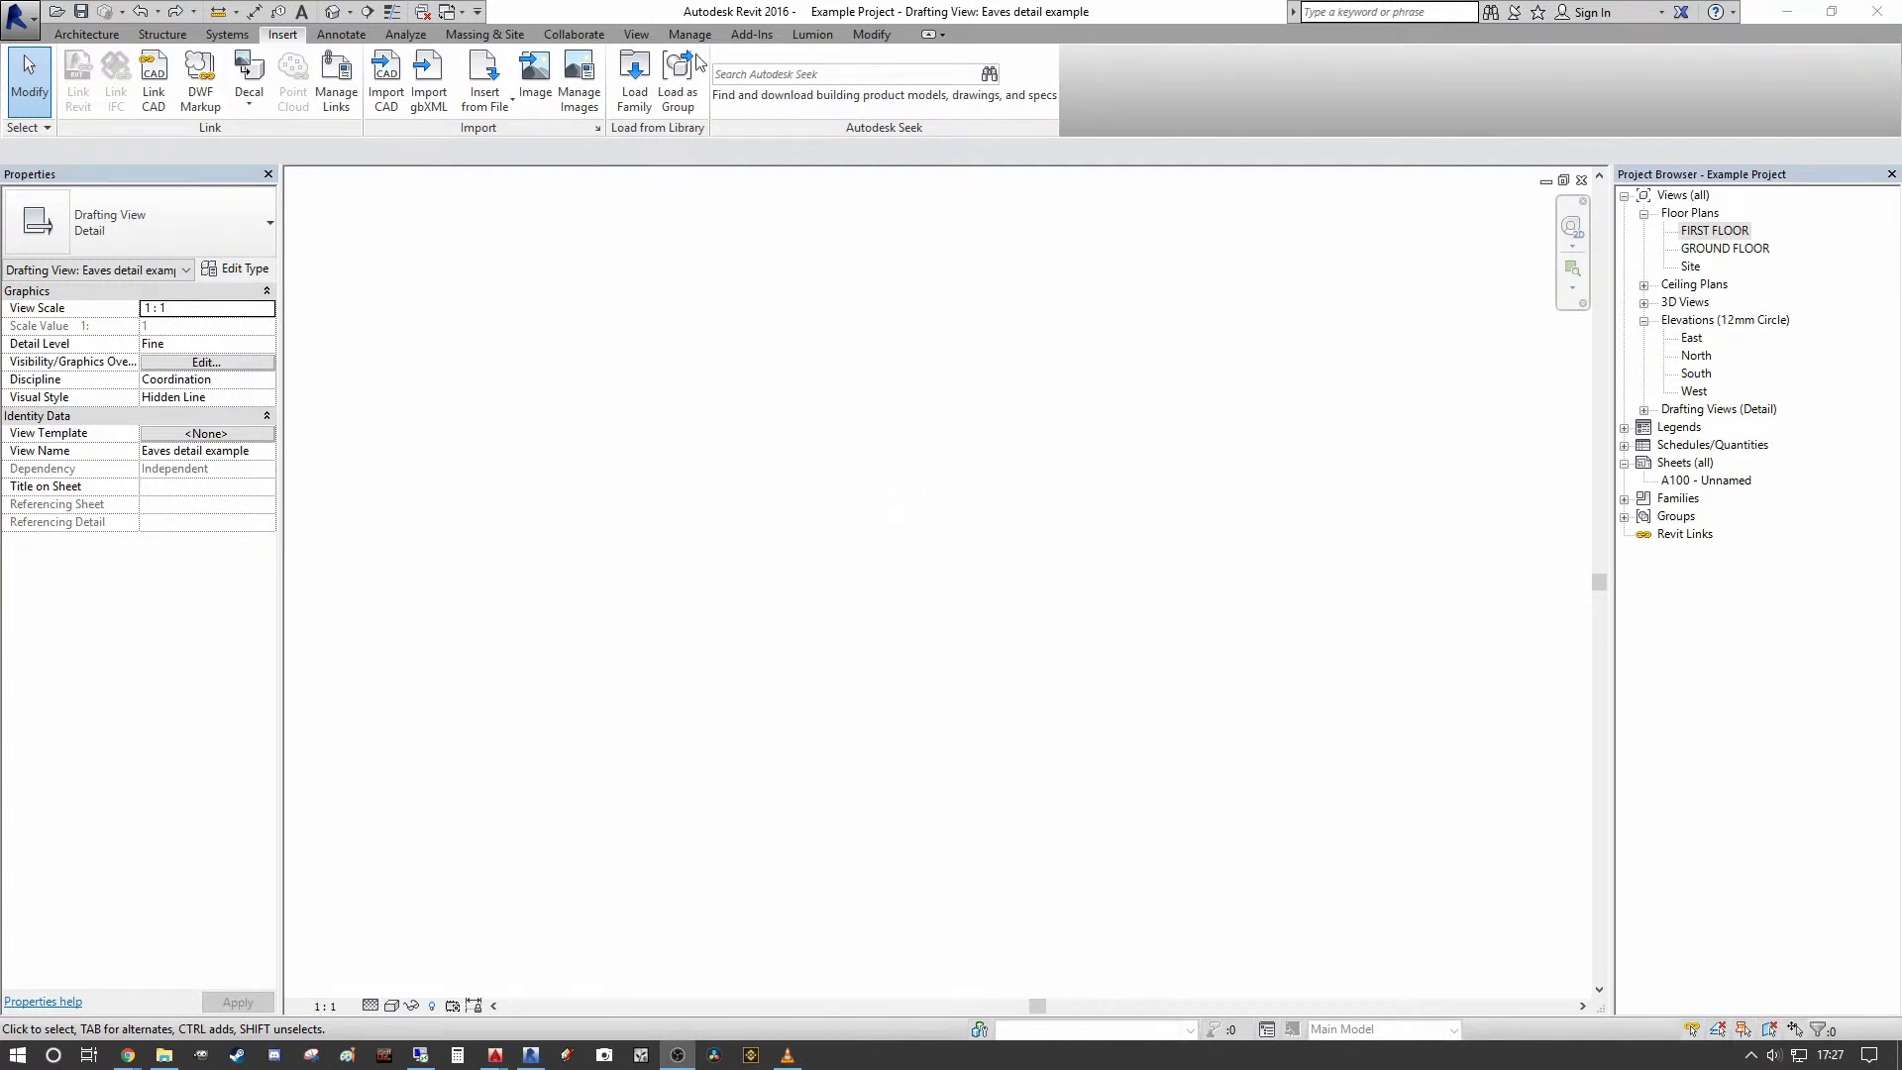
- Create a new drafting view named 'Eaves Example' from the View tab
click(636, 36)
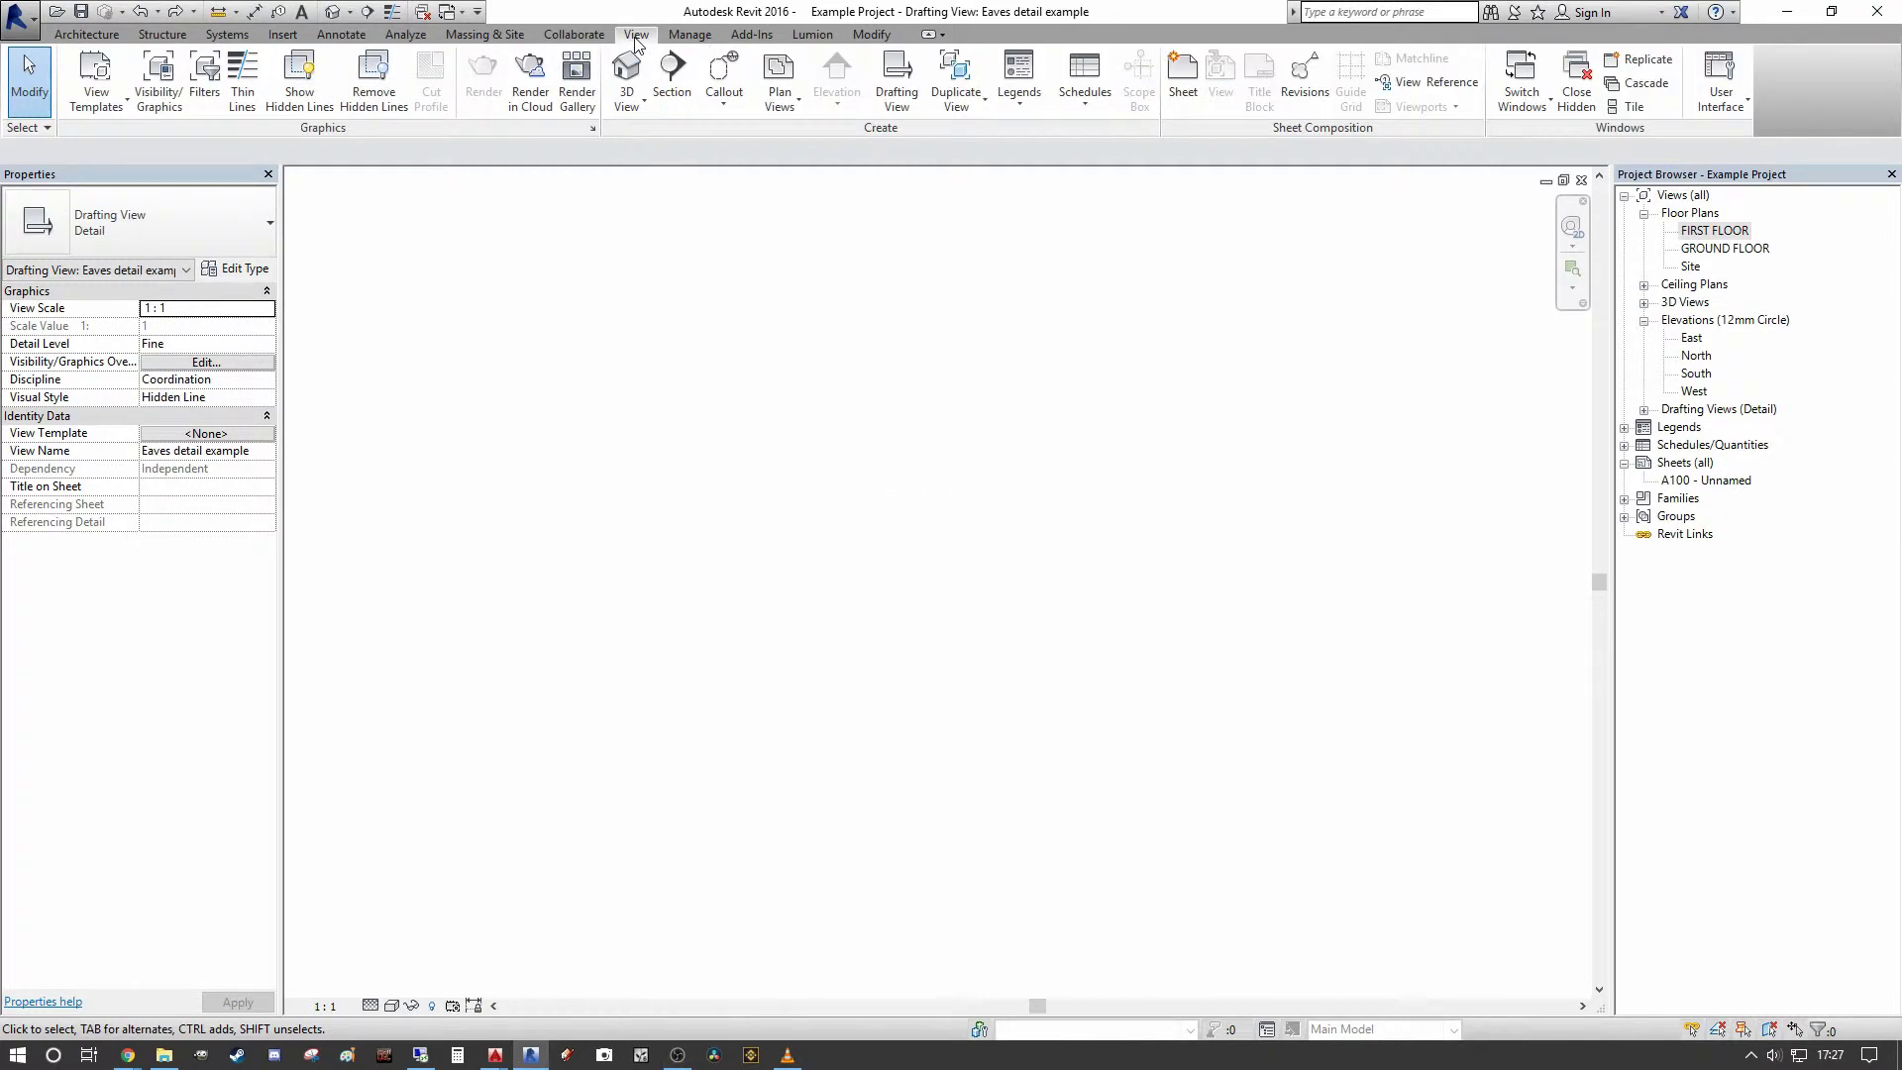
click(899, 92)
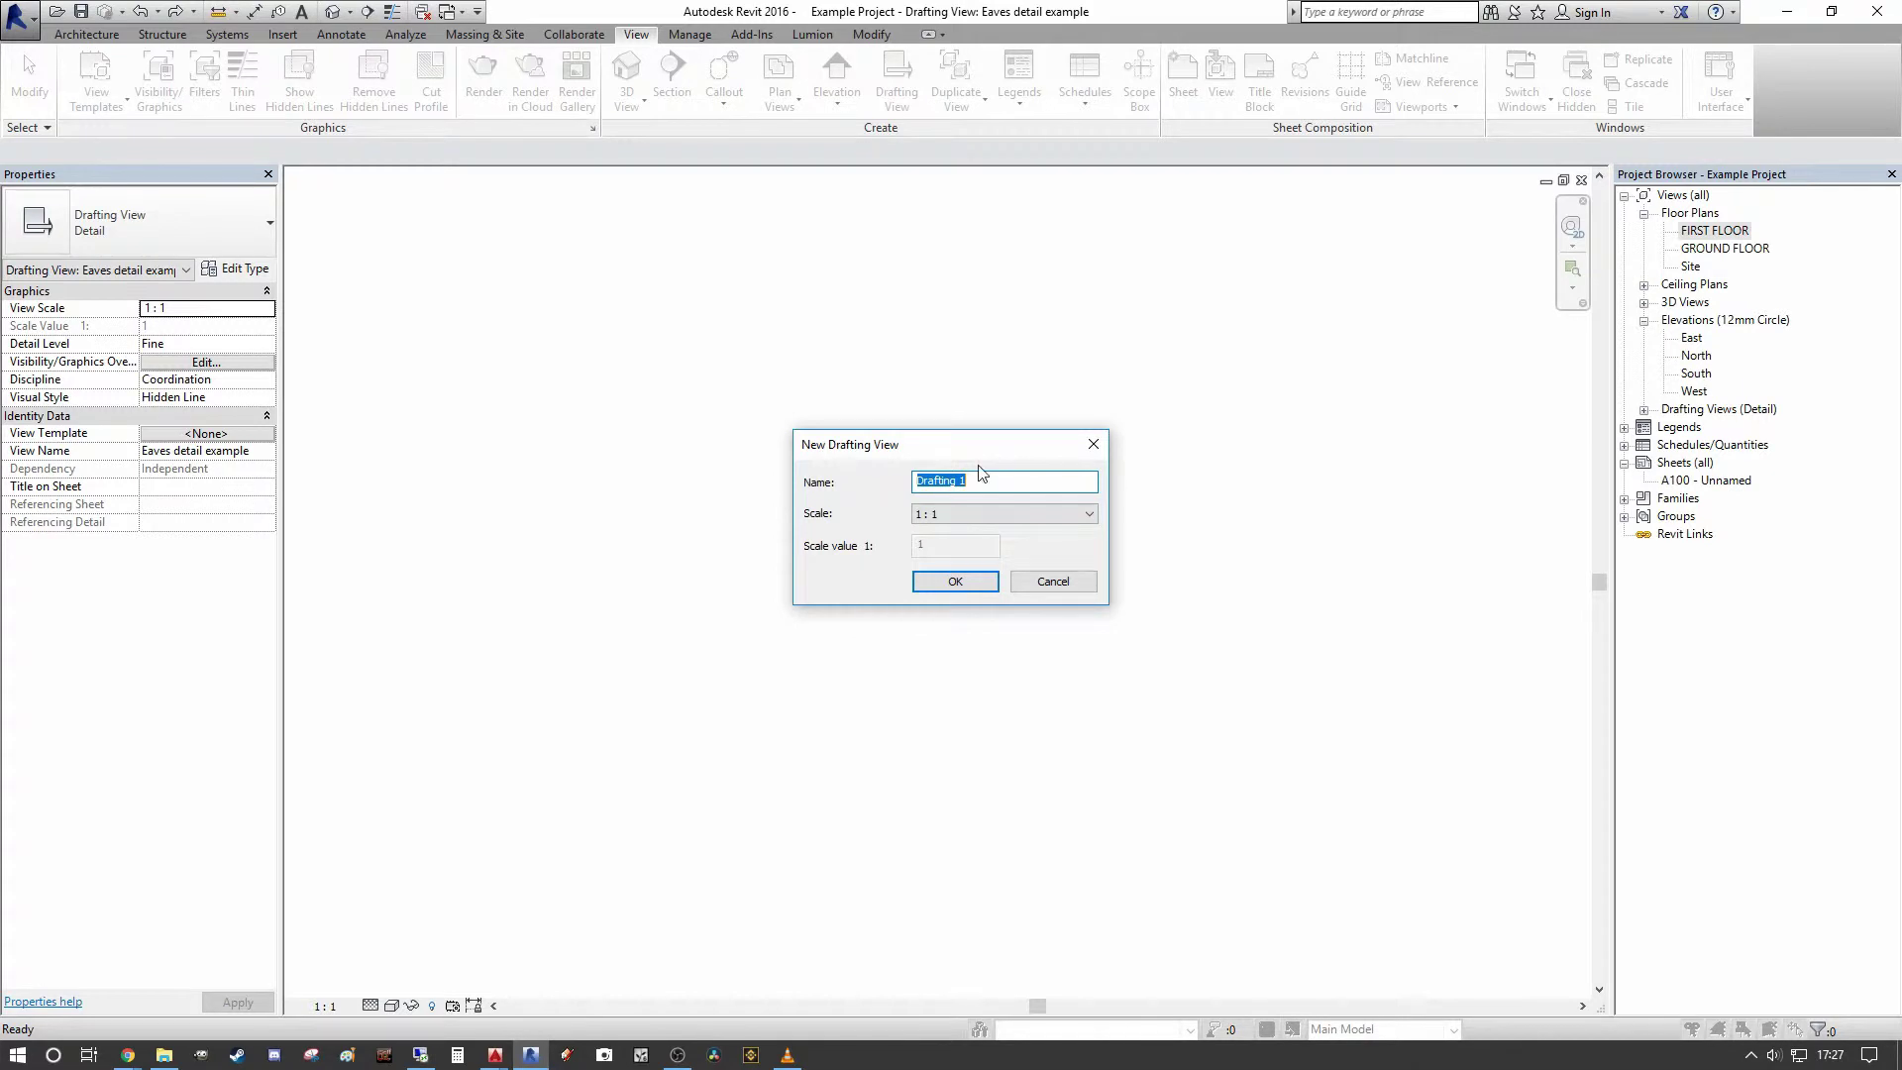
text(EAves)
key(BackSpace)
key(BackSpace)
key(BackSpace)
text(aves Example)
key(Return)
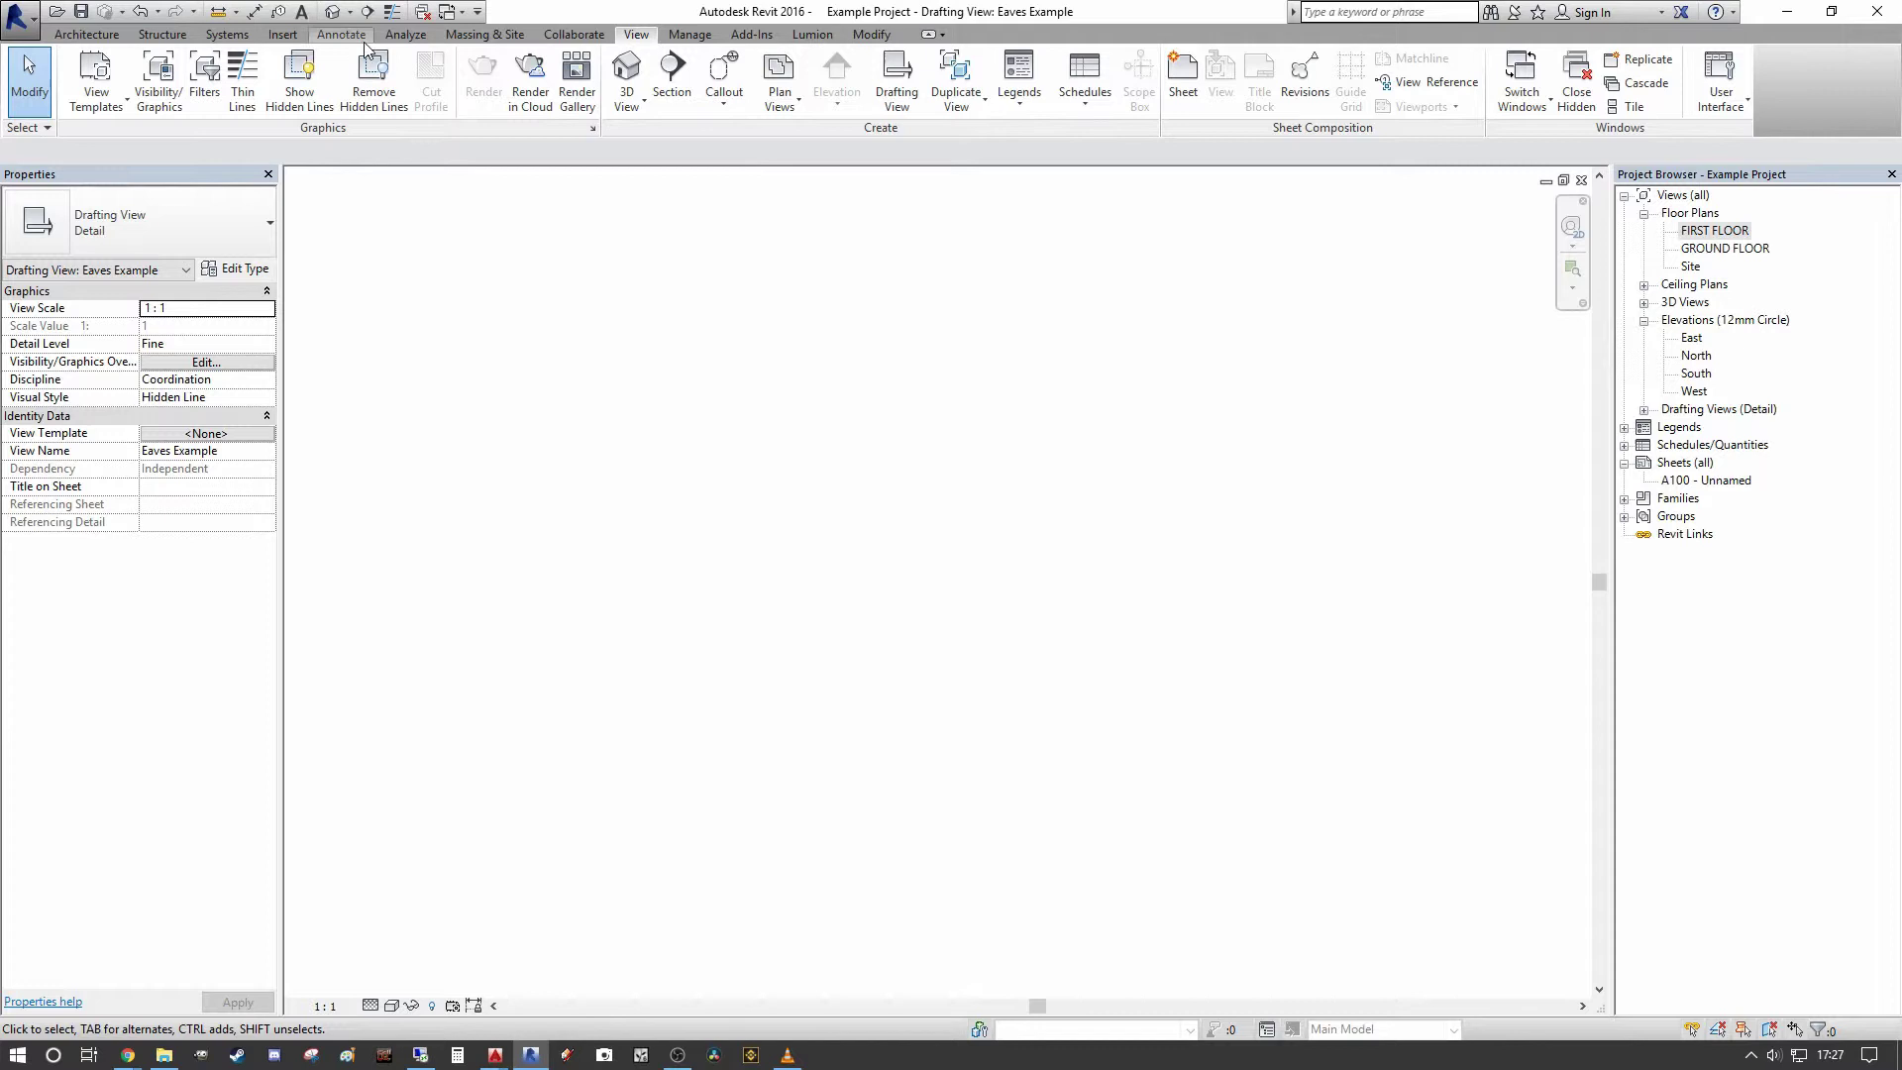
- Import Eaves Detail.dwg from the Desktop with Manual - Center positioning
click(285, 34)
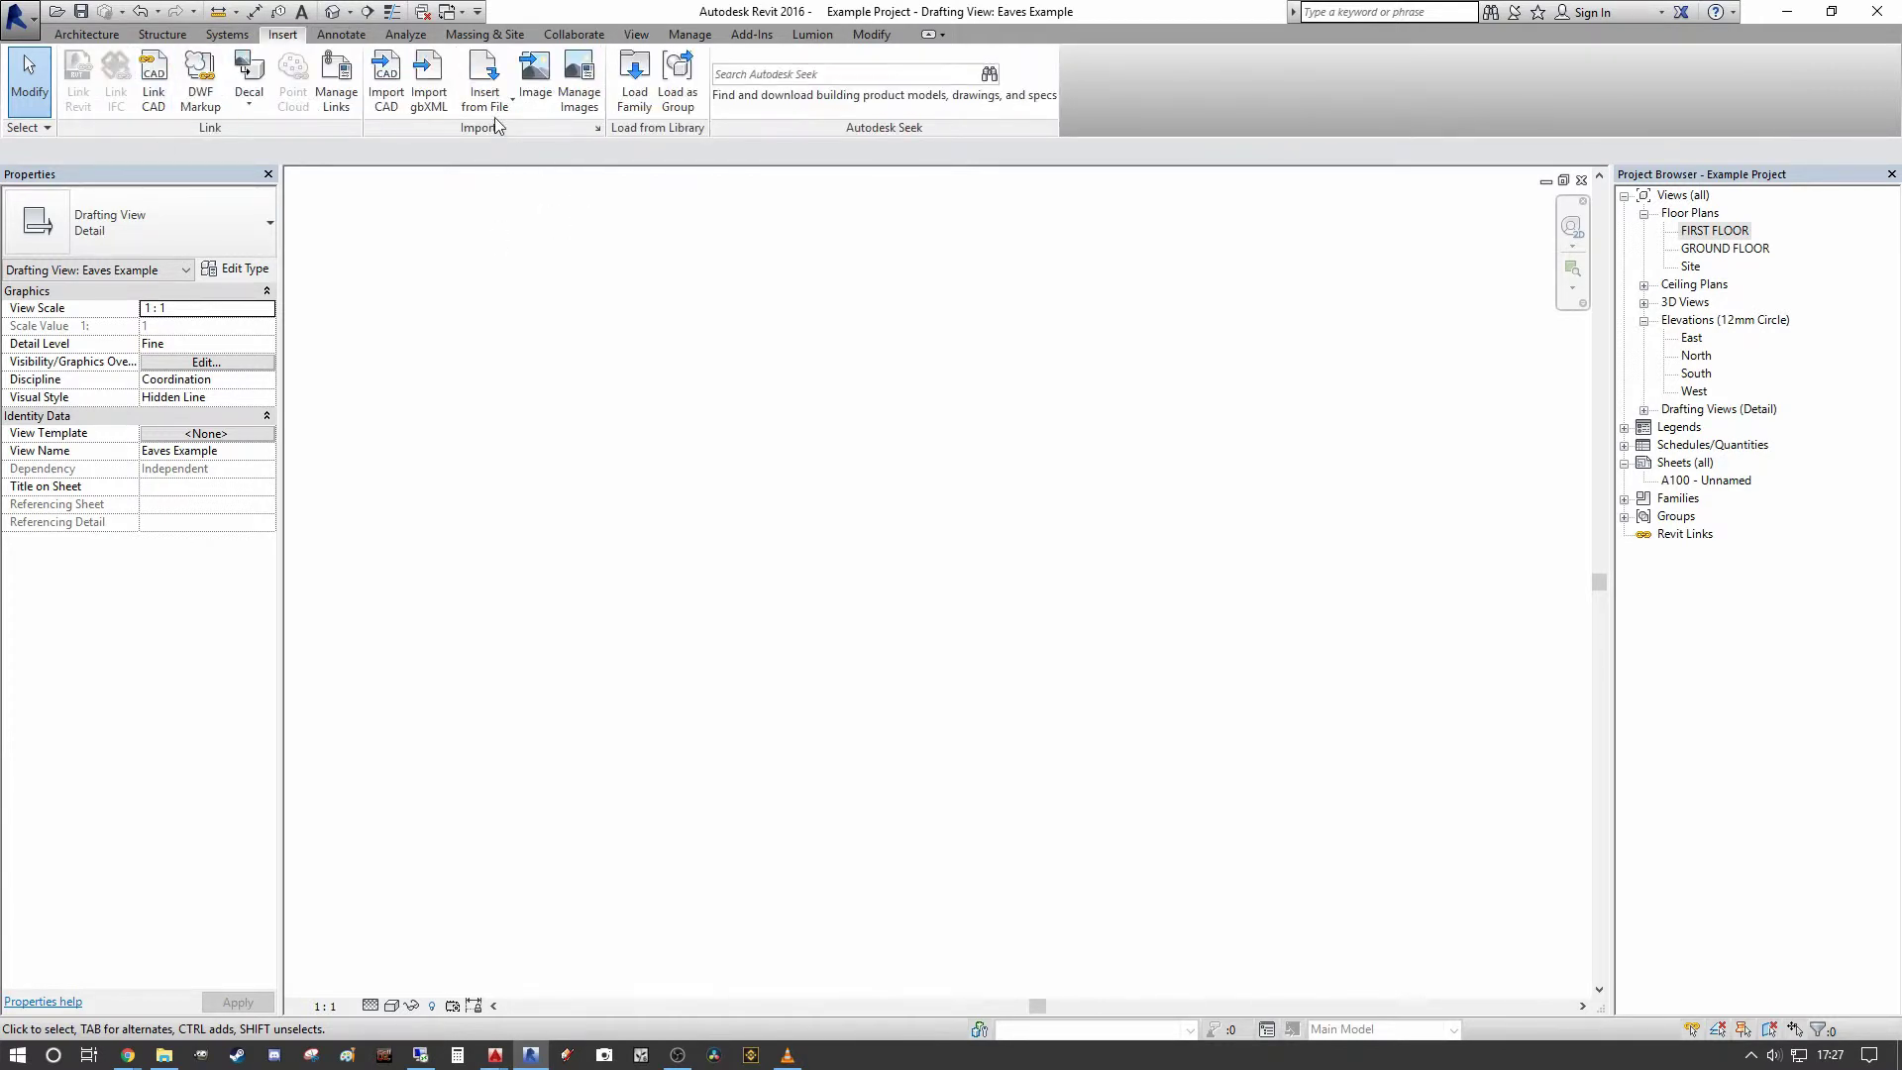
click(387, 112)
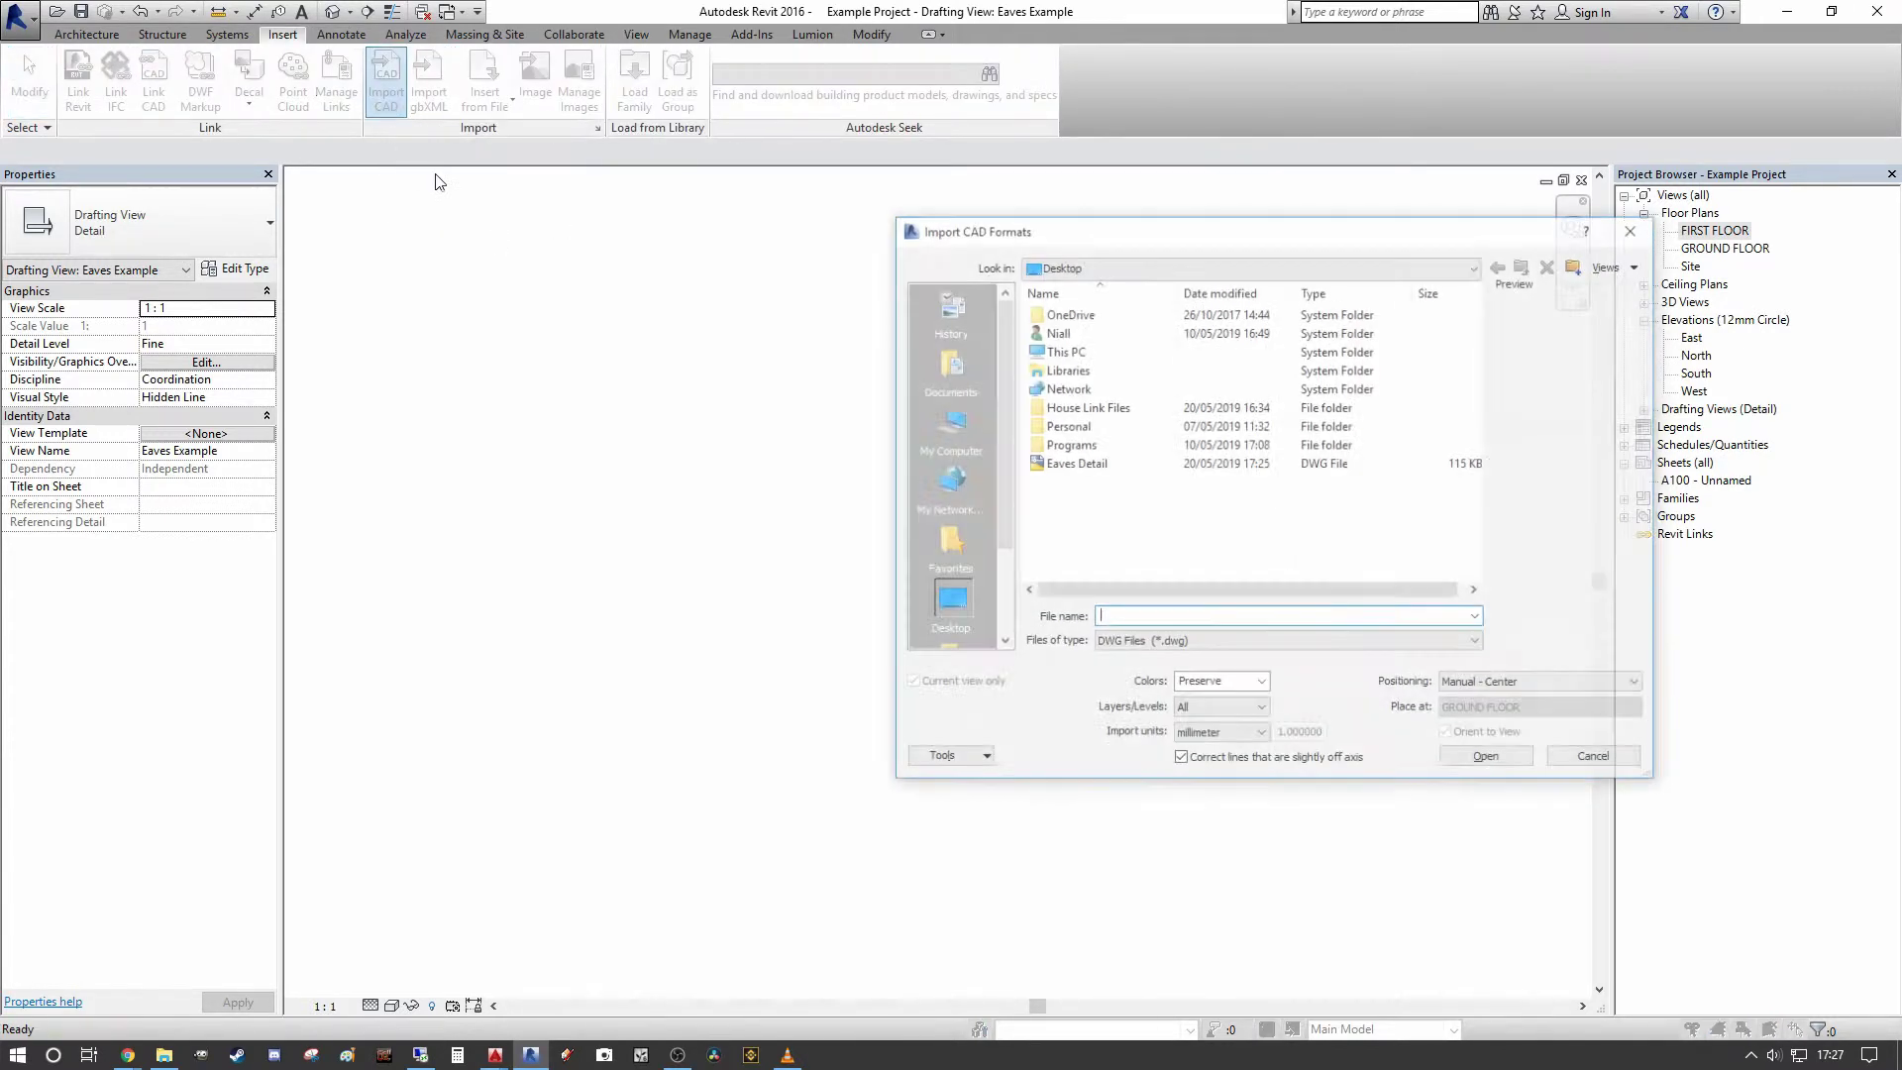
click(1074, 467)
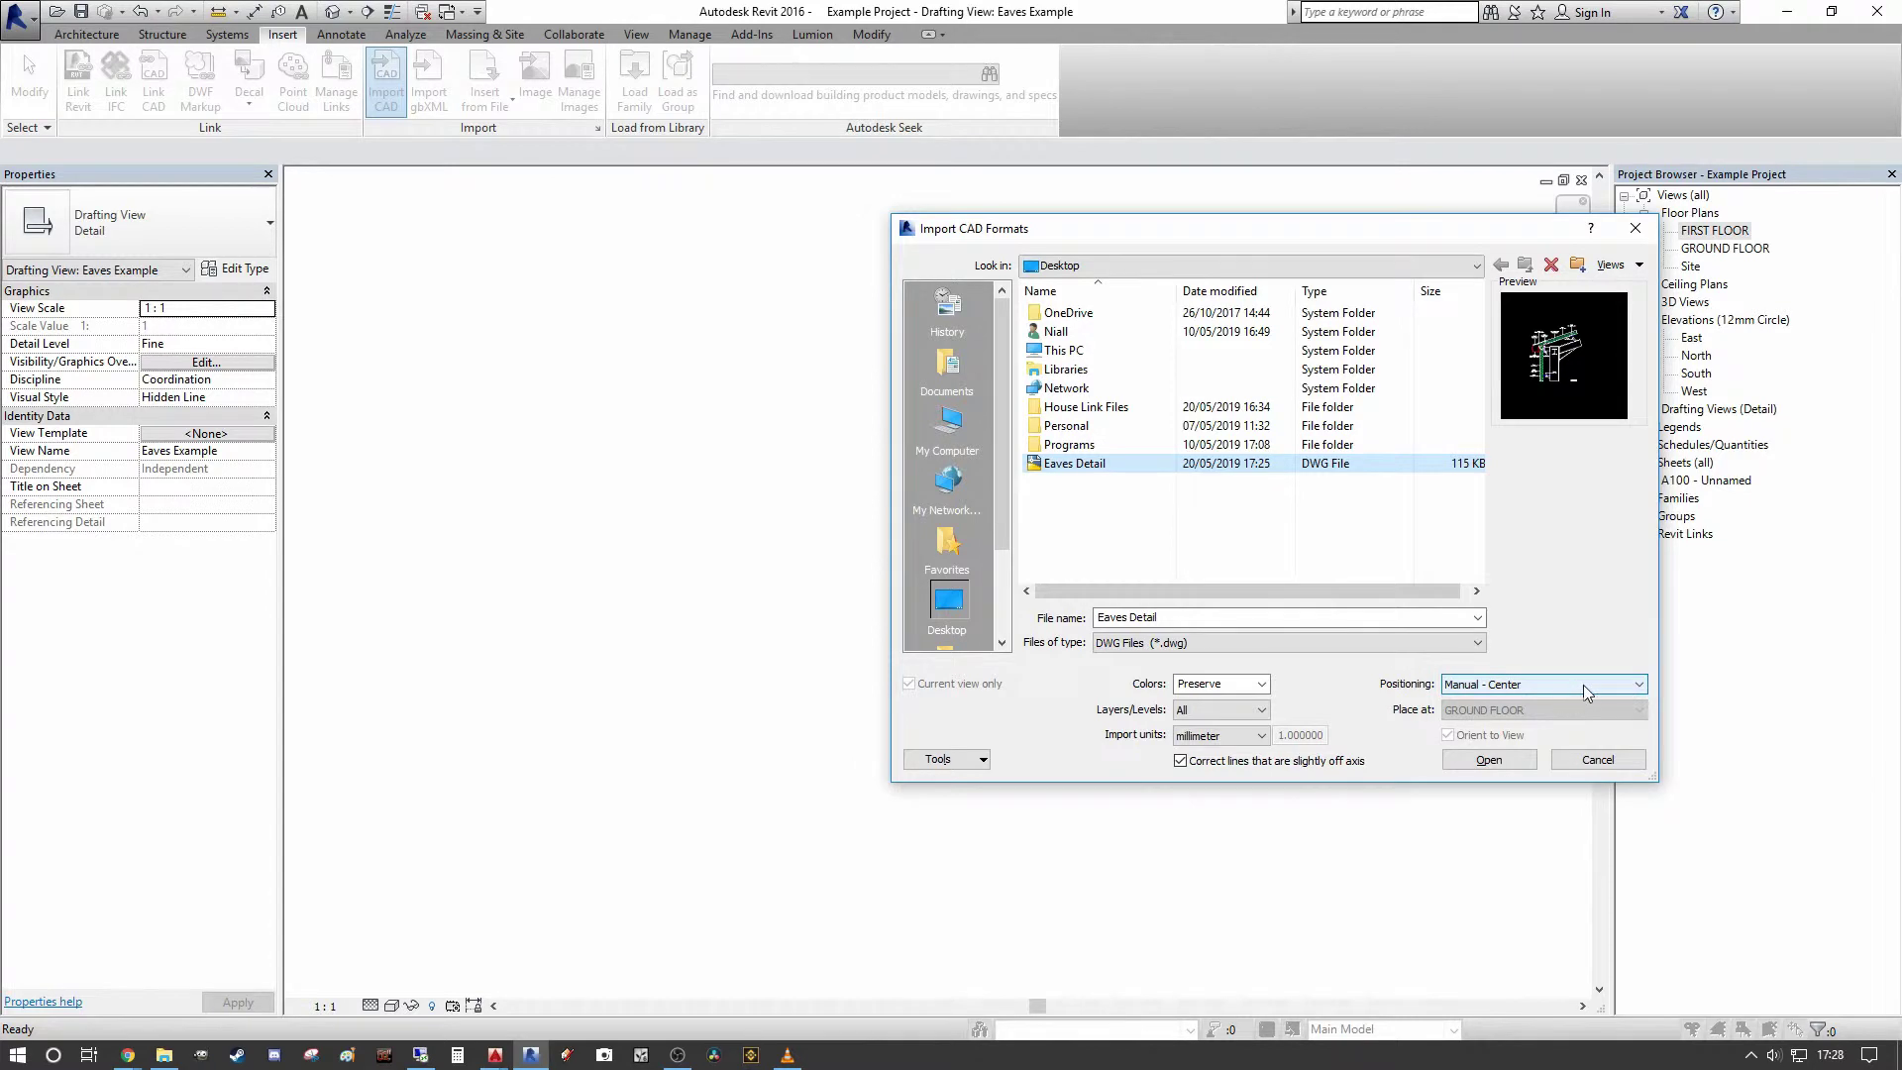
click(1488, 760)
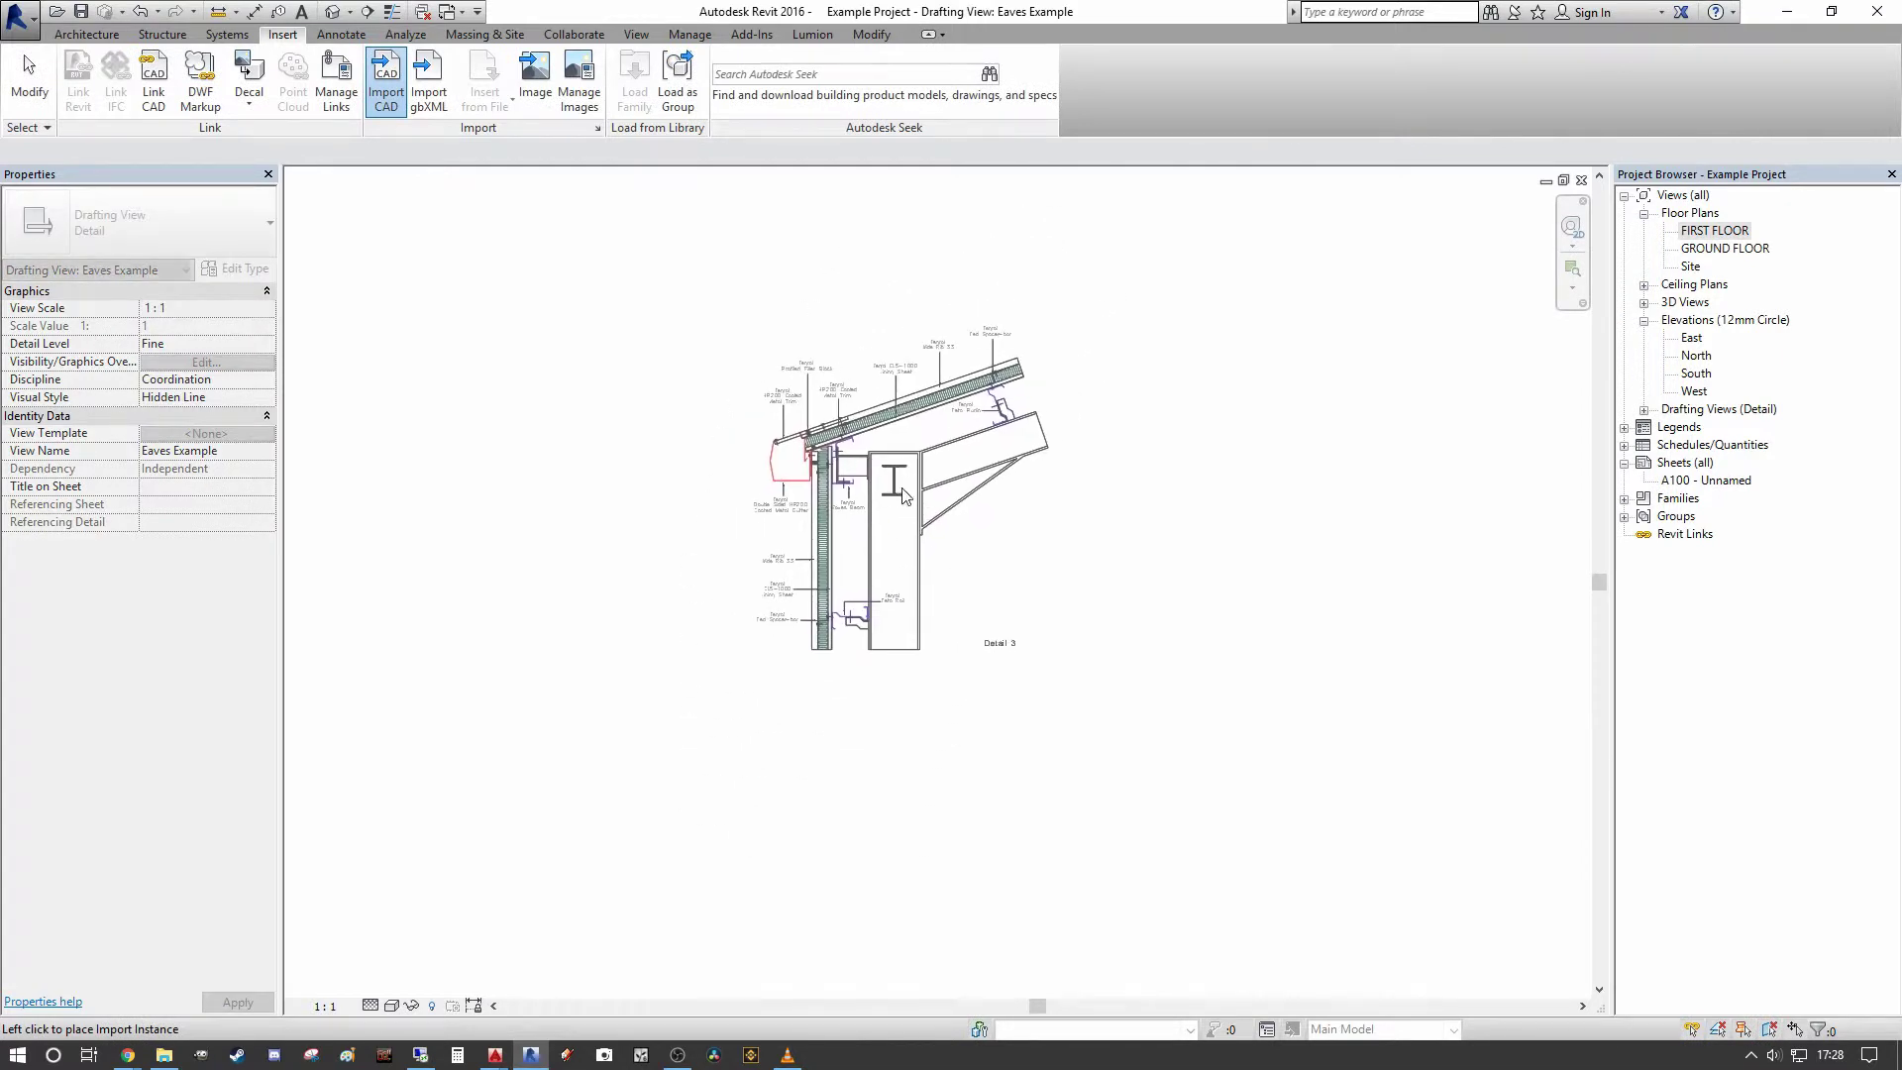
- Place the imported detail near the view centre and set the view scale to 1:10
click(901, 488)
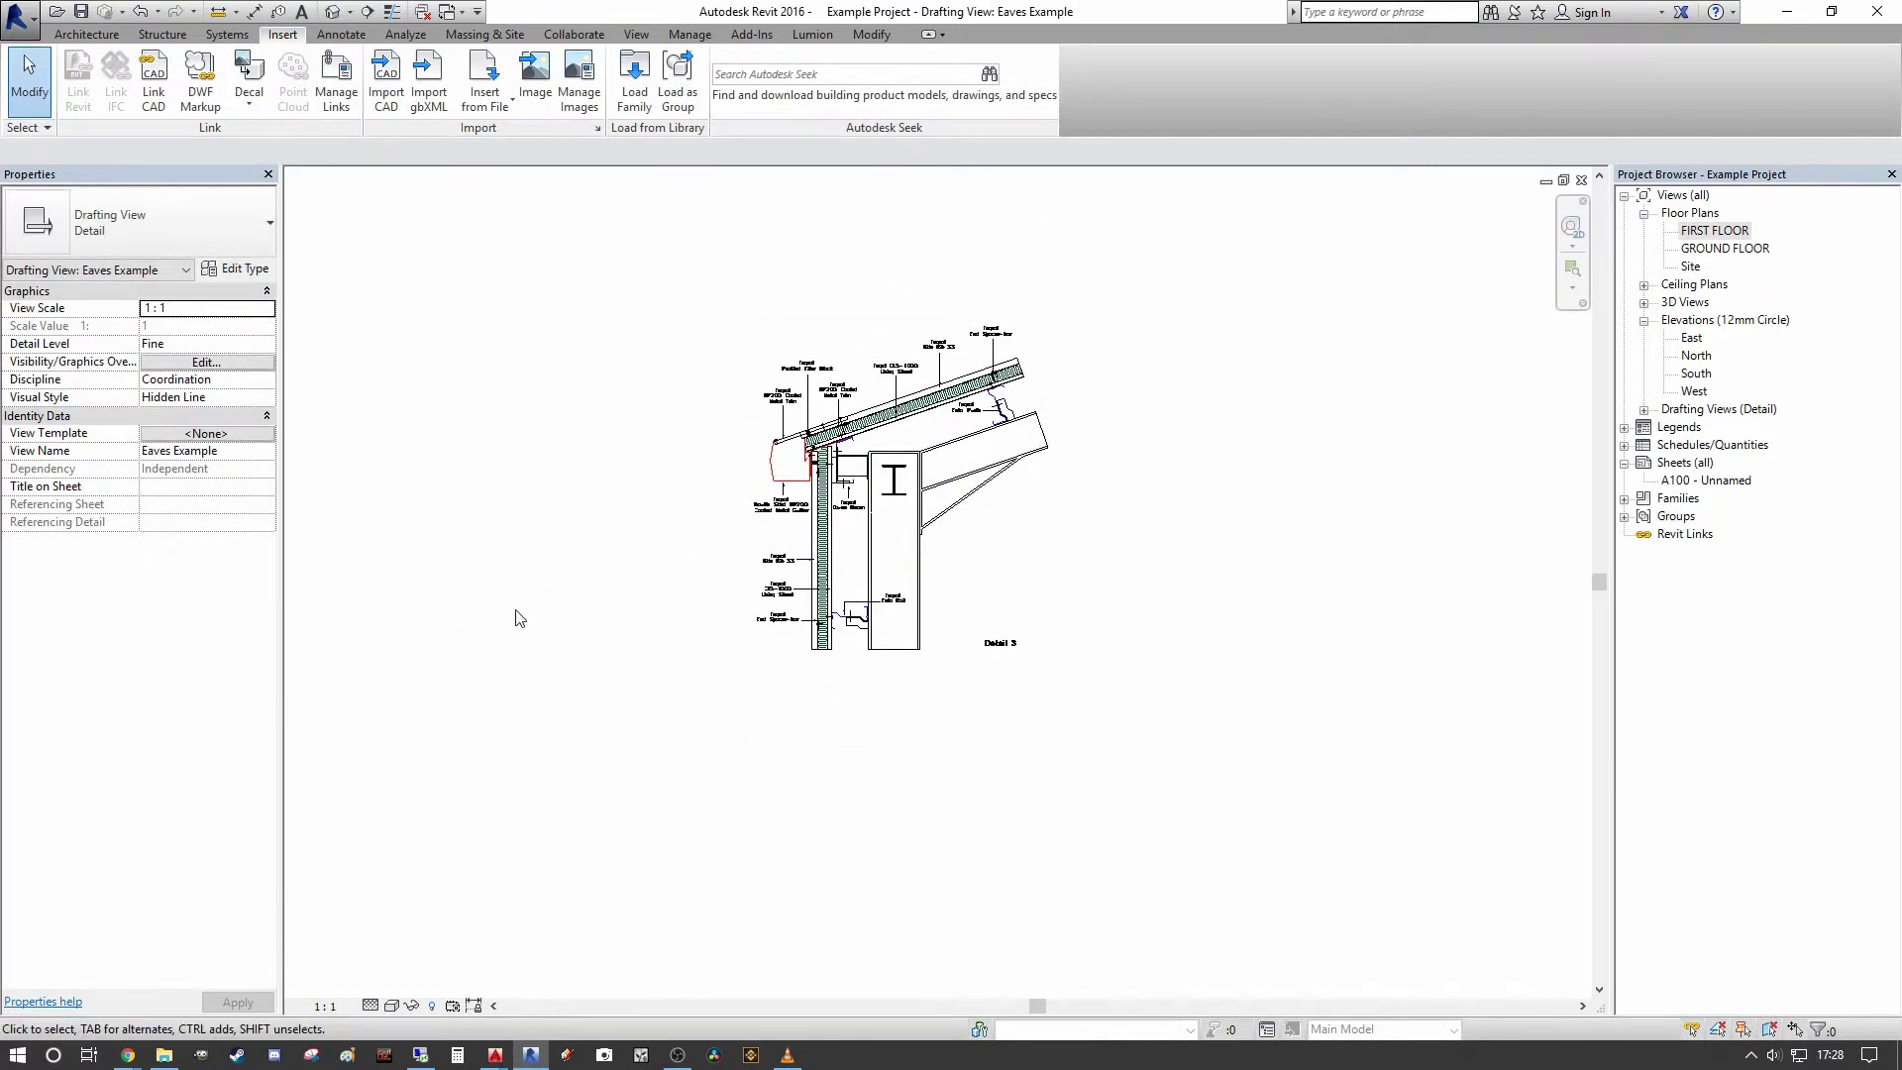
scroll(872, 366, up, 2)
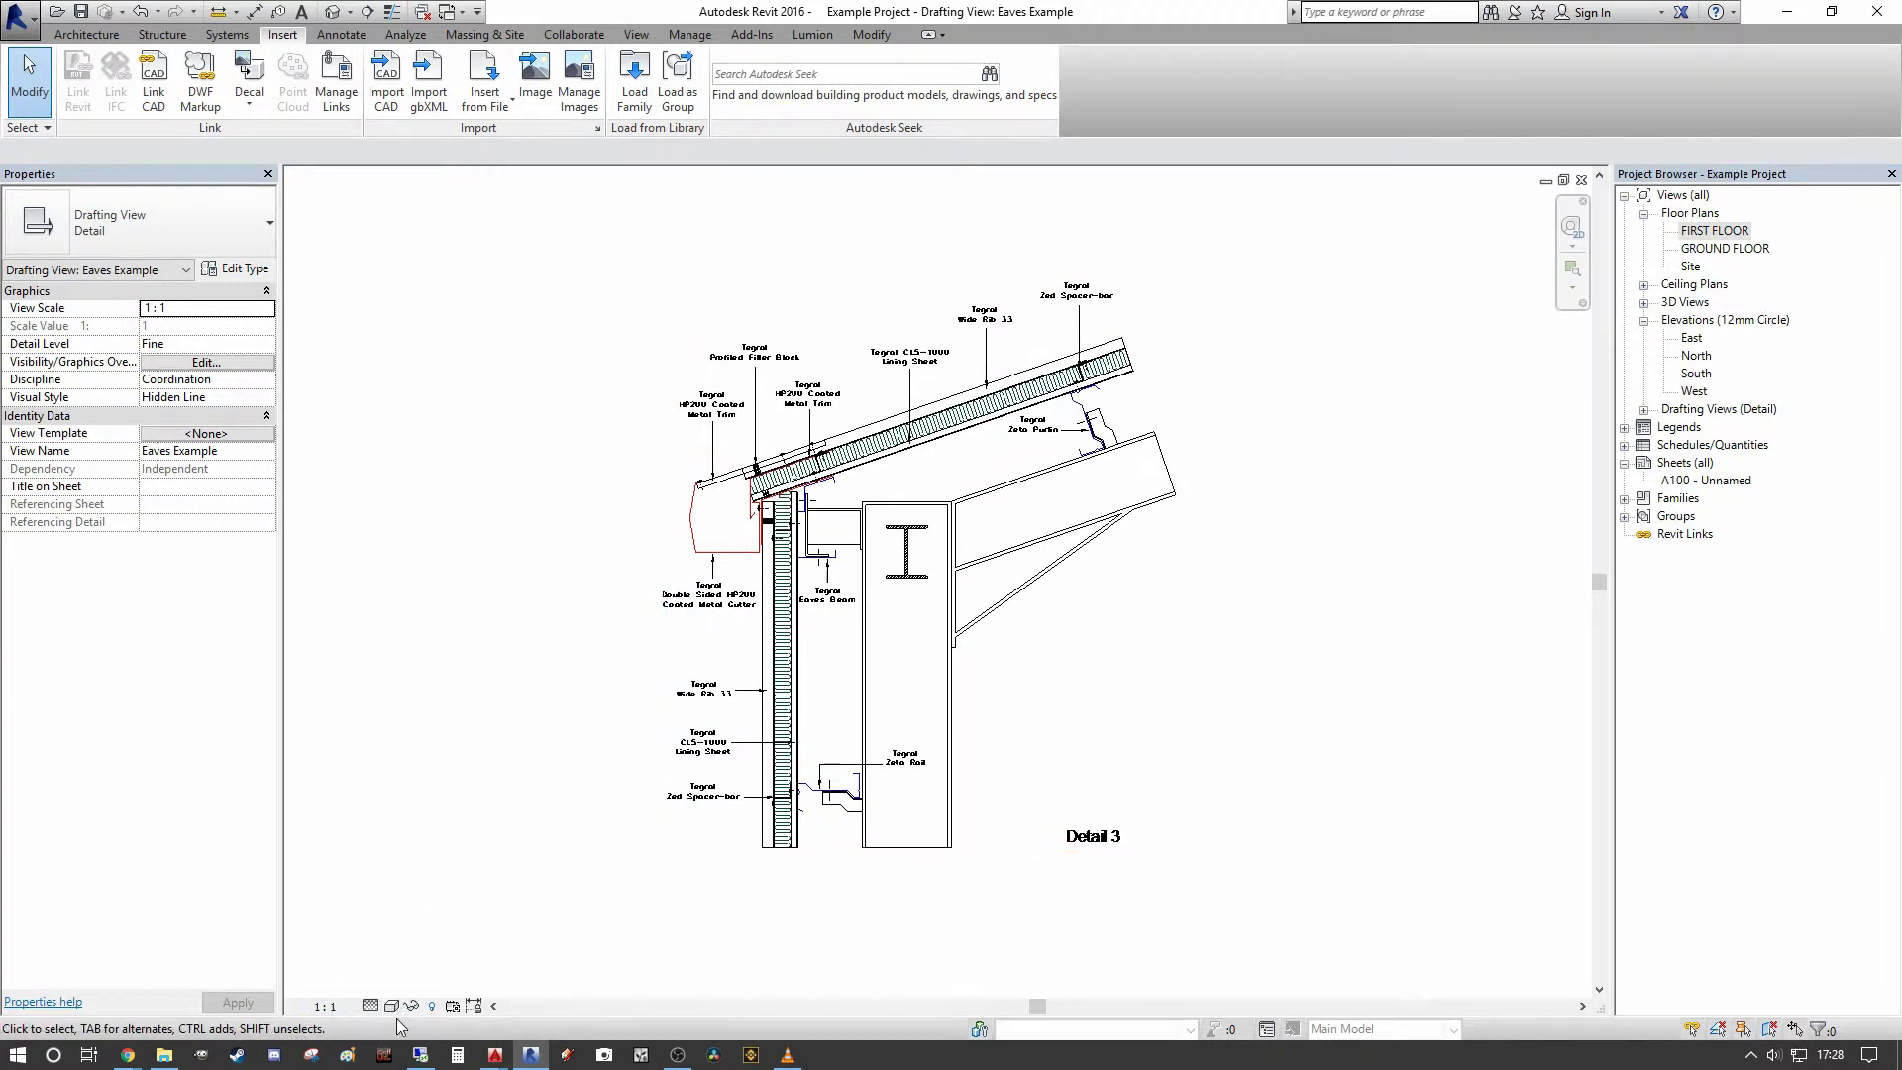
click(335, 1008)
click(378, 800)
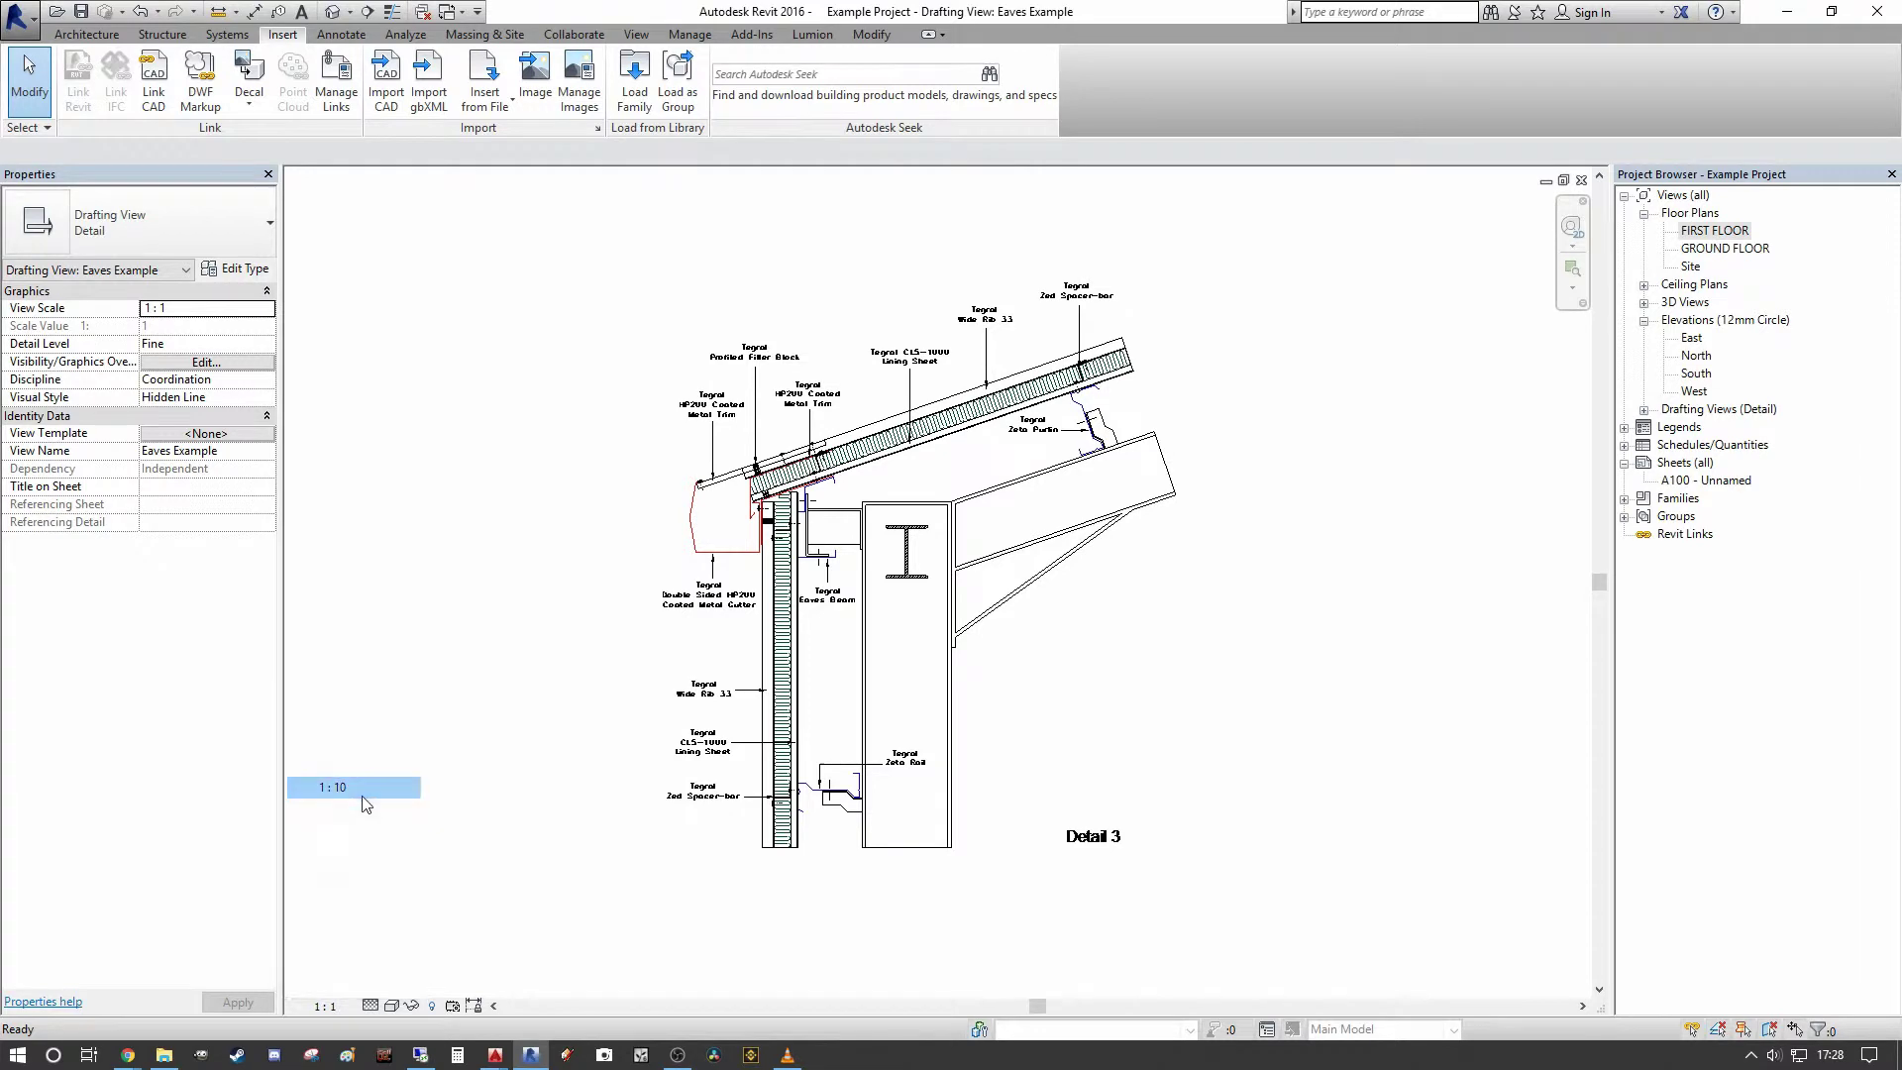
- Pan and zoom to centre the eaves detail in the view
scroll(544, 654, down, 2)
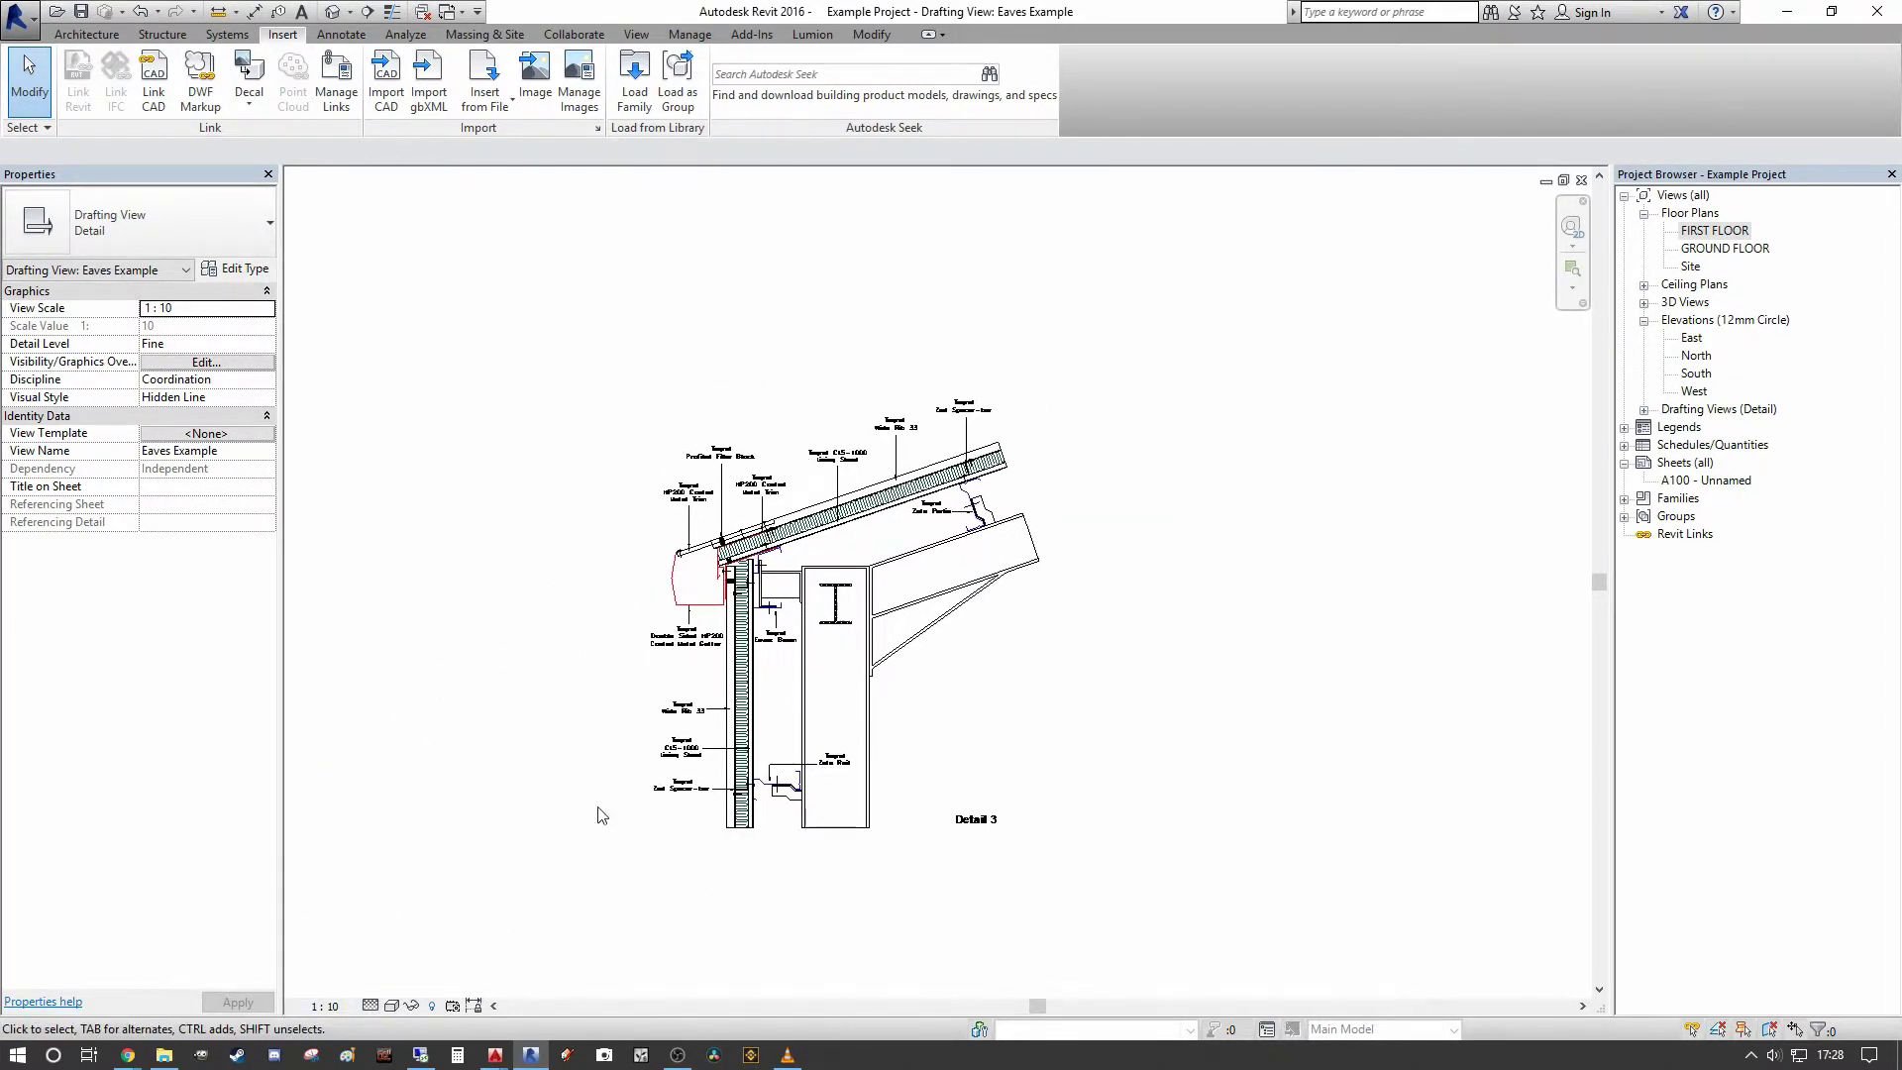
scroll(575, 794, up, 1)
scroll(578, 796, up, 2)
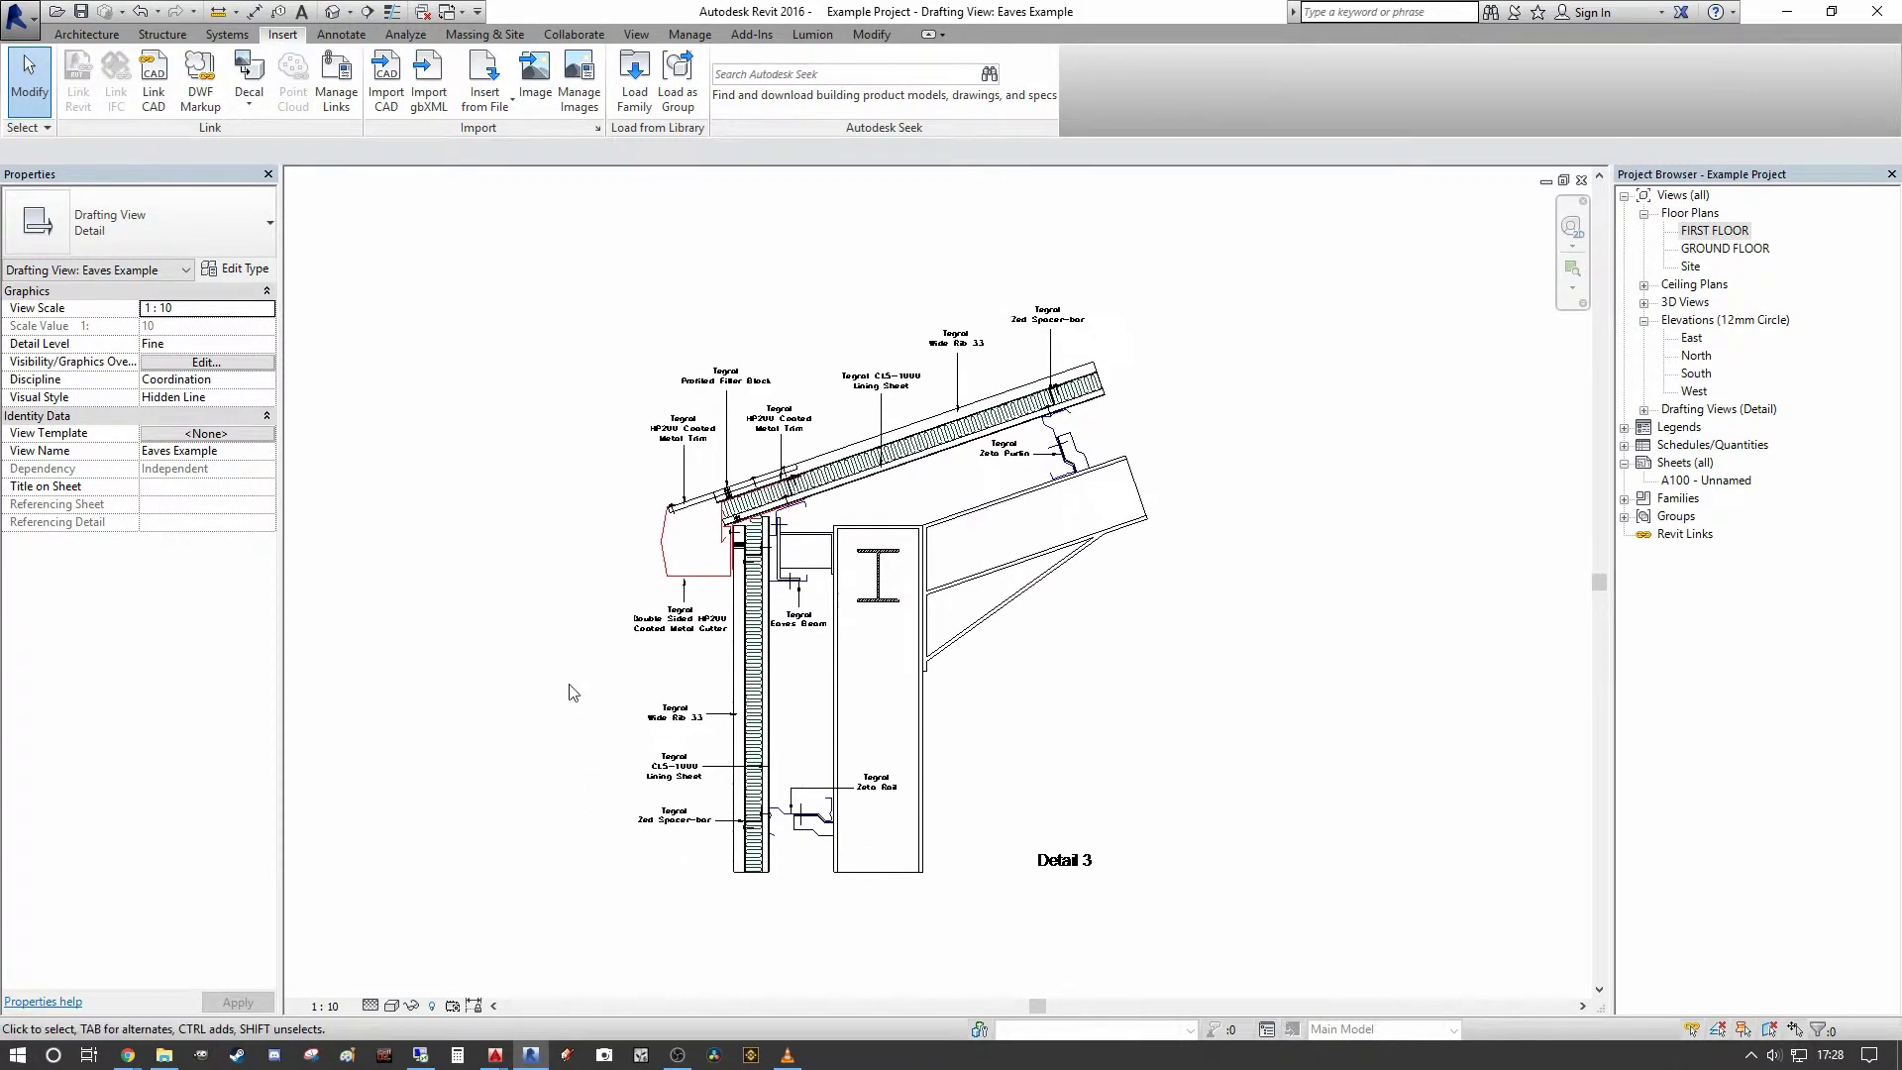
scroll(525, 600, up, 2)
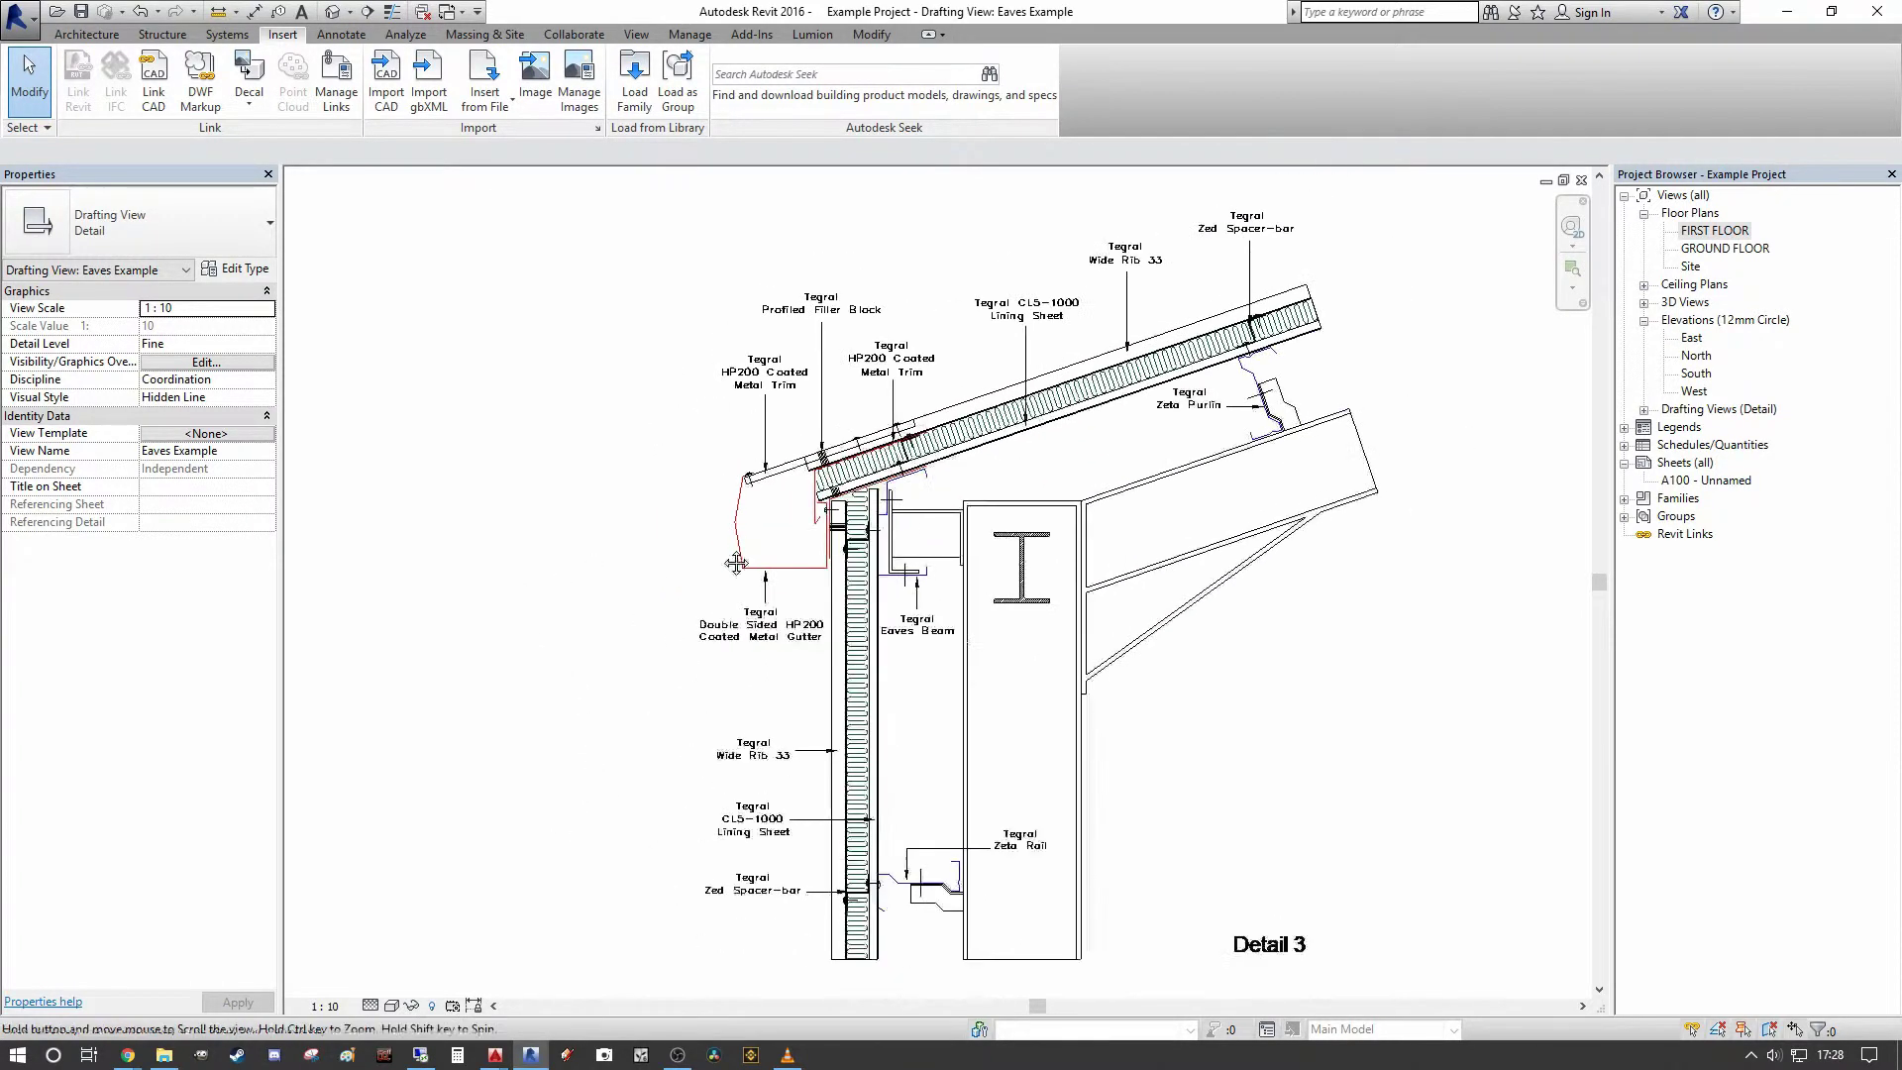
scroll(525, 600, down, 3)
middle_drag(595, 575, 715, 538)
scroll(606, 525, up, 4)
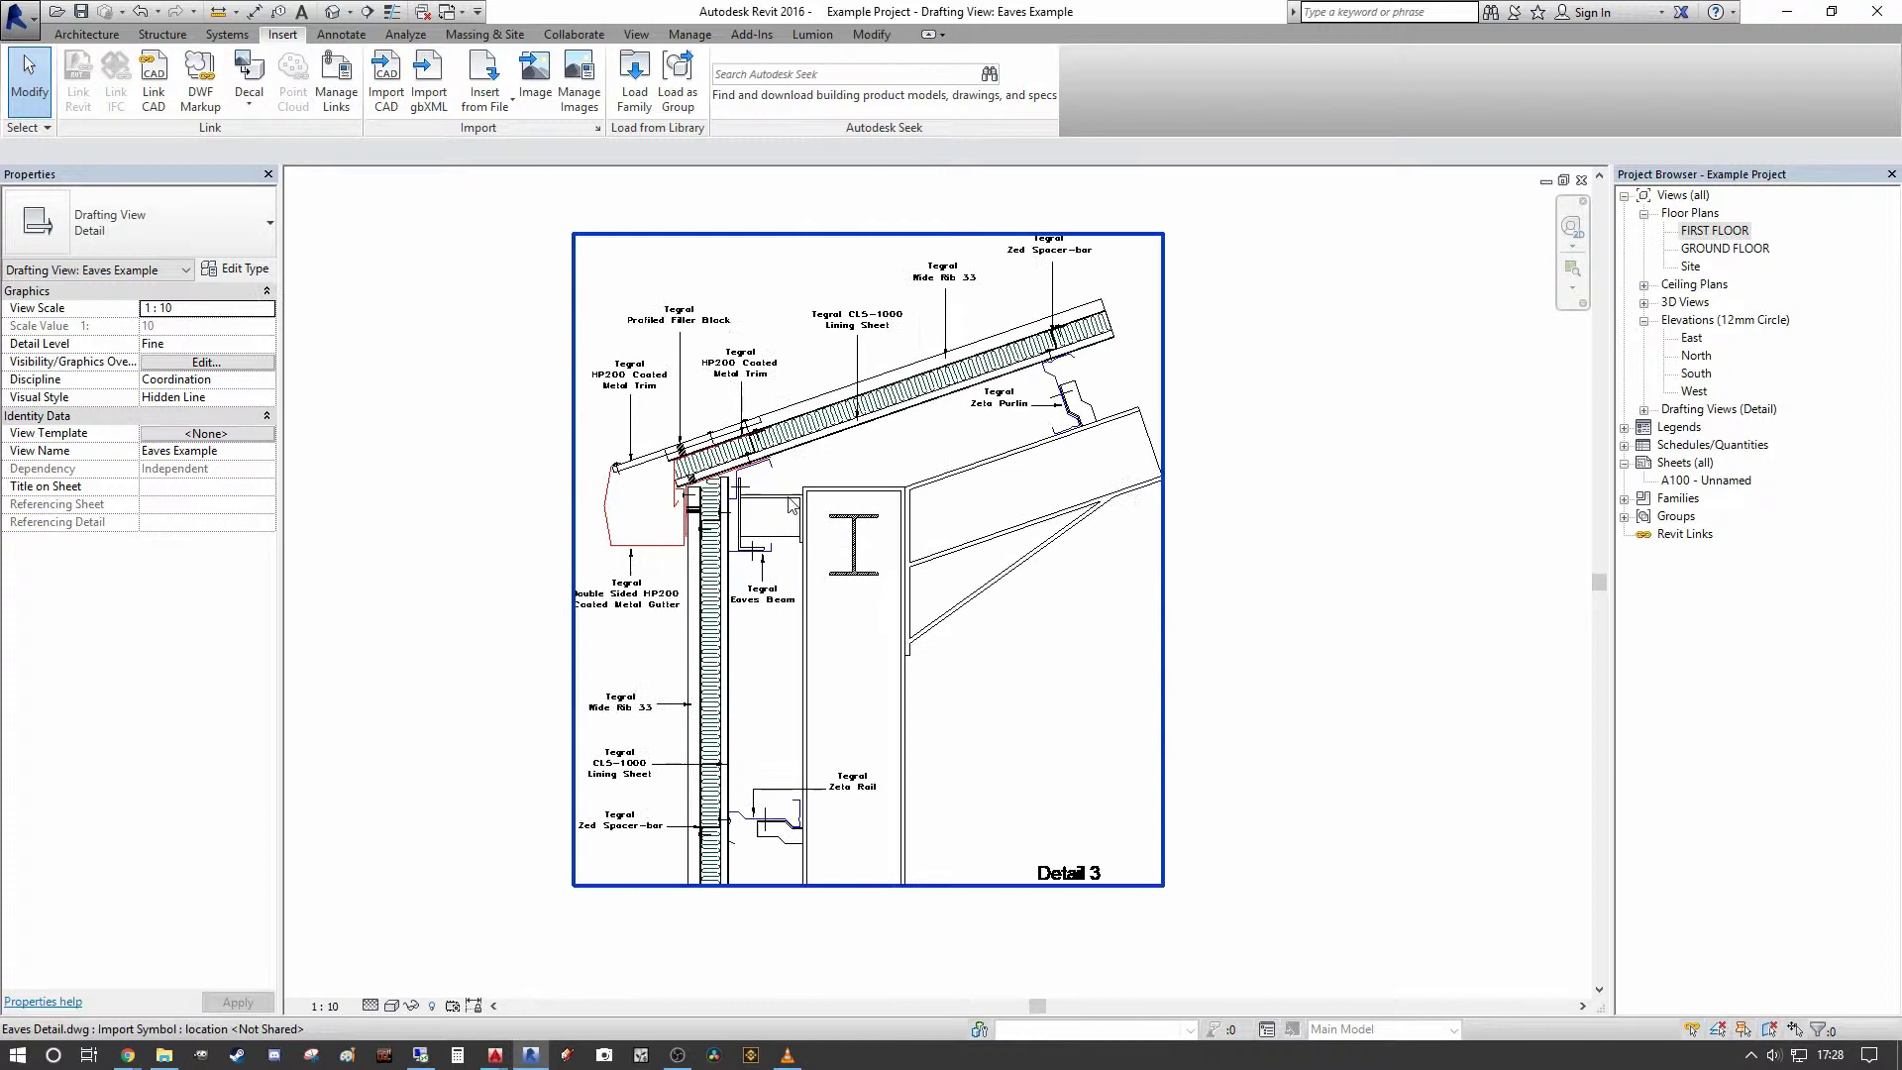
middle_drag(862, 500, 968, 495)
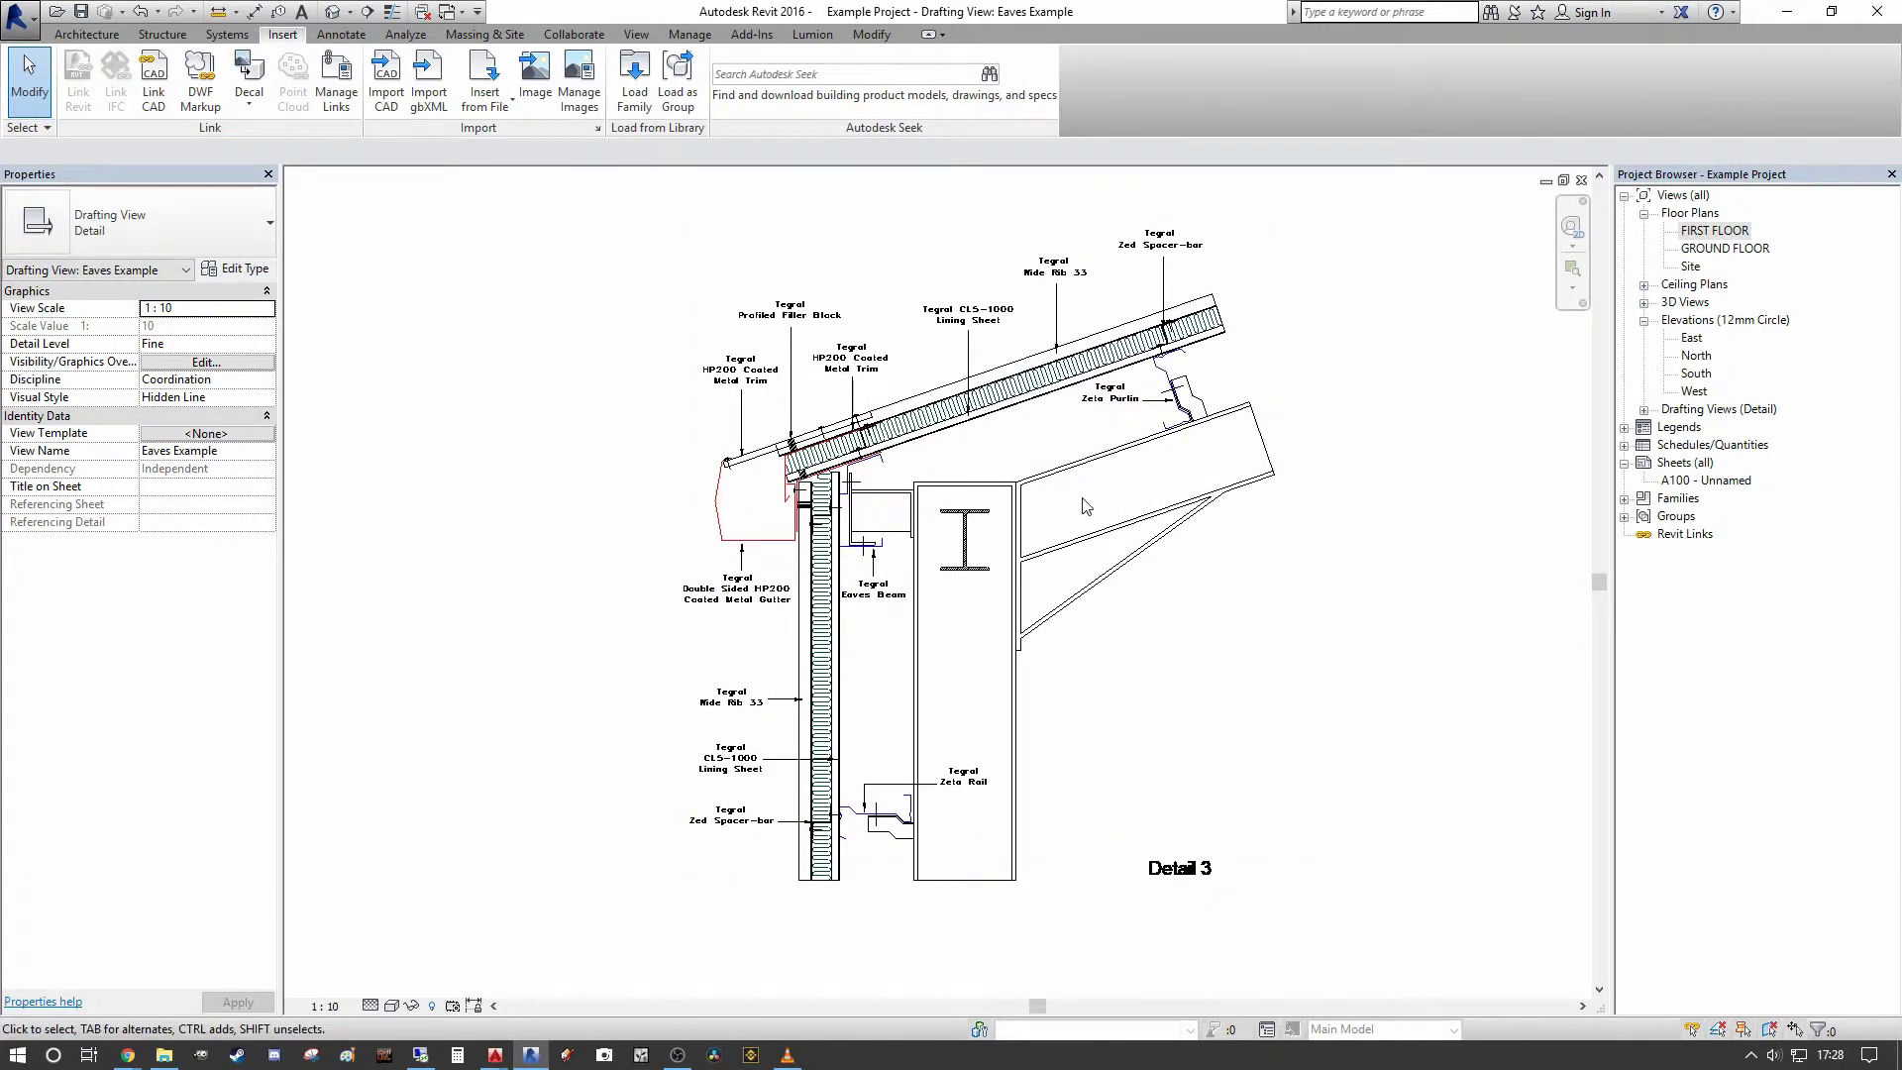
middle_drag(1126, 503, 989, 539)
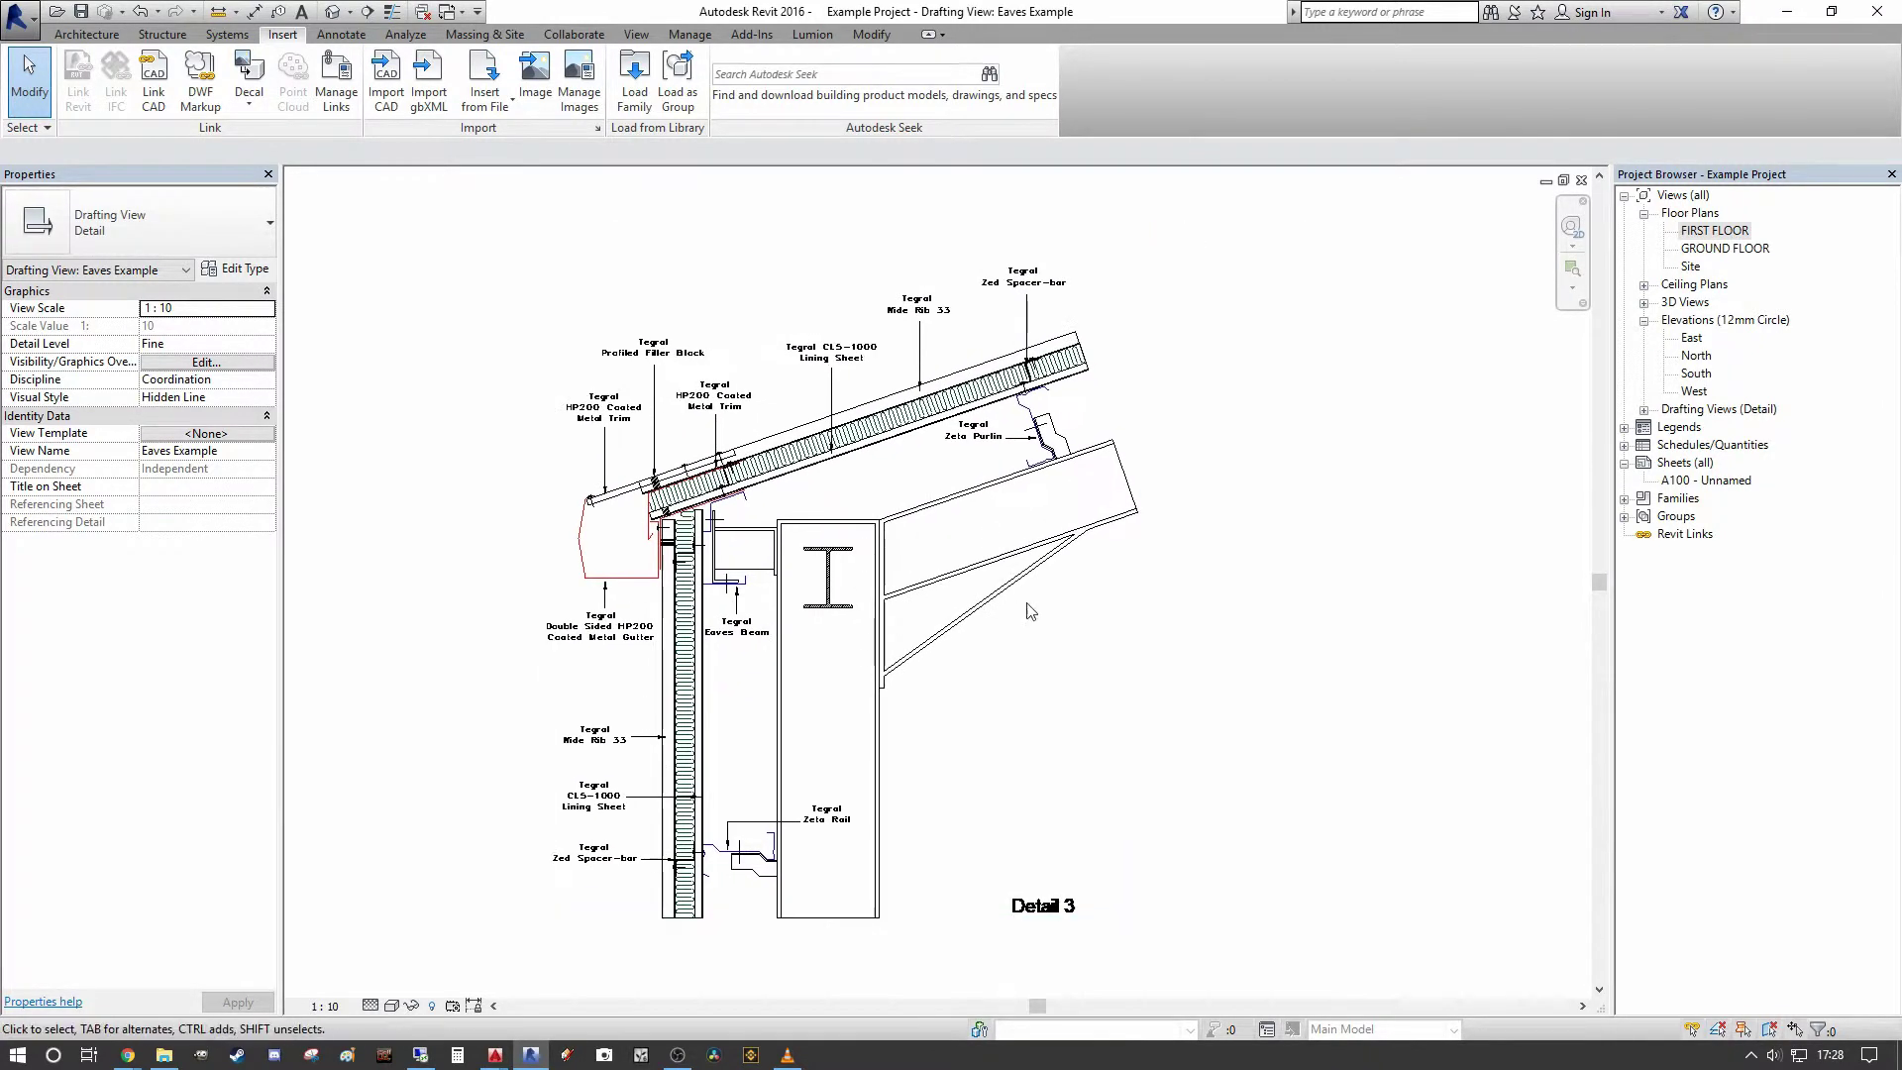
- Partially explode the selected Eaves Detail.dwg import into native lines and text
click(1047, 551)
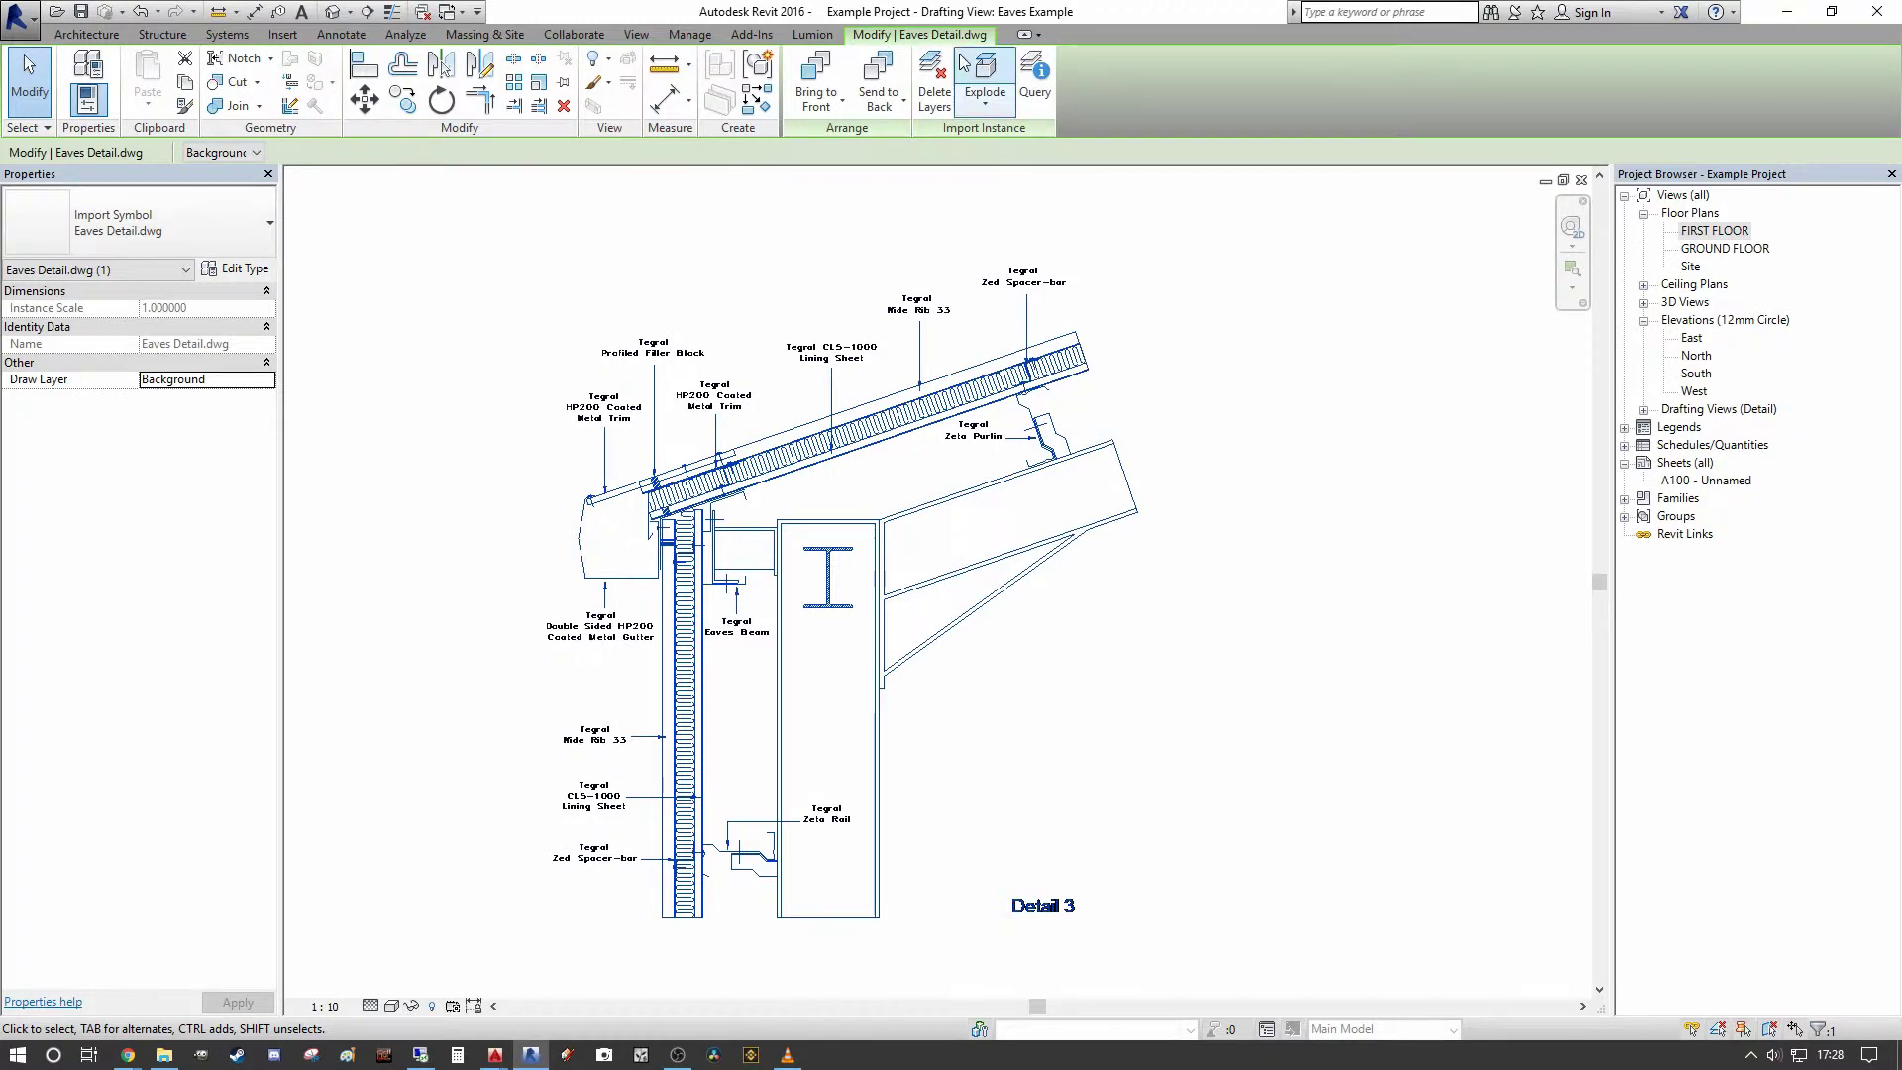
click(991, 103)
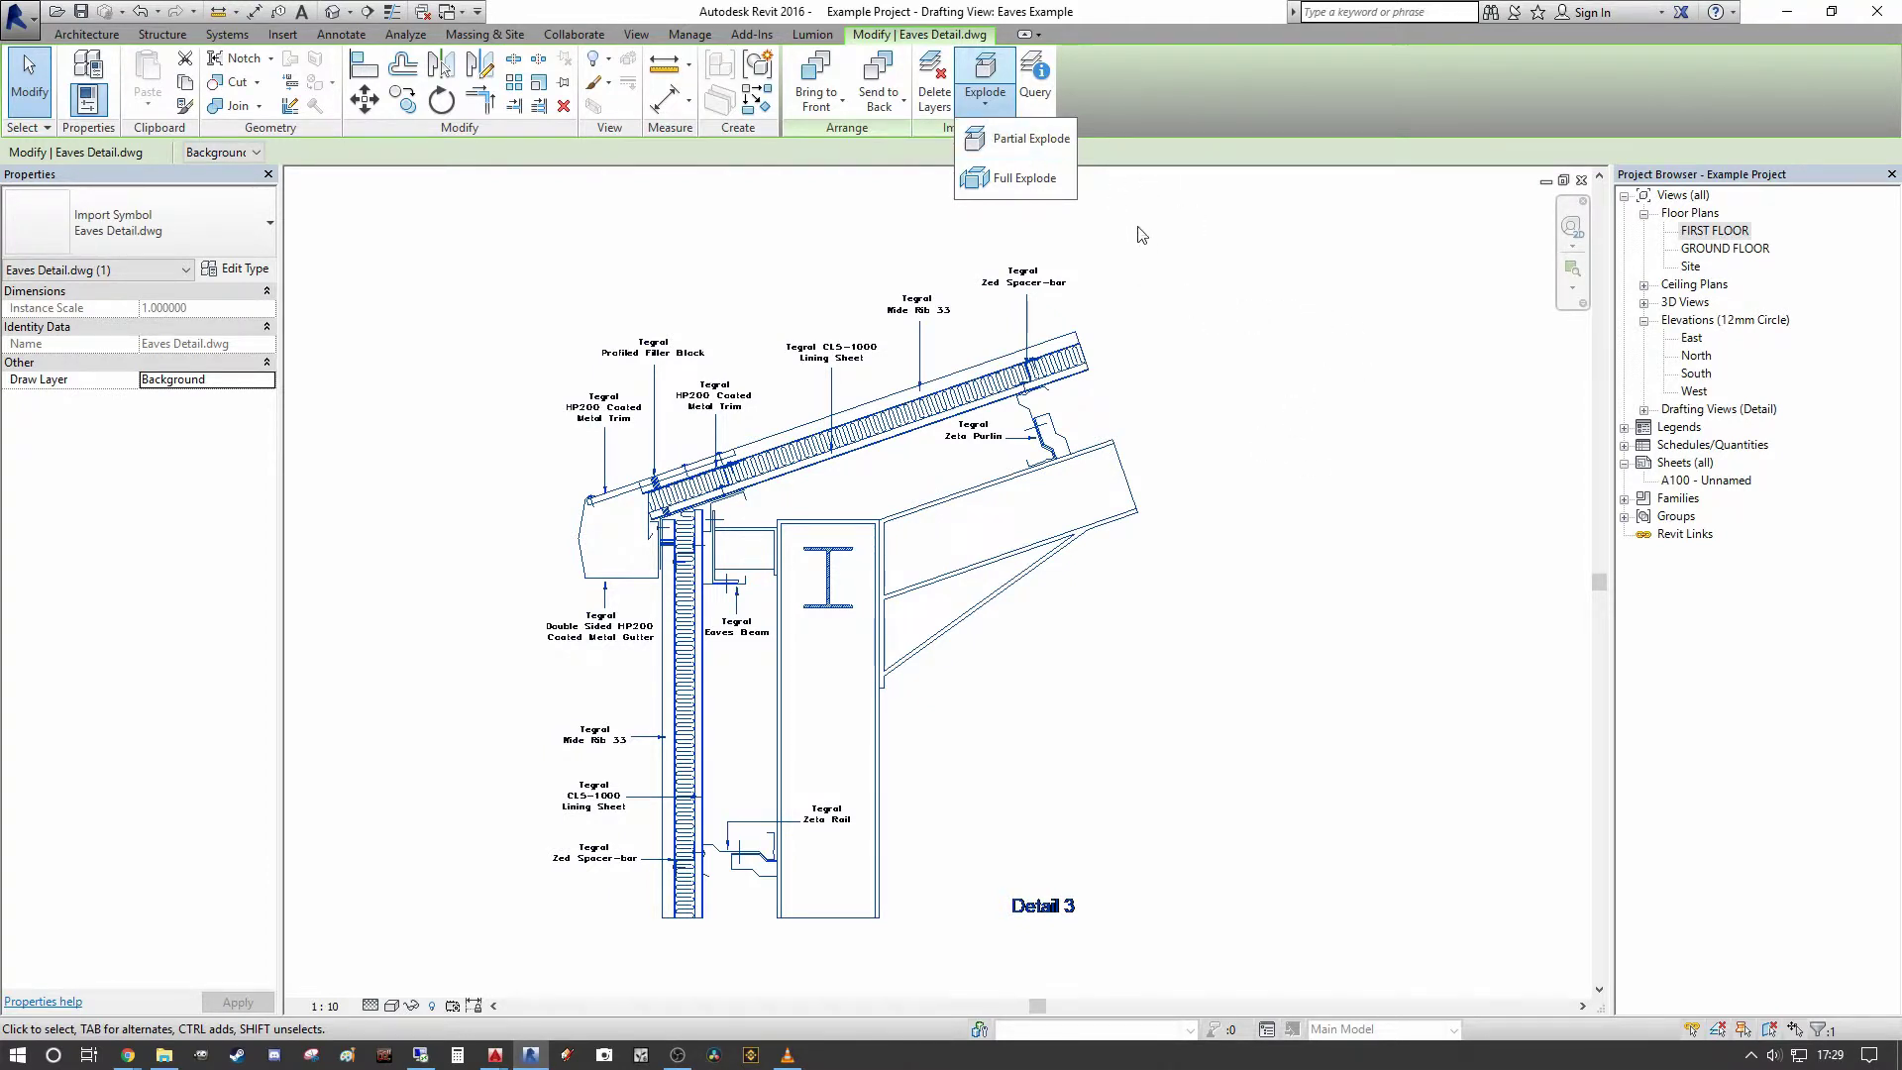
click(1050, 144)
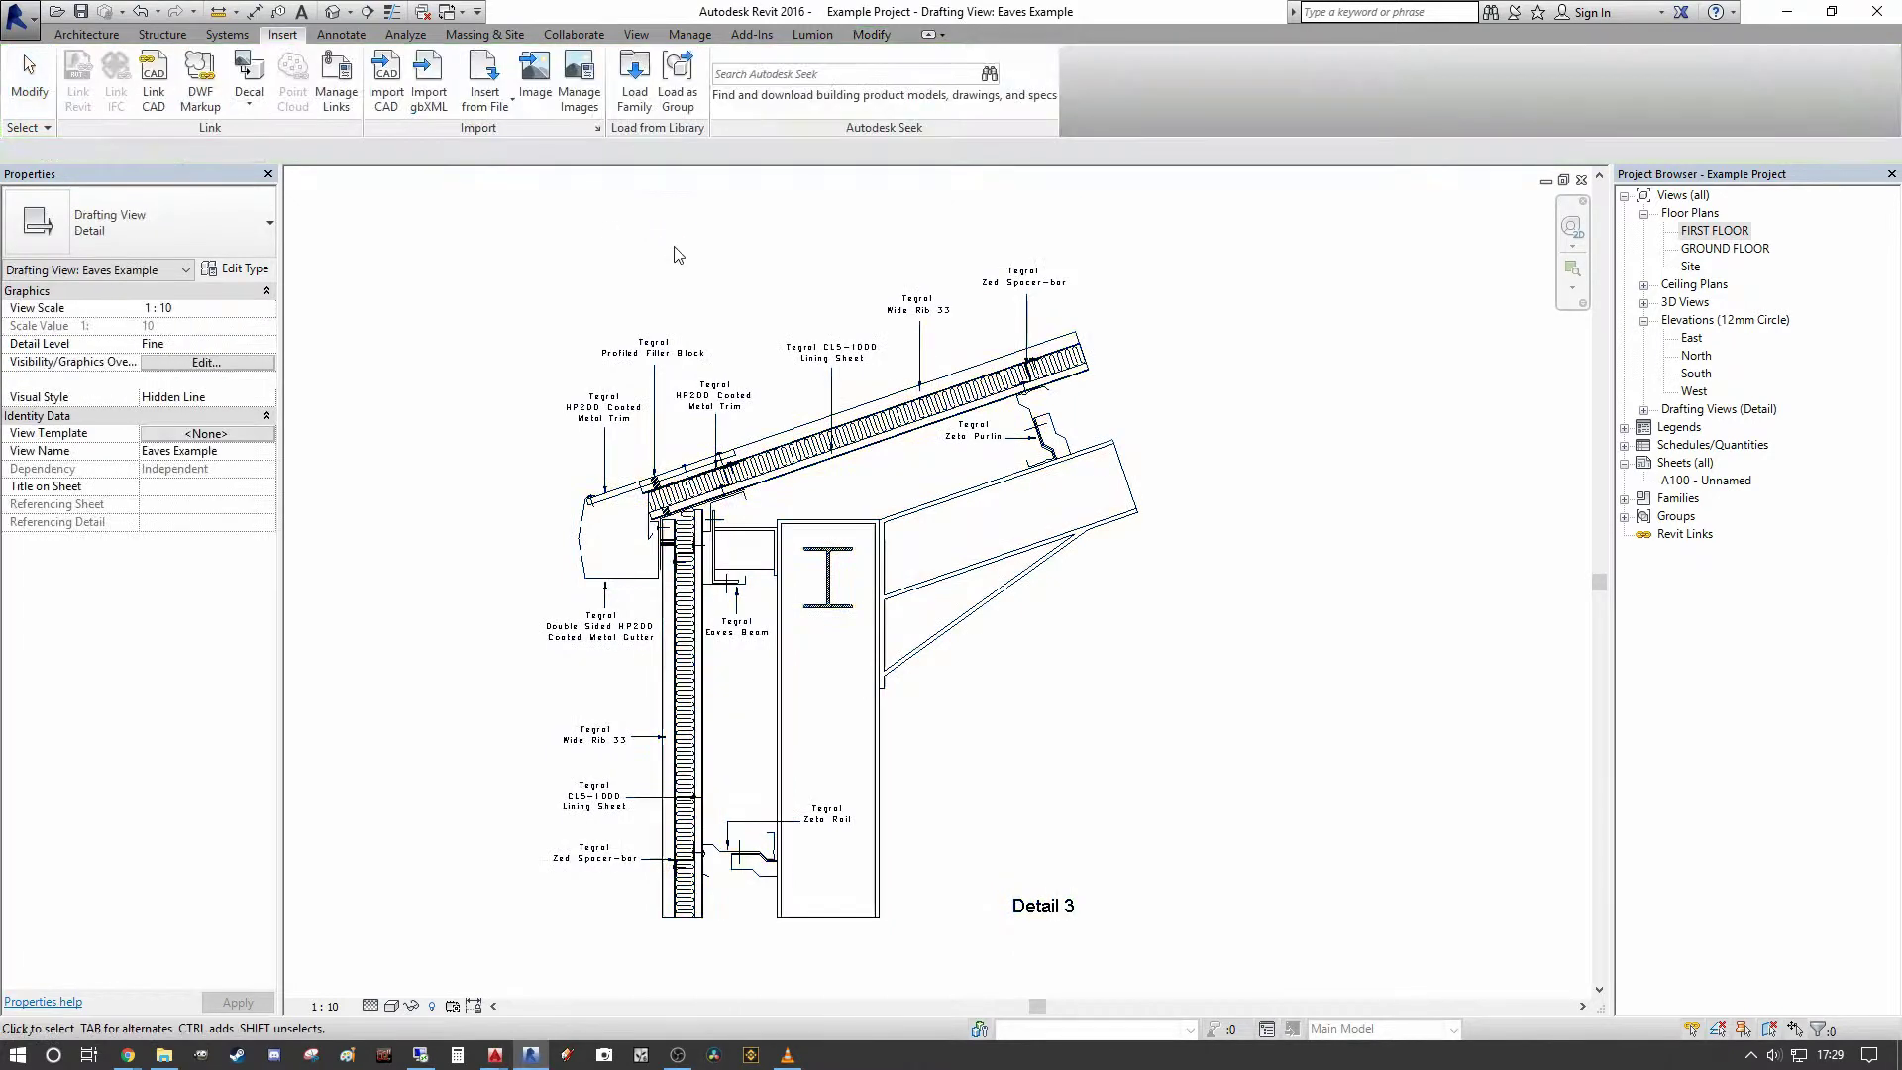
middle_drag(672, 247, 757, 255)
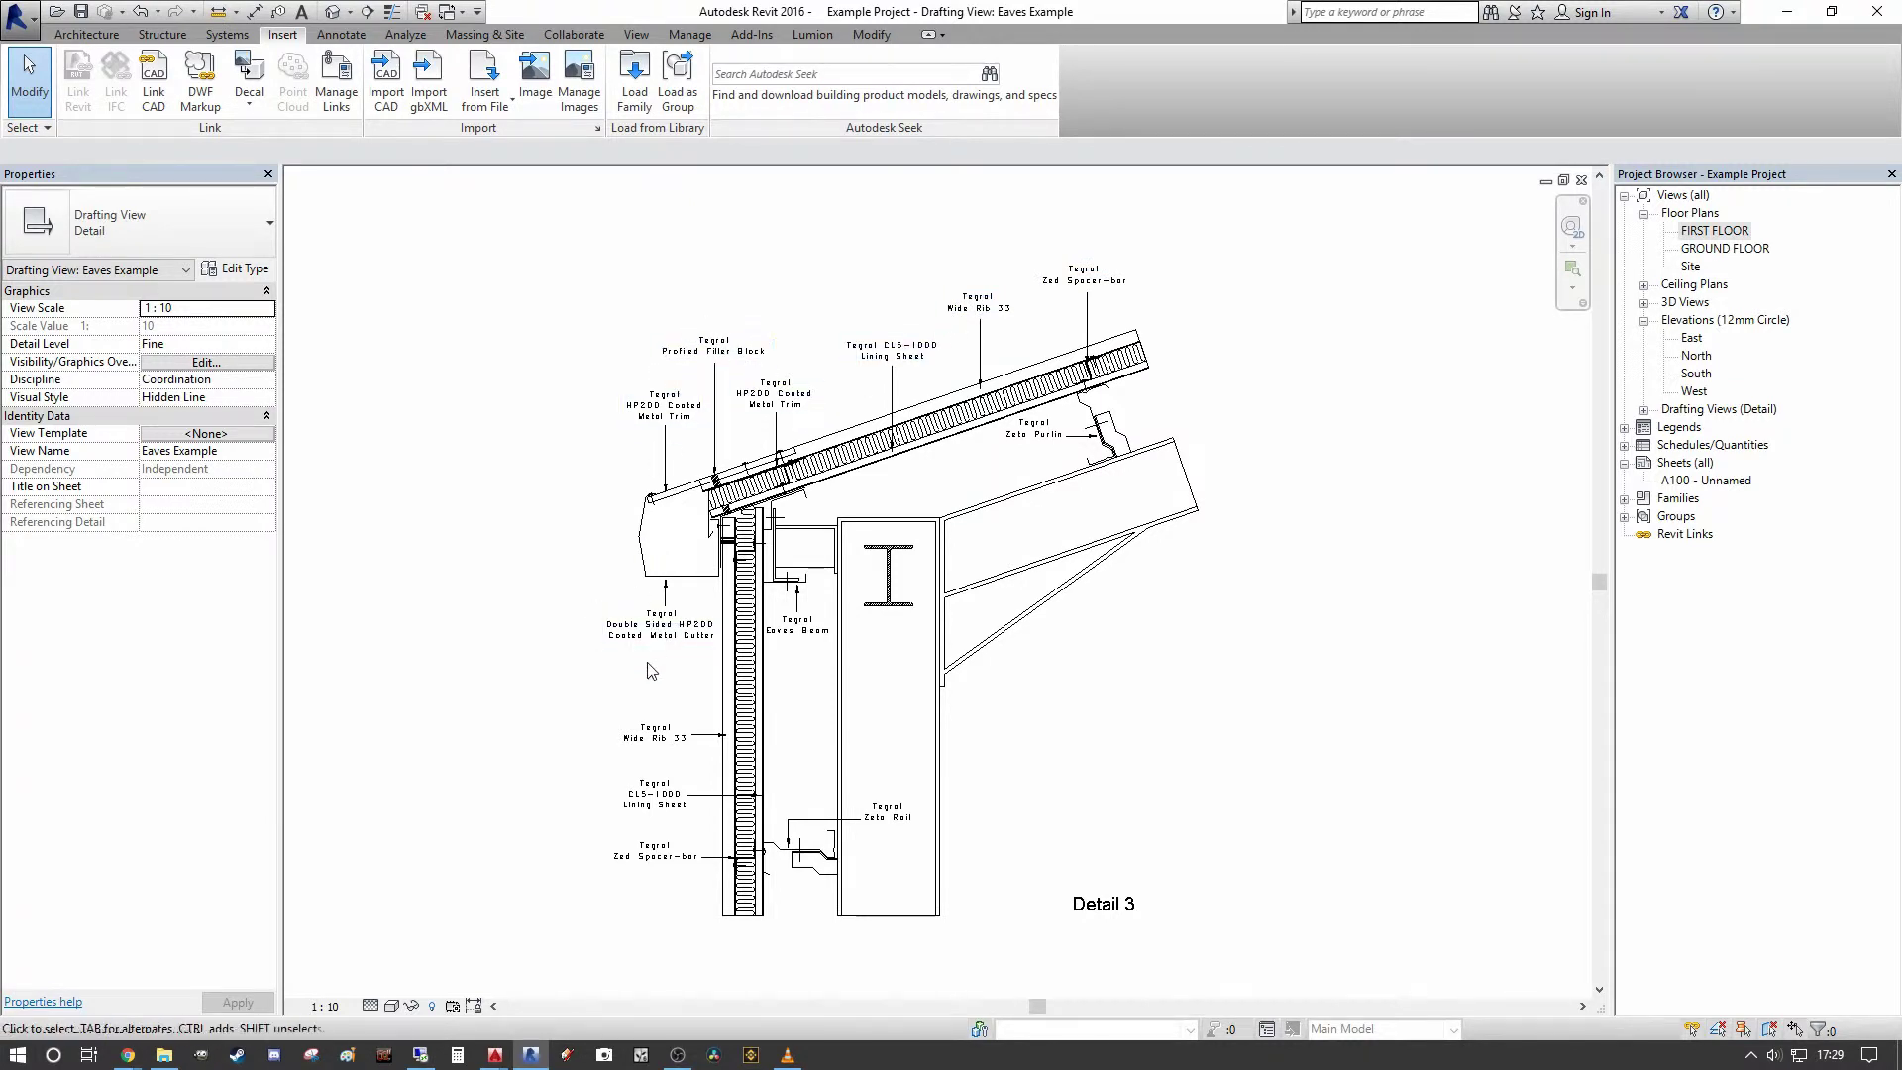
scroll(682, 854, up, 3)
scroll(713, 842, up, 3)
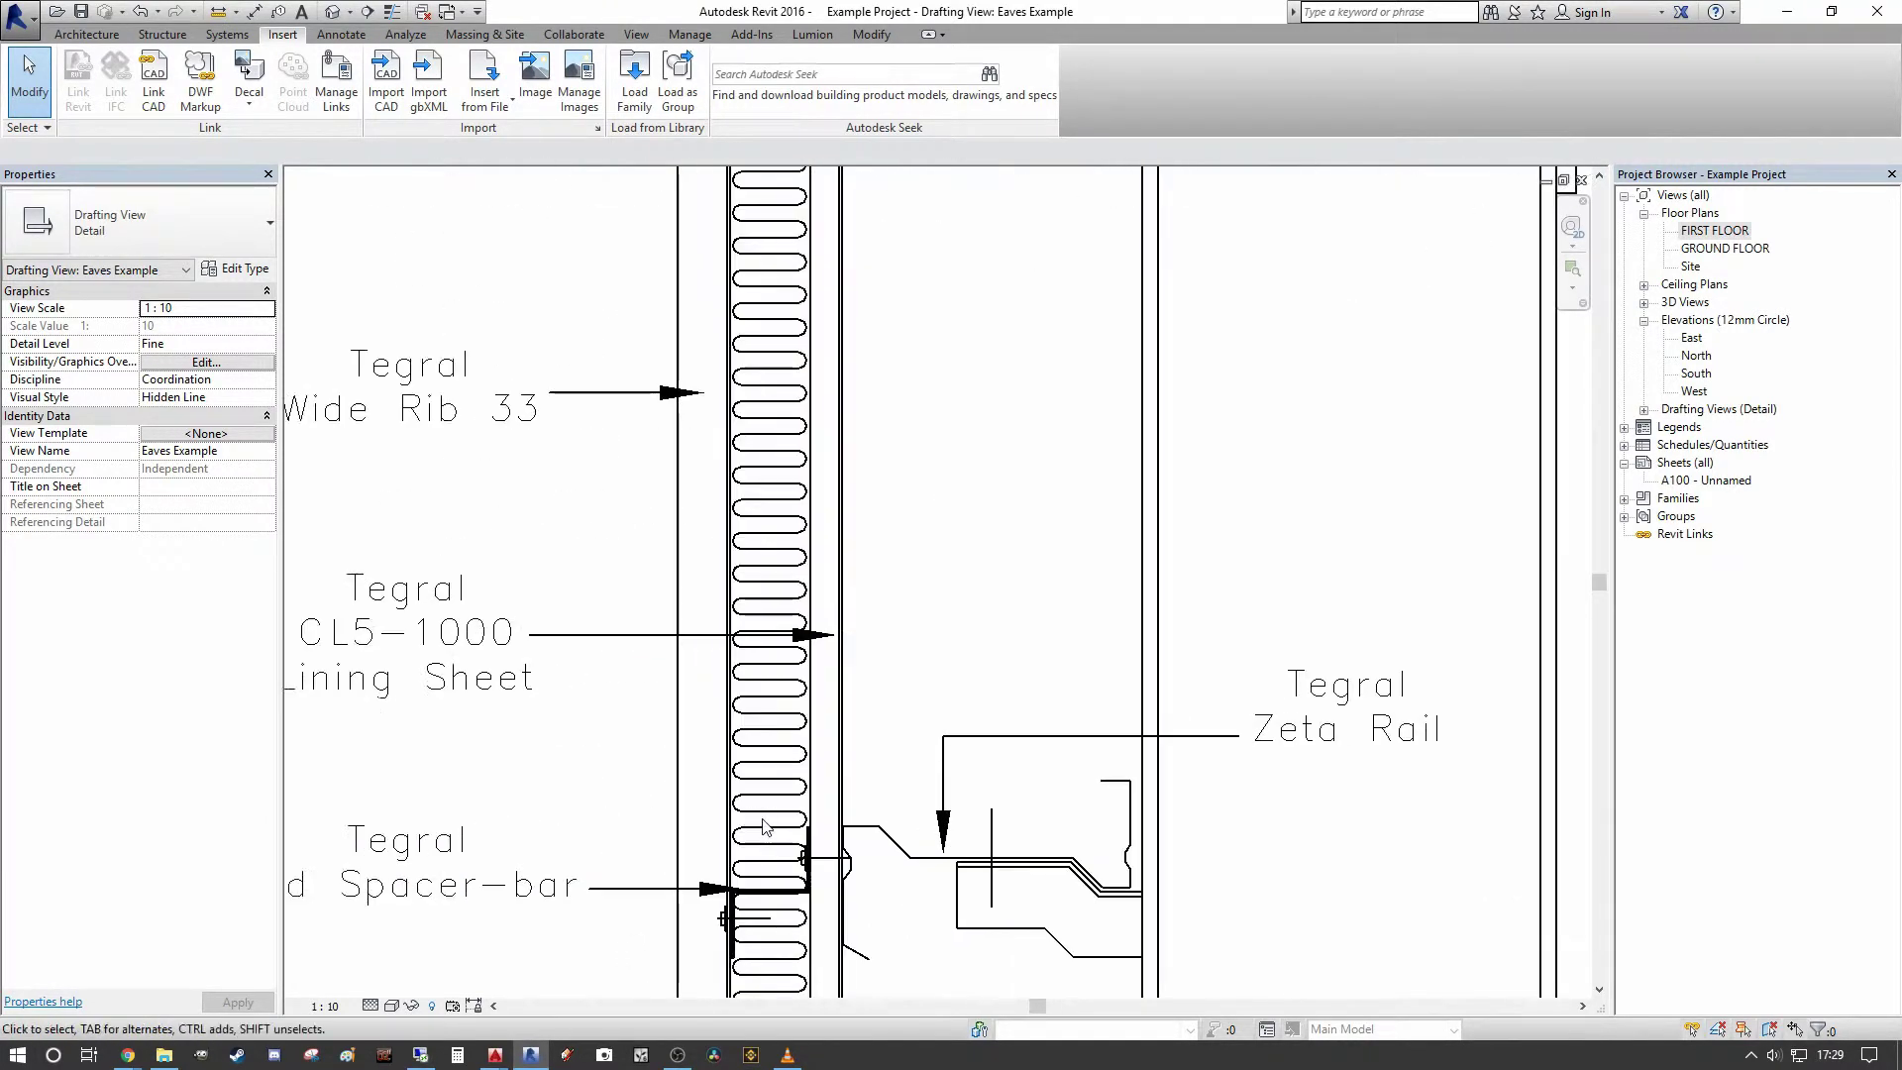
scroll(767, 837, down, 4)
scroll(960, 649, down, 4)
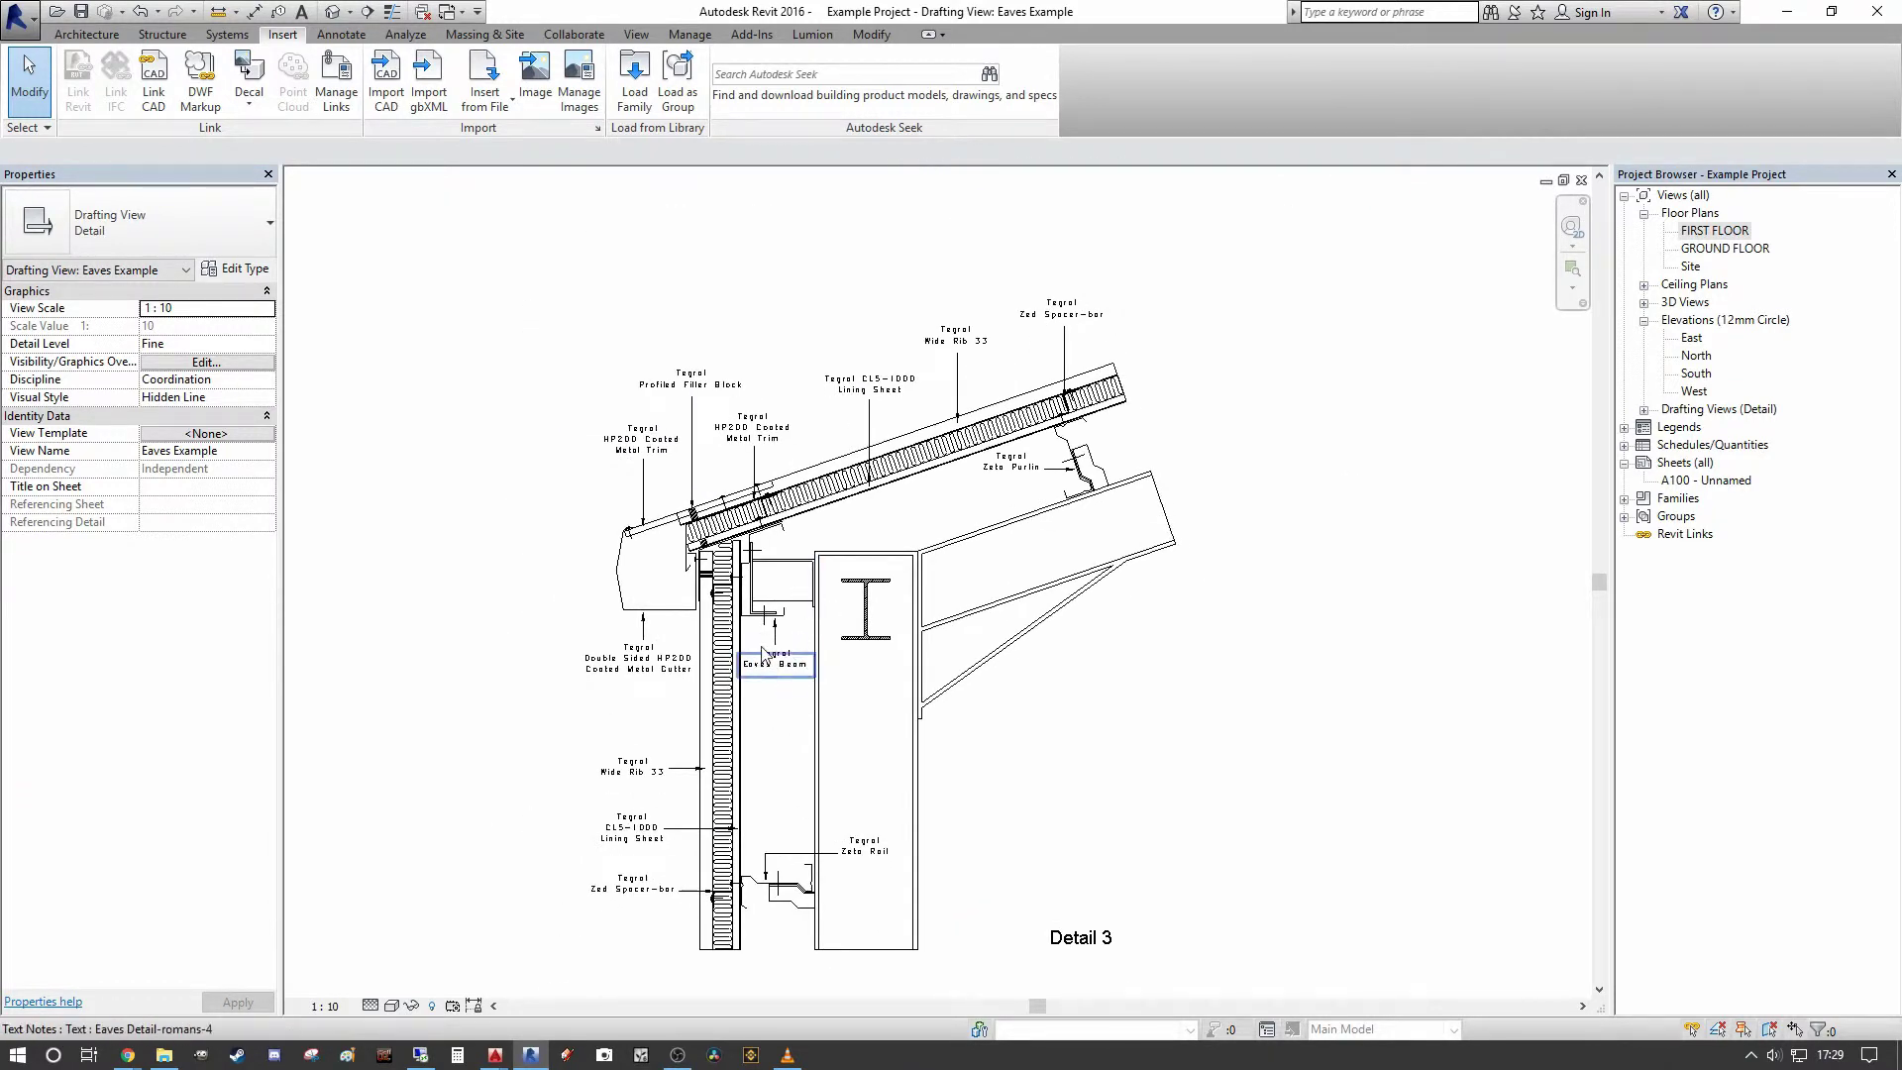
scroll(879, 429, up, 3)
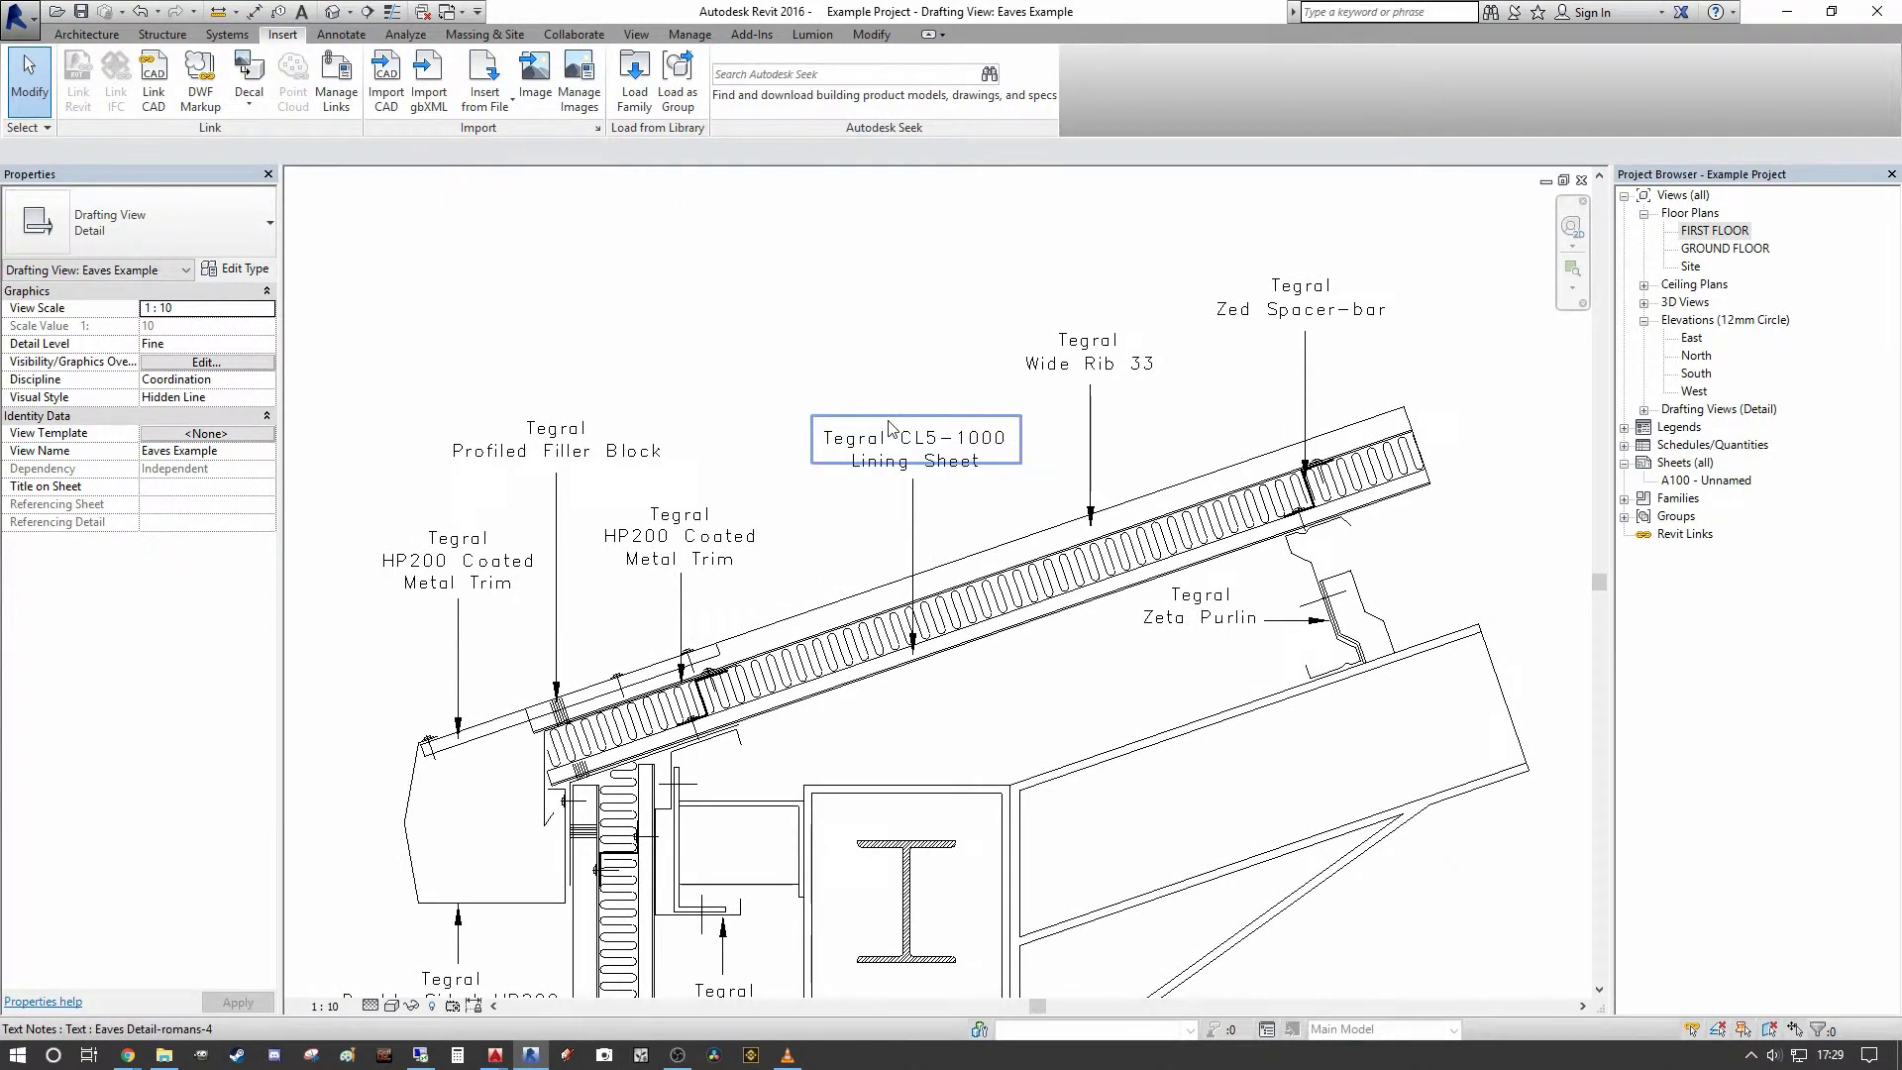
scroll(888, 428, down, 1)
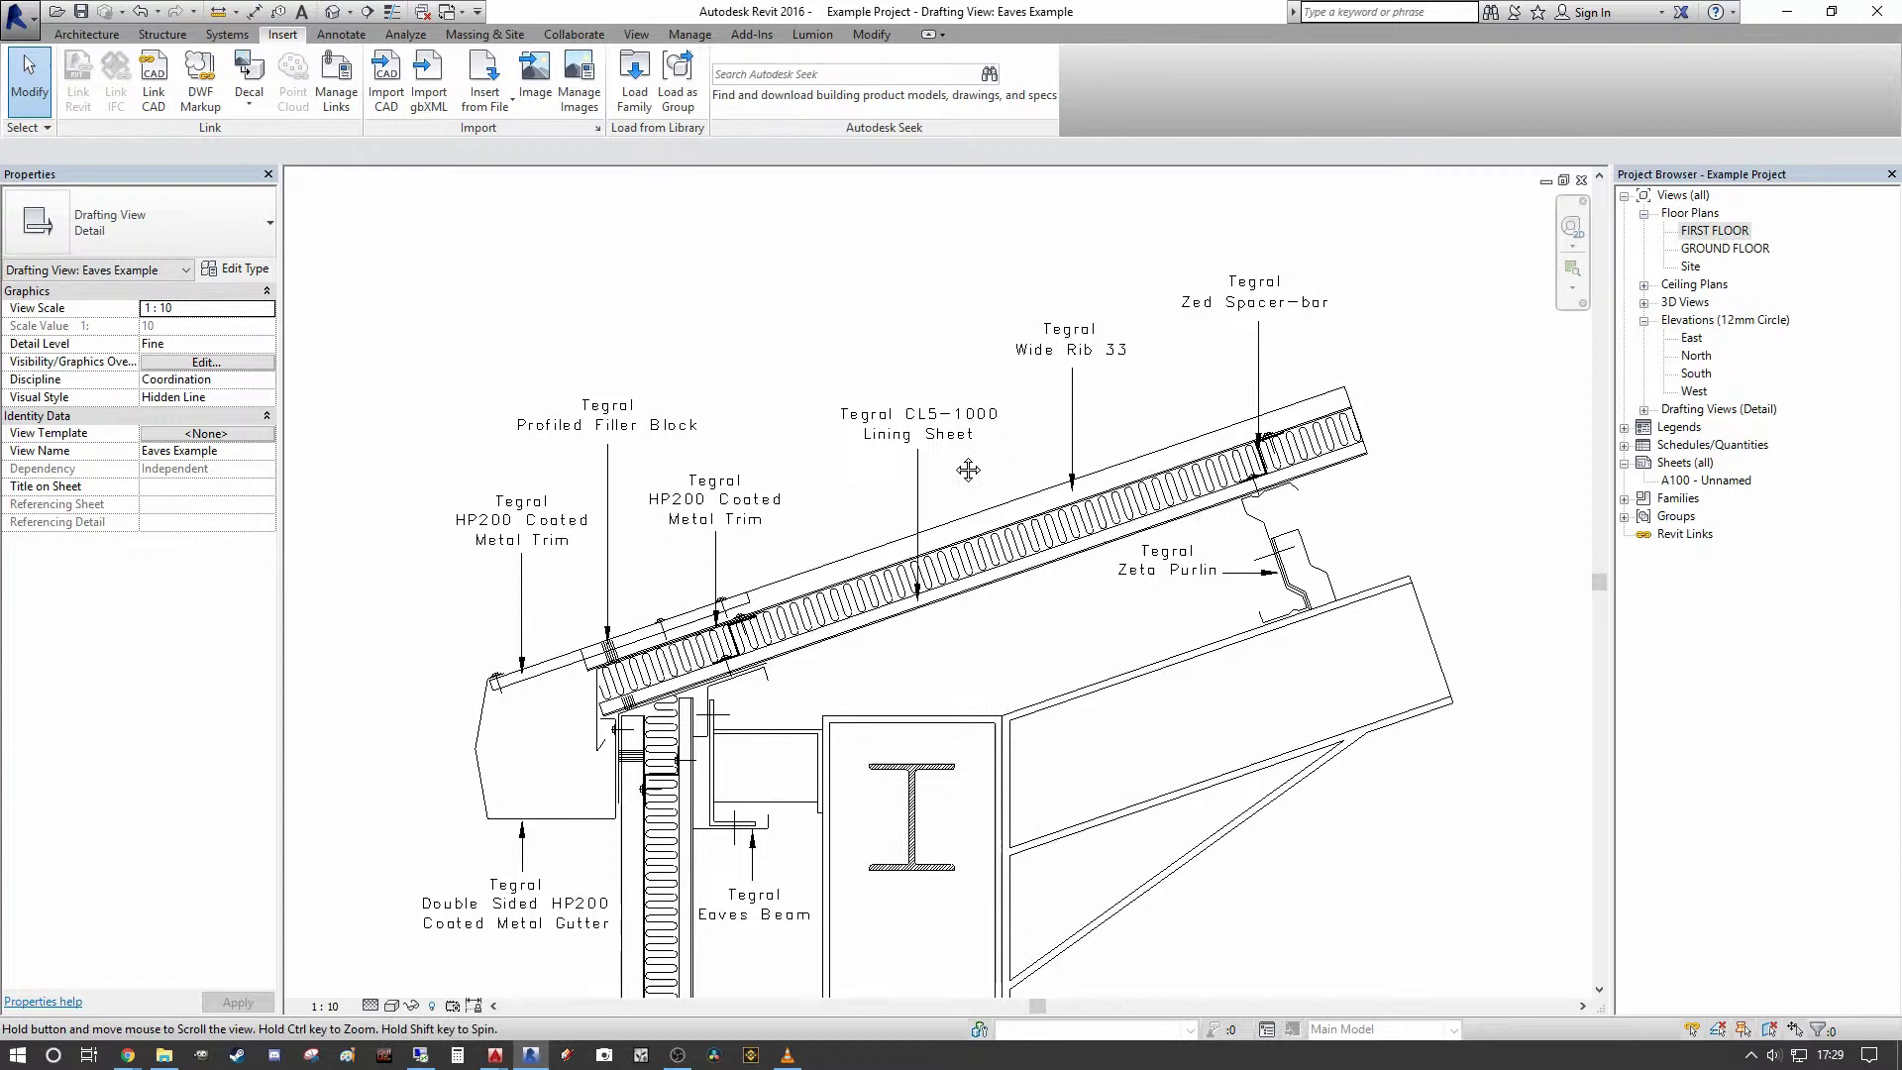
scroll(983, 470, up, 5)
click(915, 578)
scroll(929, 441, down, 4)
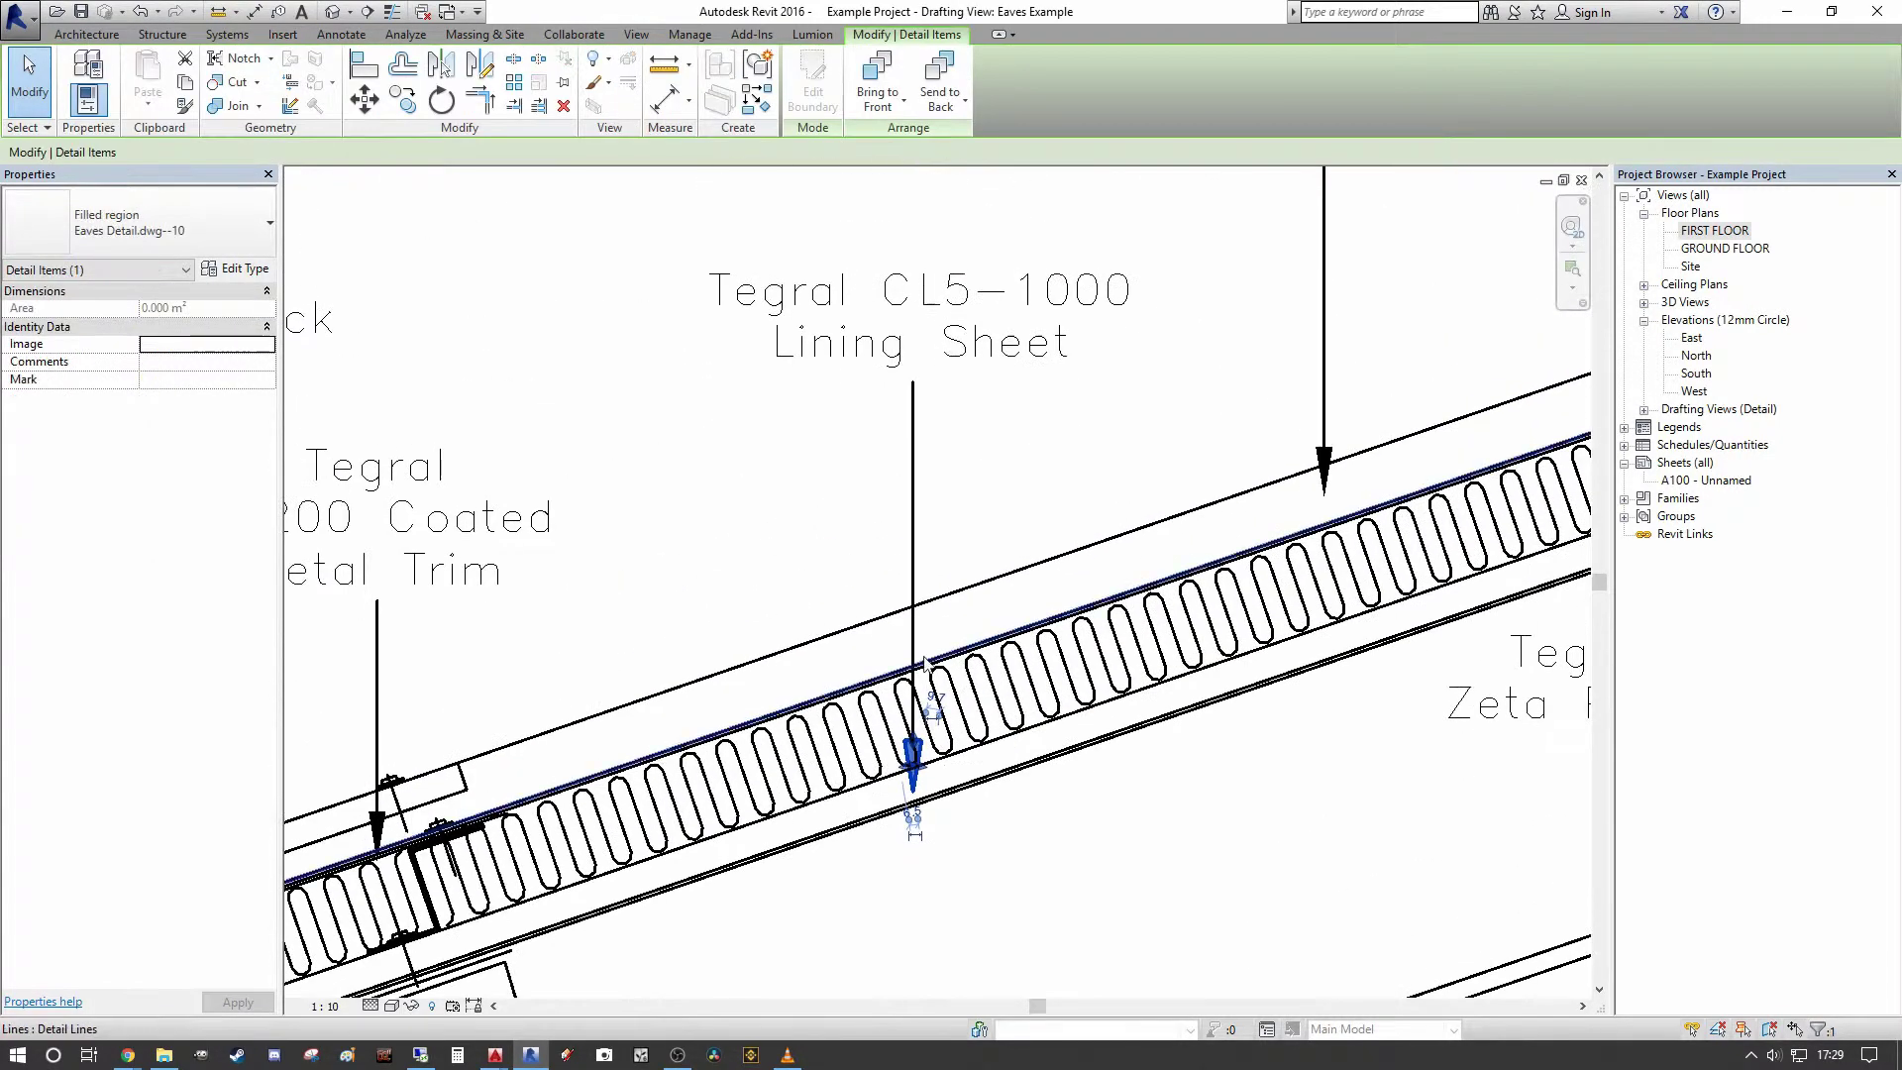
click(915, 594)
scroll(708, 630, down, 3)
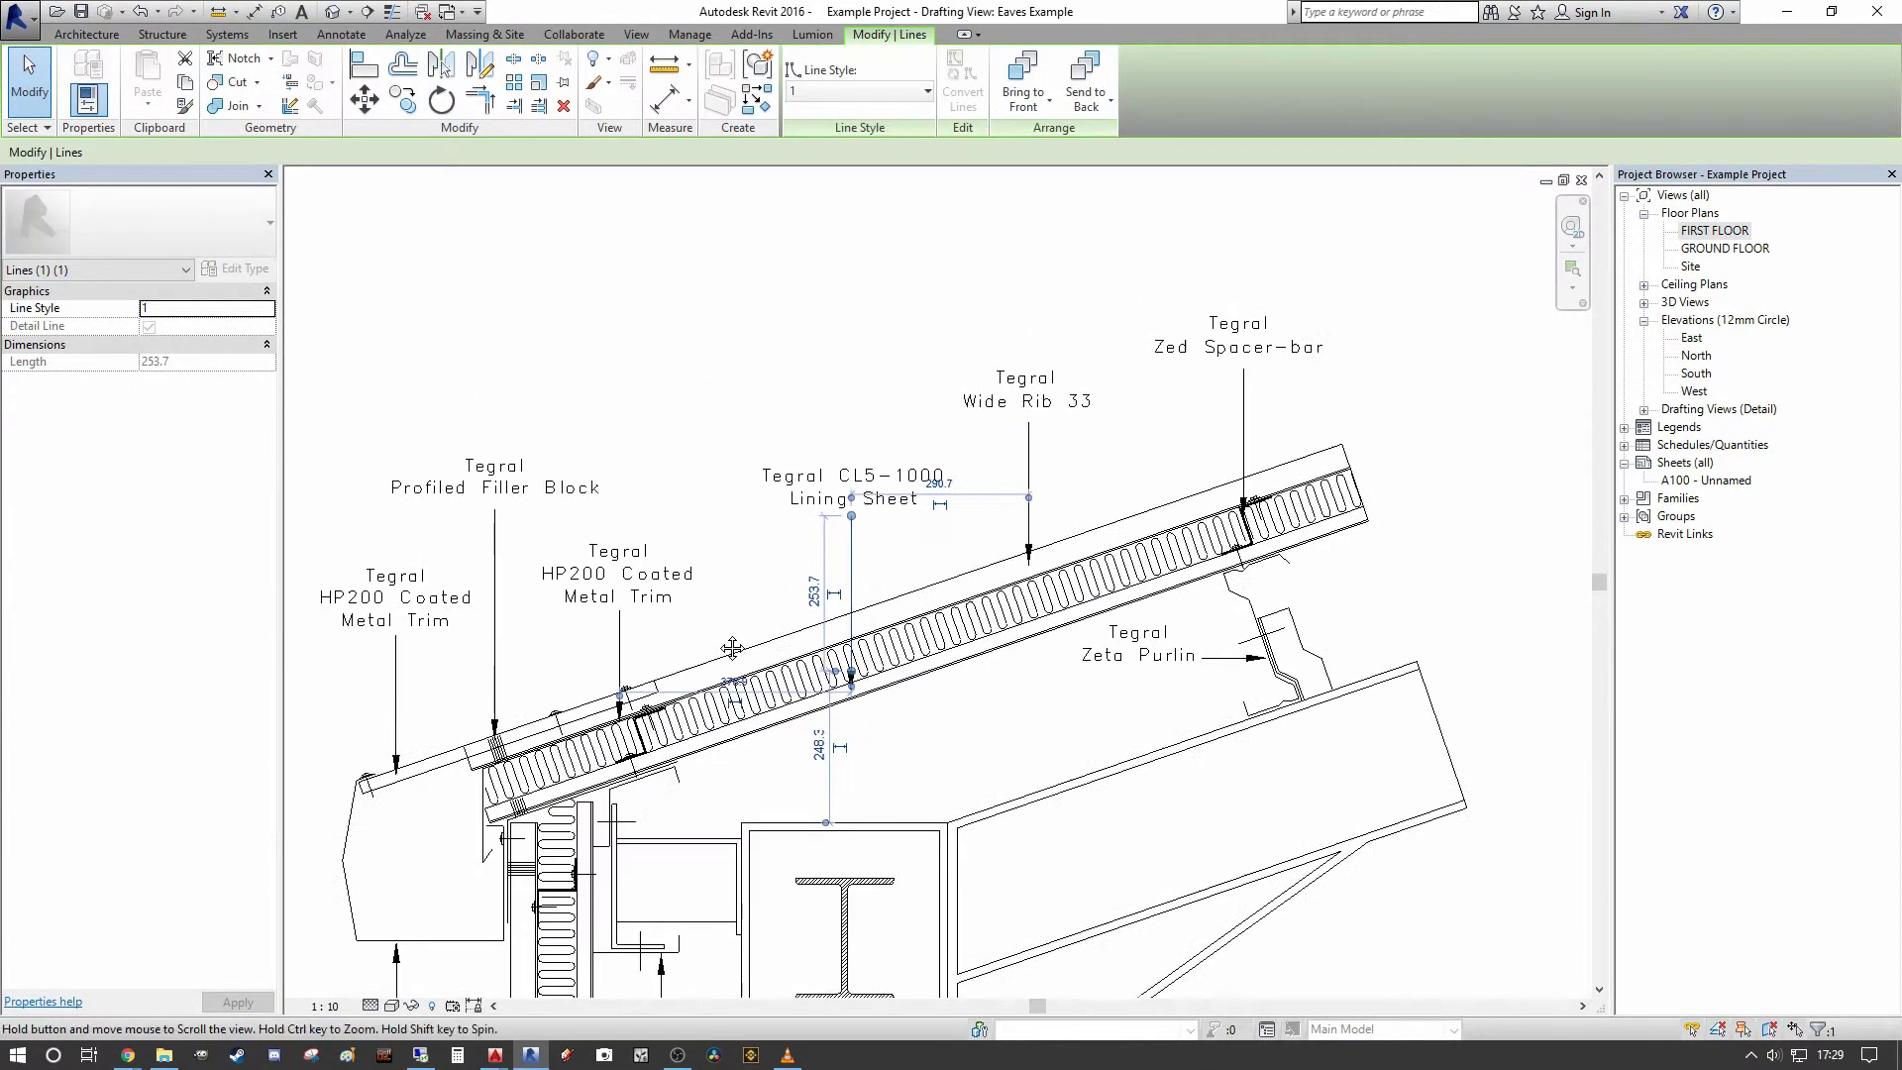
click(1035, 526)
scroll(1040, 496, up, 4)
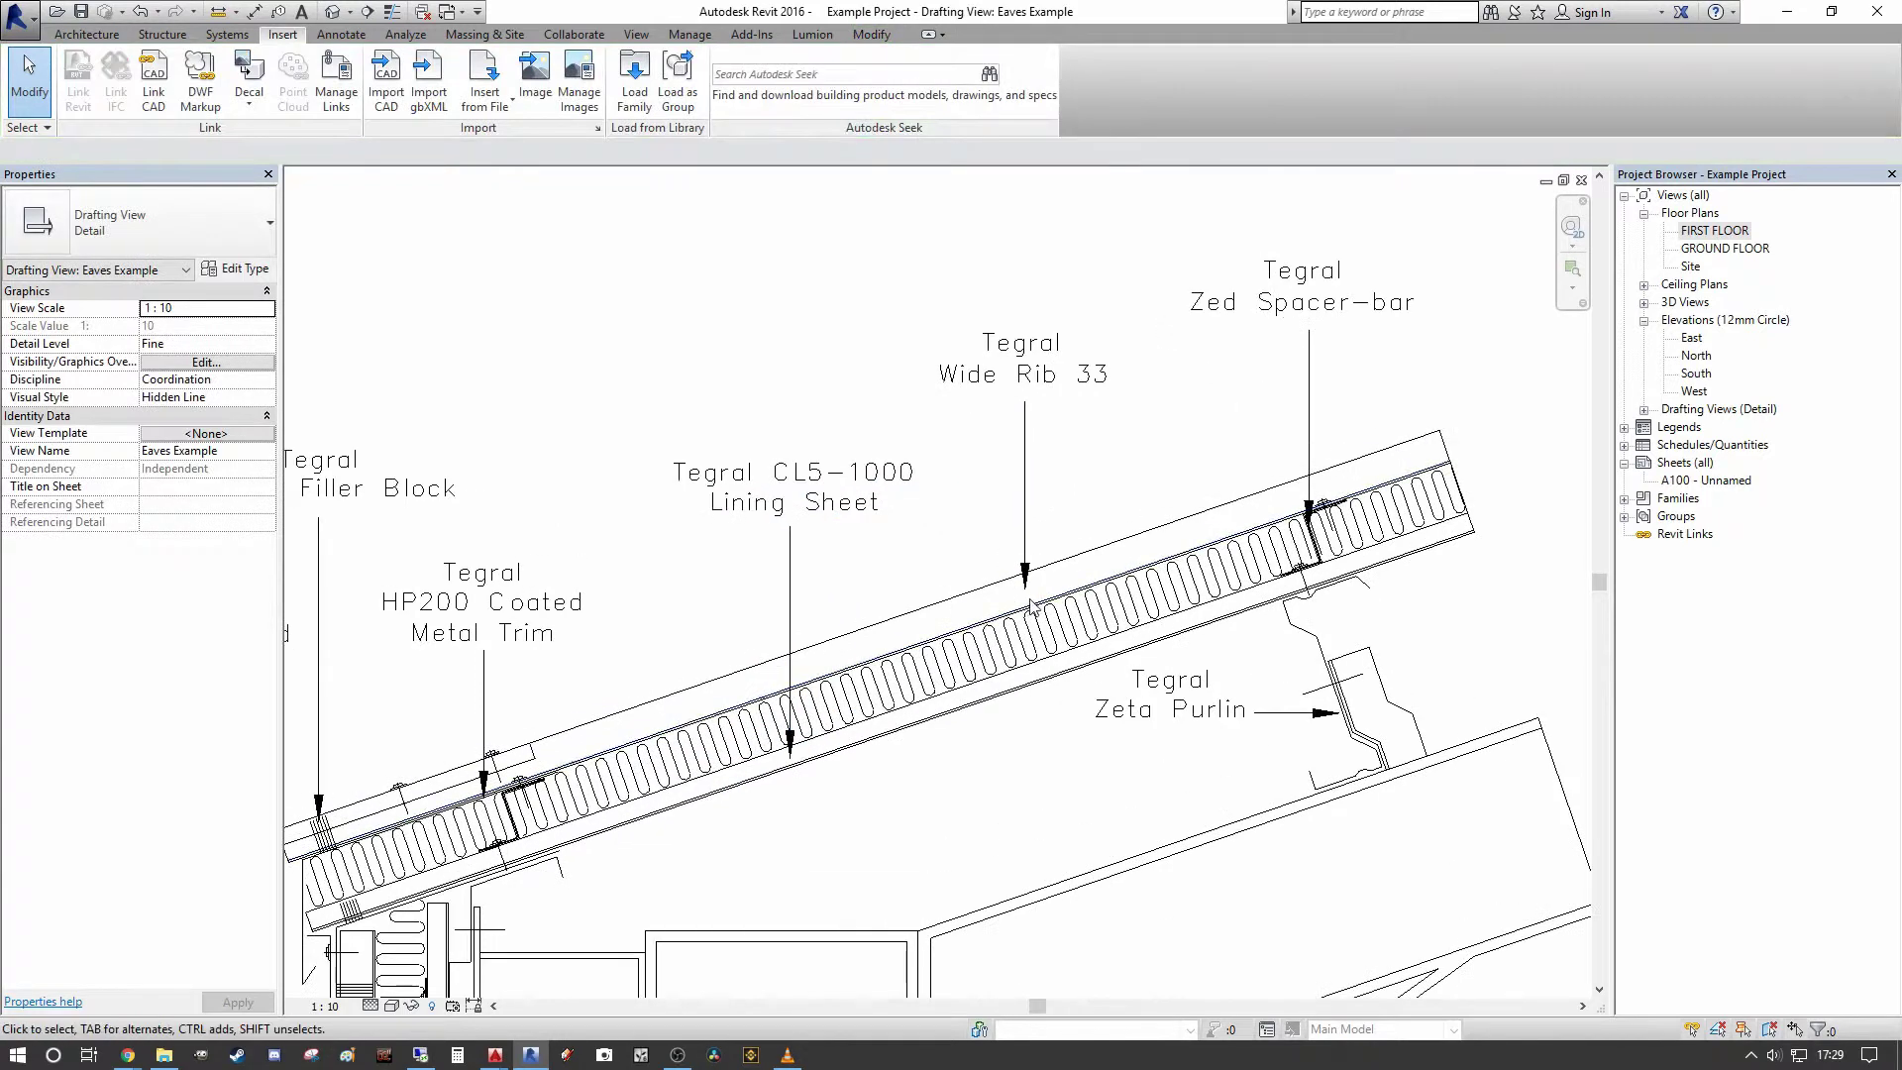
scroll(1055, 426, down, 4)
scroll(1066, 386, up, 1)
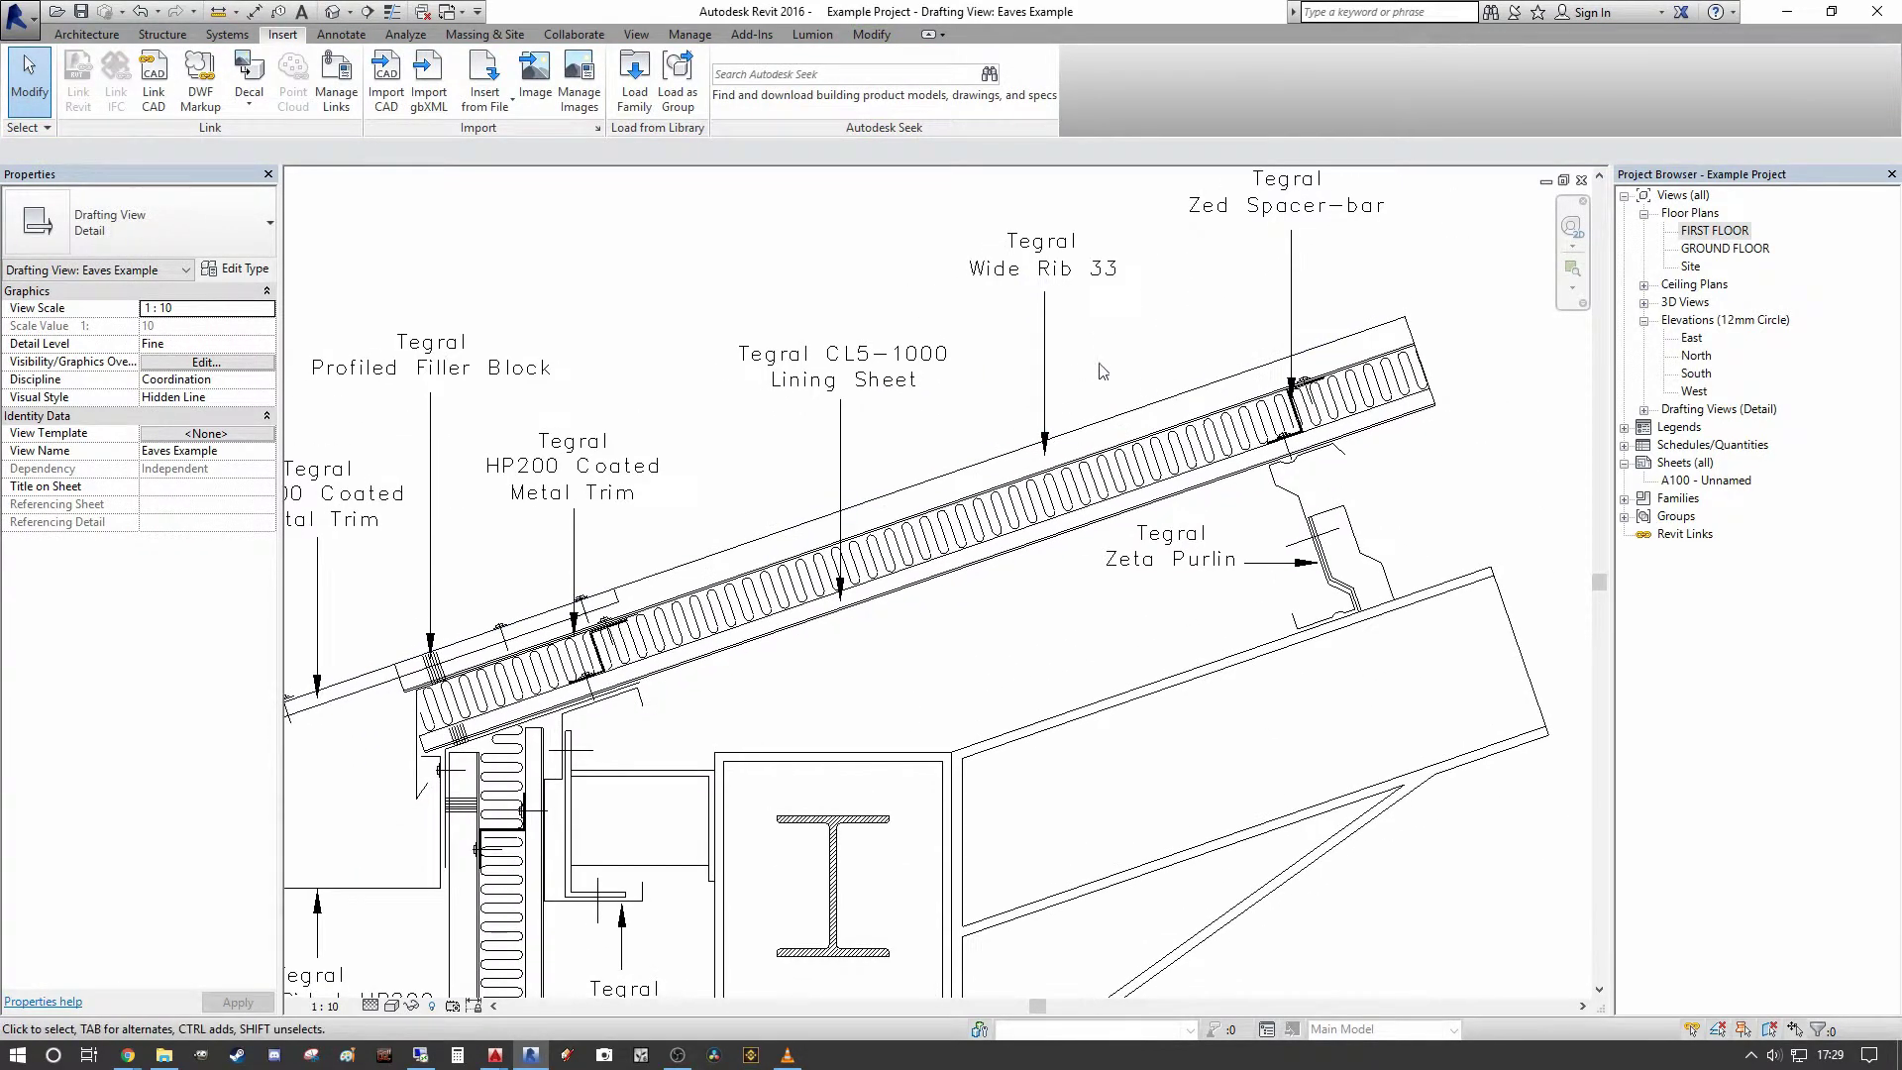
scroll(1119, 376, up, 5)
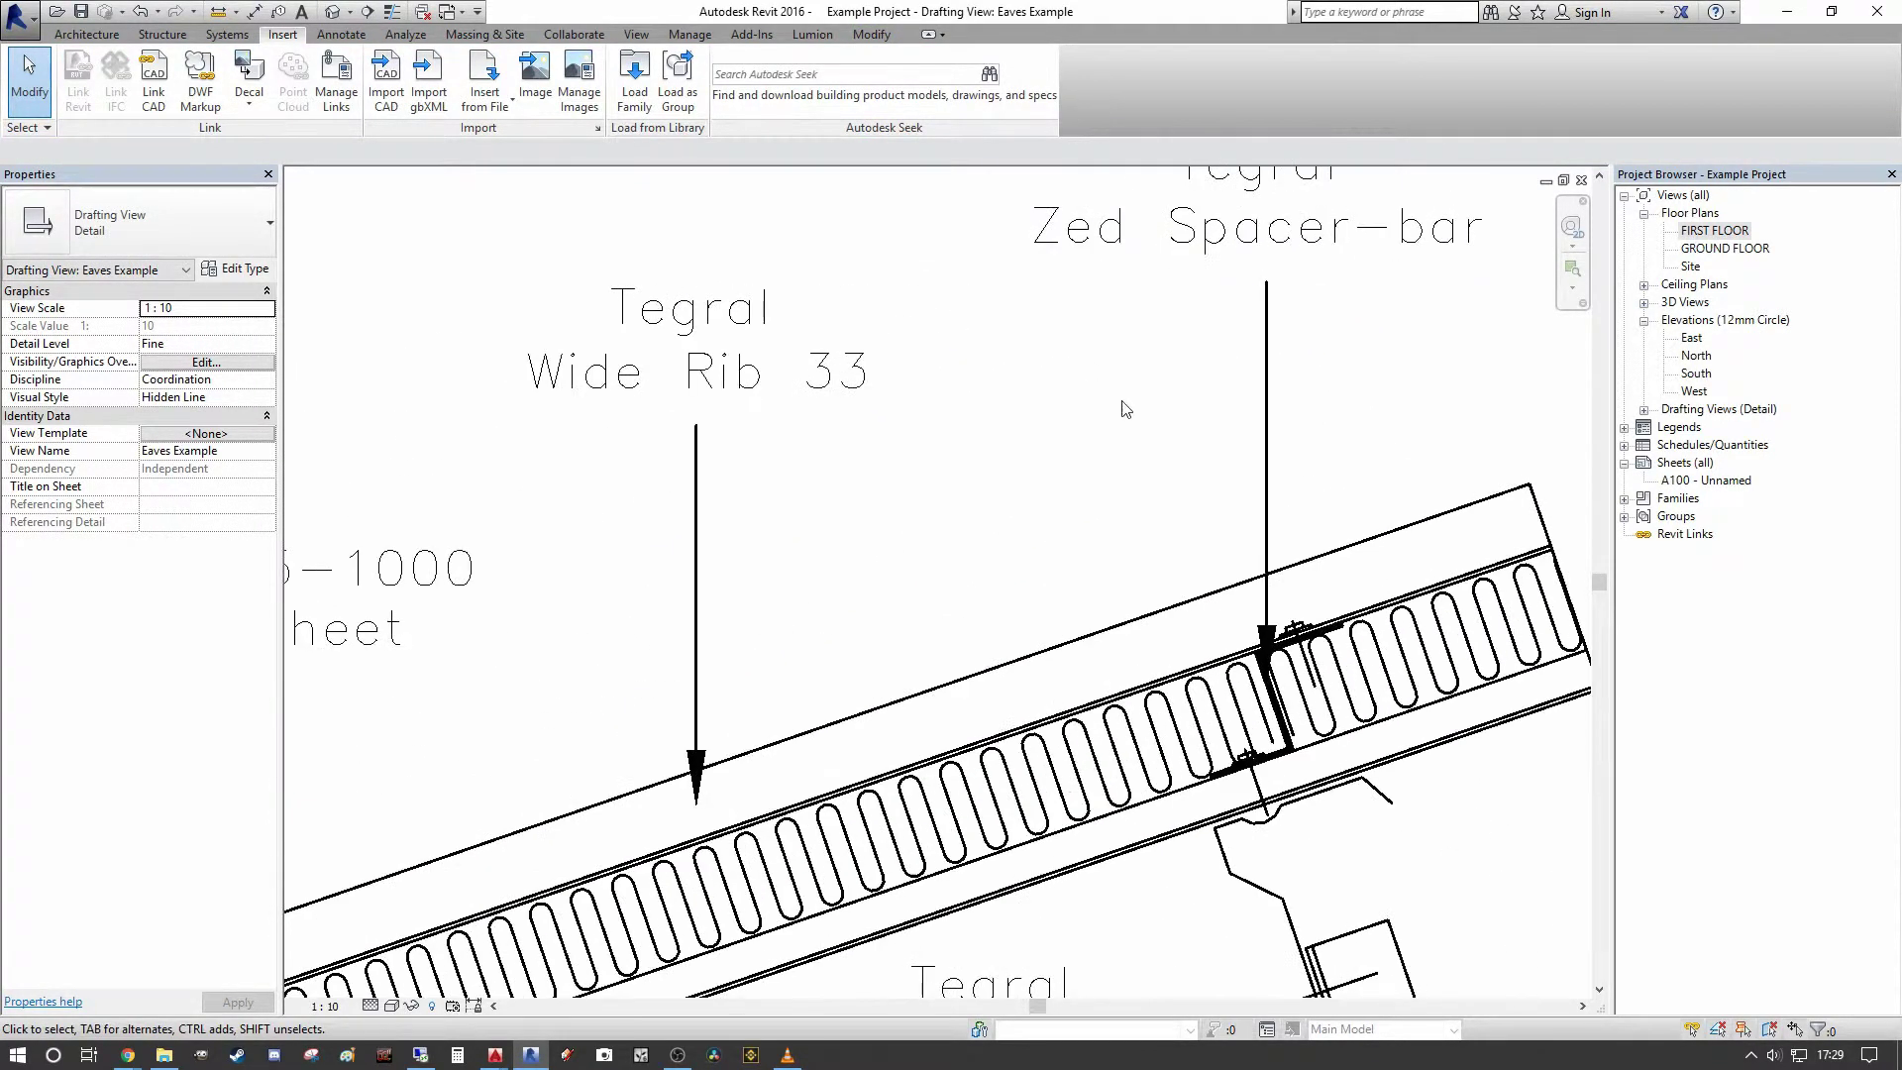
click(1169, 705)
middle_drag(1169, 706, 1635, 476)
scroll(1172, 522, down, 2)
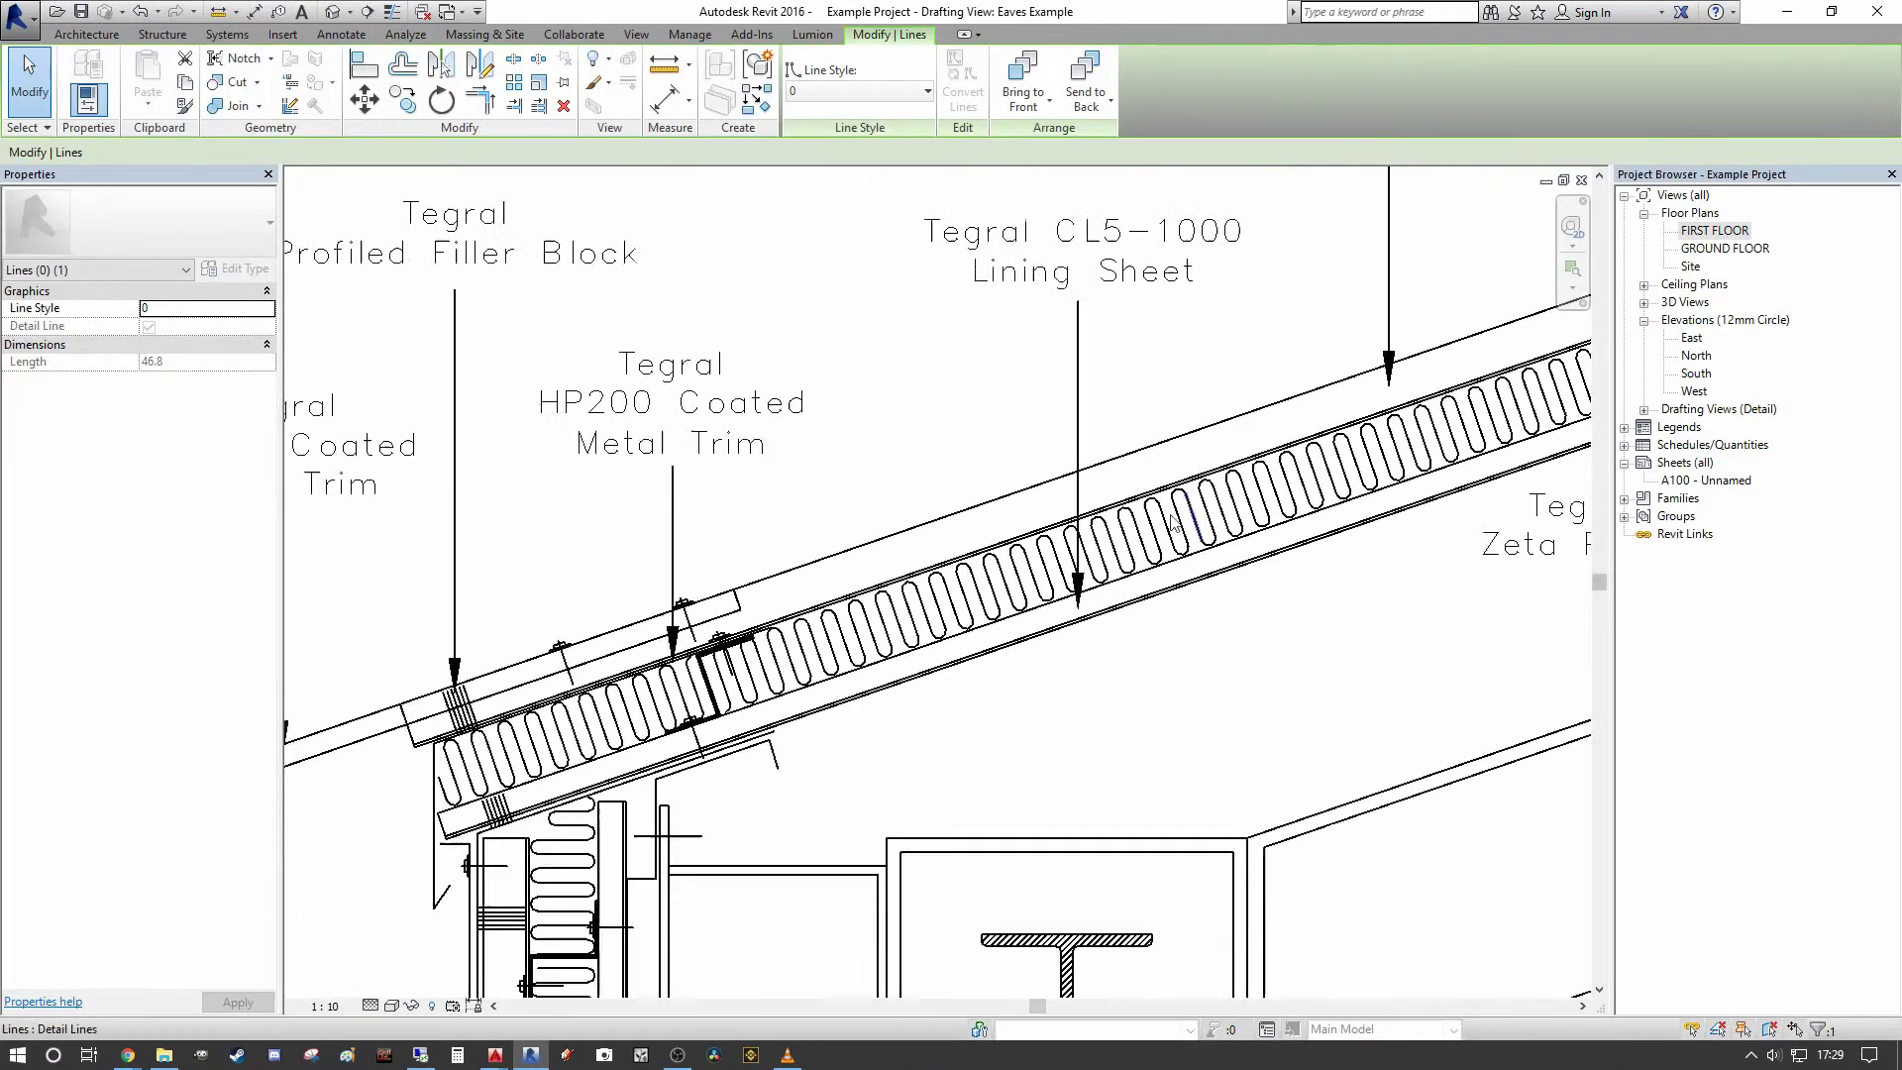
scroll(1172, 522, down, 2)
middle_drag(1172, 522, 1115, 522)
scroll(800, 513, up, 3)
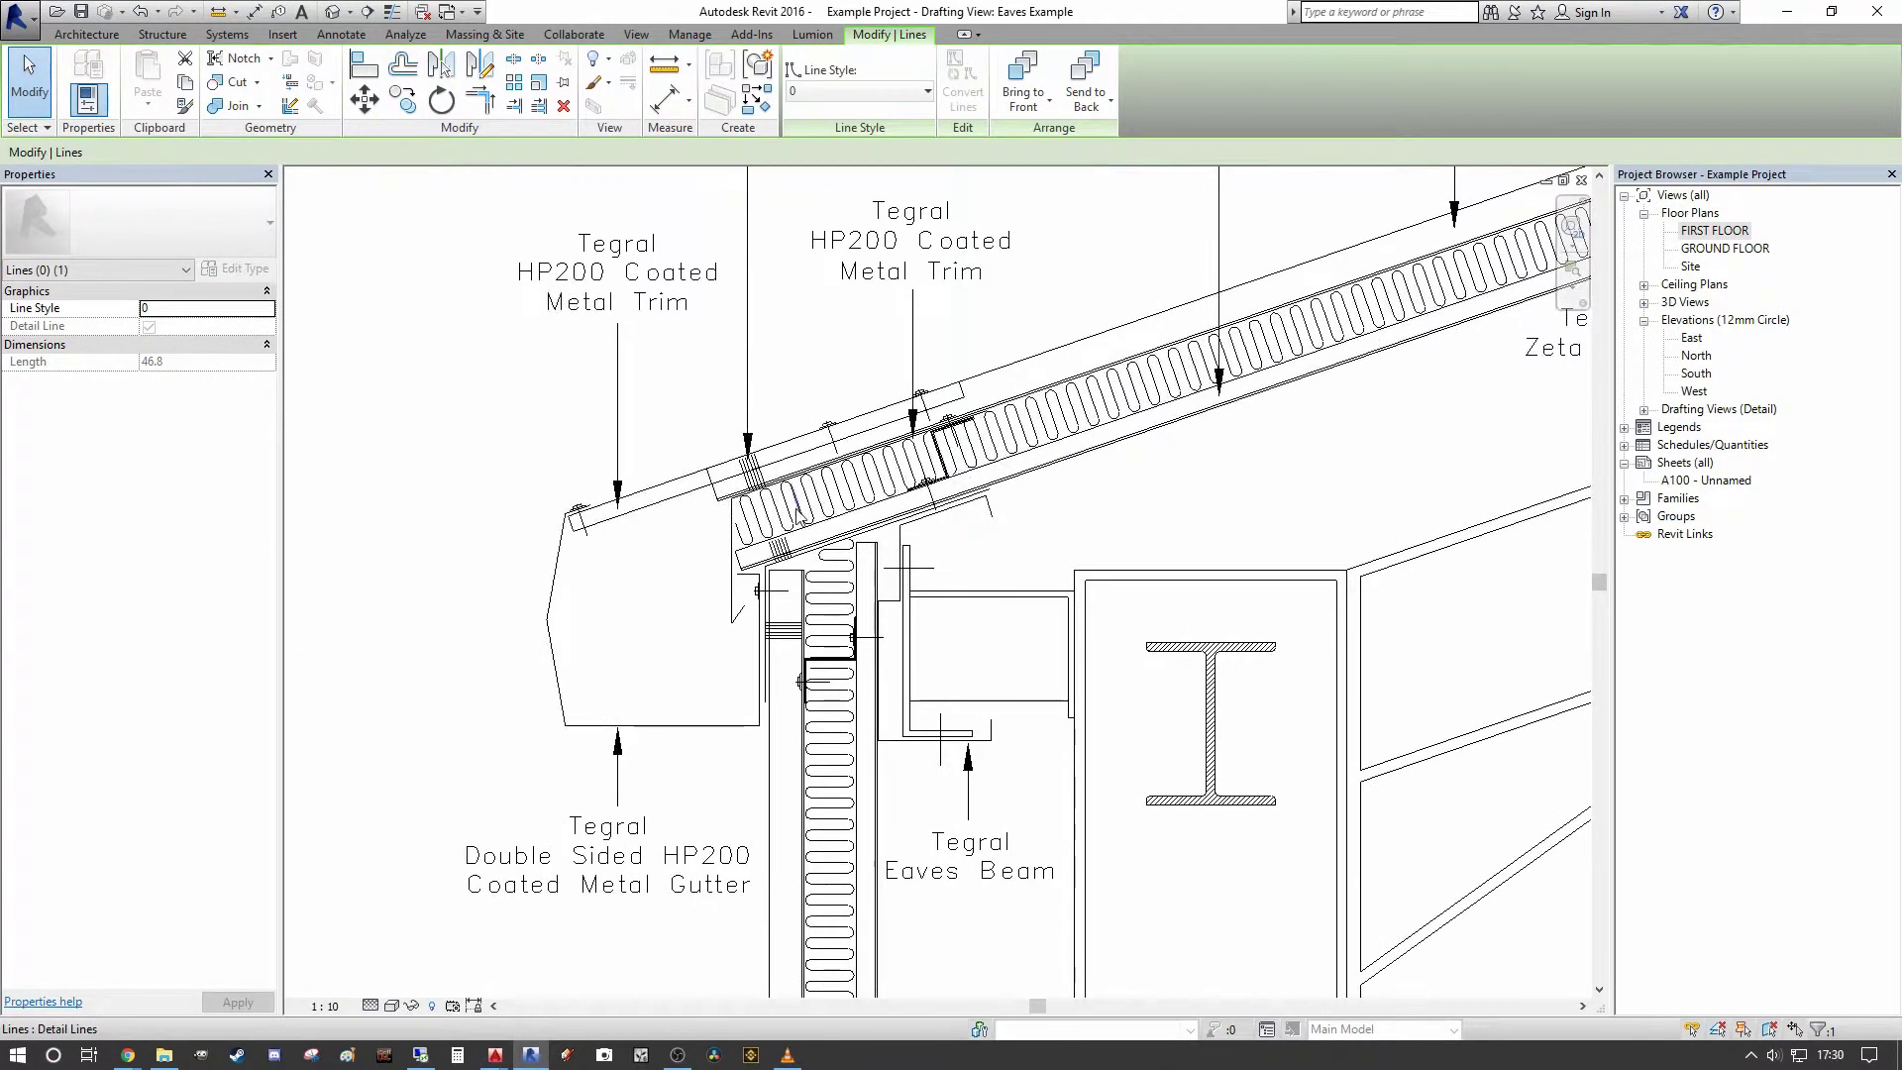
middle_drag(799, 513, 700, 371)
scroll(528, 595, up, 2)
scroll(804, 573, up, 2)
scroll(805, 573, down, 2)
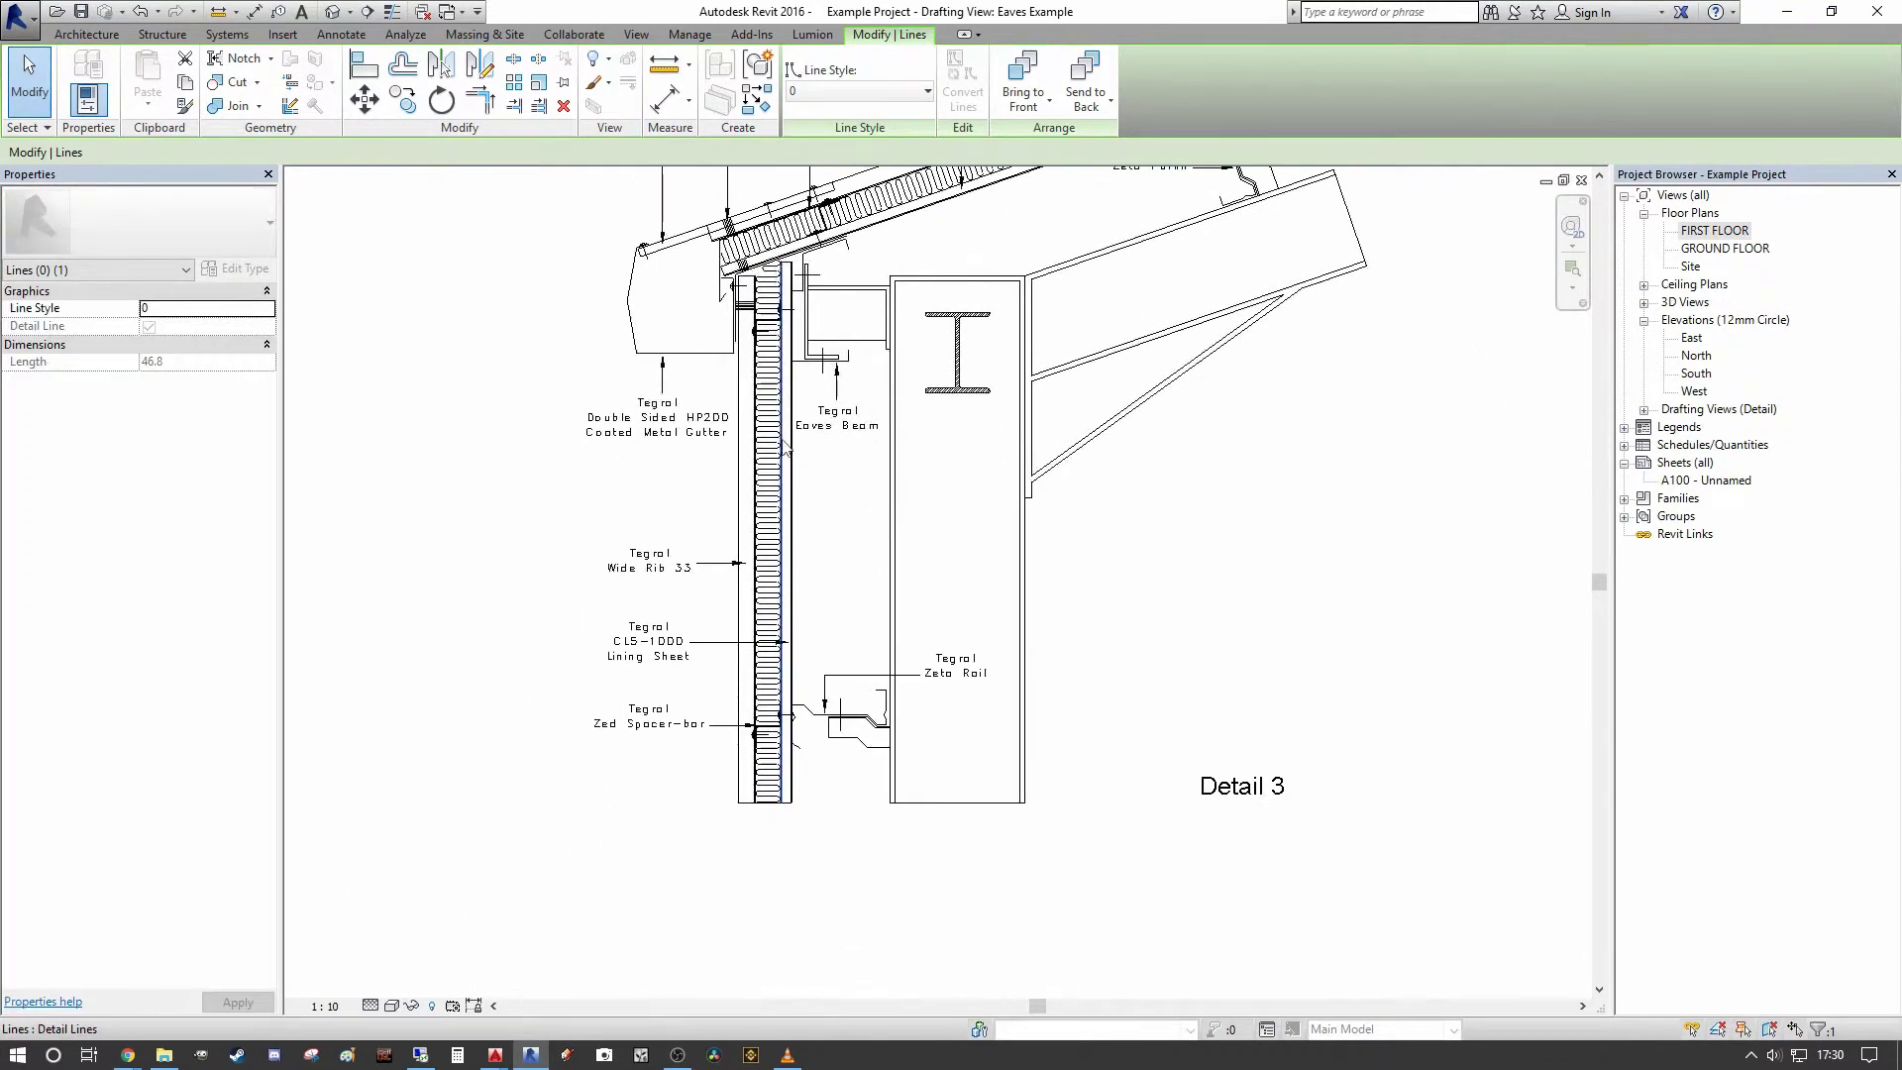
scroll(763, 852, up, 4)
scroll(762, 840, down, 3)
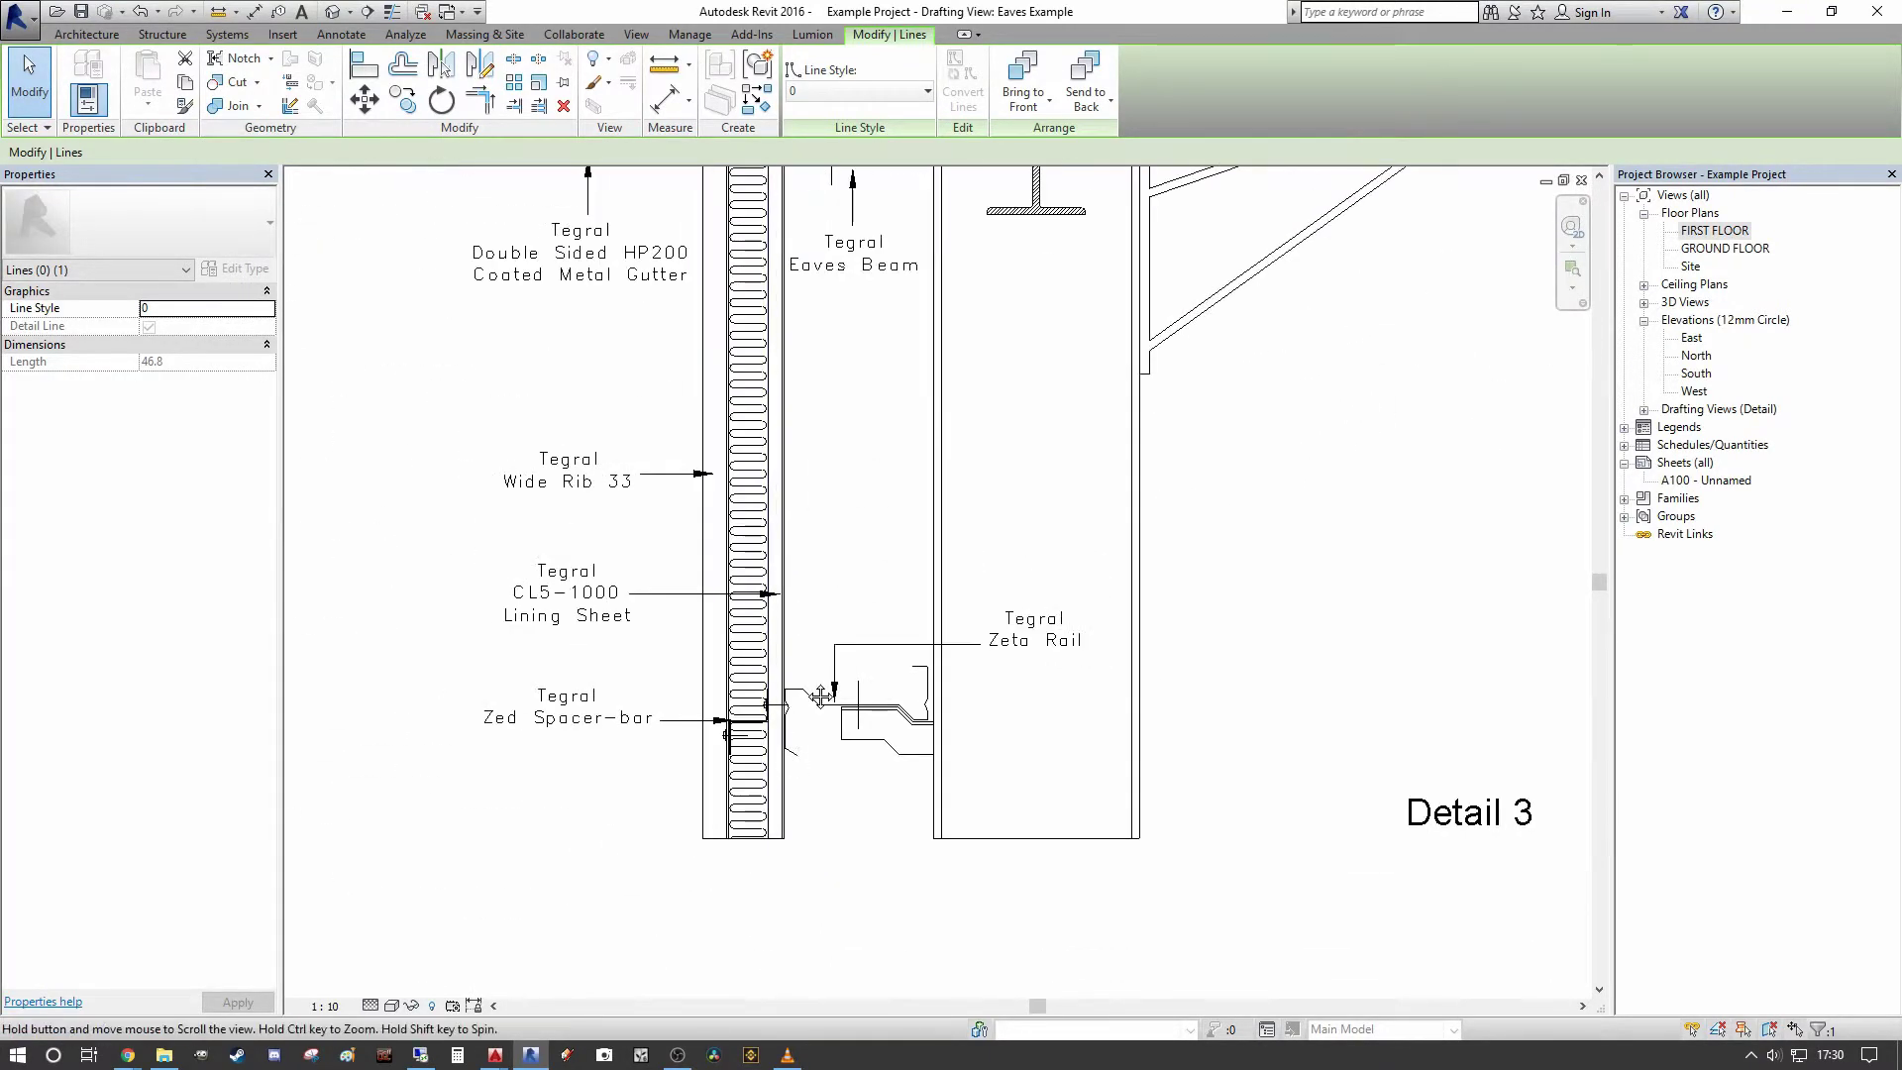
middle_drag(872, 198, 726, 617)
scroll(671, 630, down, 3)
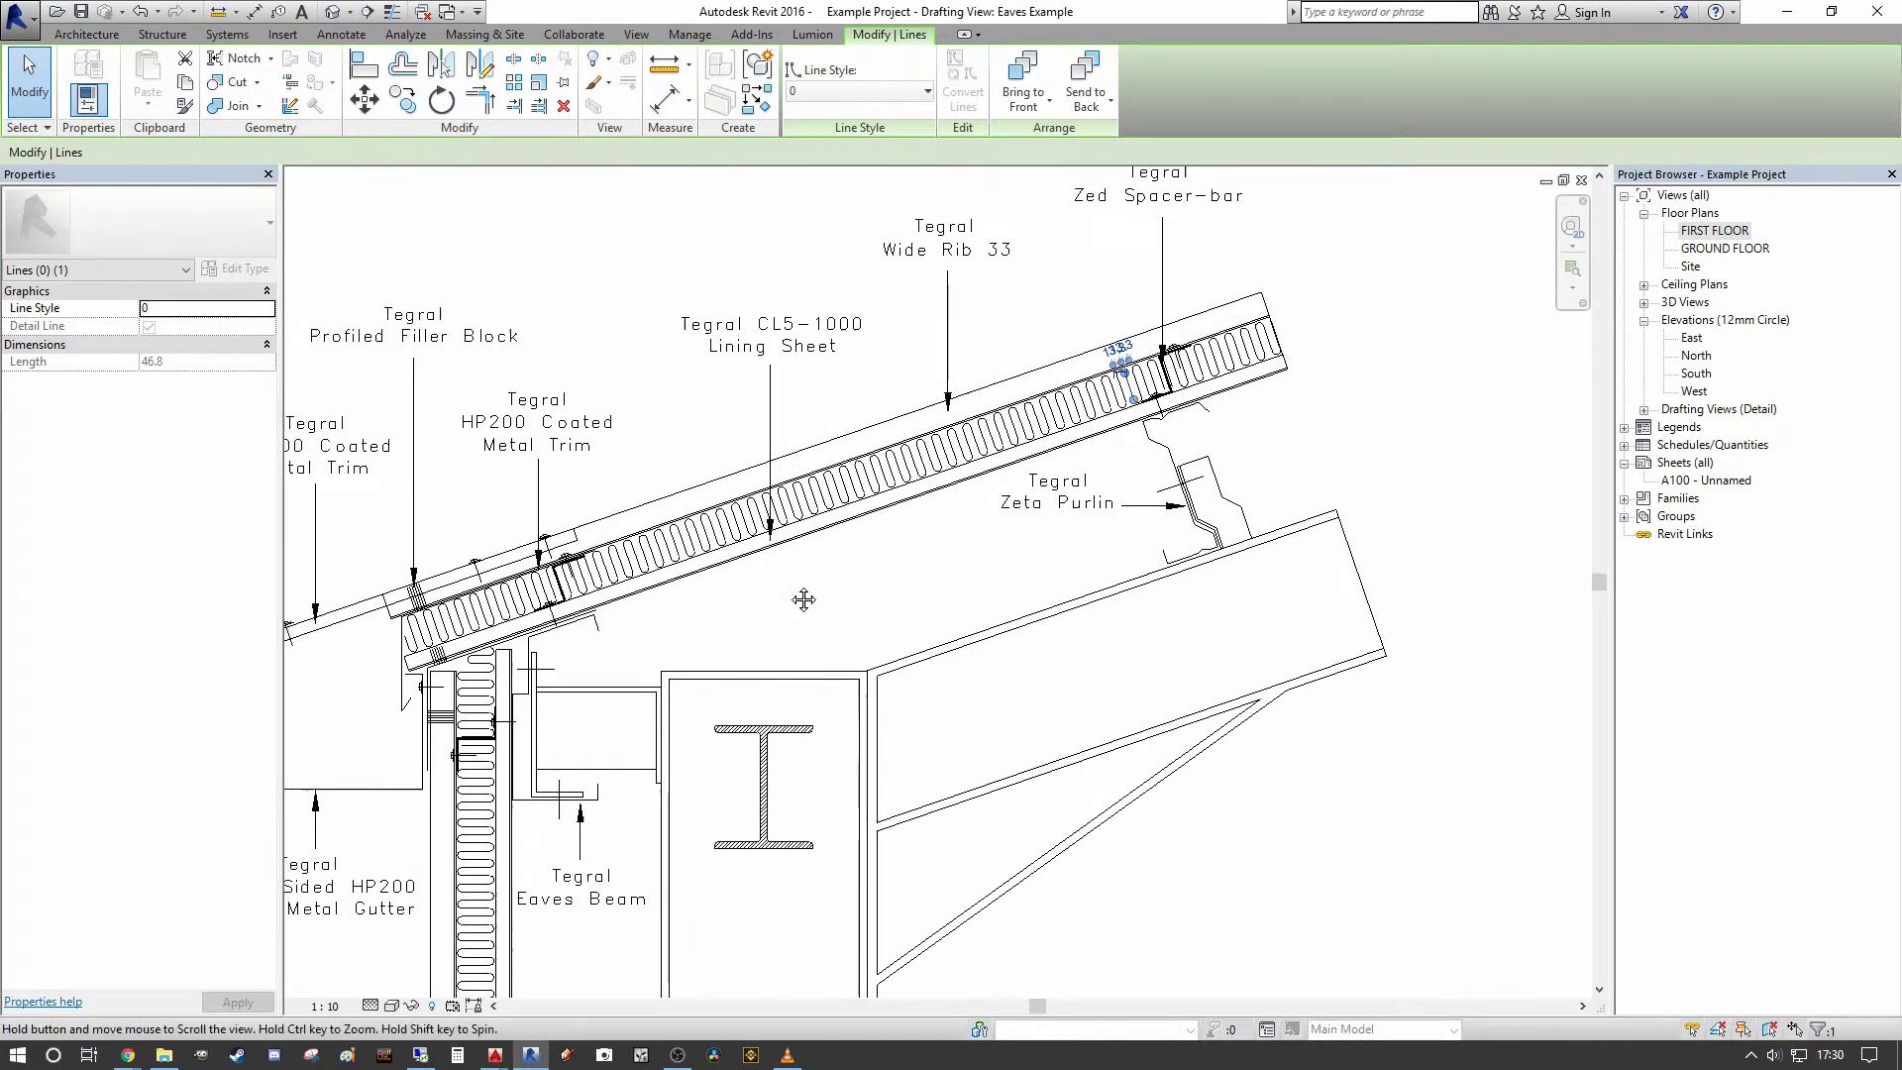
- Clear the line selection and pan the eaves drawing to reveal its lower labels
click(971, 587)
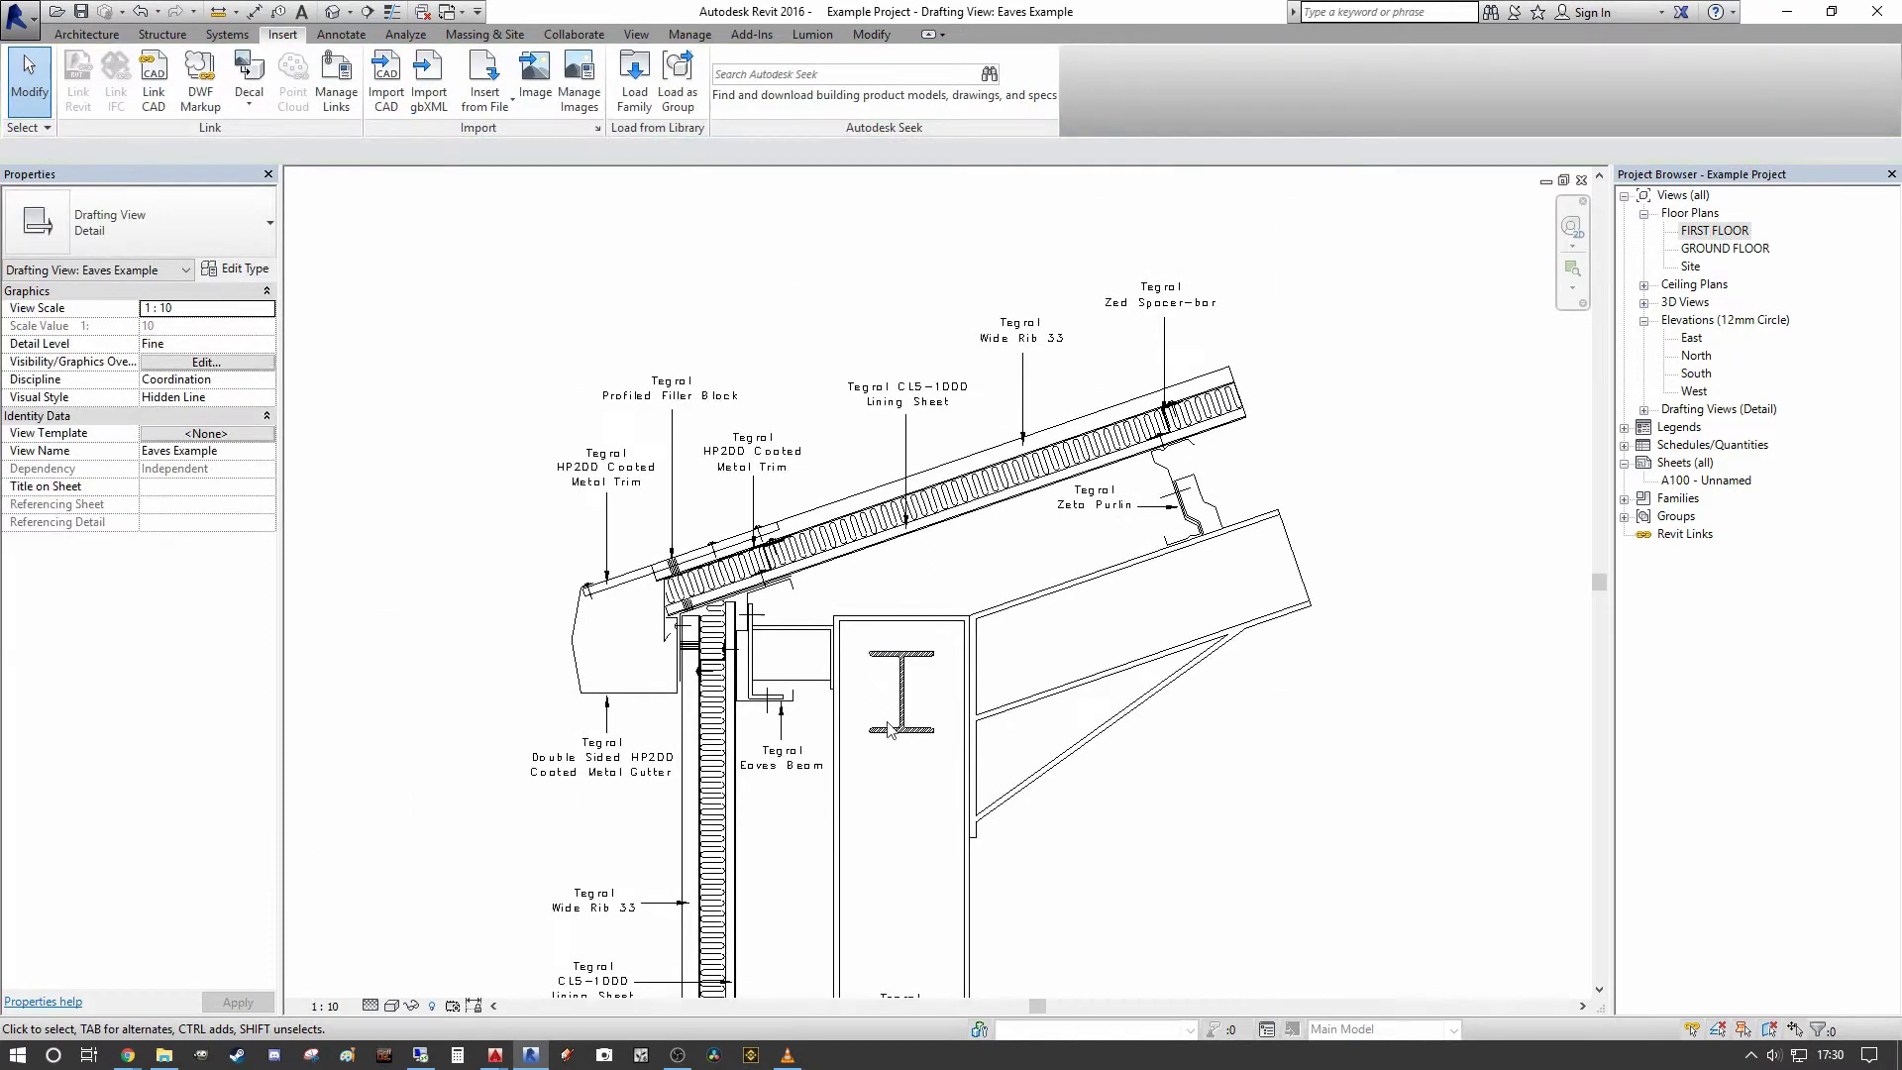
middle_drag(890, 731, 890, 633)
middle_drag(953, 567, 830, 654)
scroll(843, 523, up, 2)
middle_drag(849, 542, 900, 563)
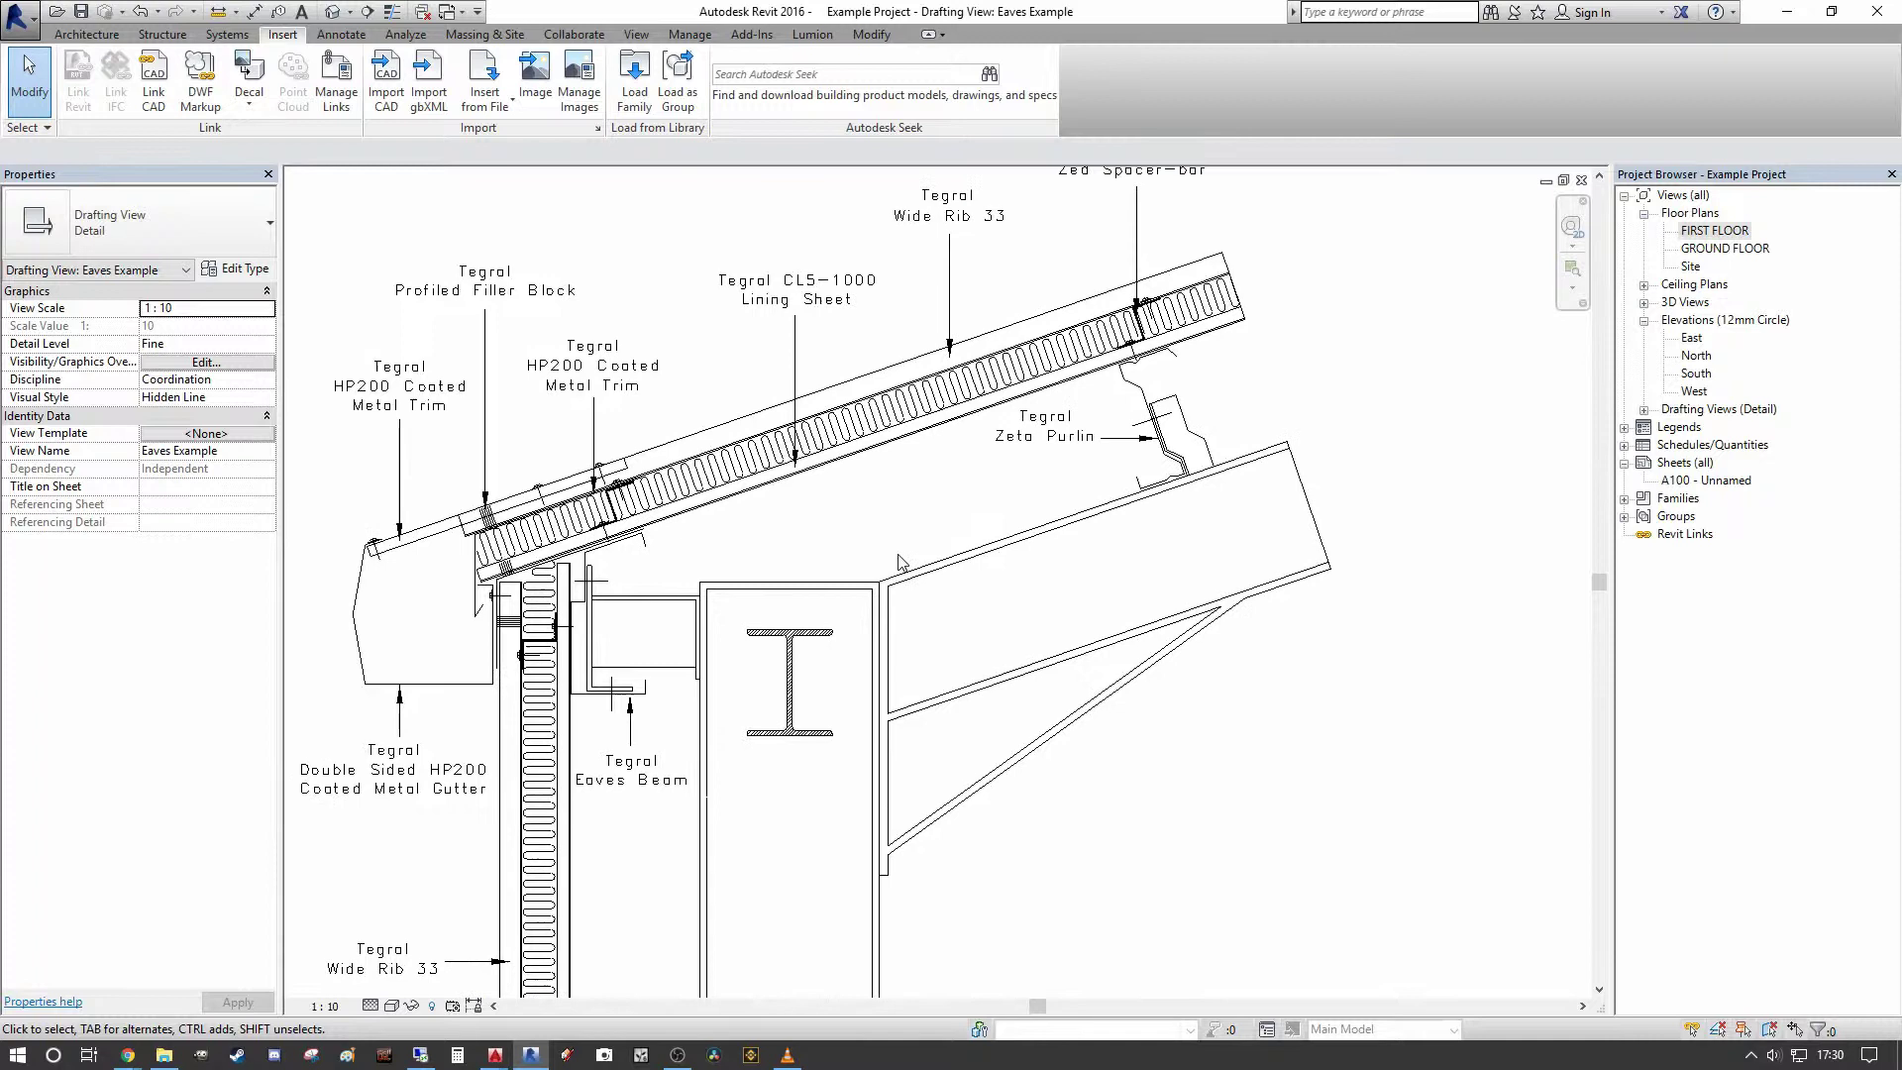
scroll(900, 563, up, 3)
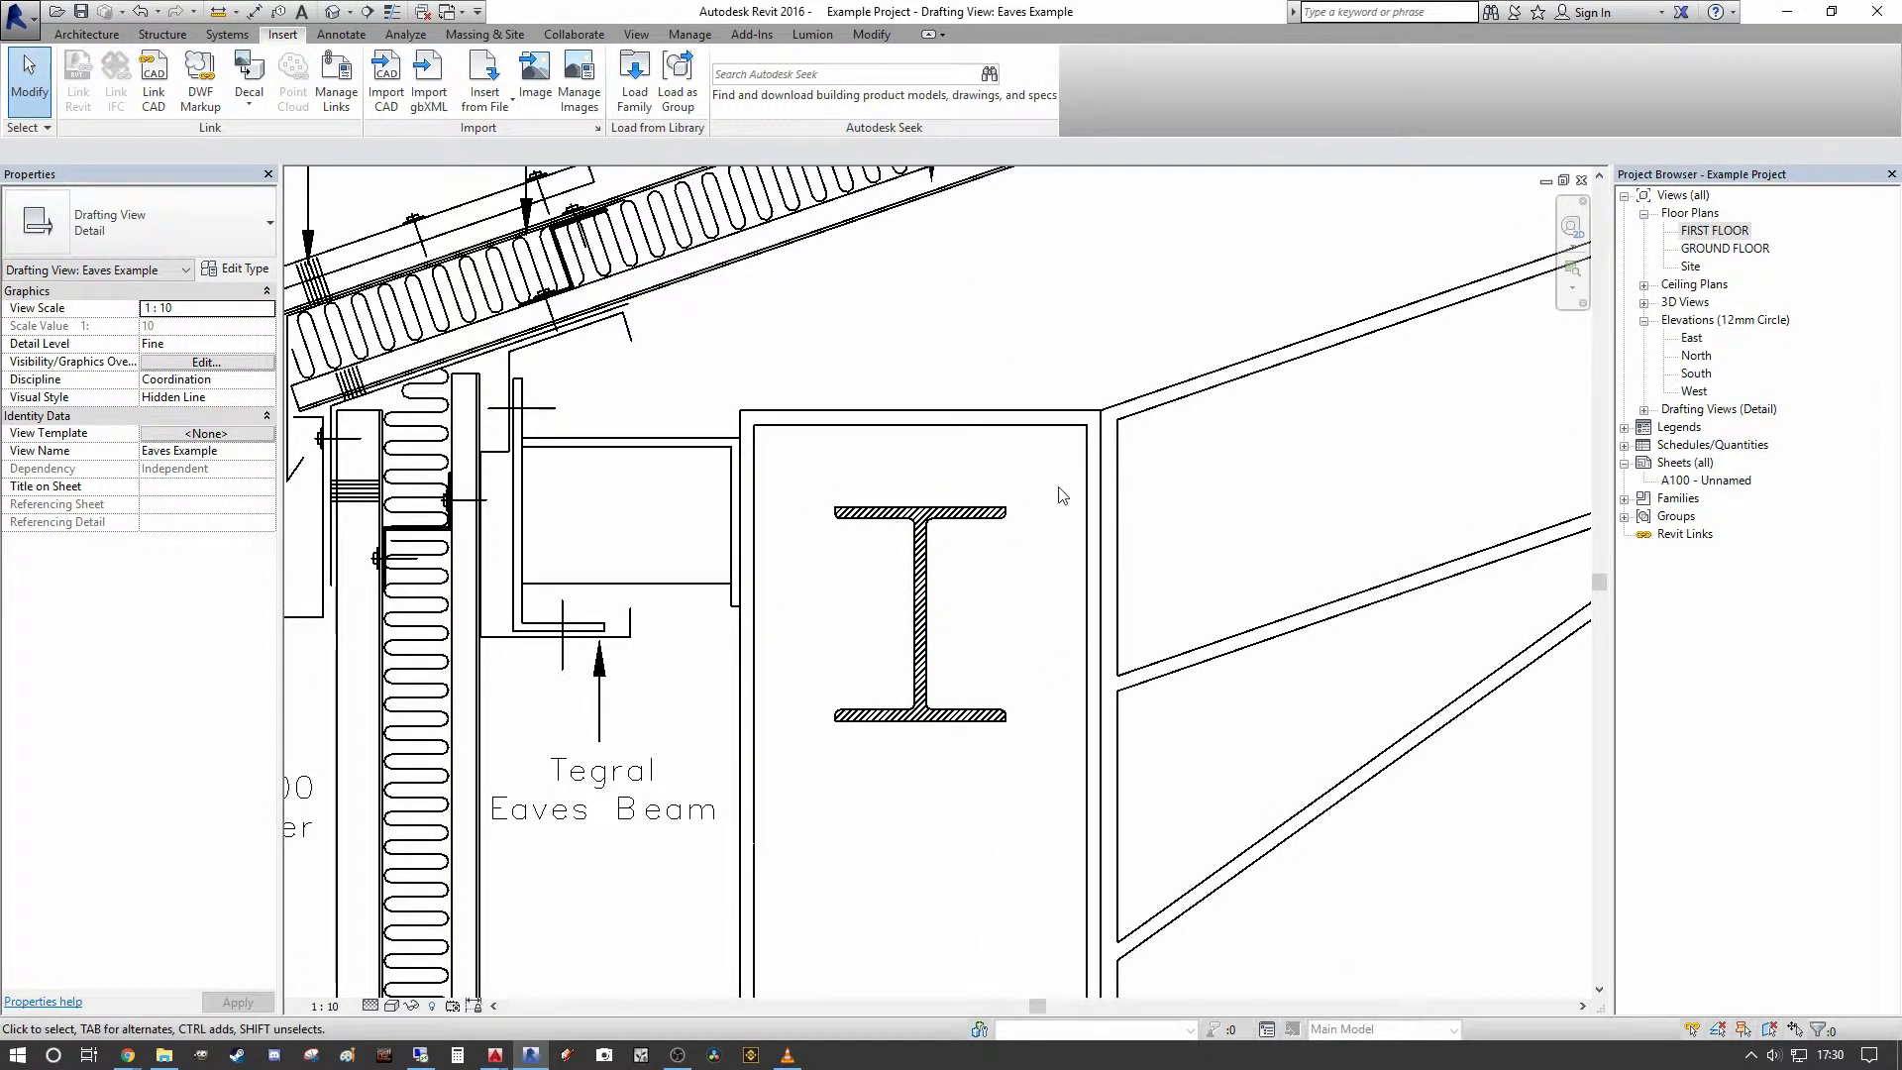
scroll(916, 515, down, 4)
scroll(892, 554, up, 3)
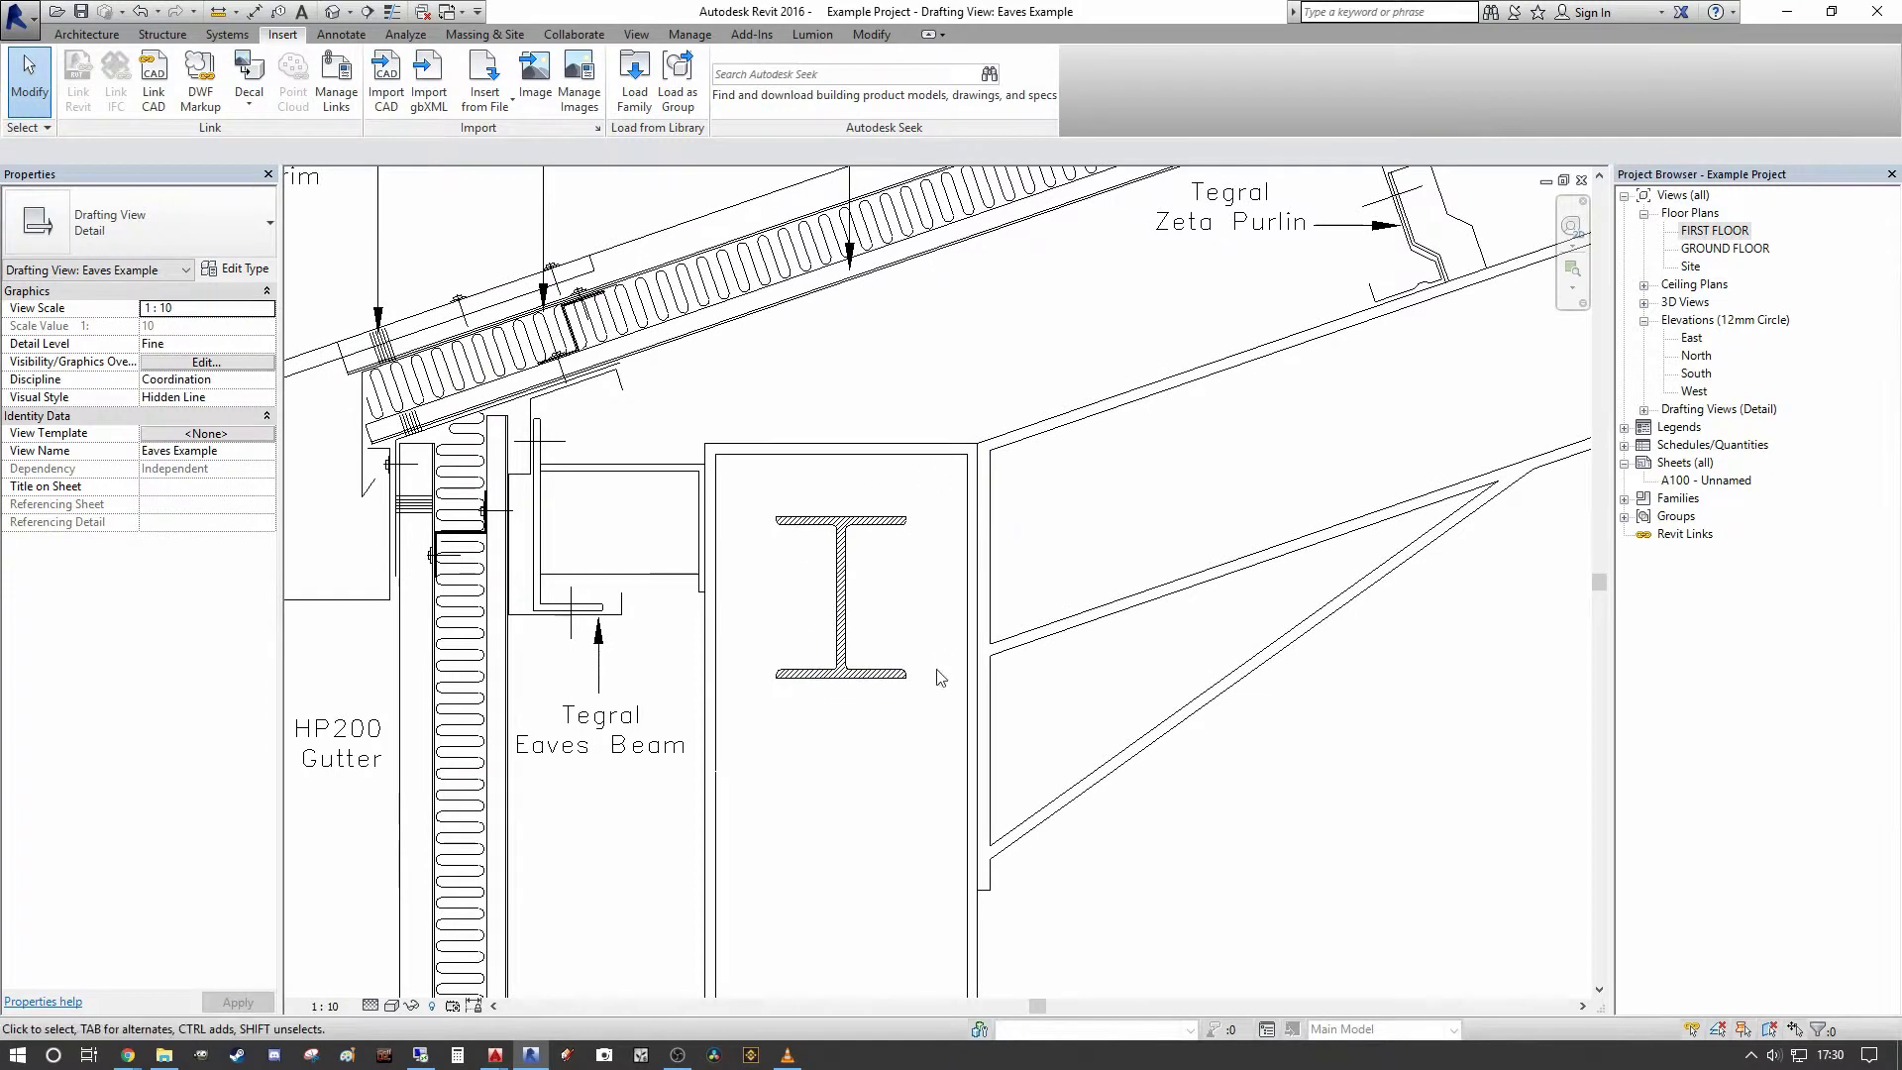
middle_drag(897, 555, 951, 557)
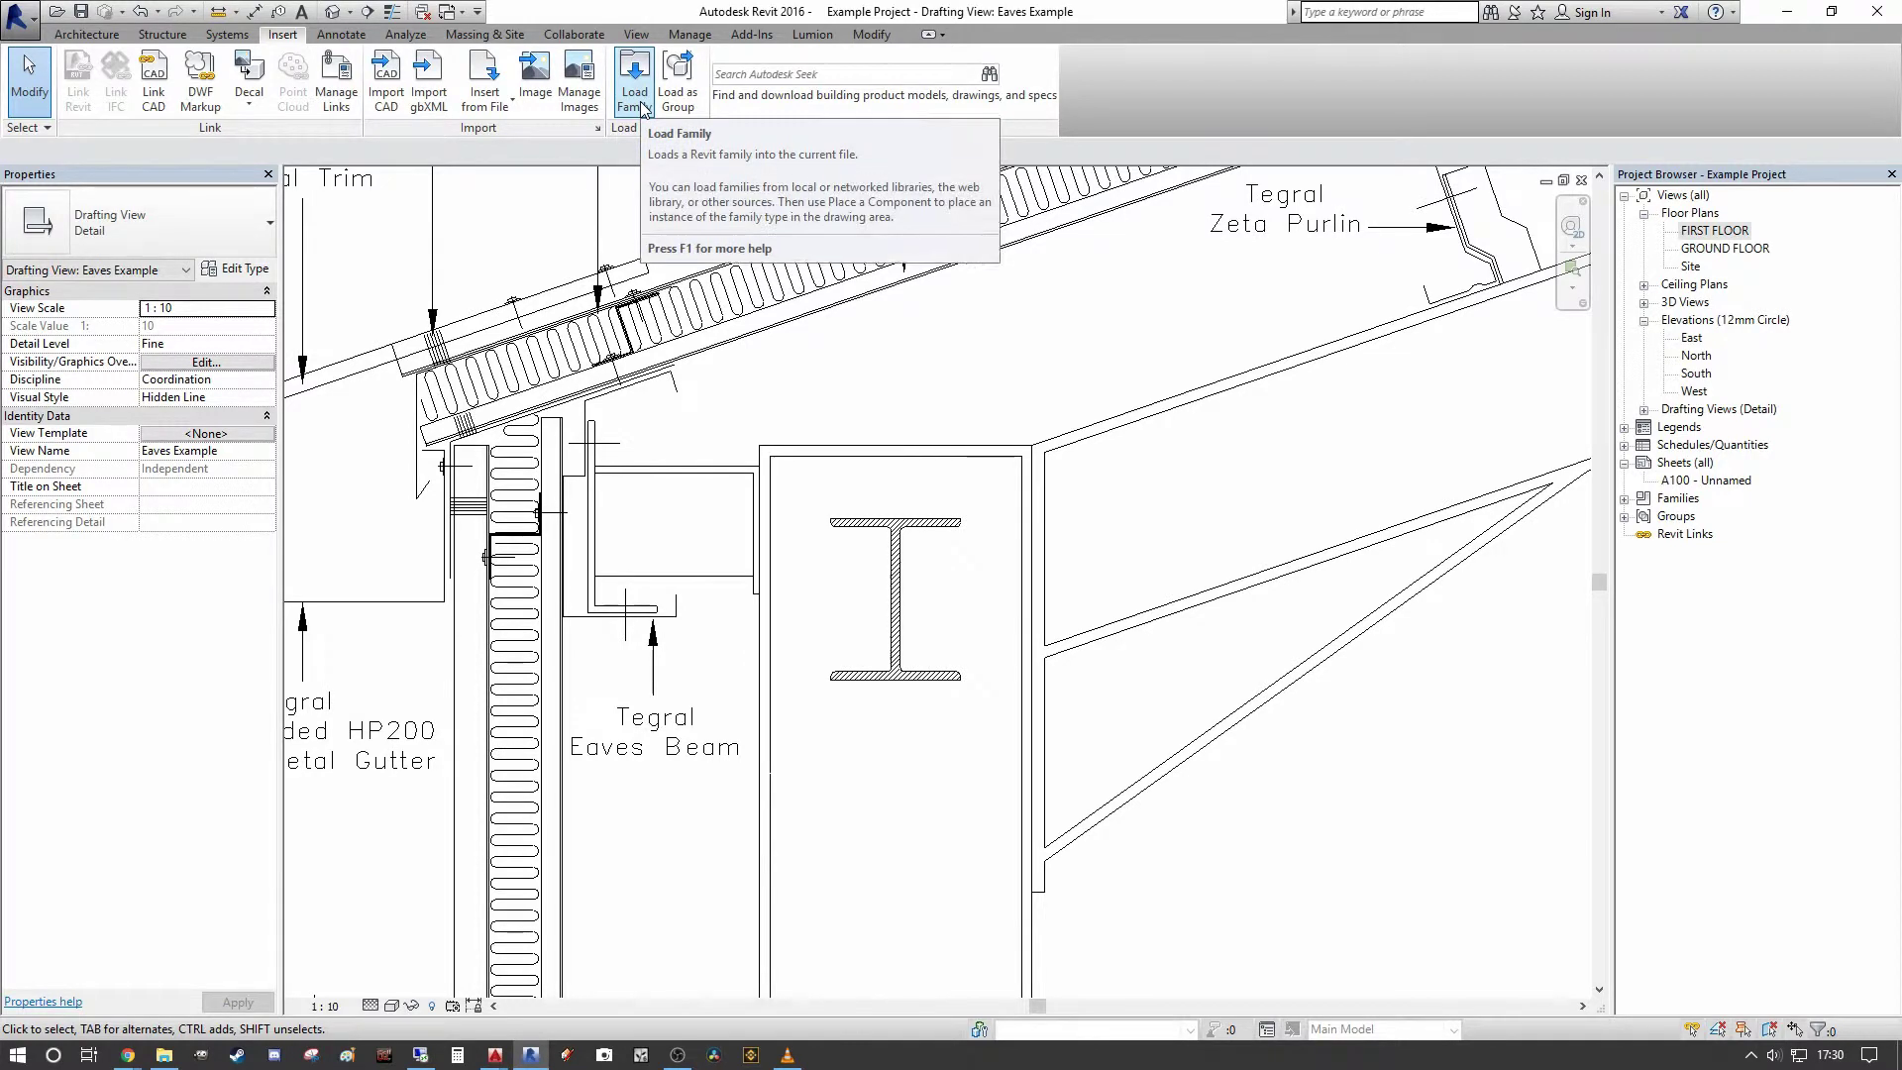
scroll(905, 459, down, 2)
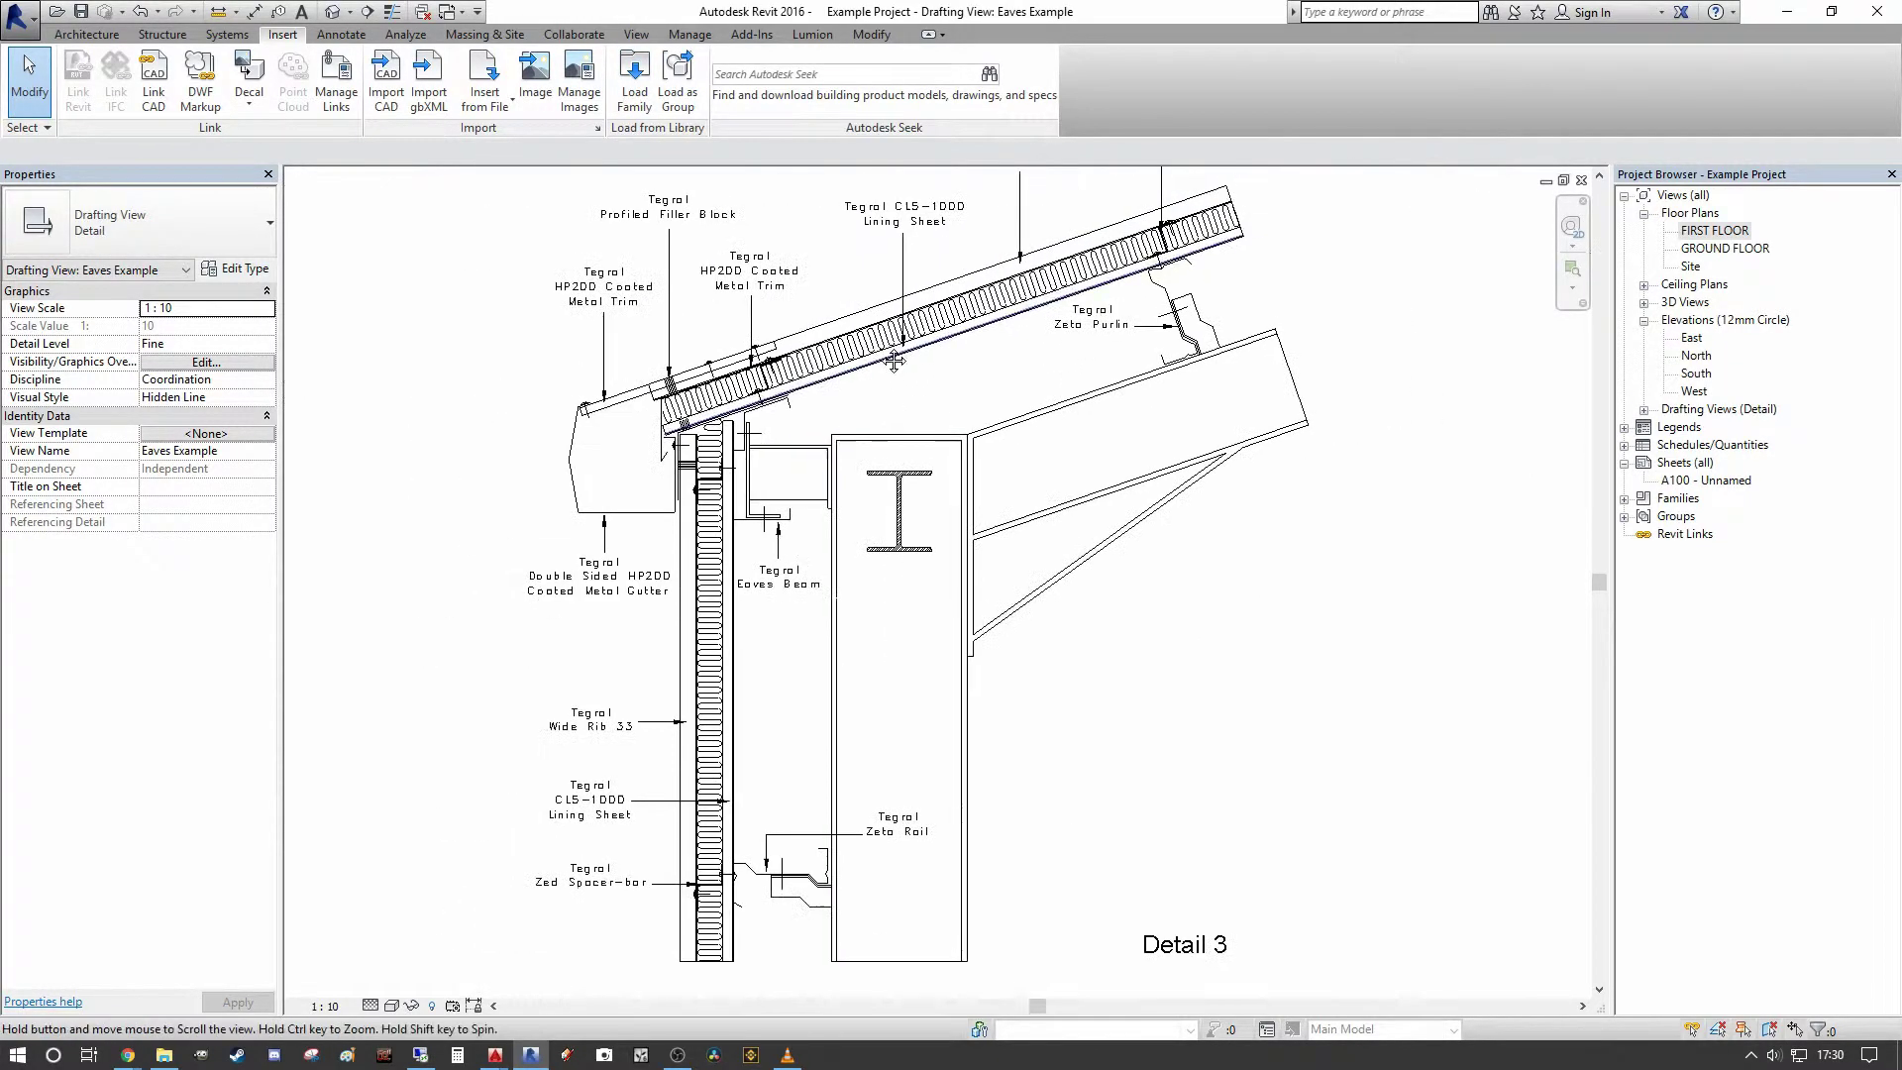
- Zoom in on the I-beam and open the Load Family browser
middle_drag(976, 798, 1144, 595)
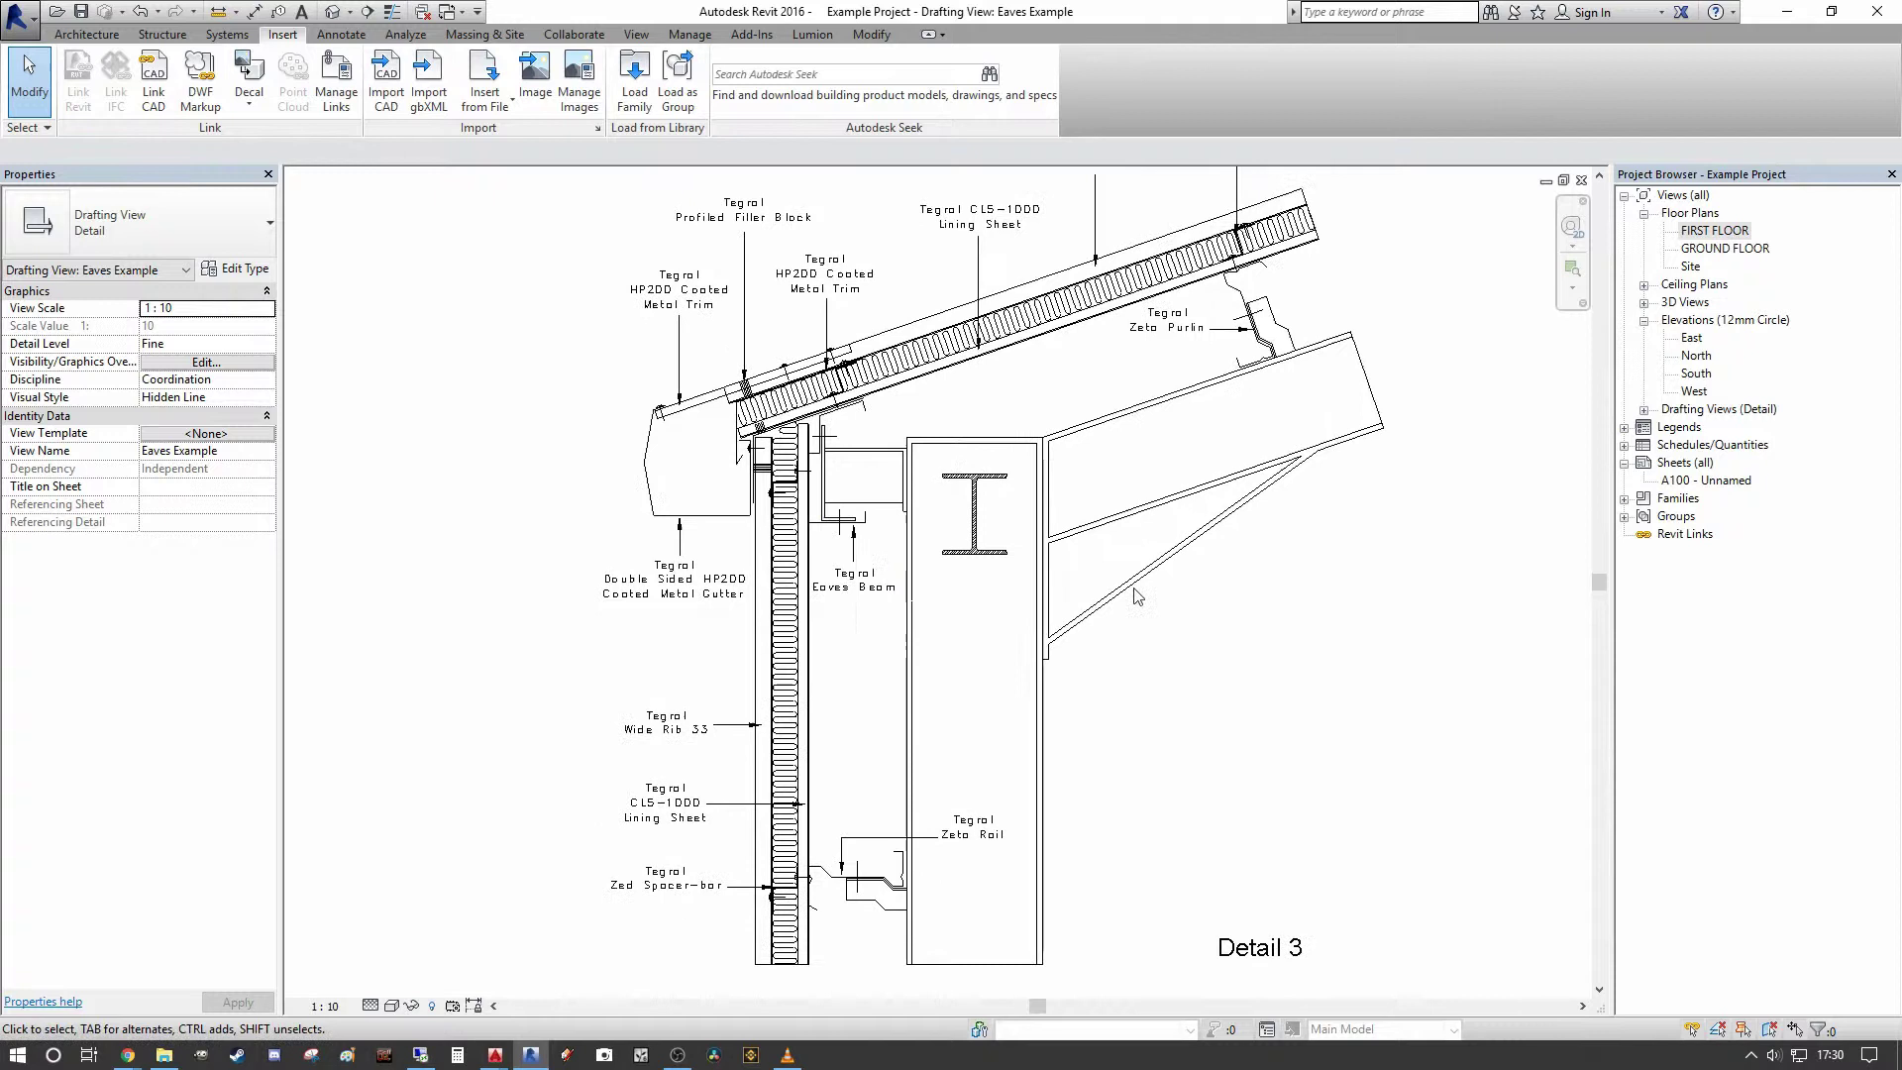
scroll(996, 522, up, 2)
scroll(995, 522, up, 1)
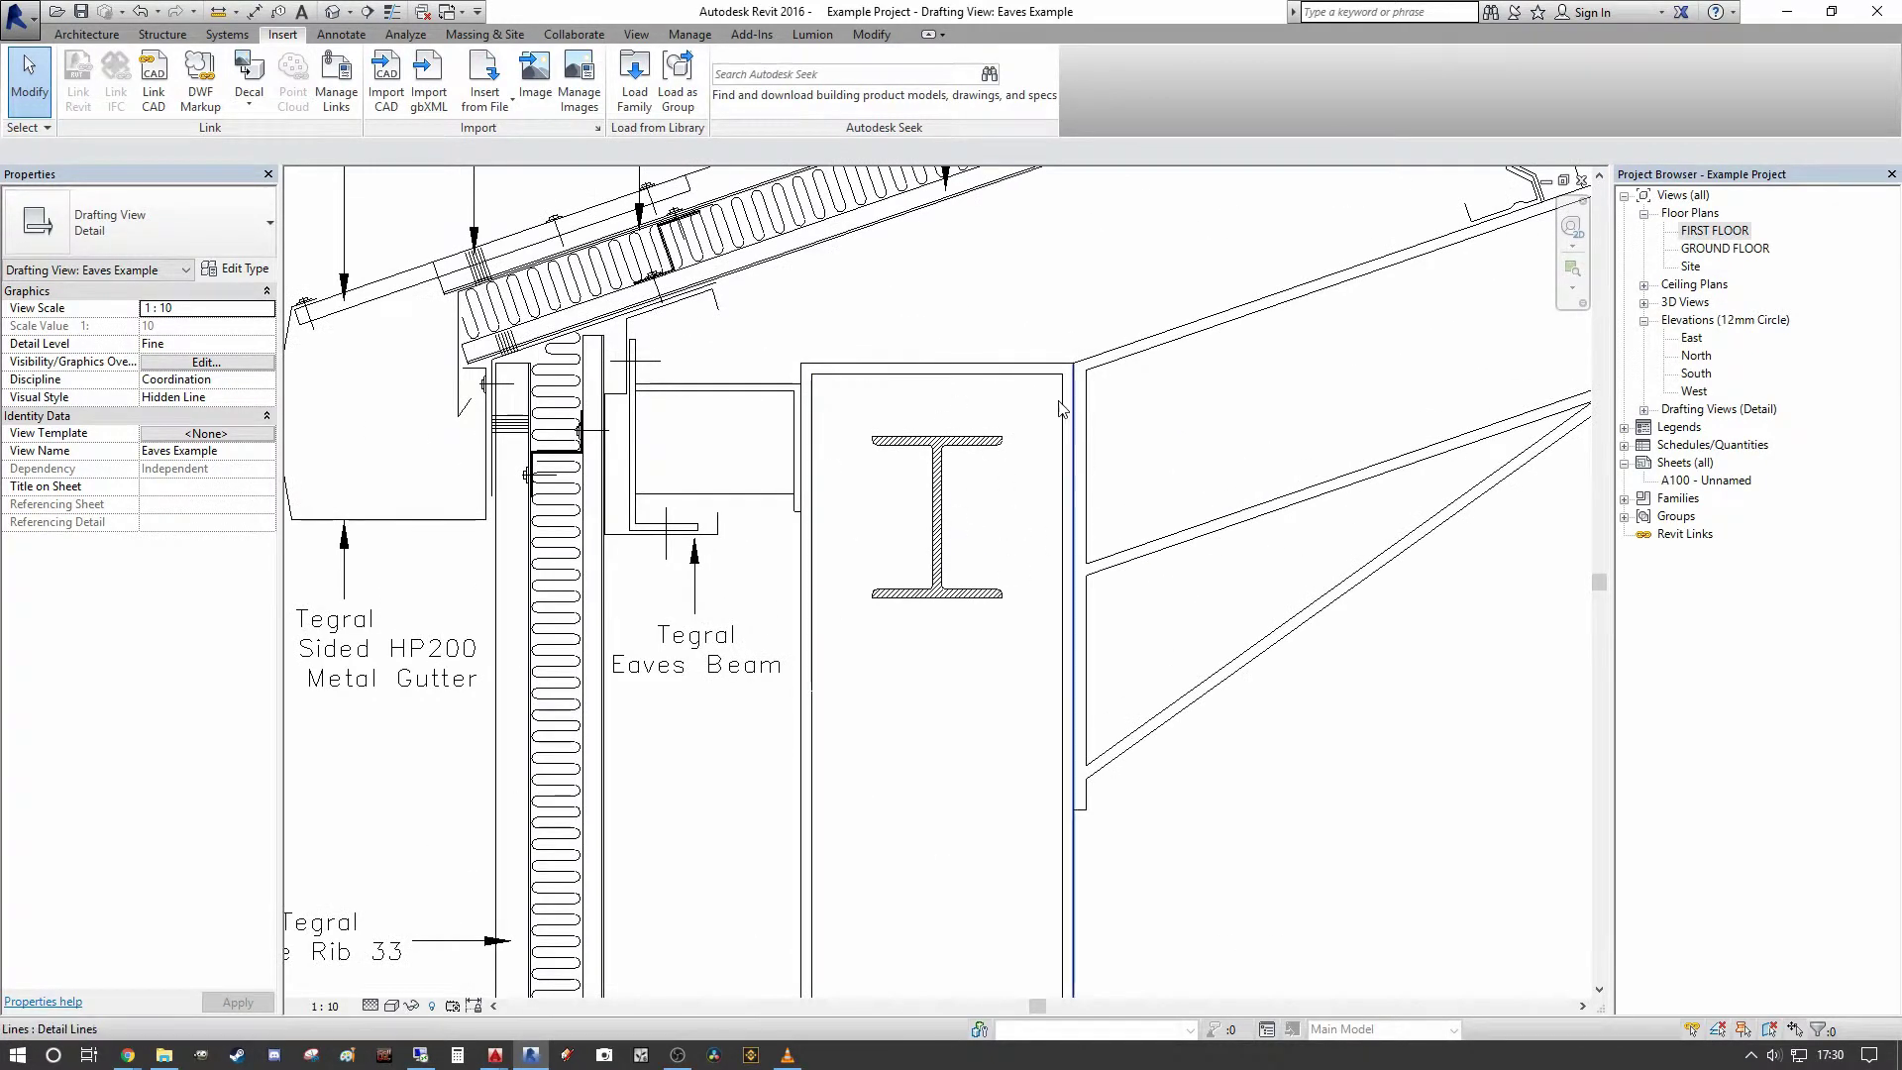
scroll(1007, 469, up, 1)
scroll(935, 575, down, 2)
scroll(769, 424, up, 2)
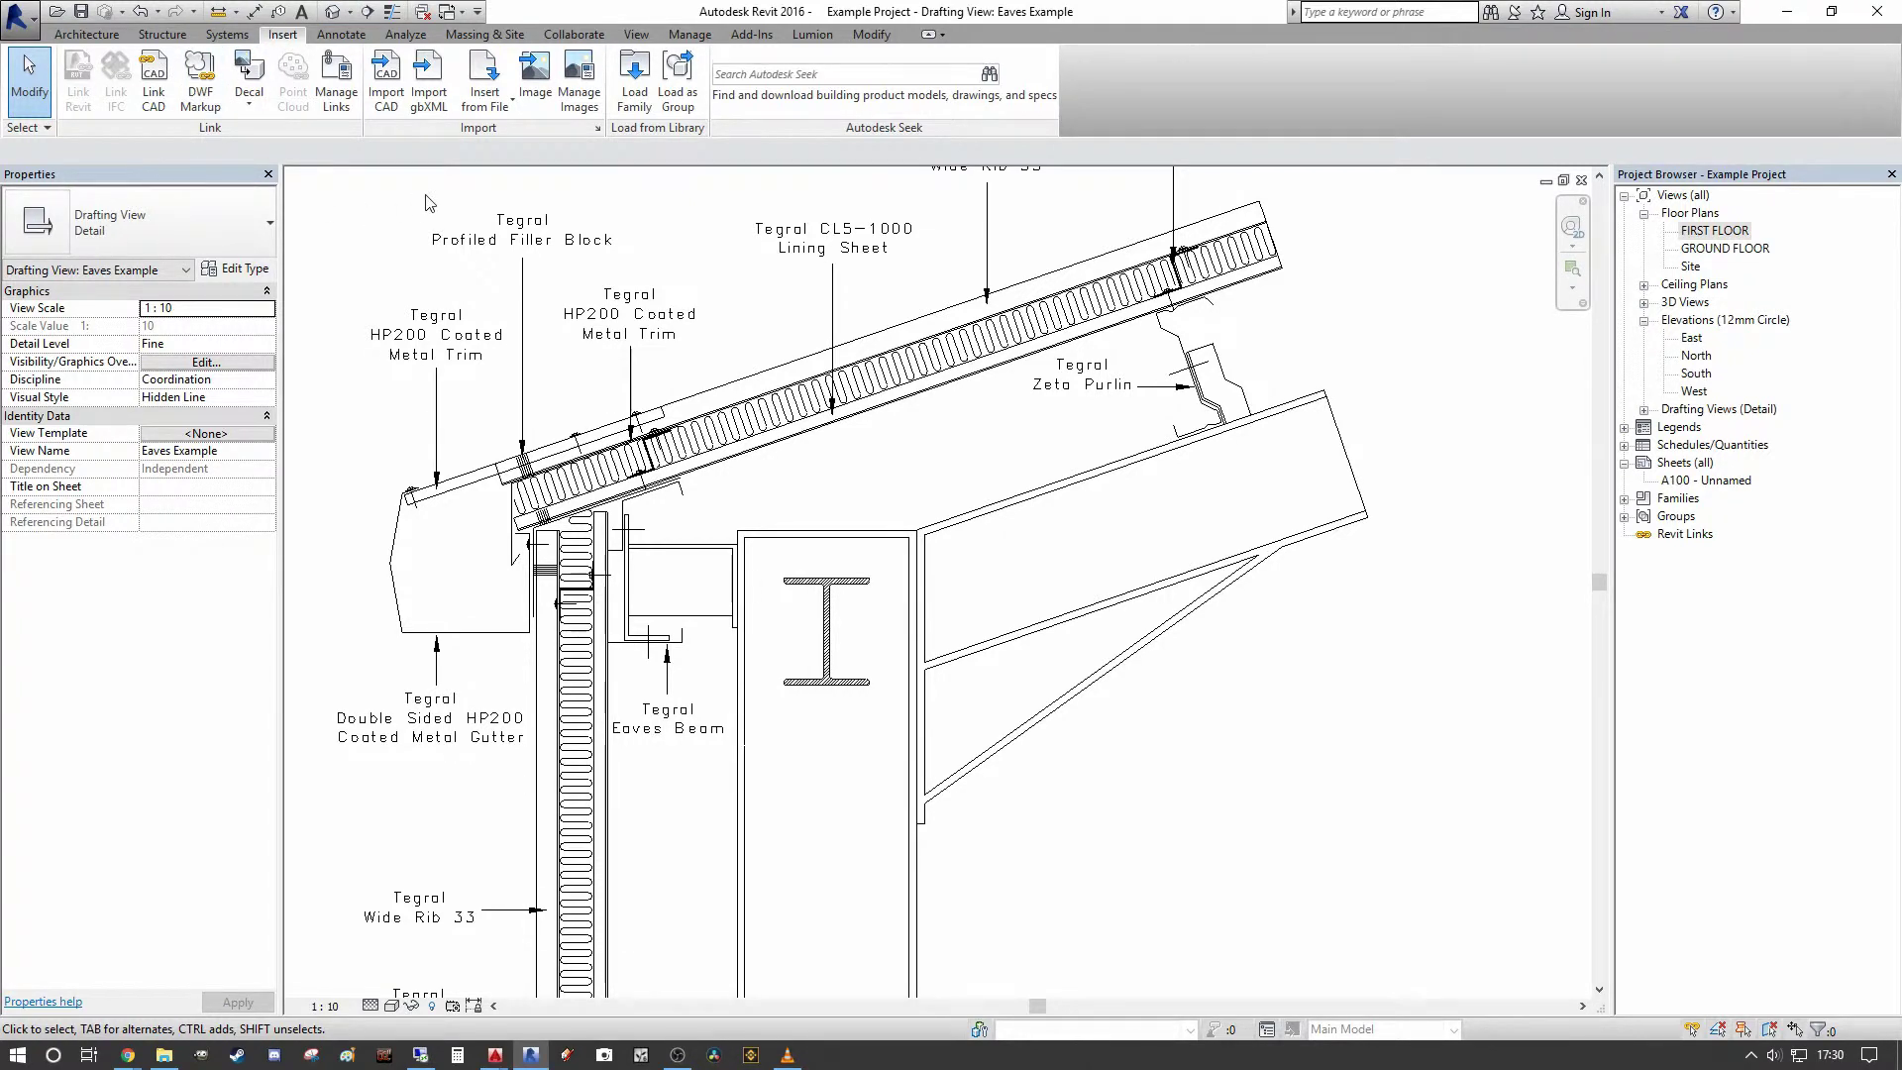
click(634, 79)
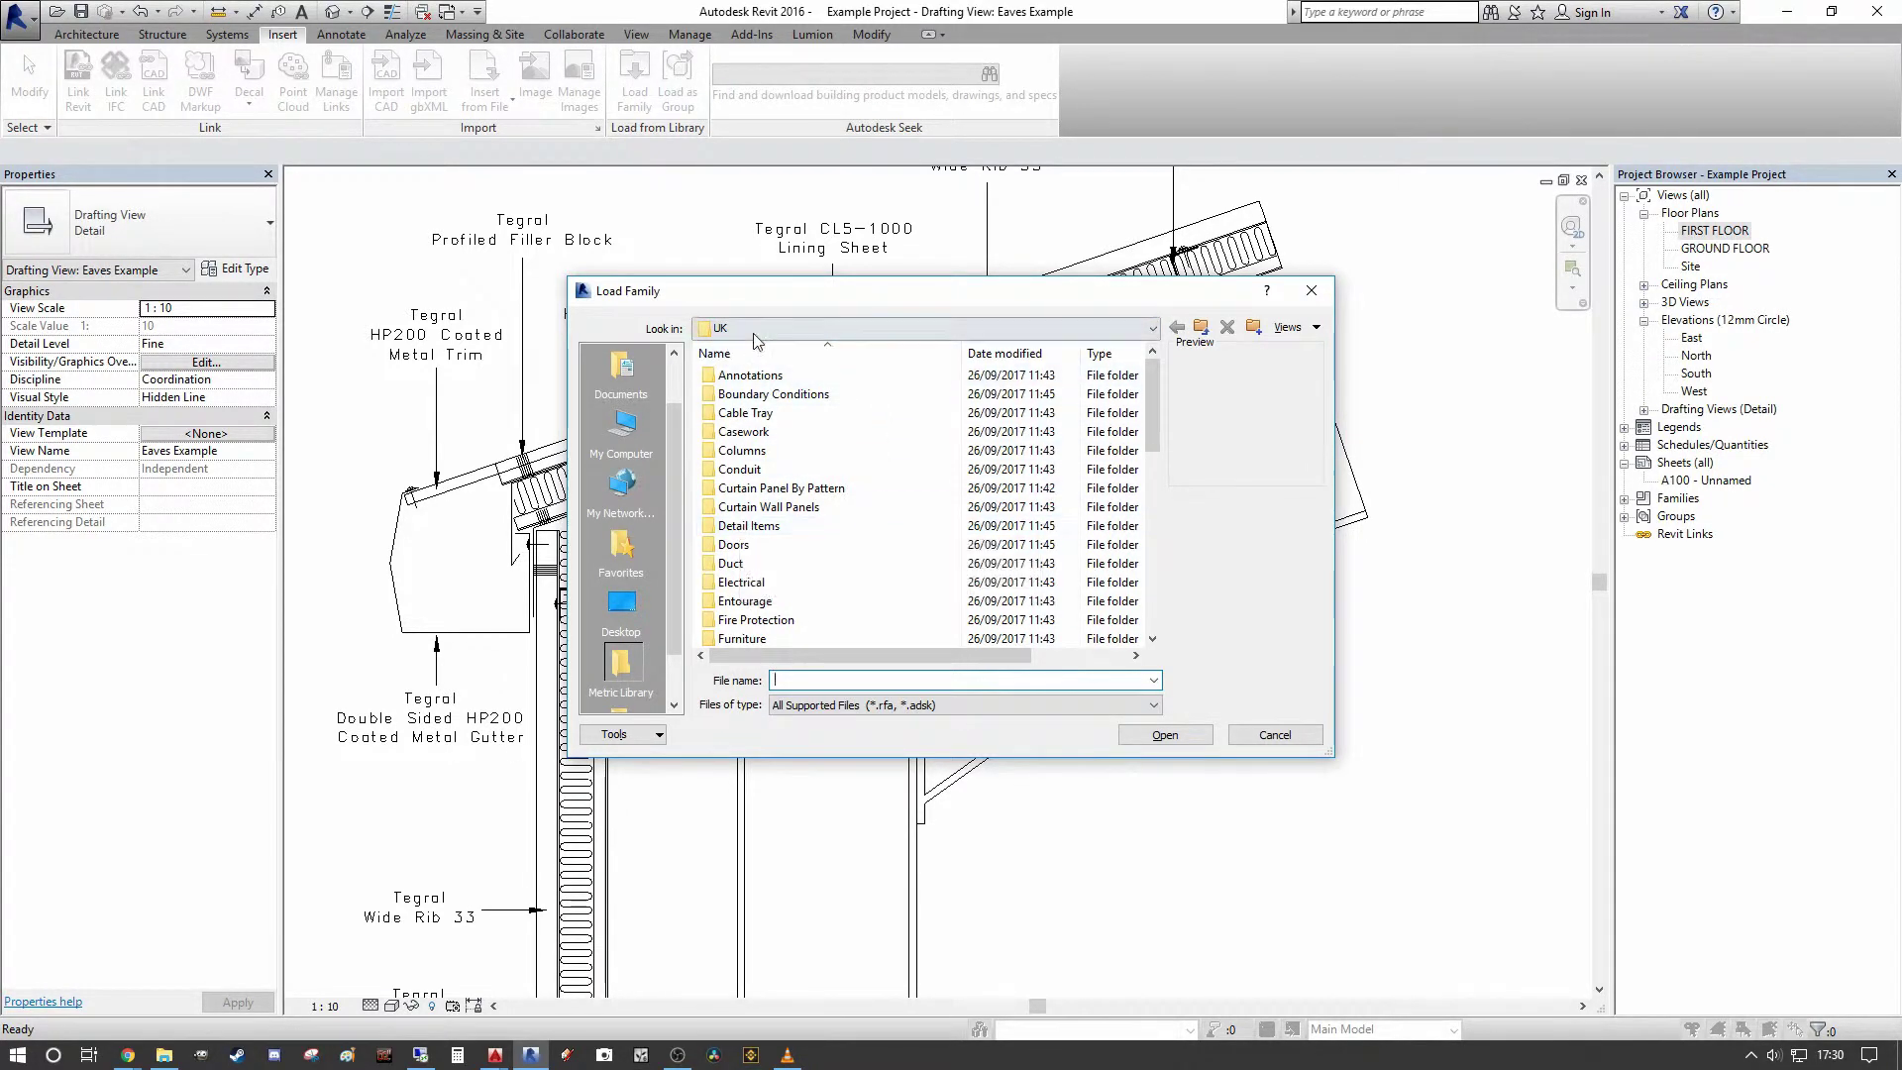
- Browse Detail Items > G > G10 > Steel Sections and choose Detail_Items_Universal_Beam
double_click(753, 526)
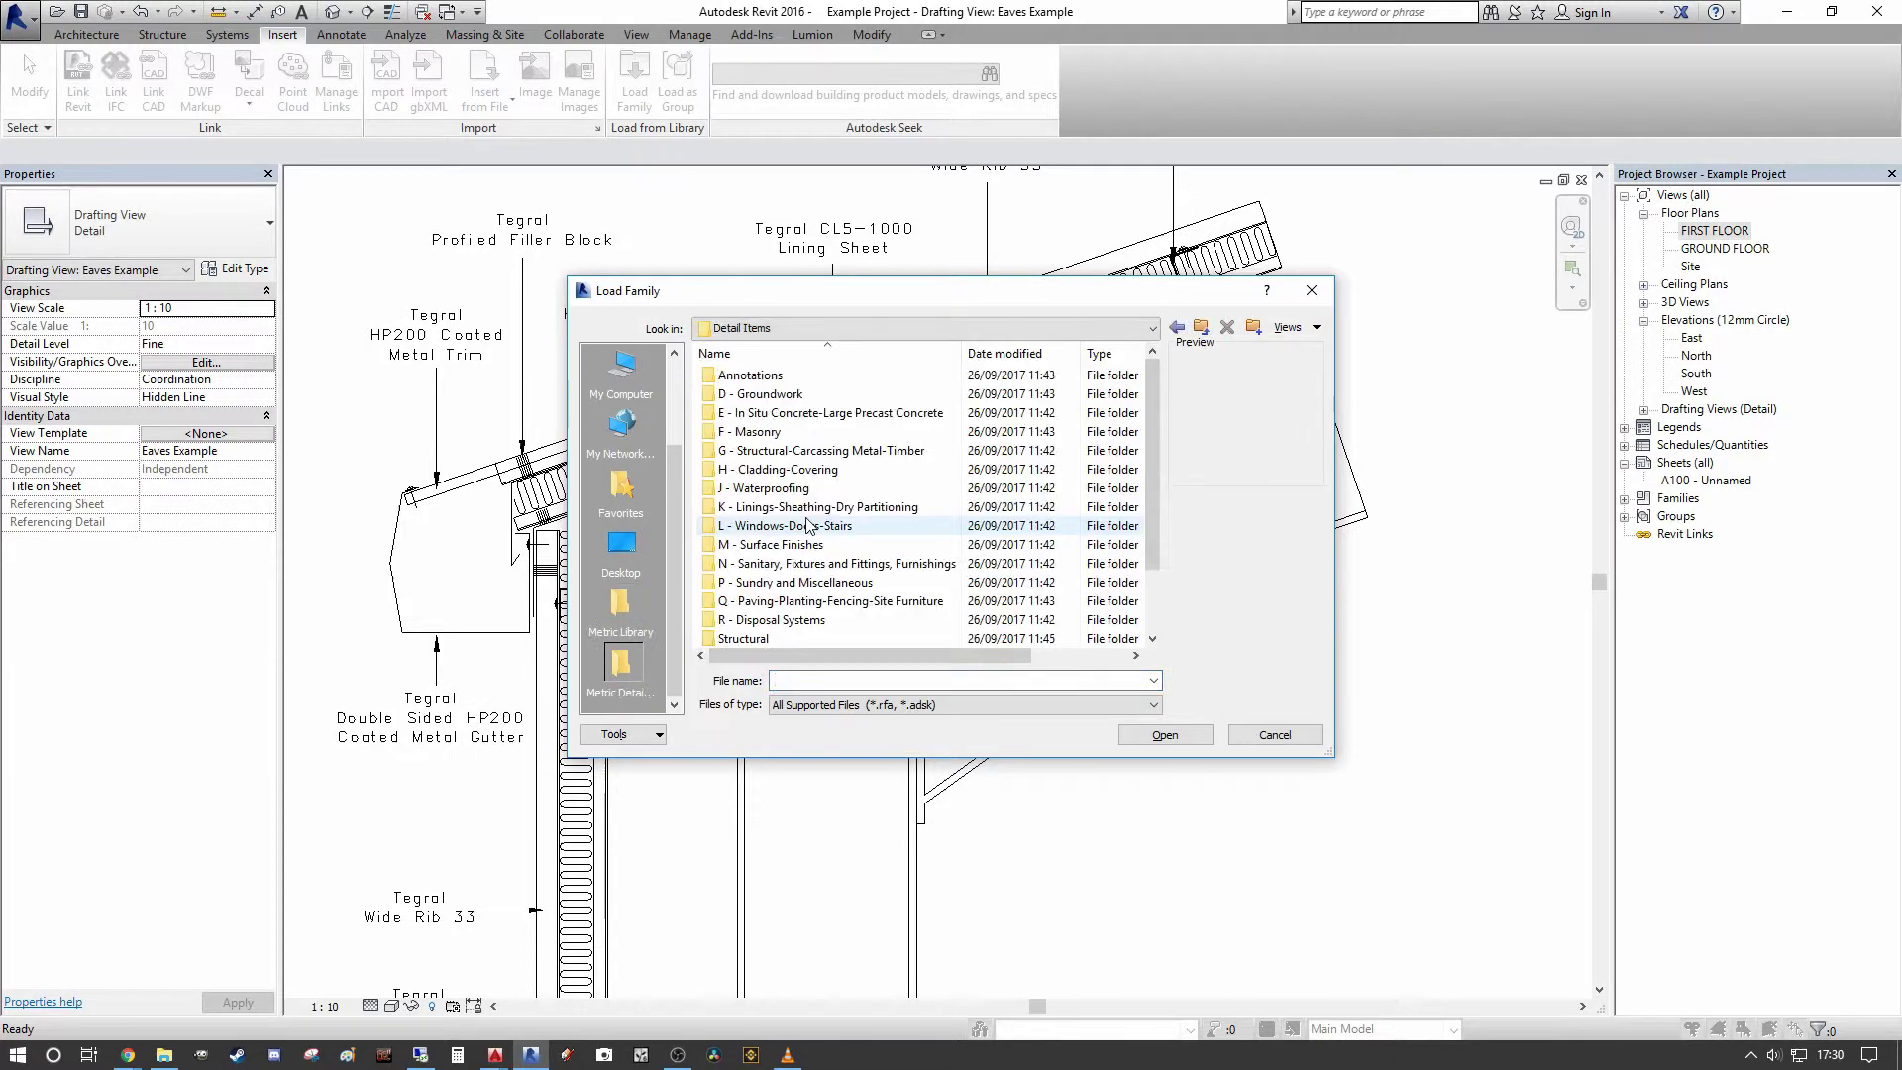
double_click(753, 450)
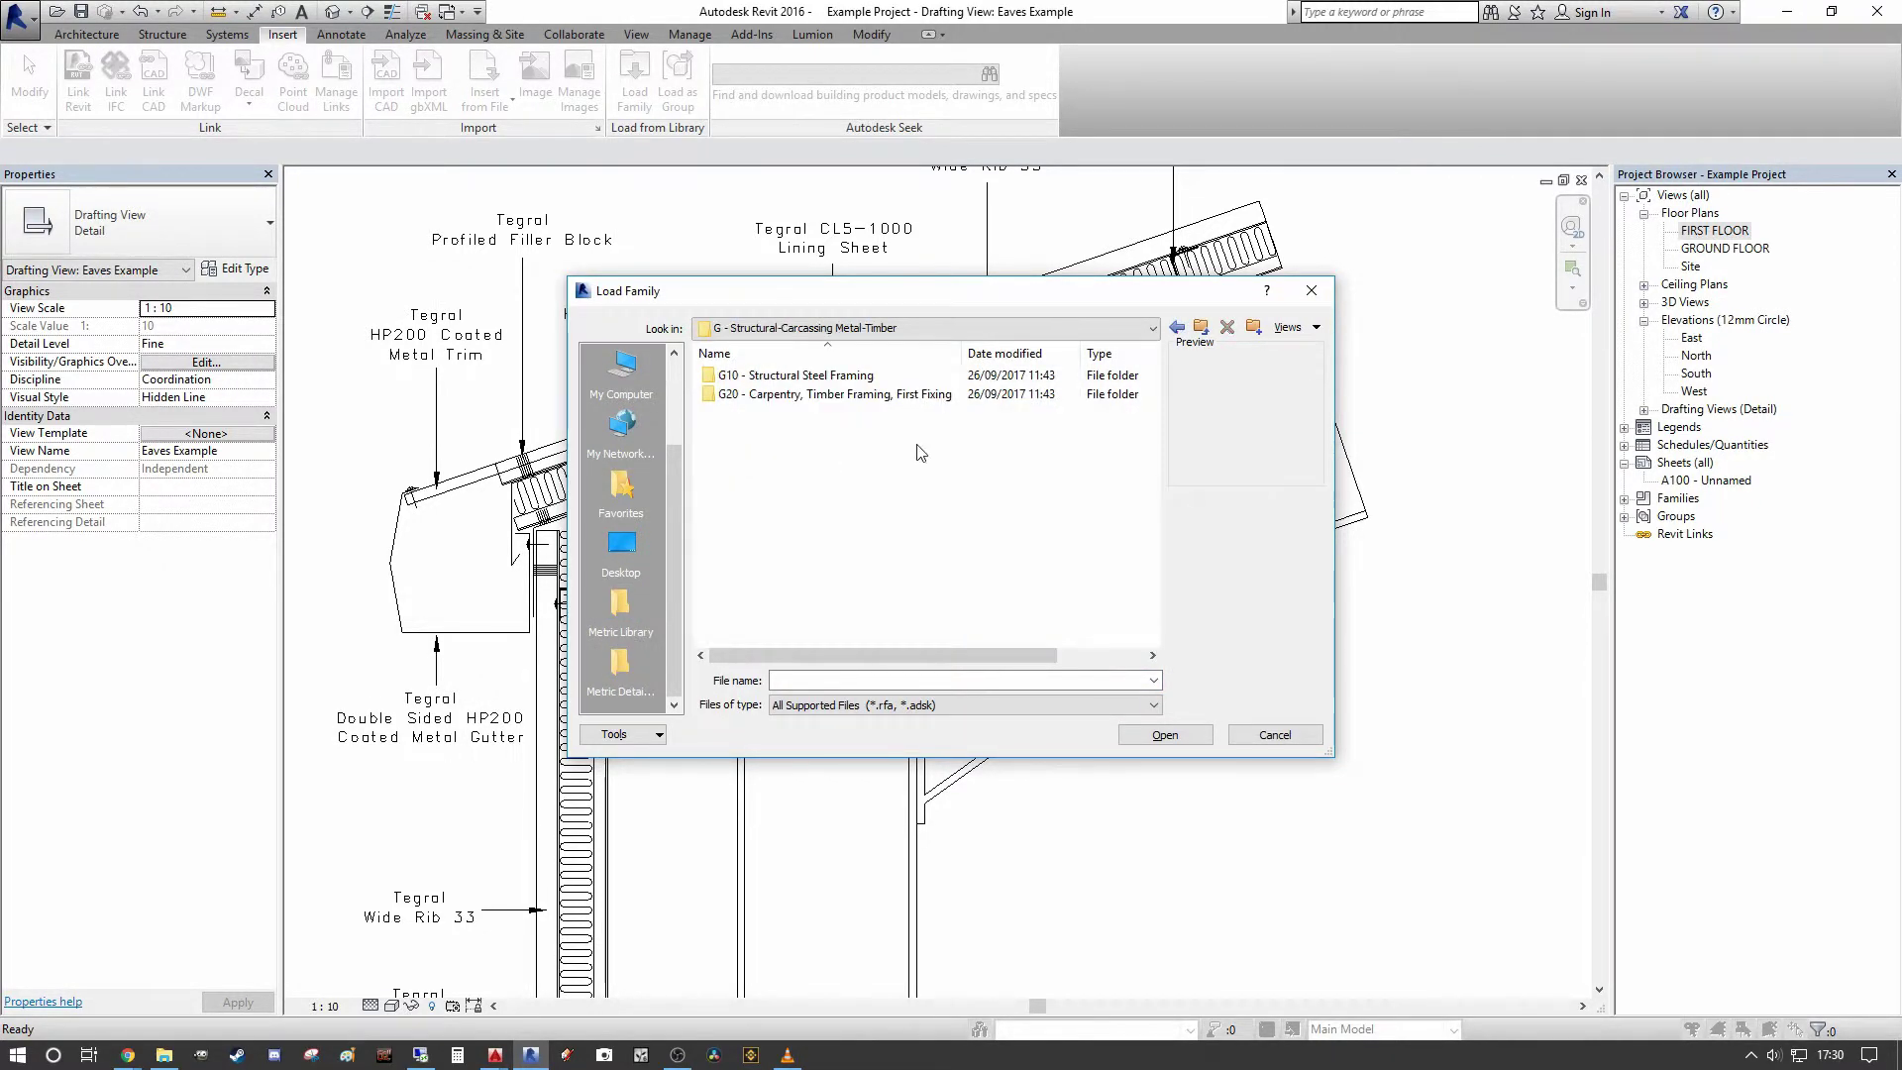
double_click(787, 375)
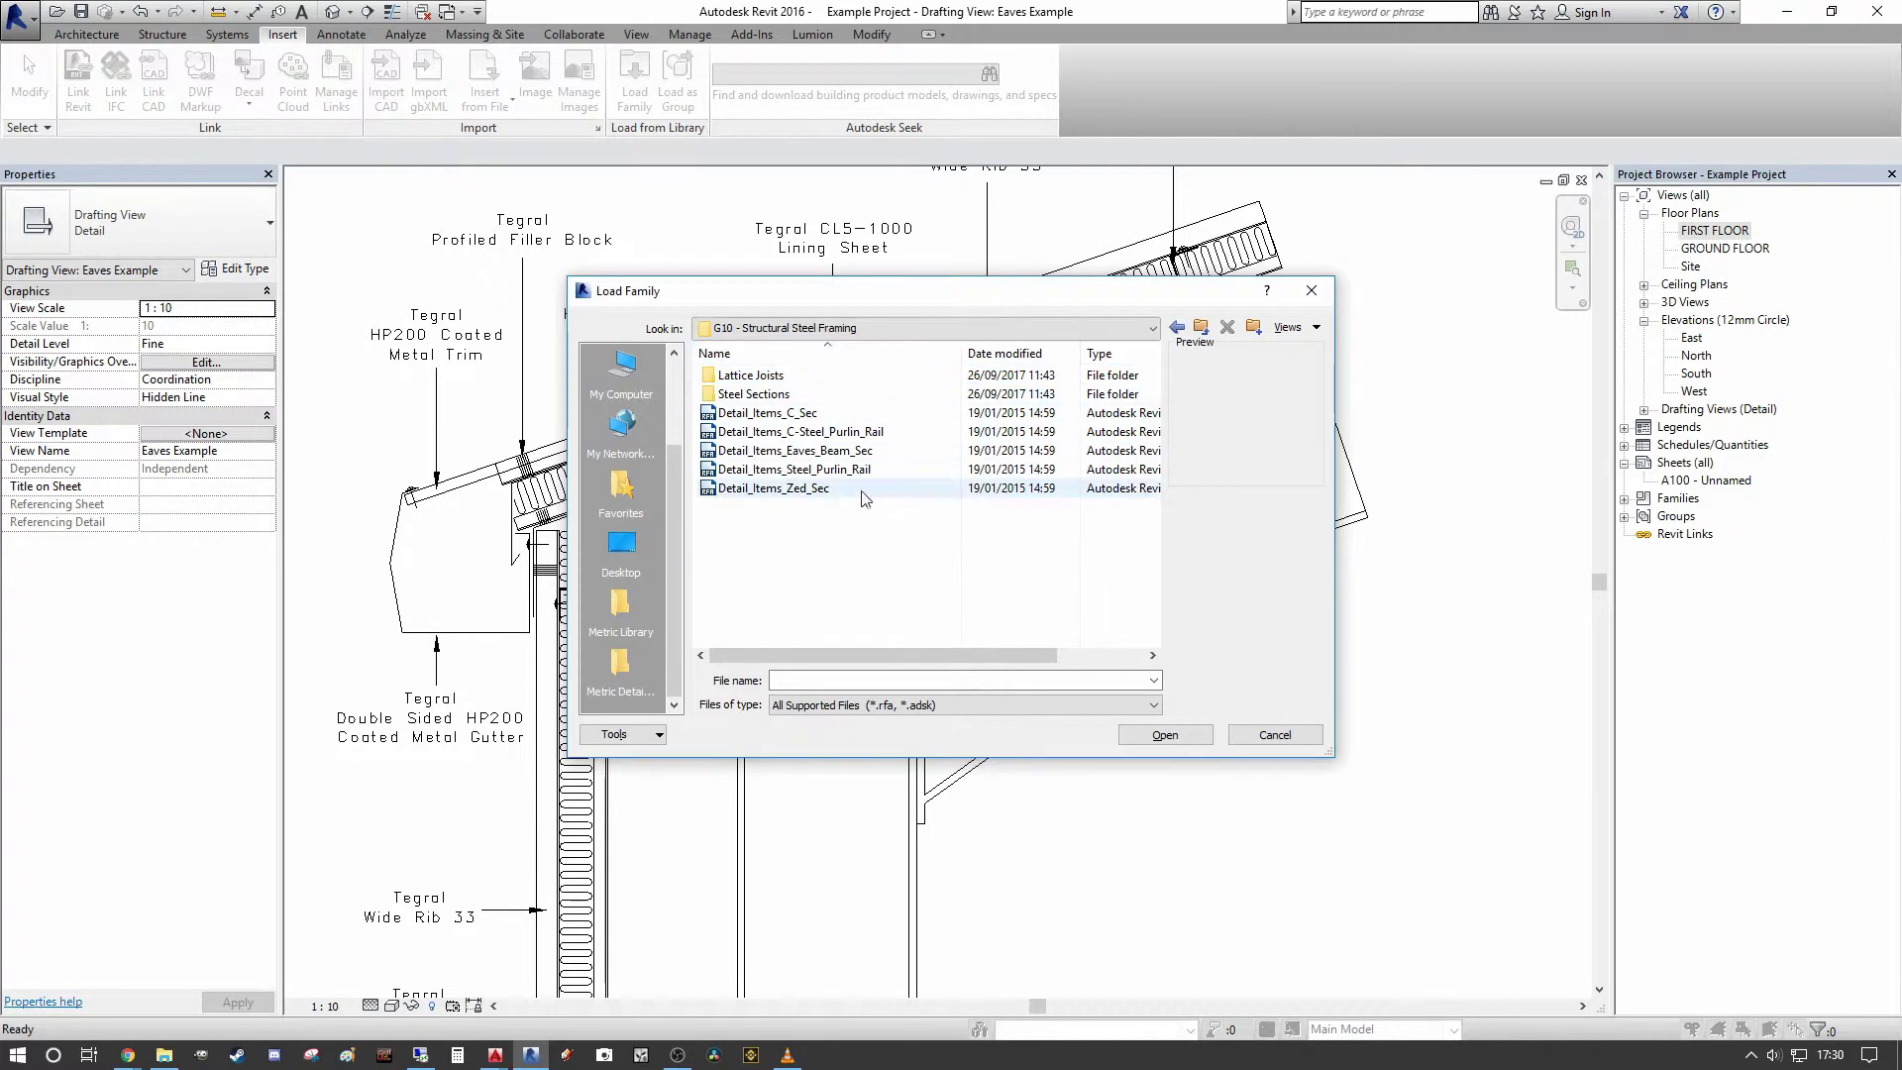
click(821, 489)
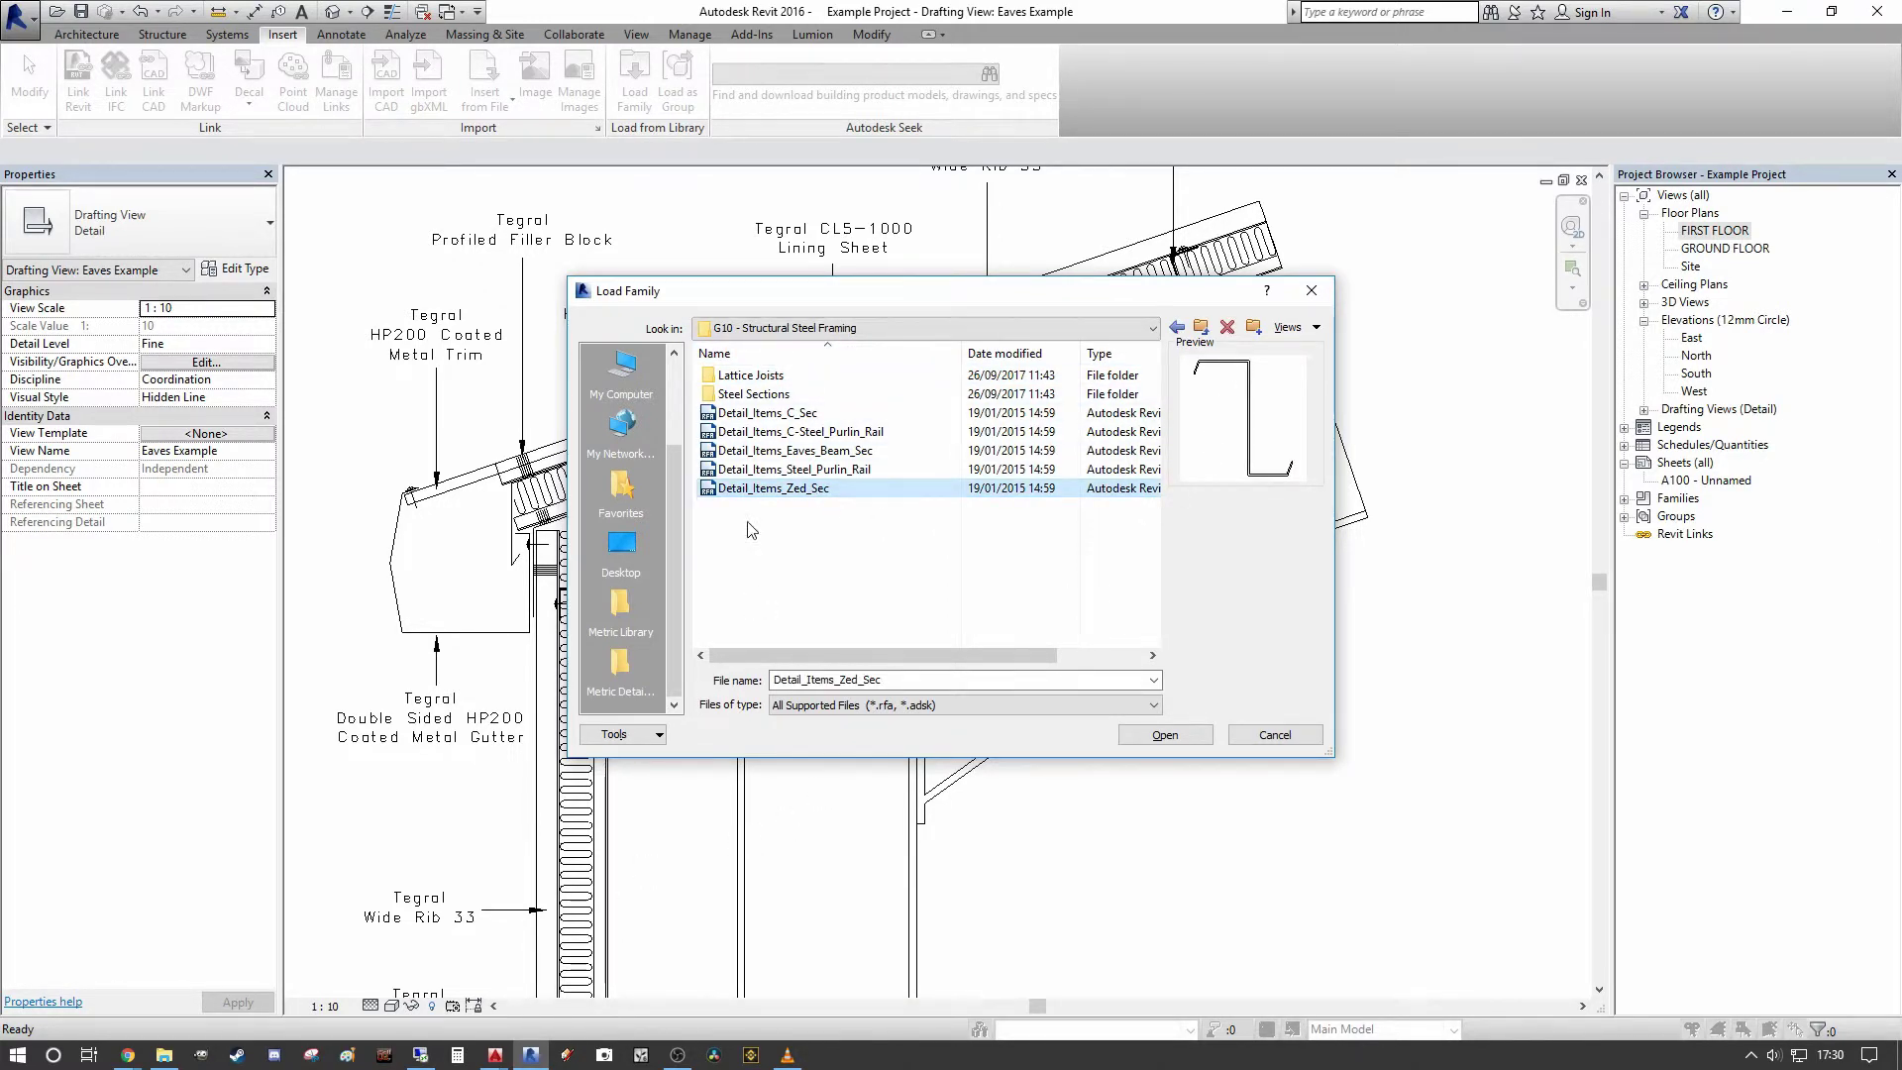
double_click(753, 394)
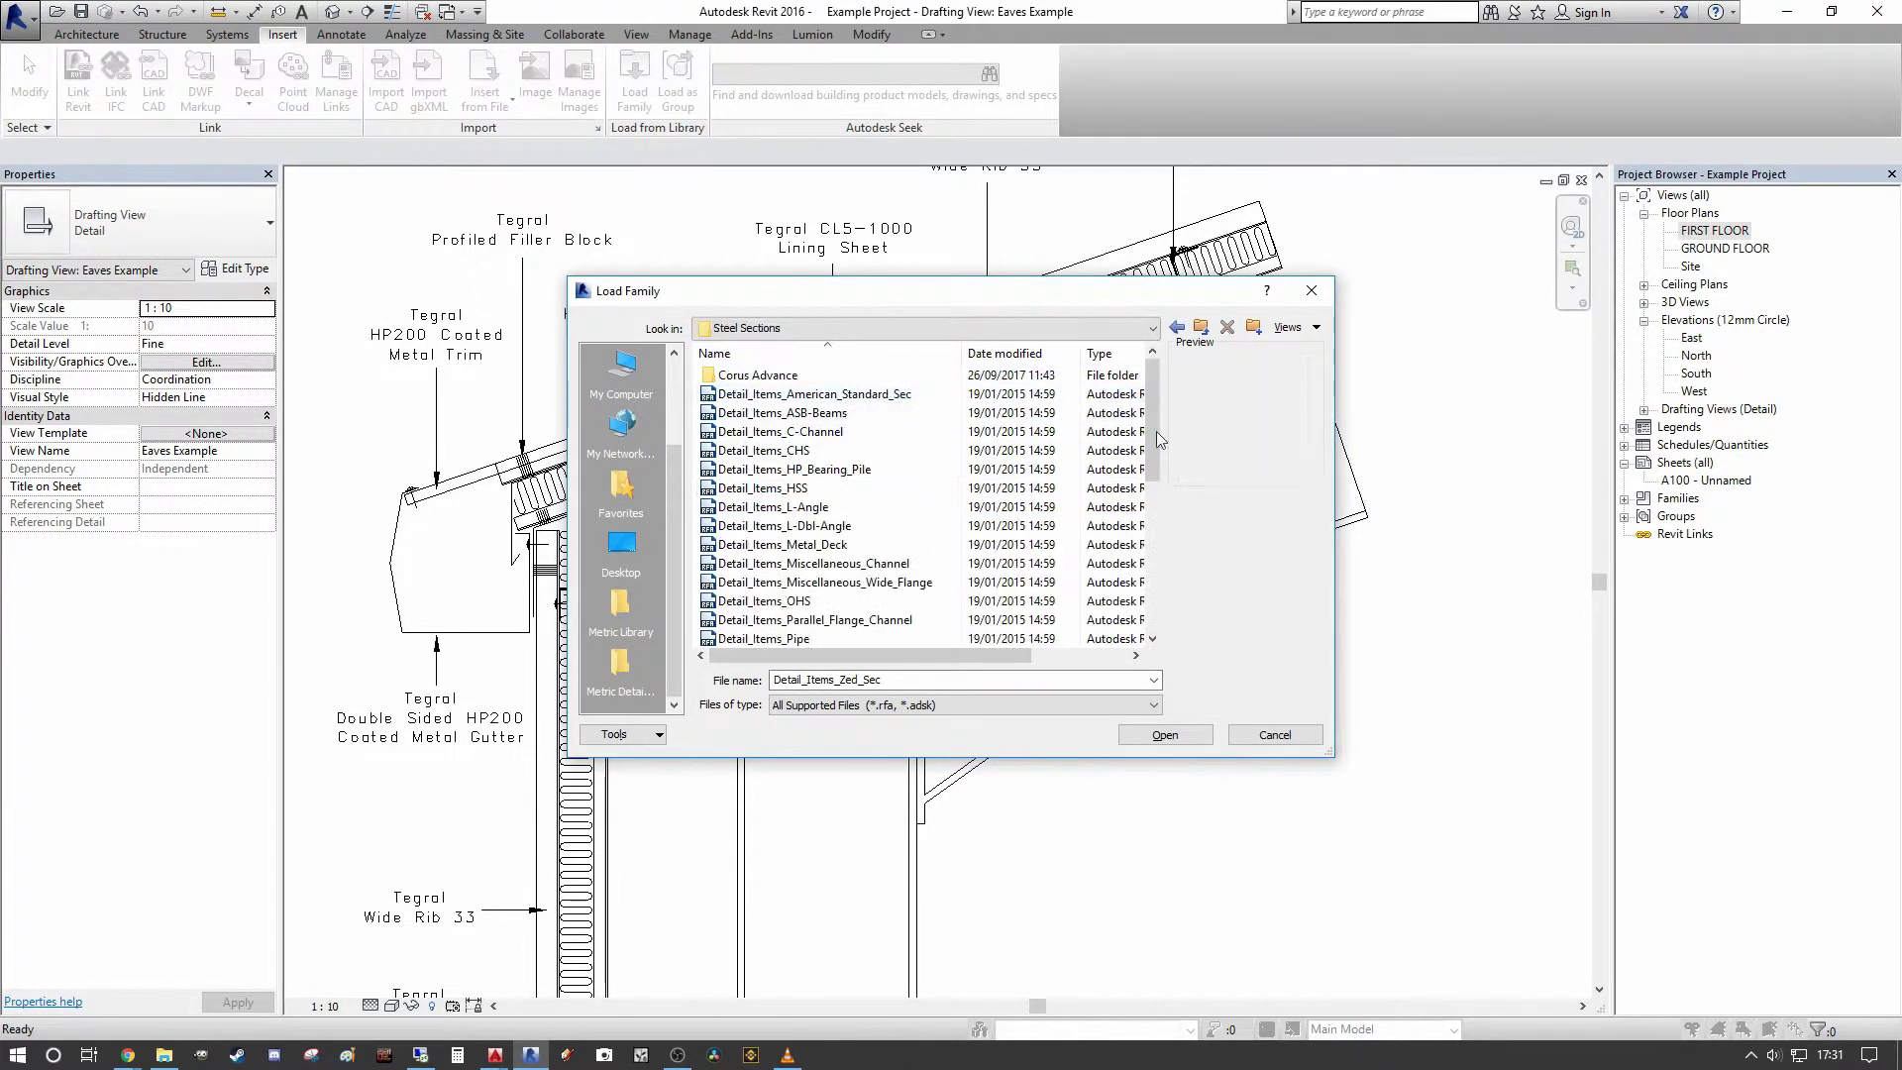
drag(1152, 420, 1176, 594)
double_click(836, 582)
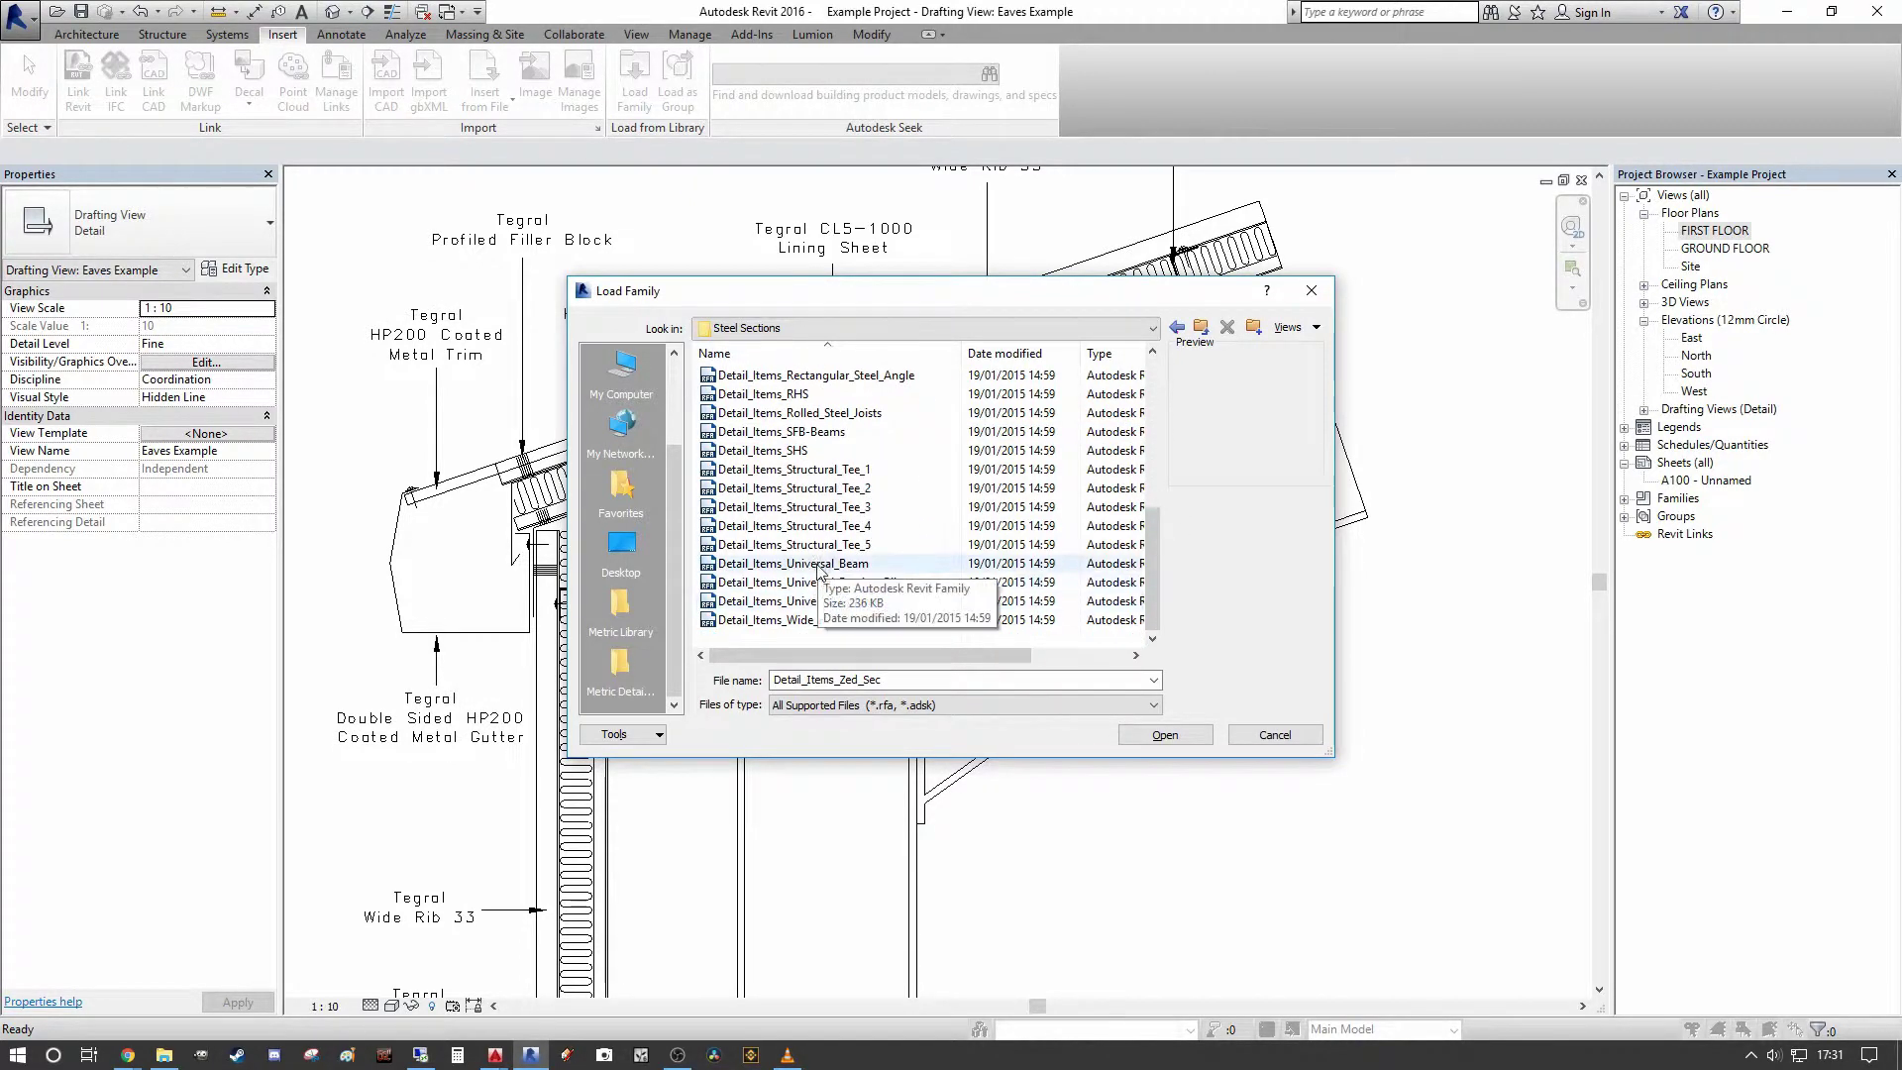
drag(1278, 480, 1286, 564)
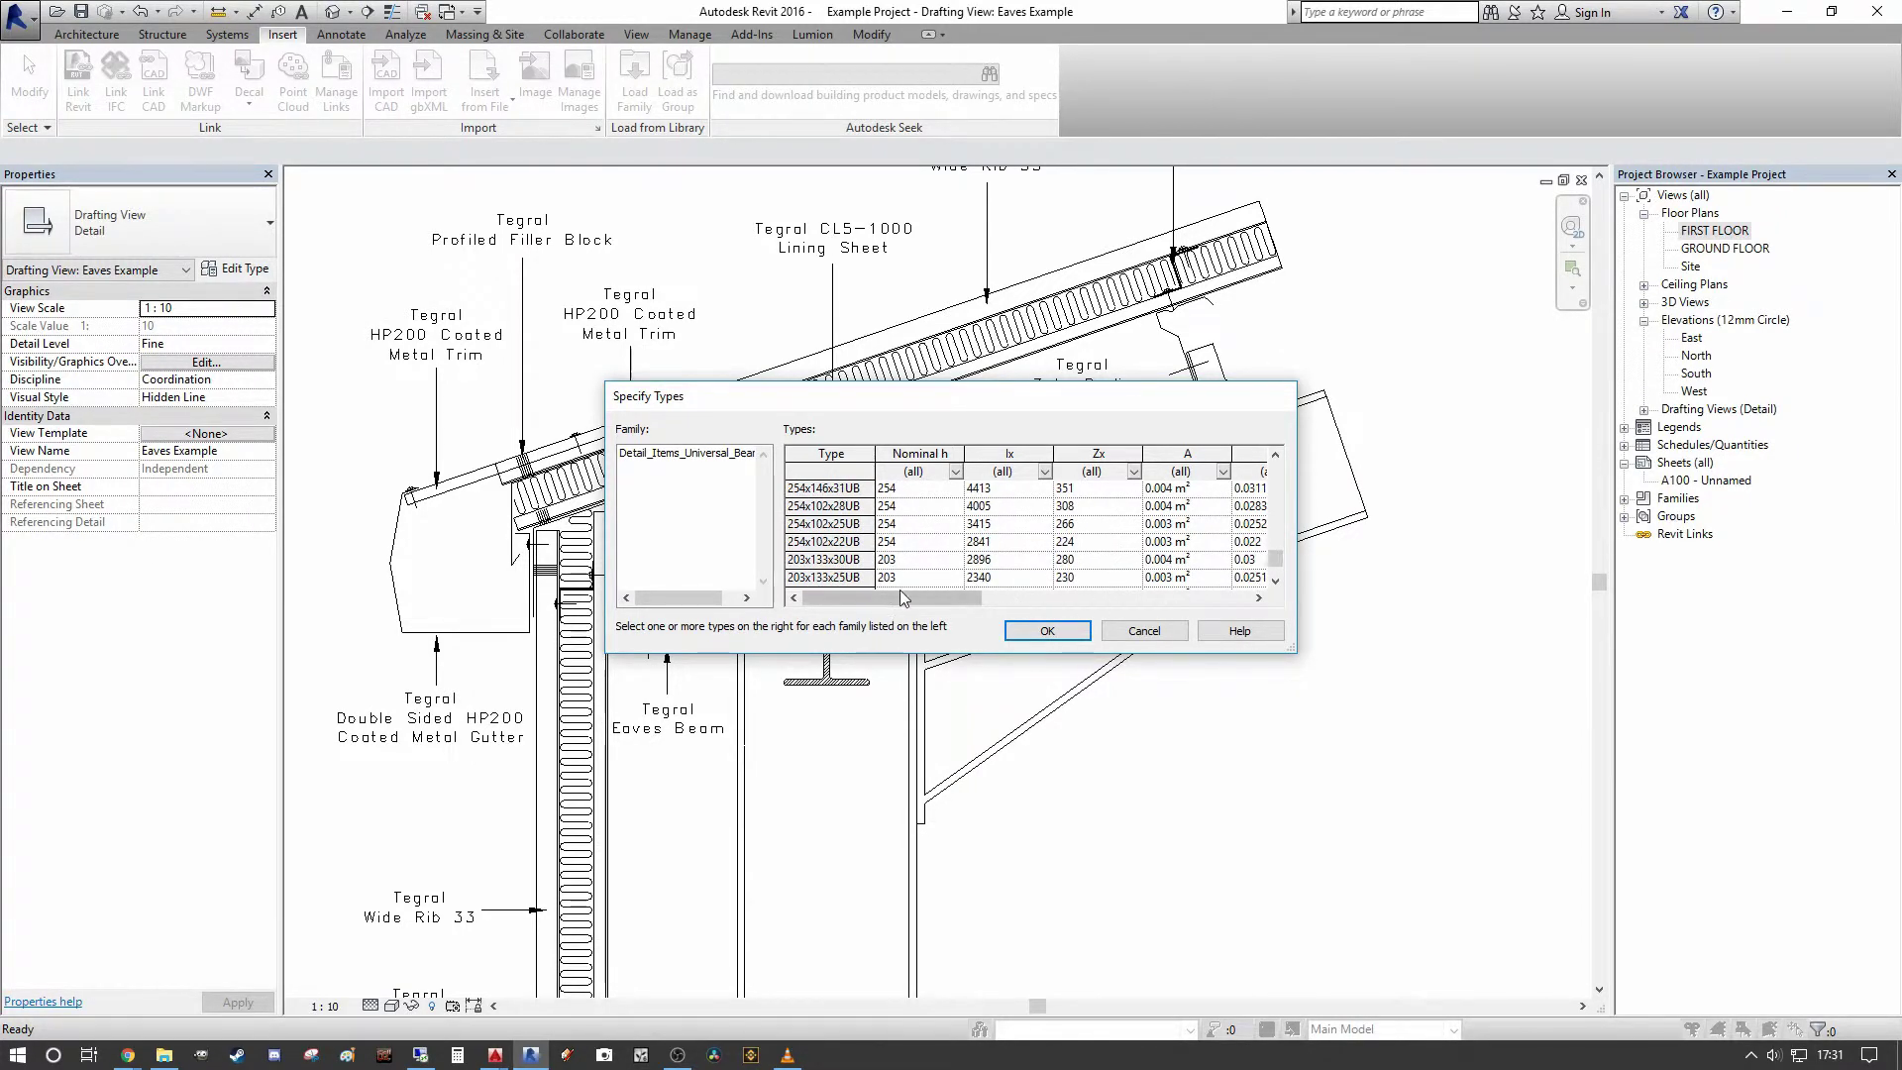
- Select the 254x102x22UB type in Specify Types and load it
click(810, 561)
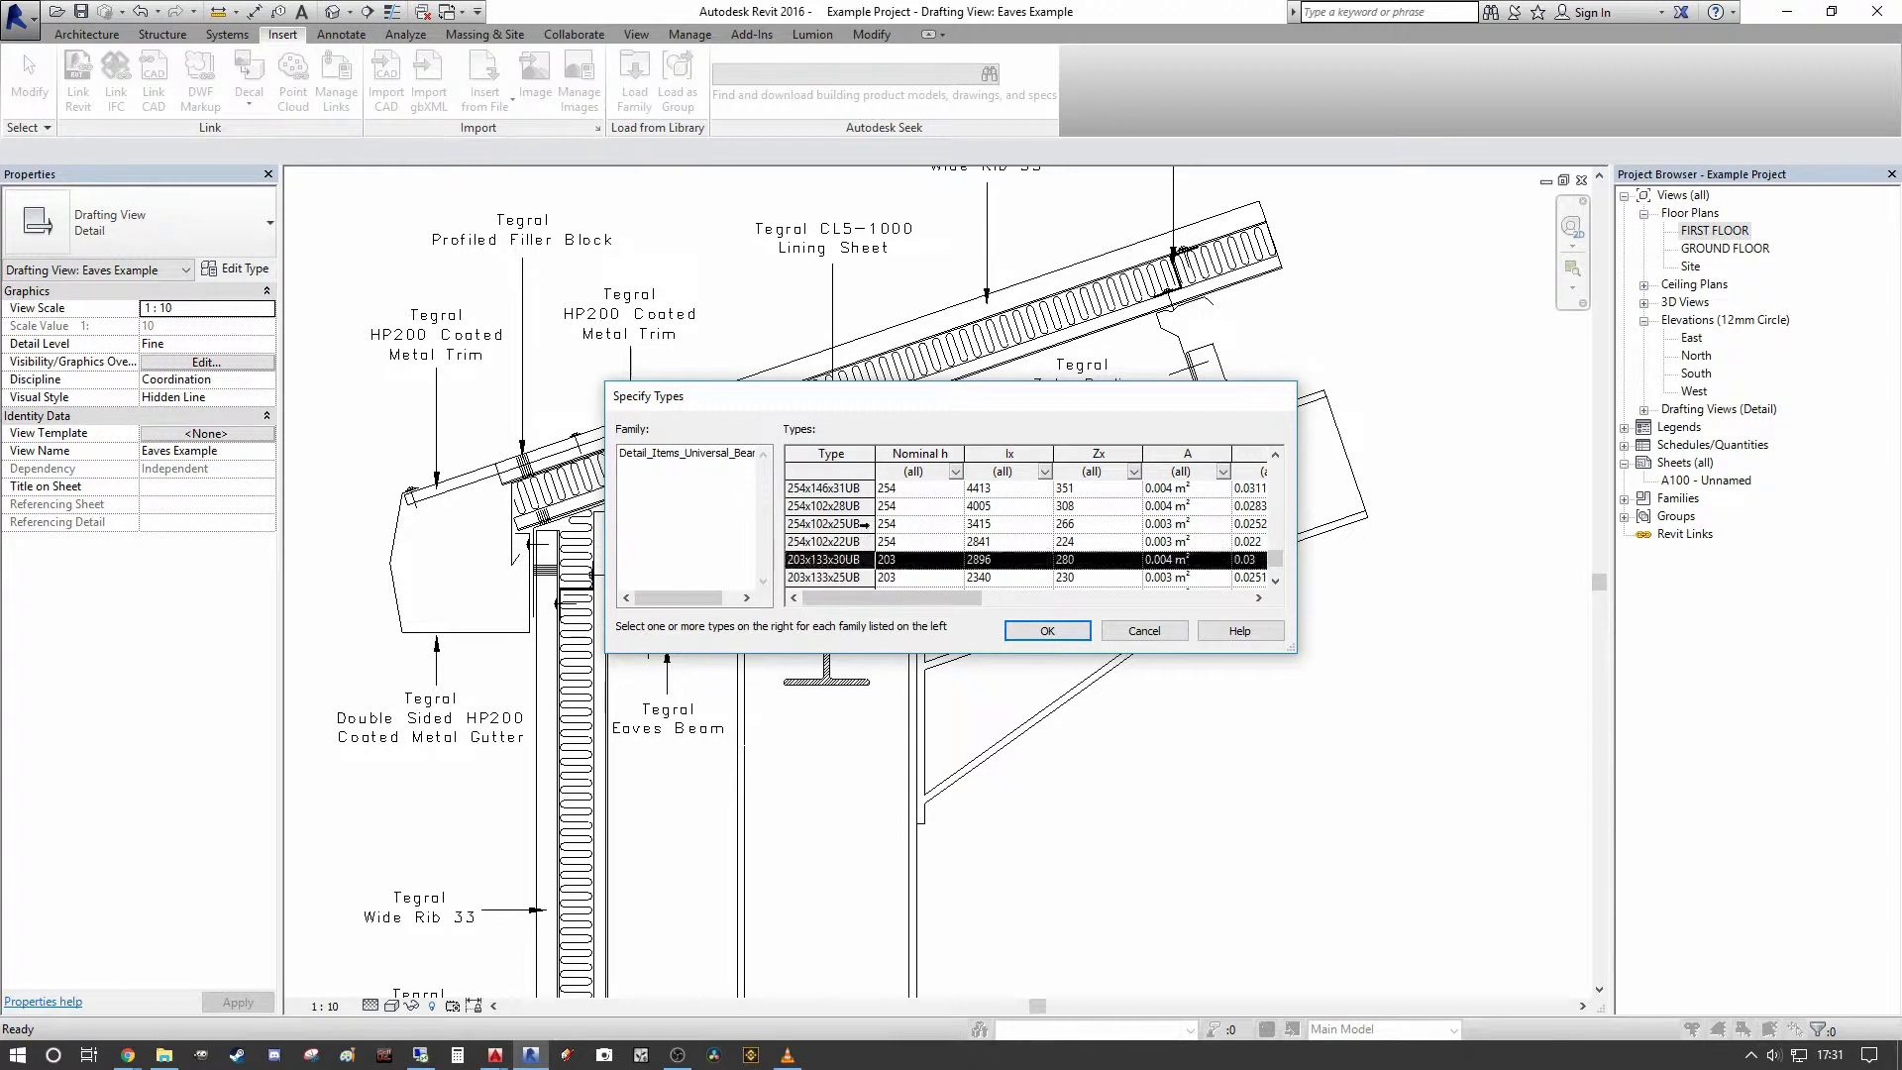
click(830, 542)
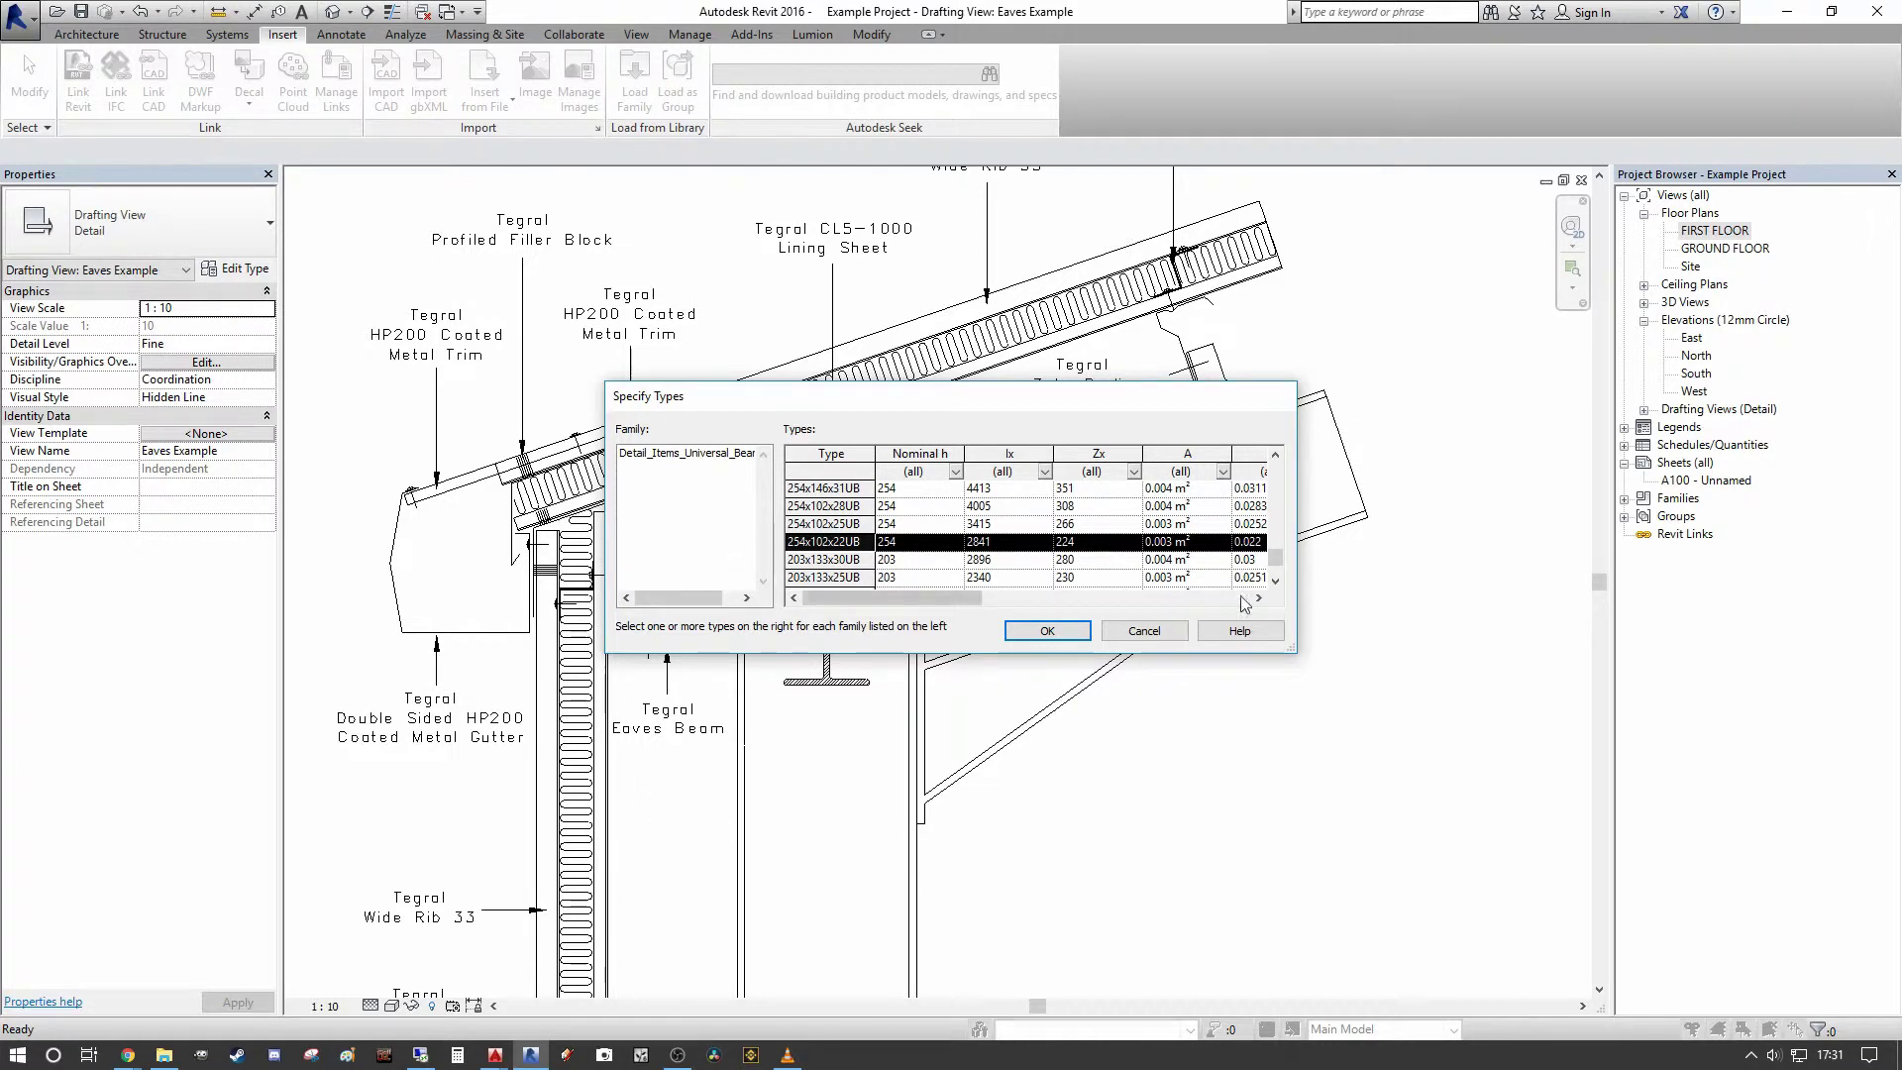
click(1056, 638)
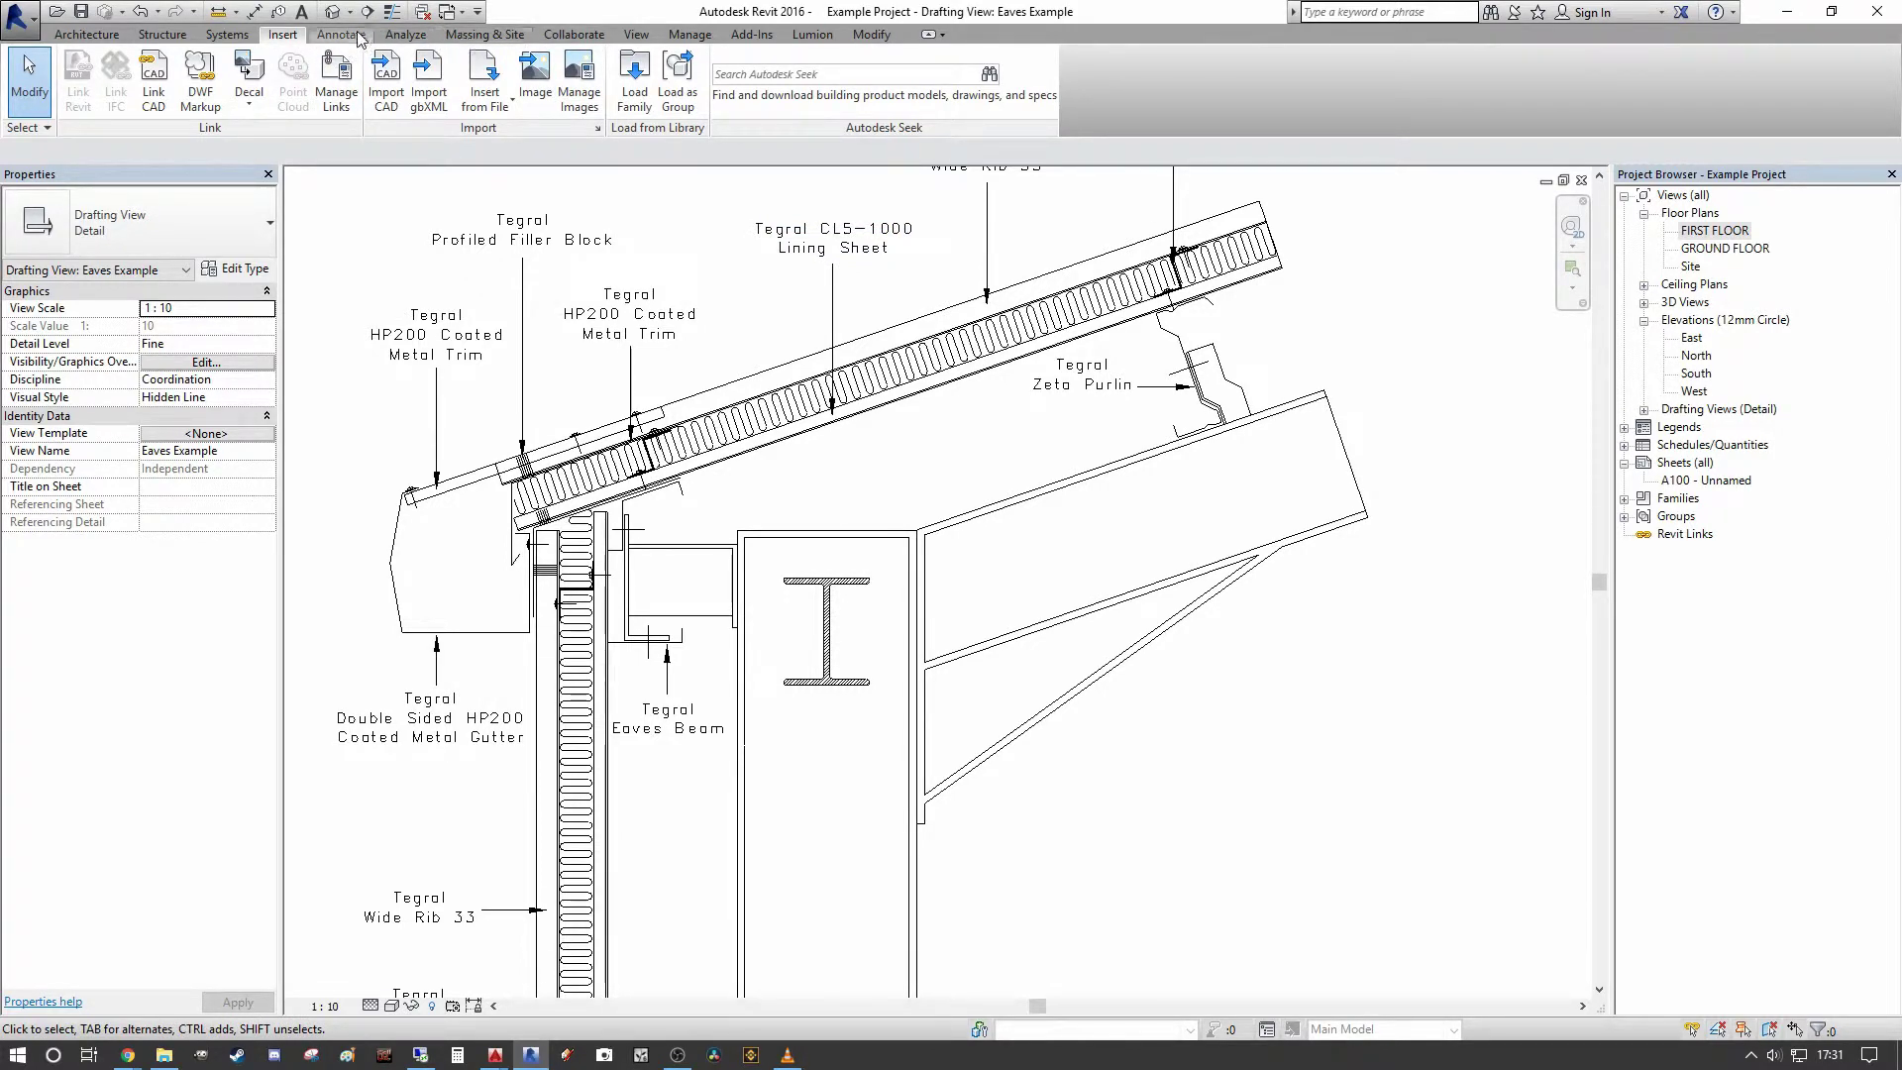
- Place a 254x102x22UB beam component and move it onto the existing I-beam's top flange
click(358, 38)
click(661, 66)
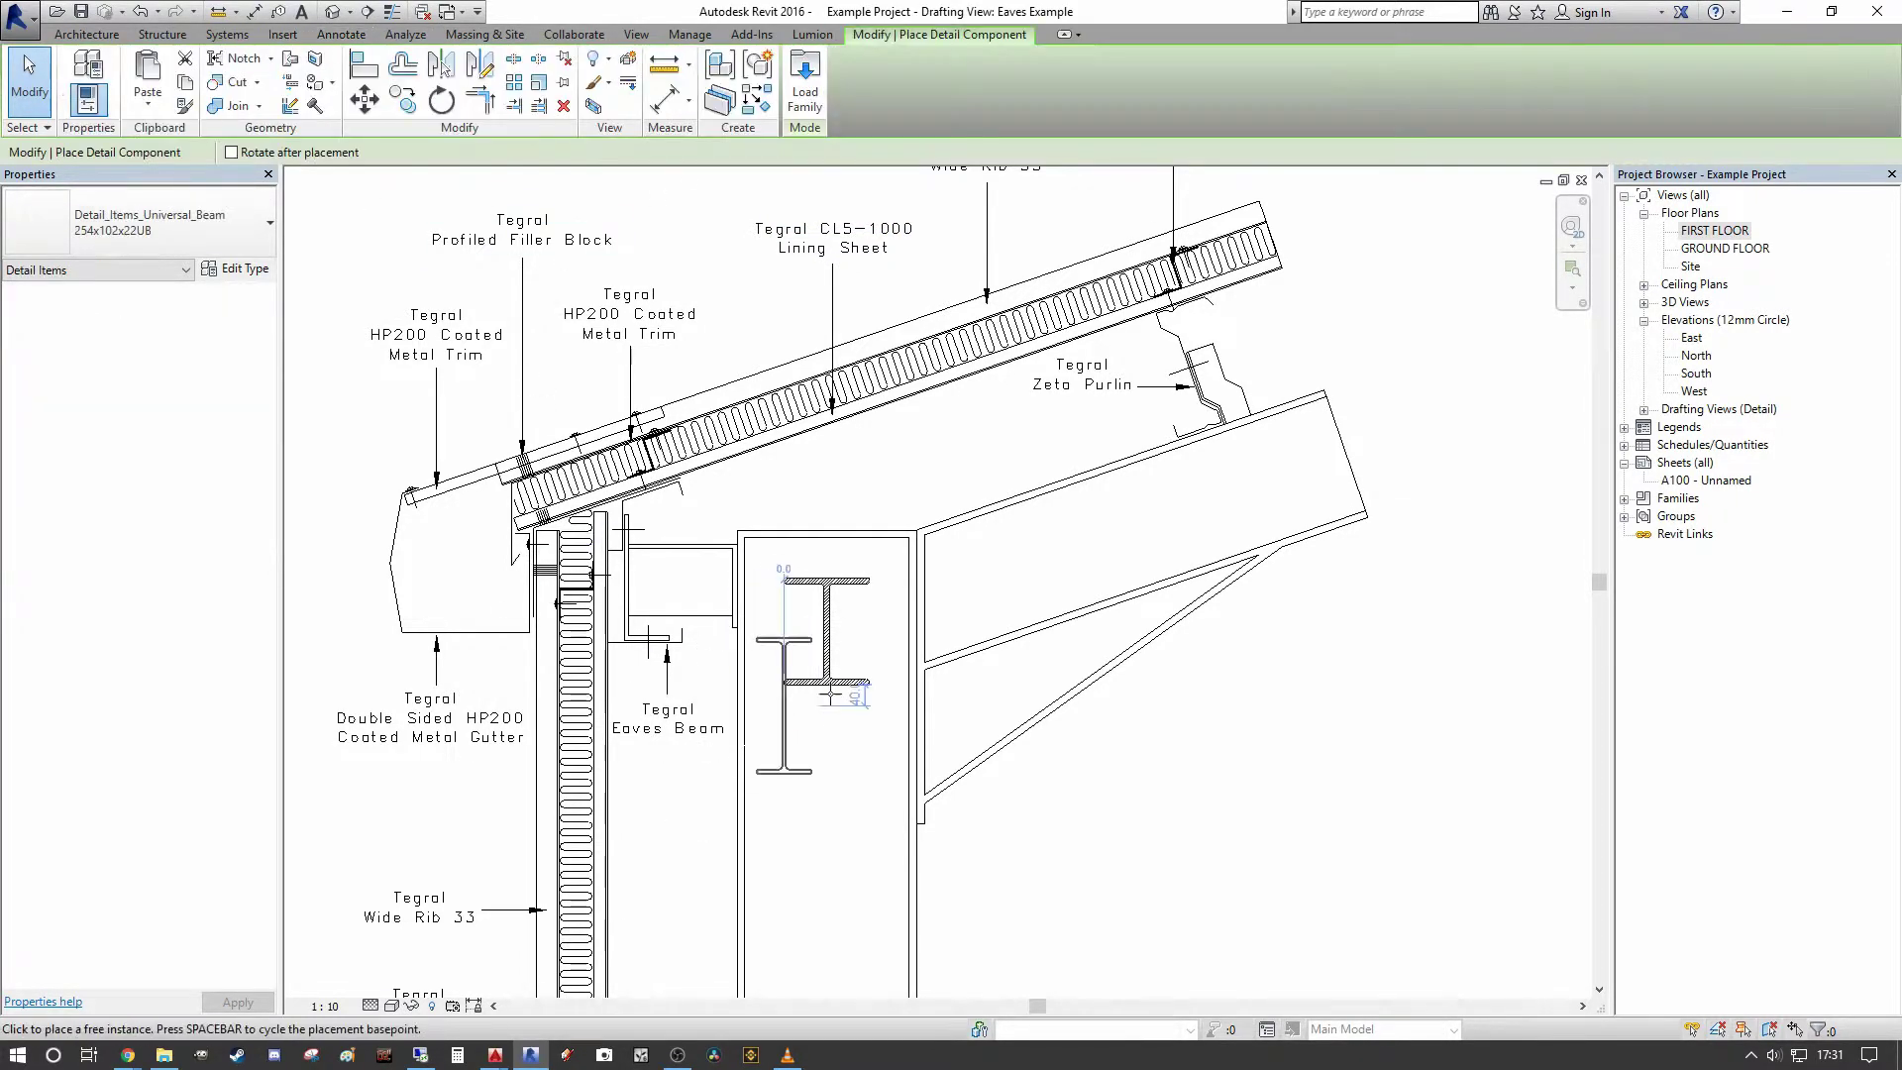
scroll(830, 696, up, 3)
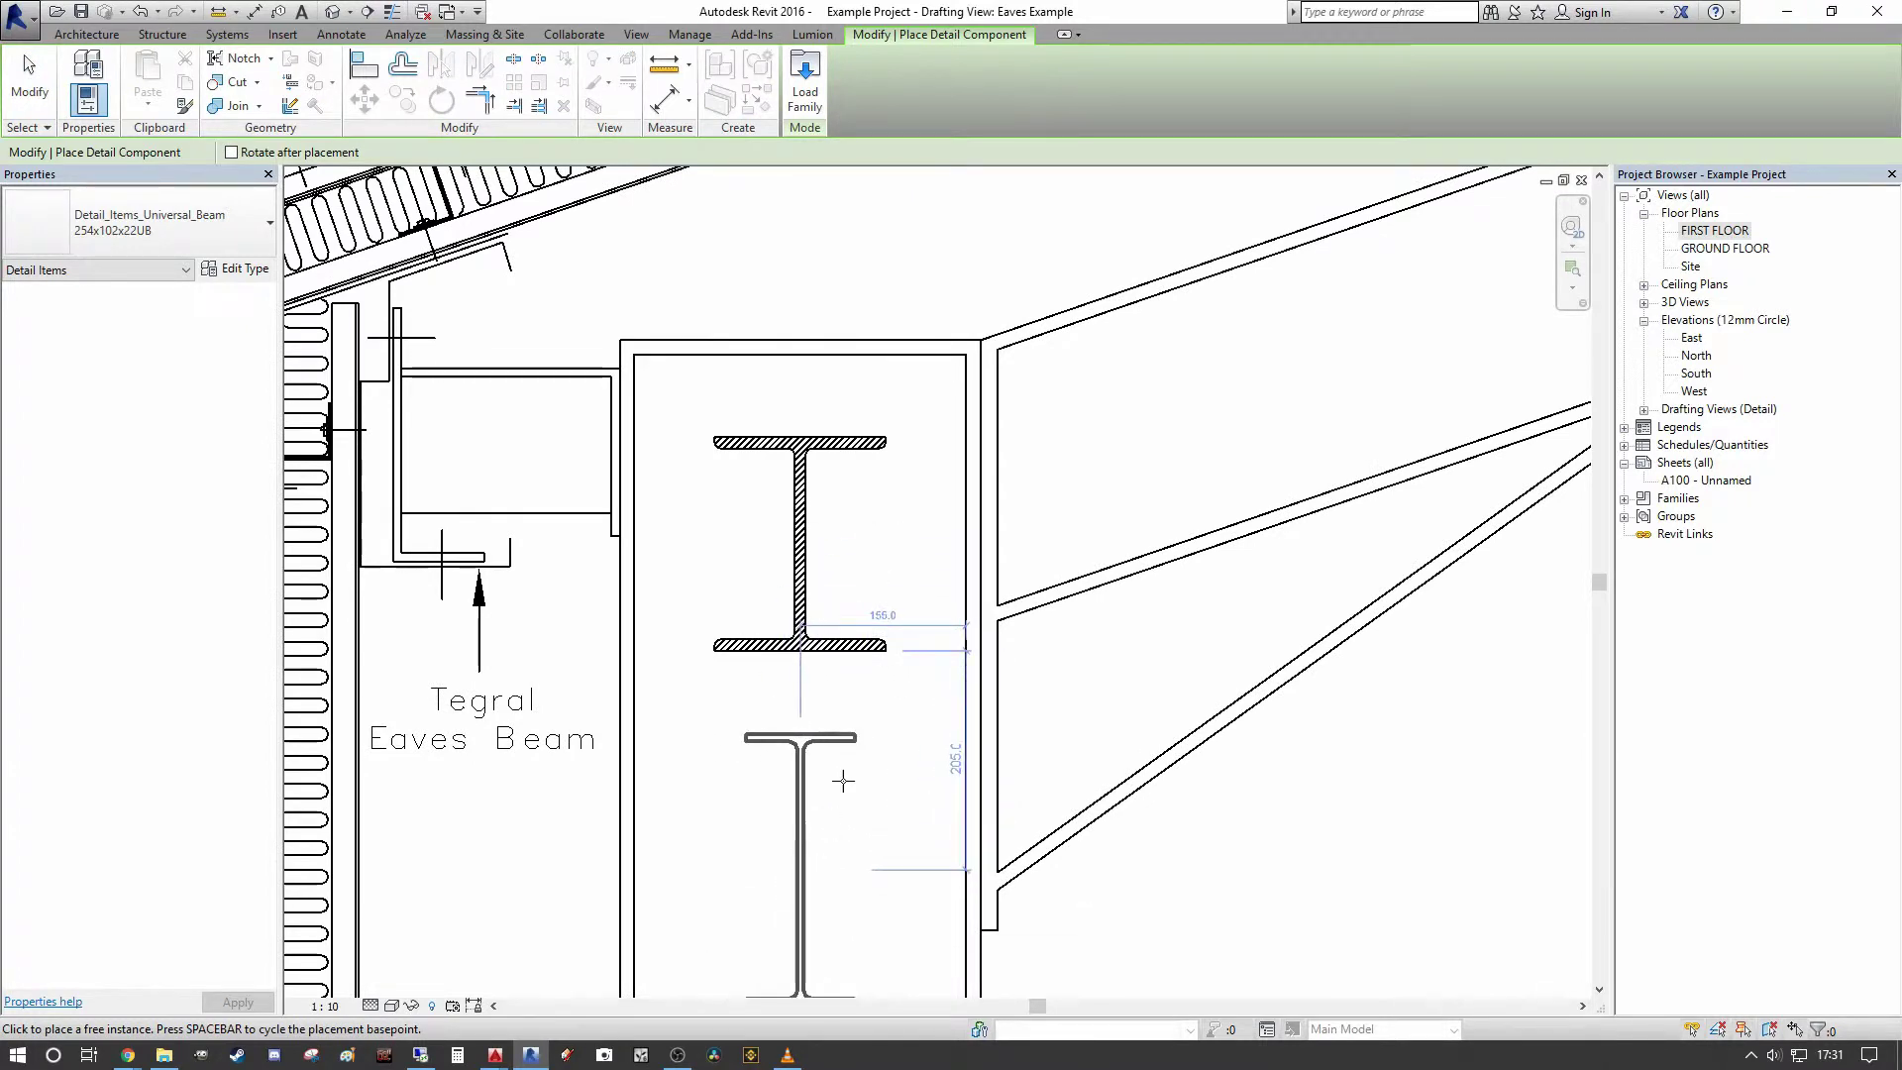
scroll(843, 780, up, 2)
click(858, 728)
key(Escape)
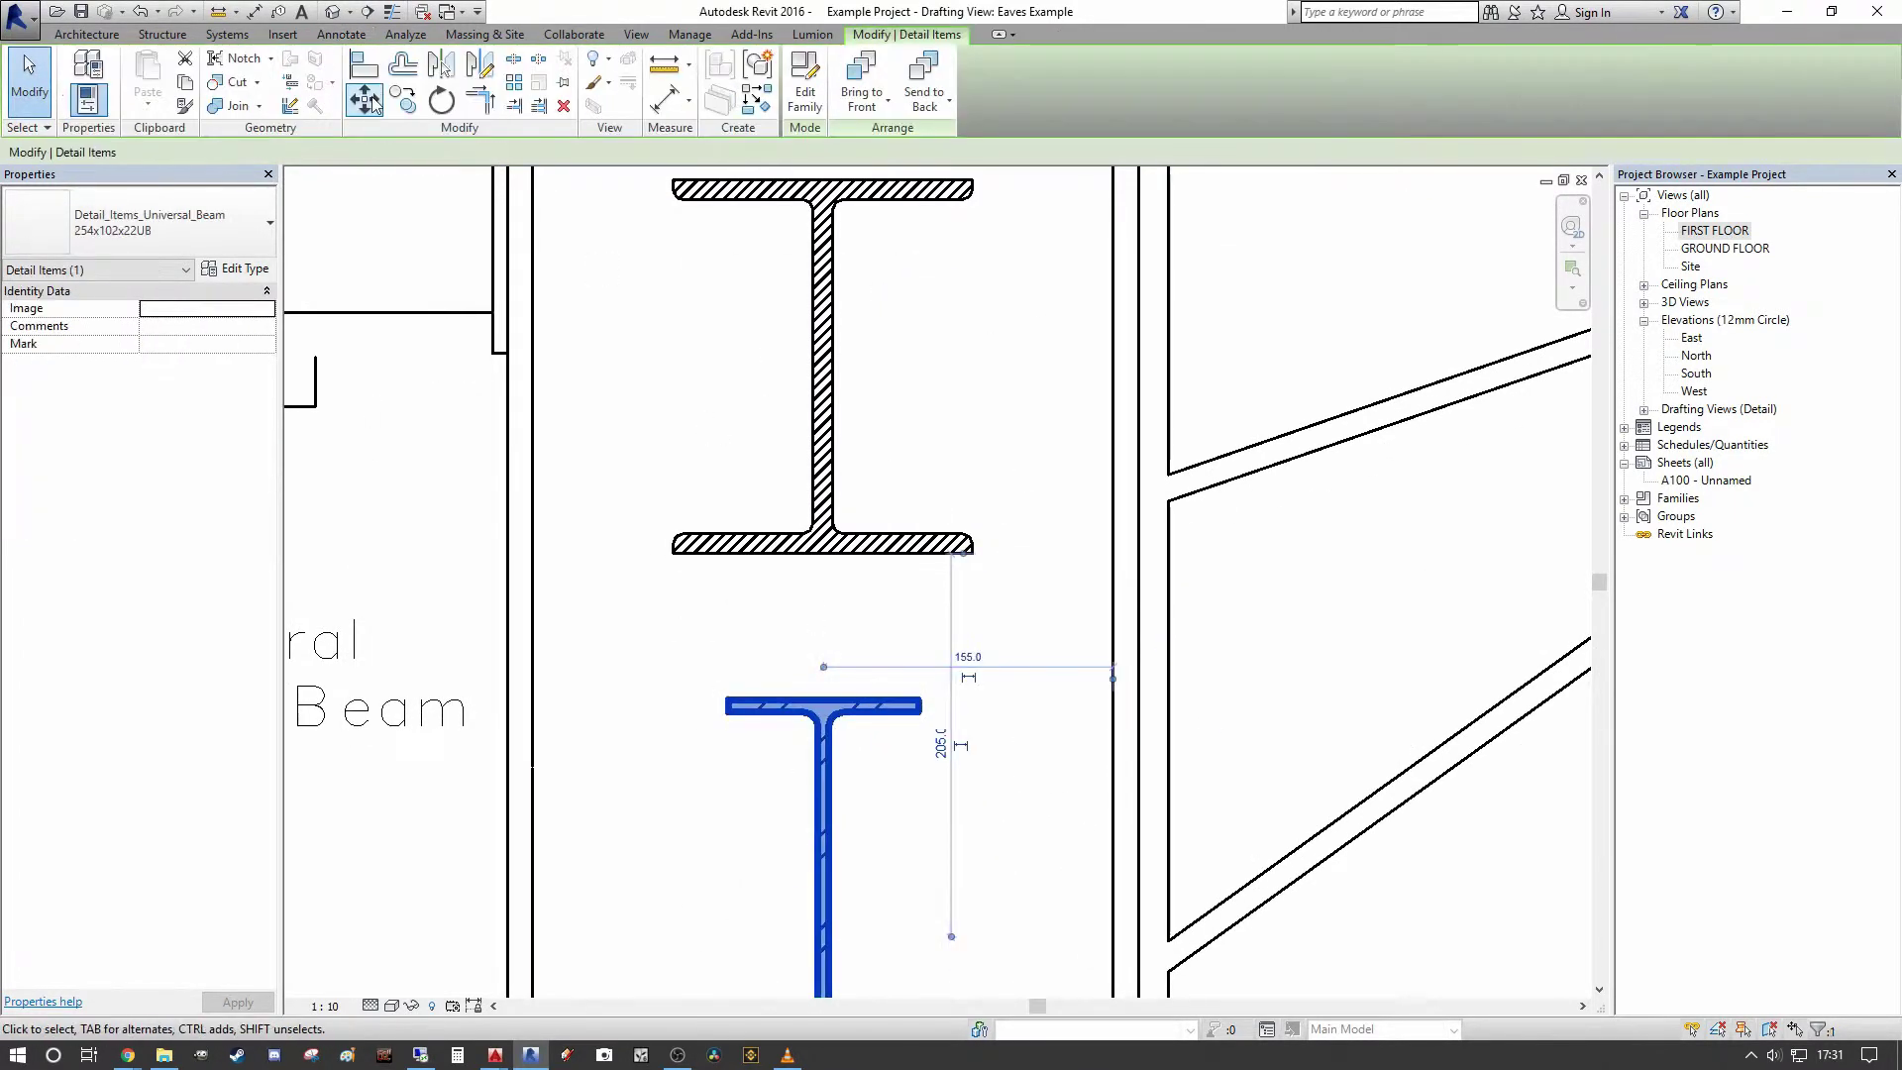
click(366, 99)
click(844, 706)
middle_drag(788, 413, 799, 570)
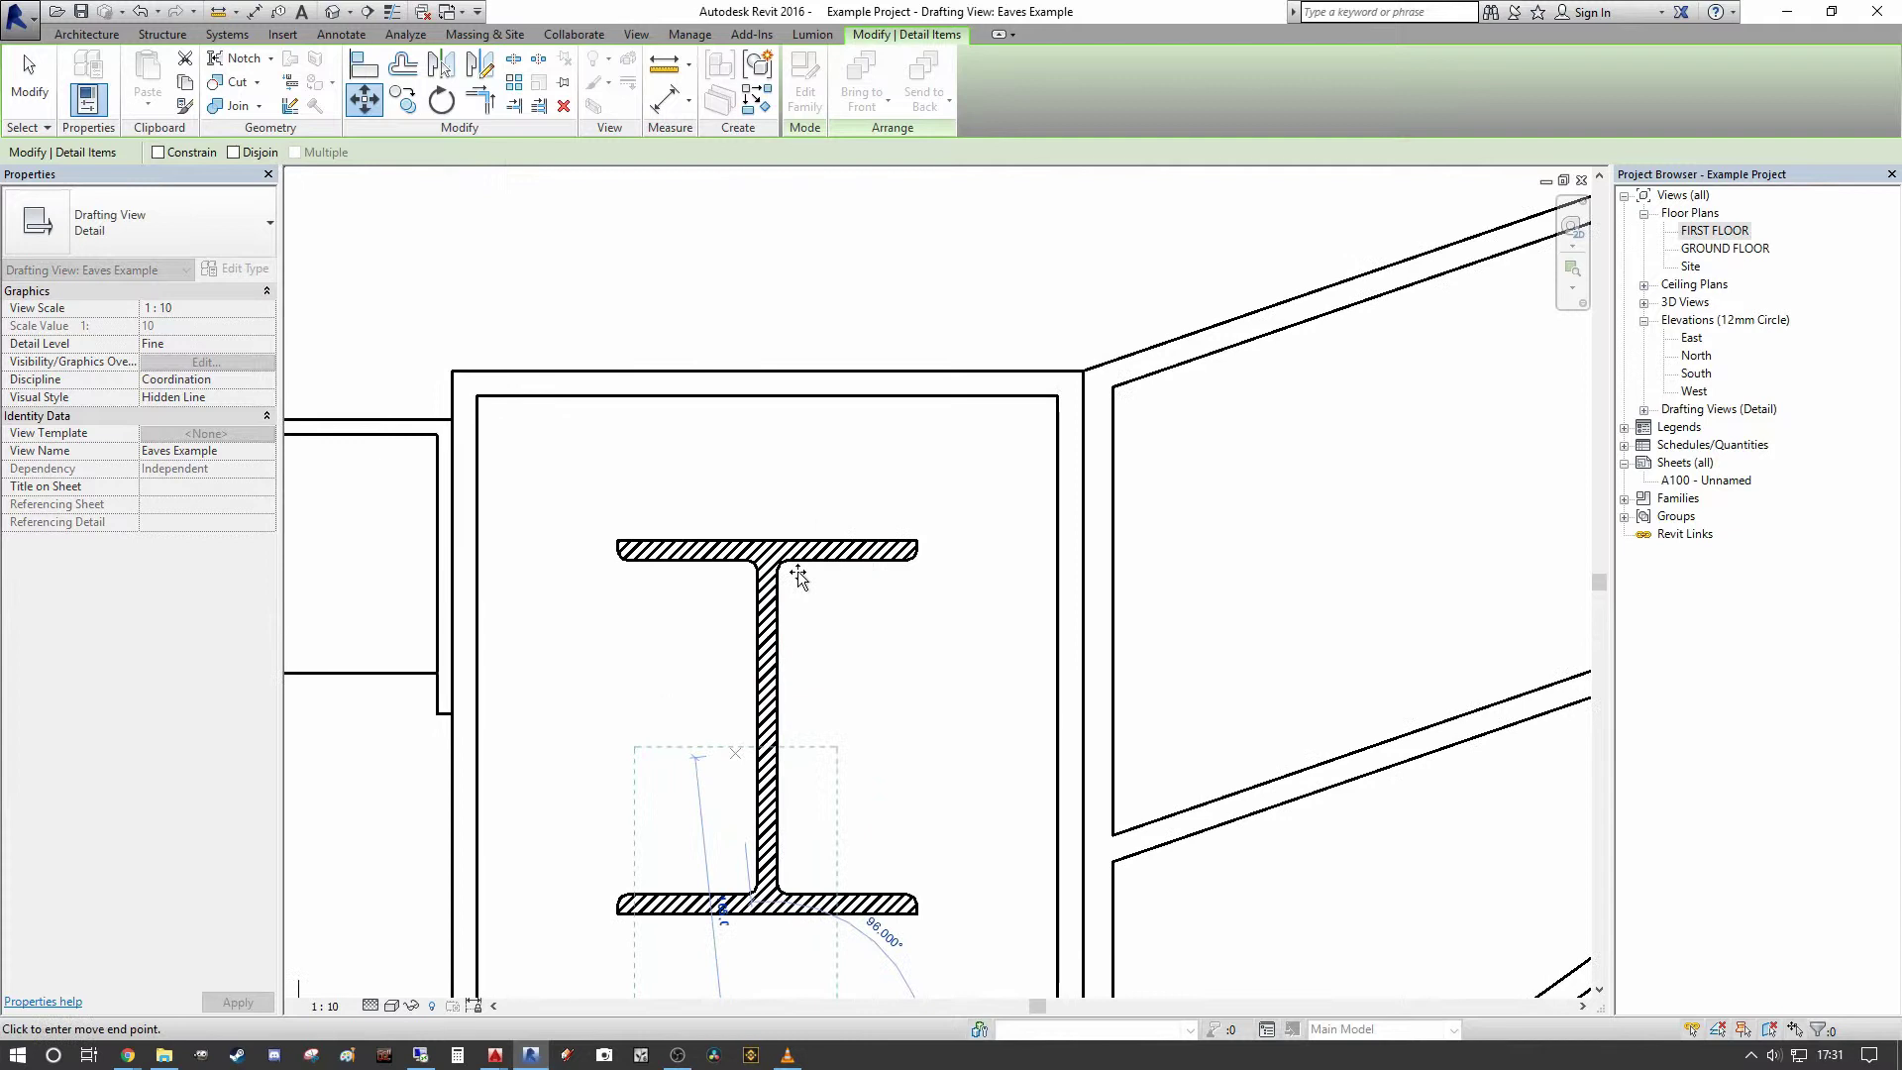
scroll(799, 571, up, 2)
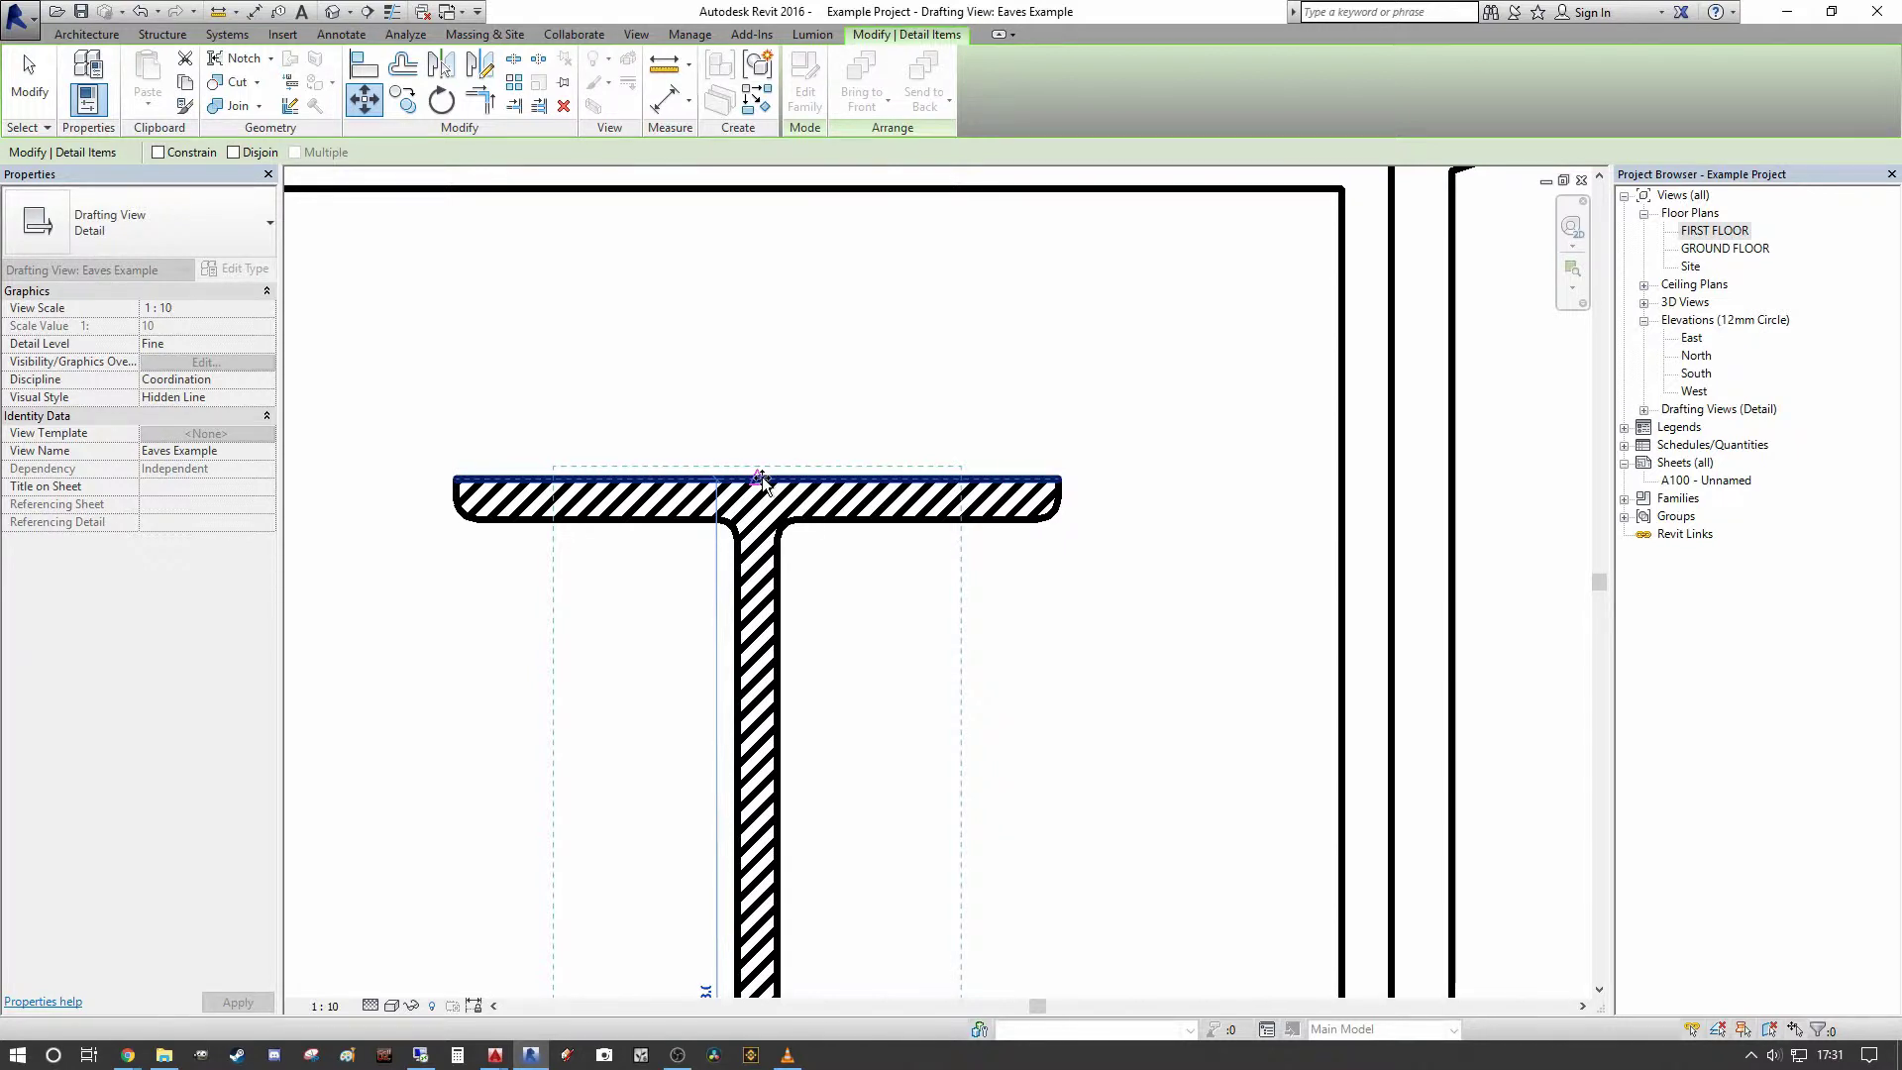
click(763, 481)
- Window-select and delete the old hatched flange plates of the I-beam
scroll(768, 460, down, 3)
click(614, 433)
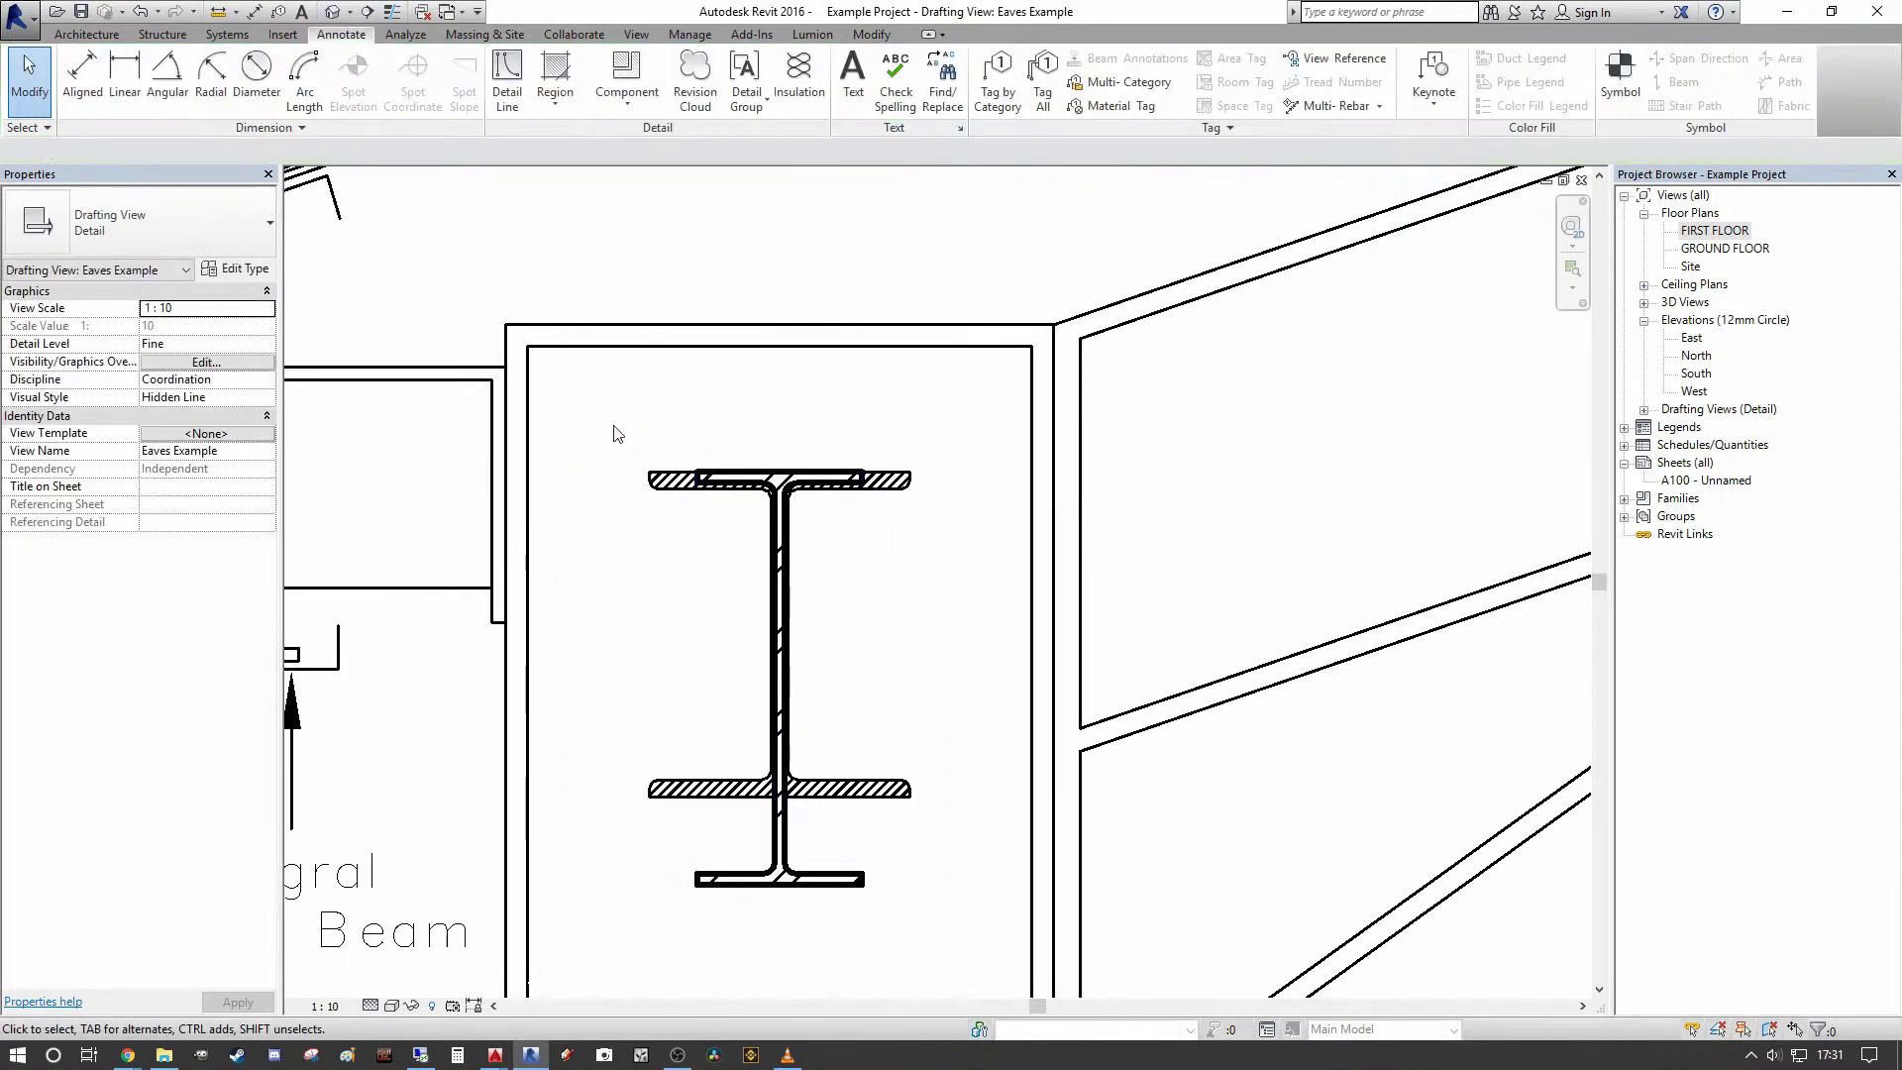
drag(614, 433, 966, 842)
key(Delete)
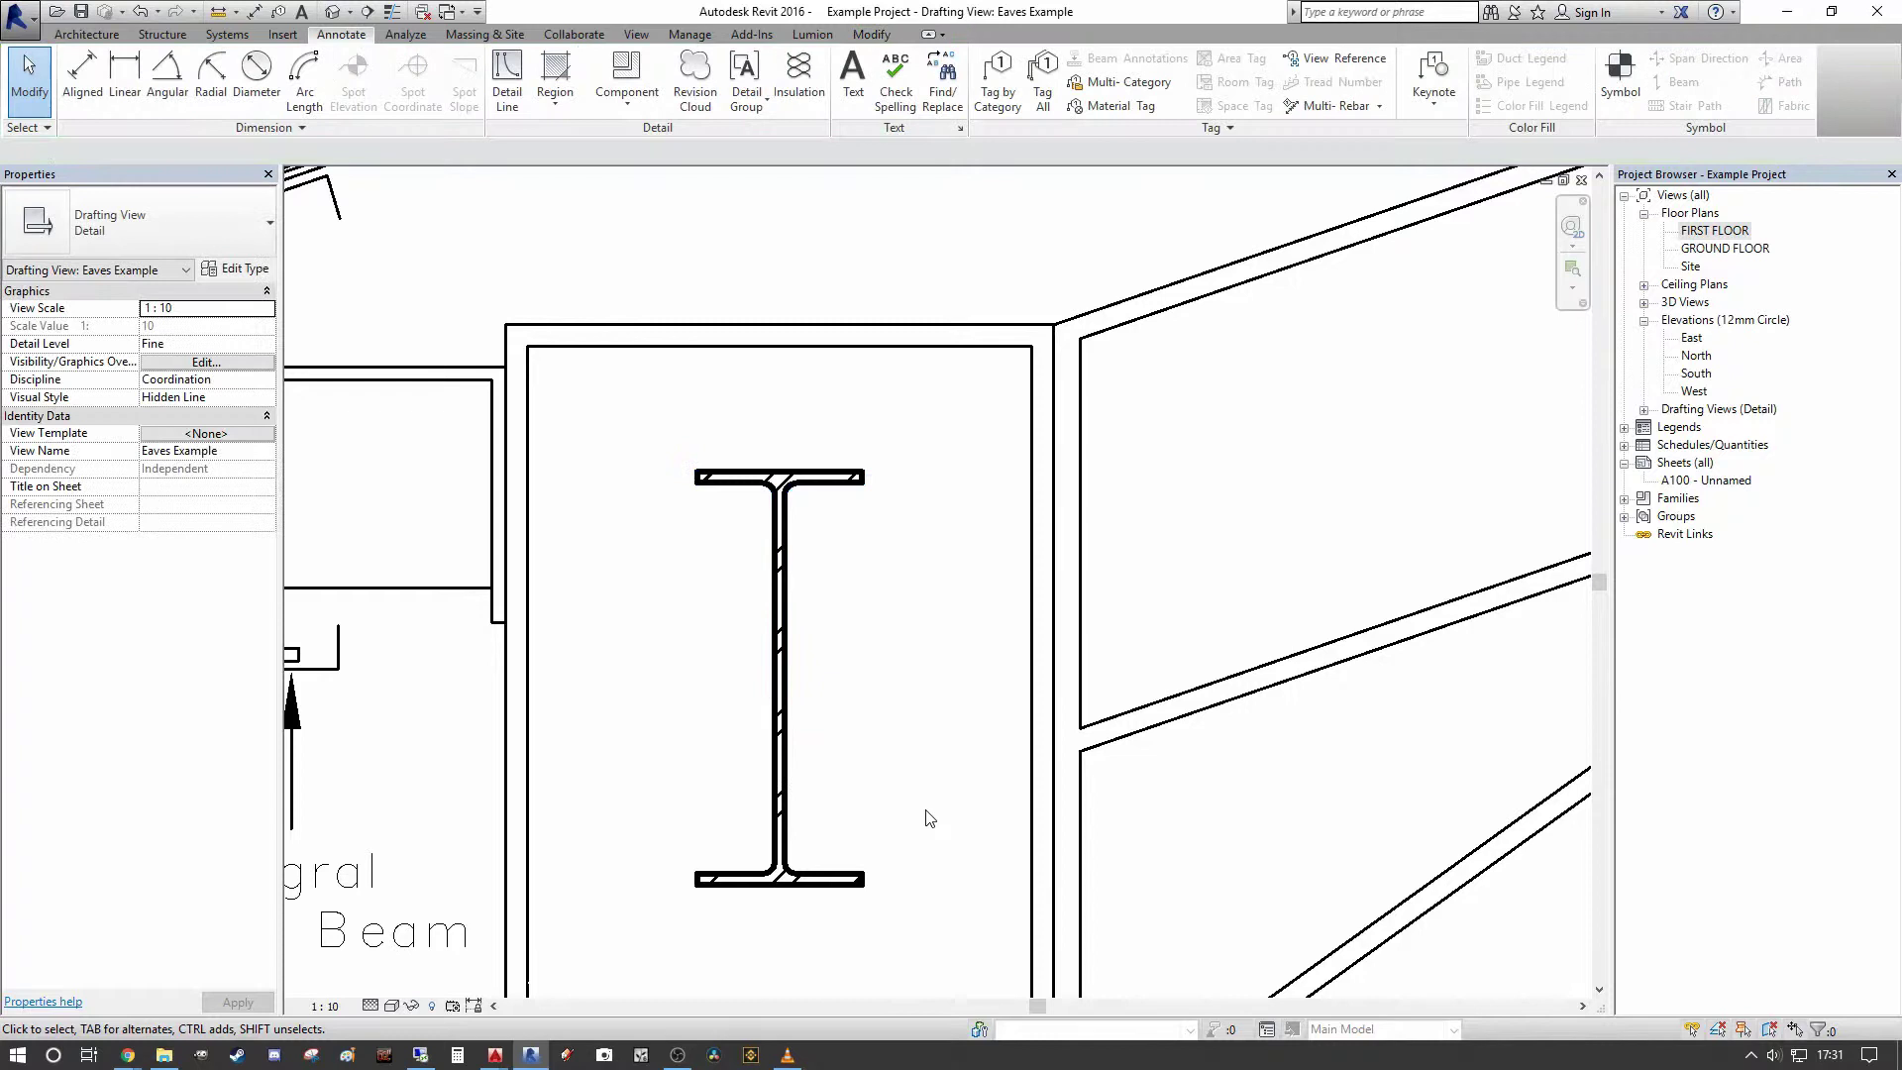
scroll(930, 818, down, 6)
middle_drag(987, 669, 1004, 676)
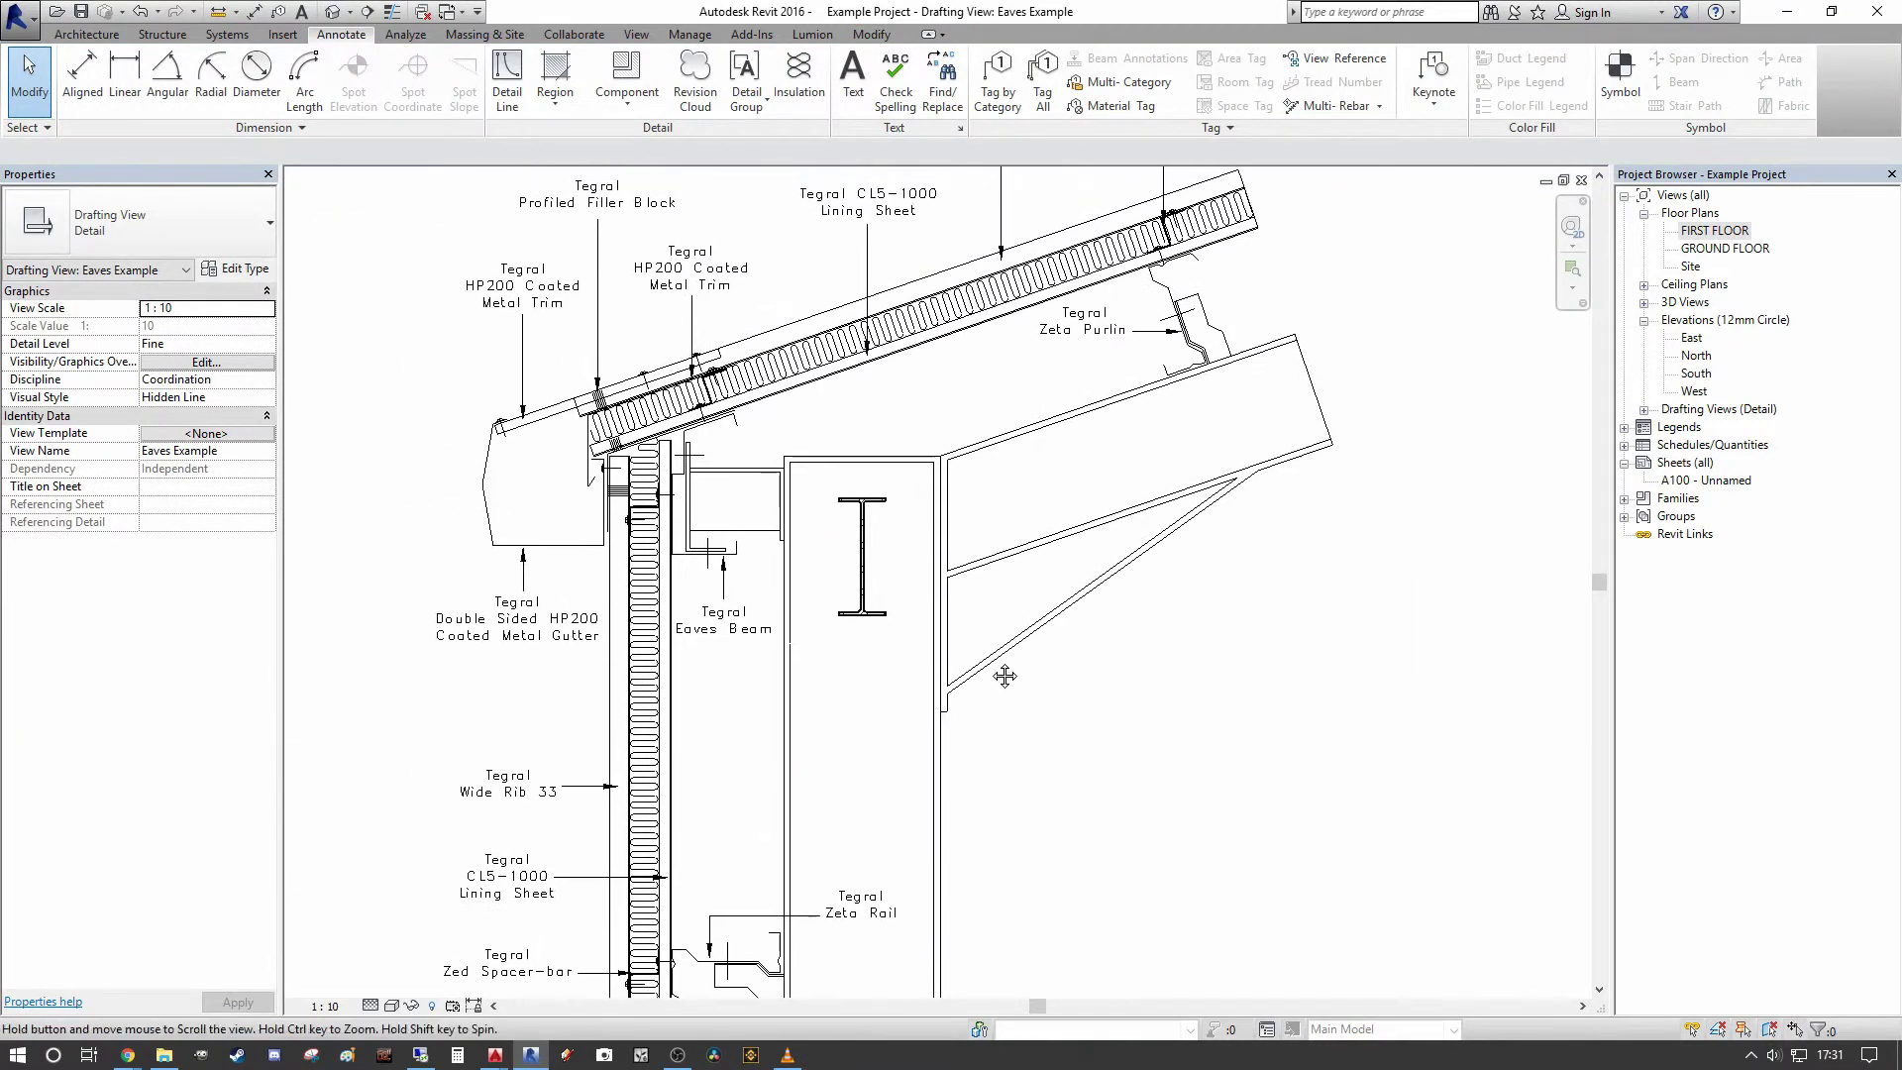
scroll(1005, 675, up, 2)
scroll(942, 644, down, 3)
scroll(912, 628, up, 3)
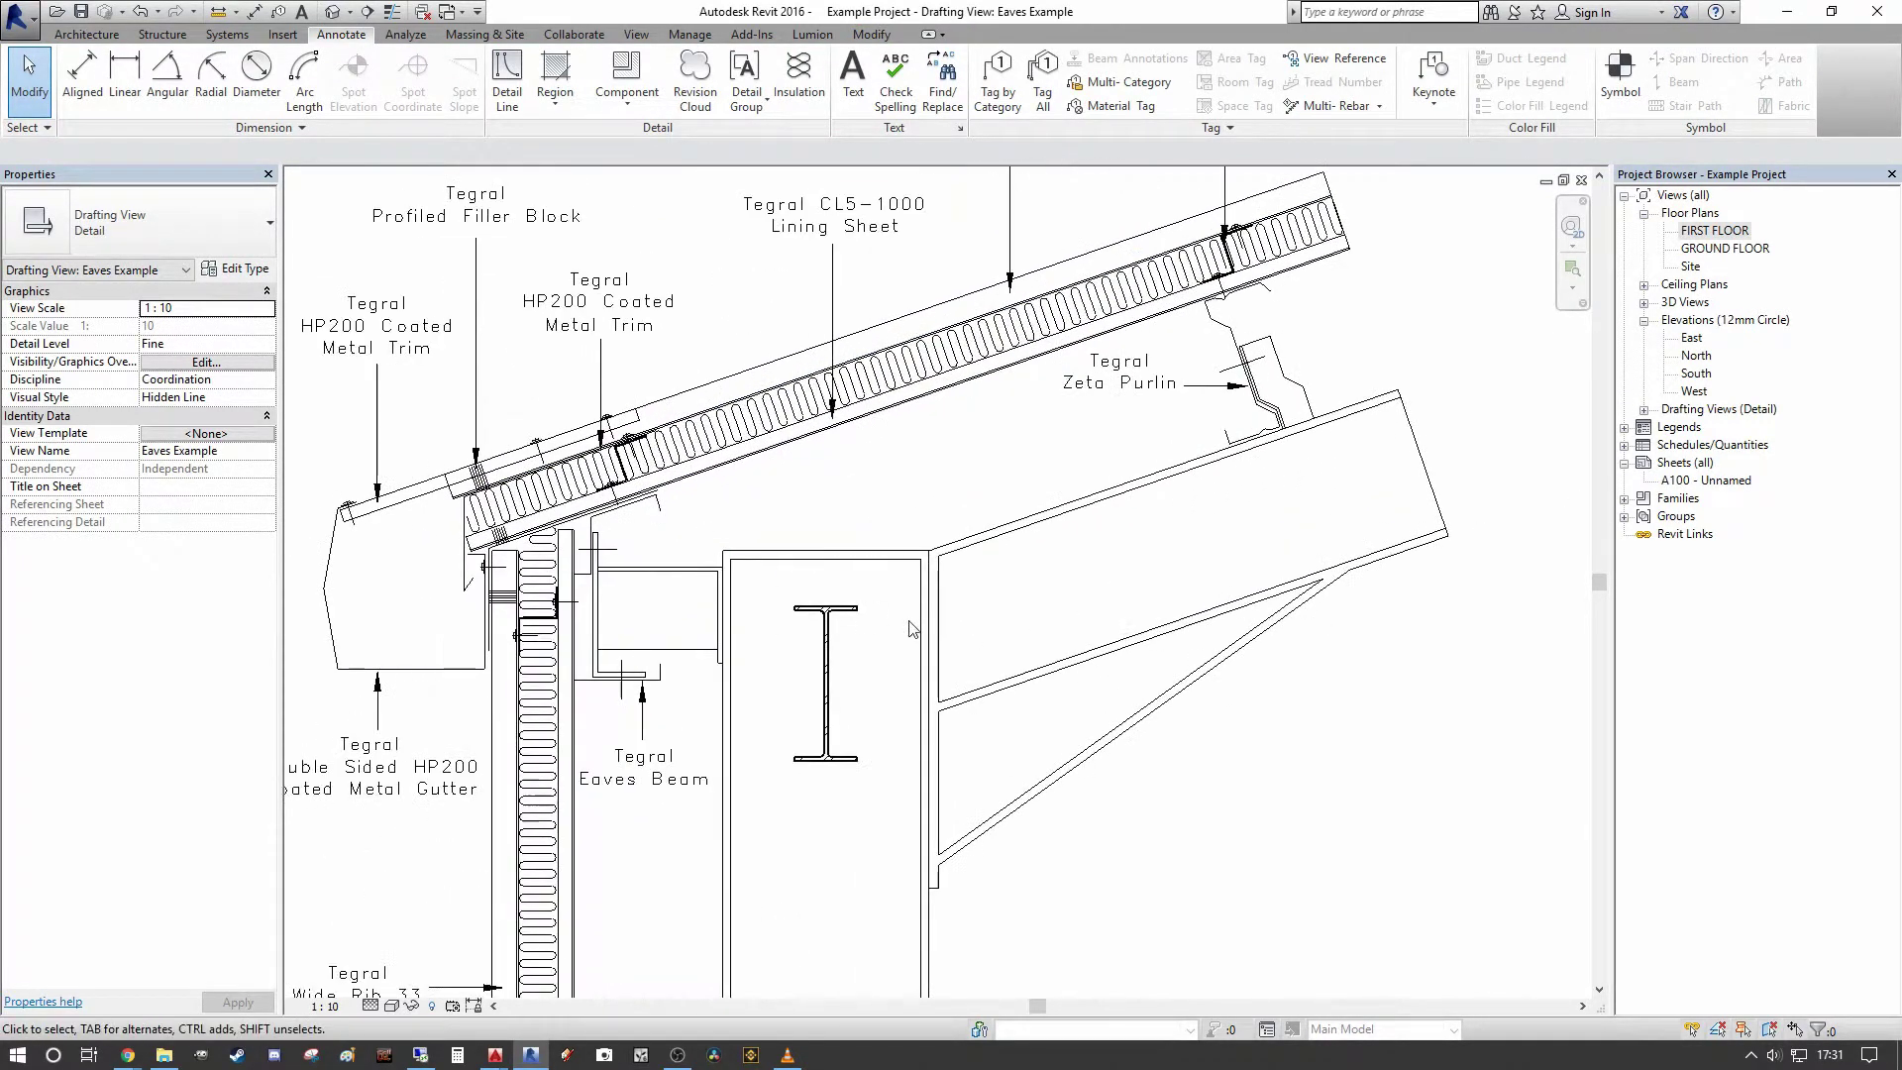
scroll(912, 628, down, 2)
scroll(694, 674, up, 3)
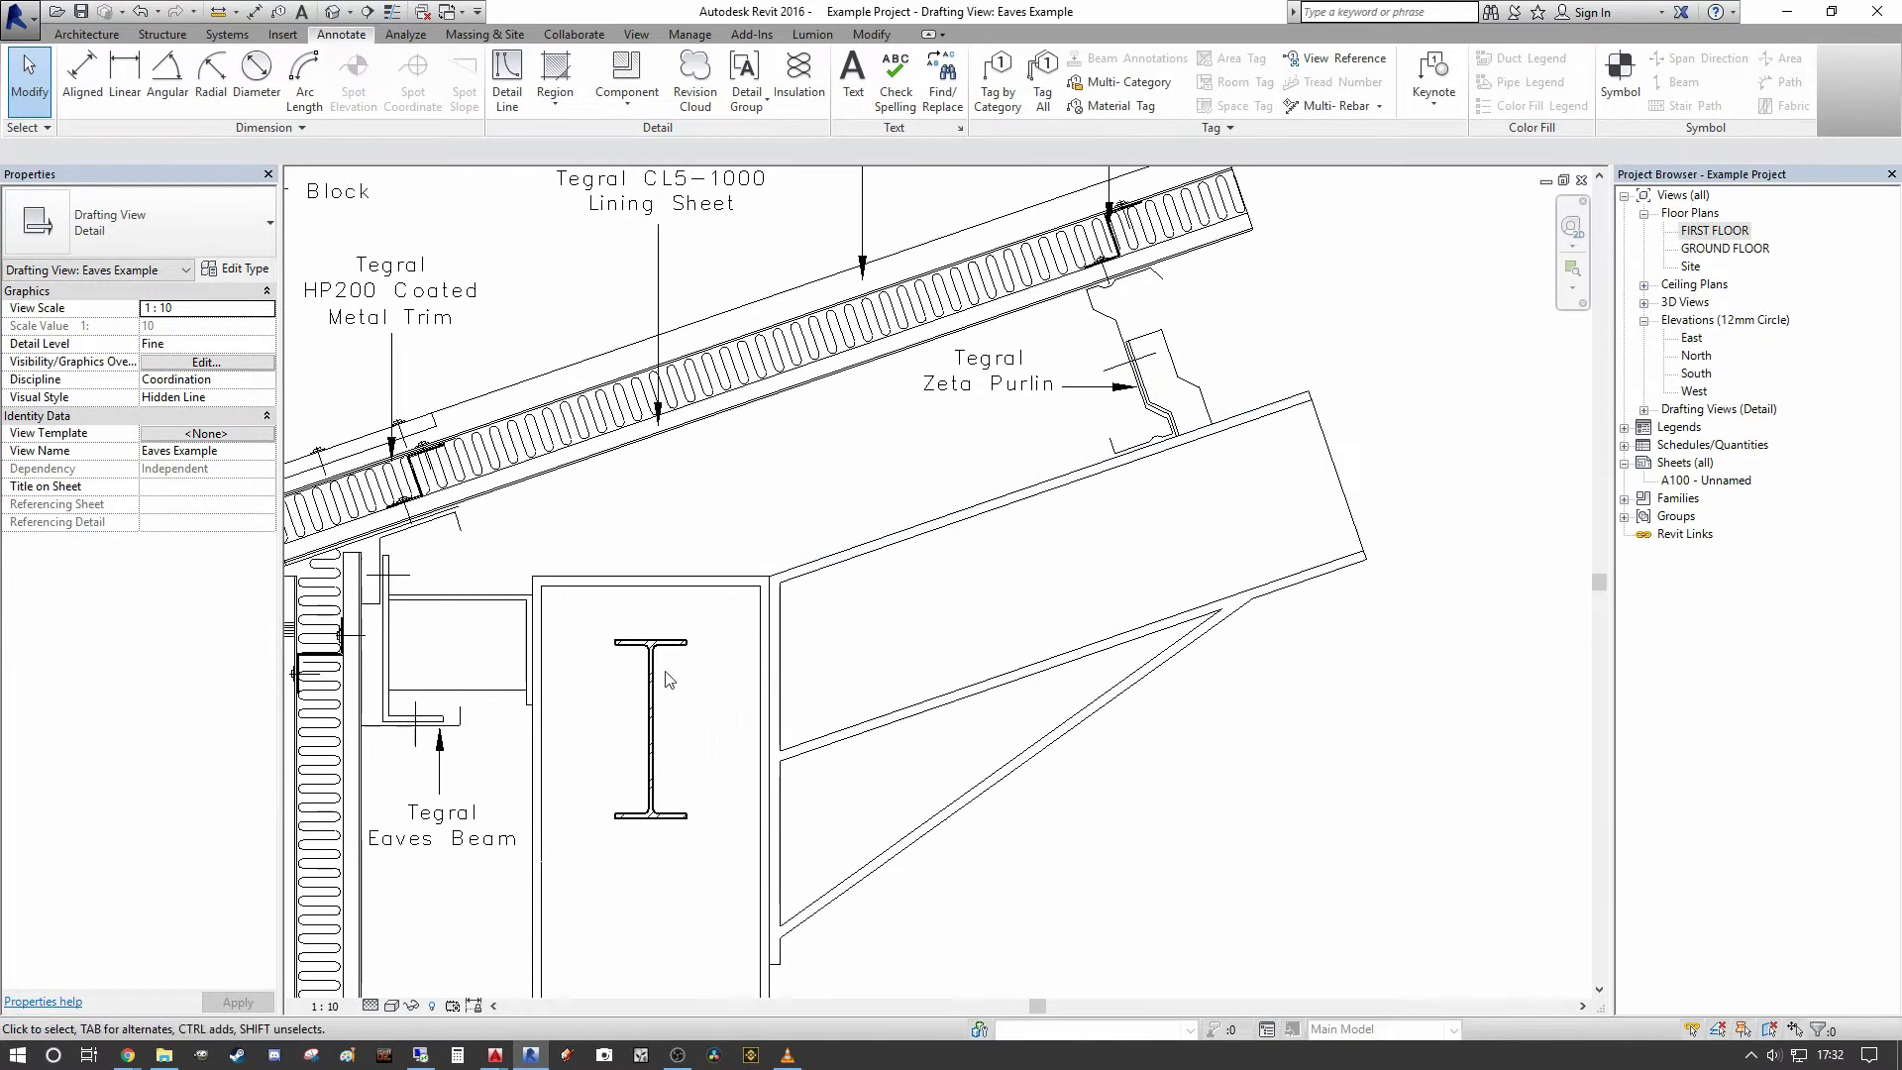
scroll(669, 680, down, 2)
scroll(871, 523, down, 2)
scroll(839, 485, up, 1)
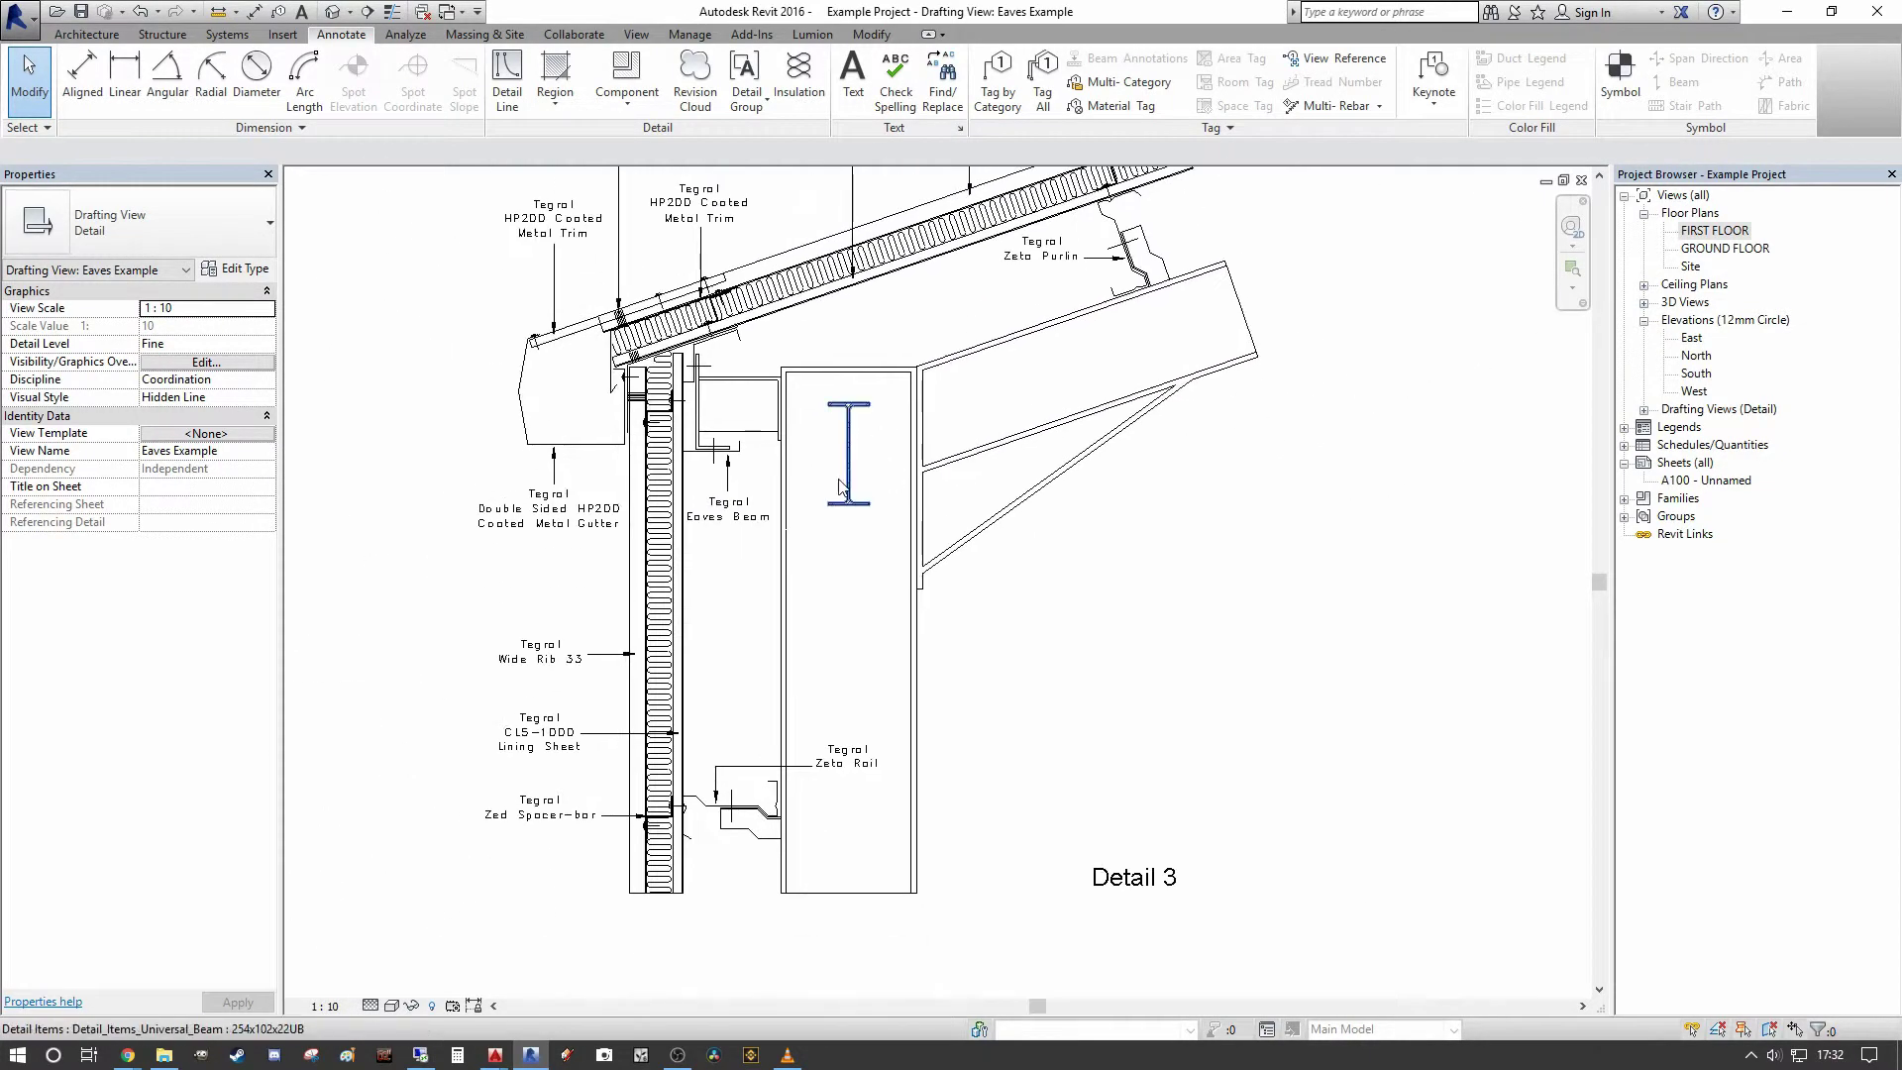
scroll(832, 681, down, 3)
scroll(770, 801, up, 1)
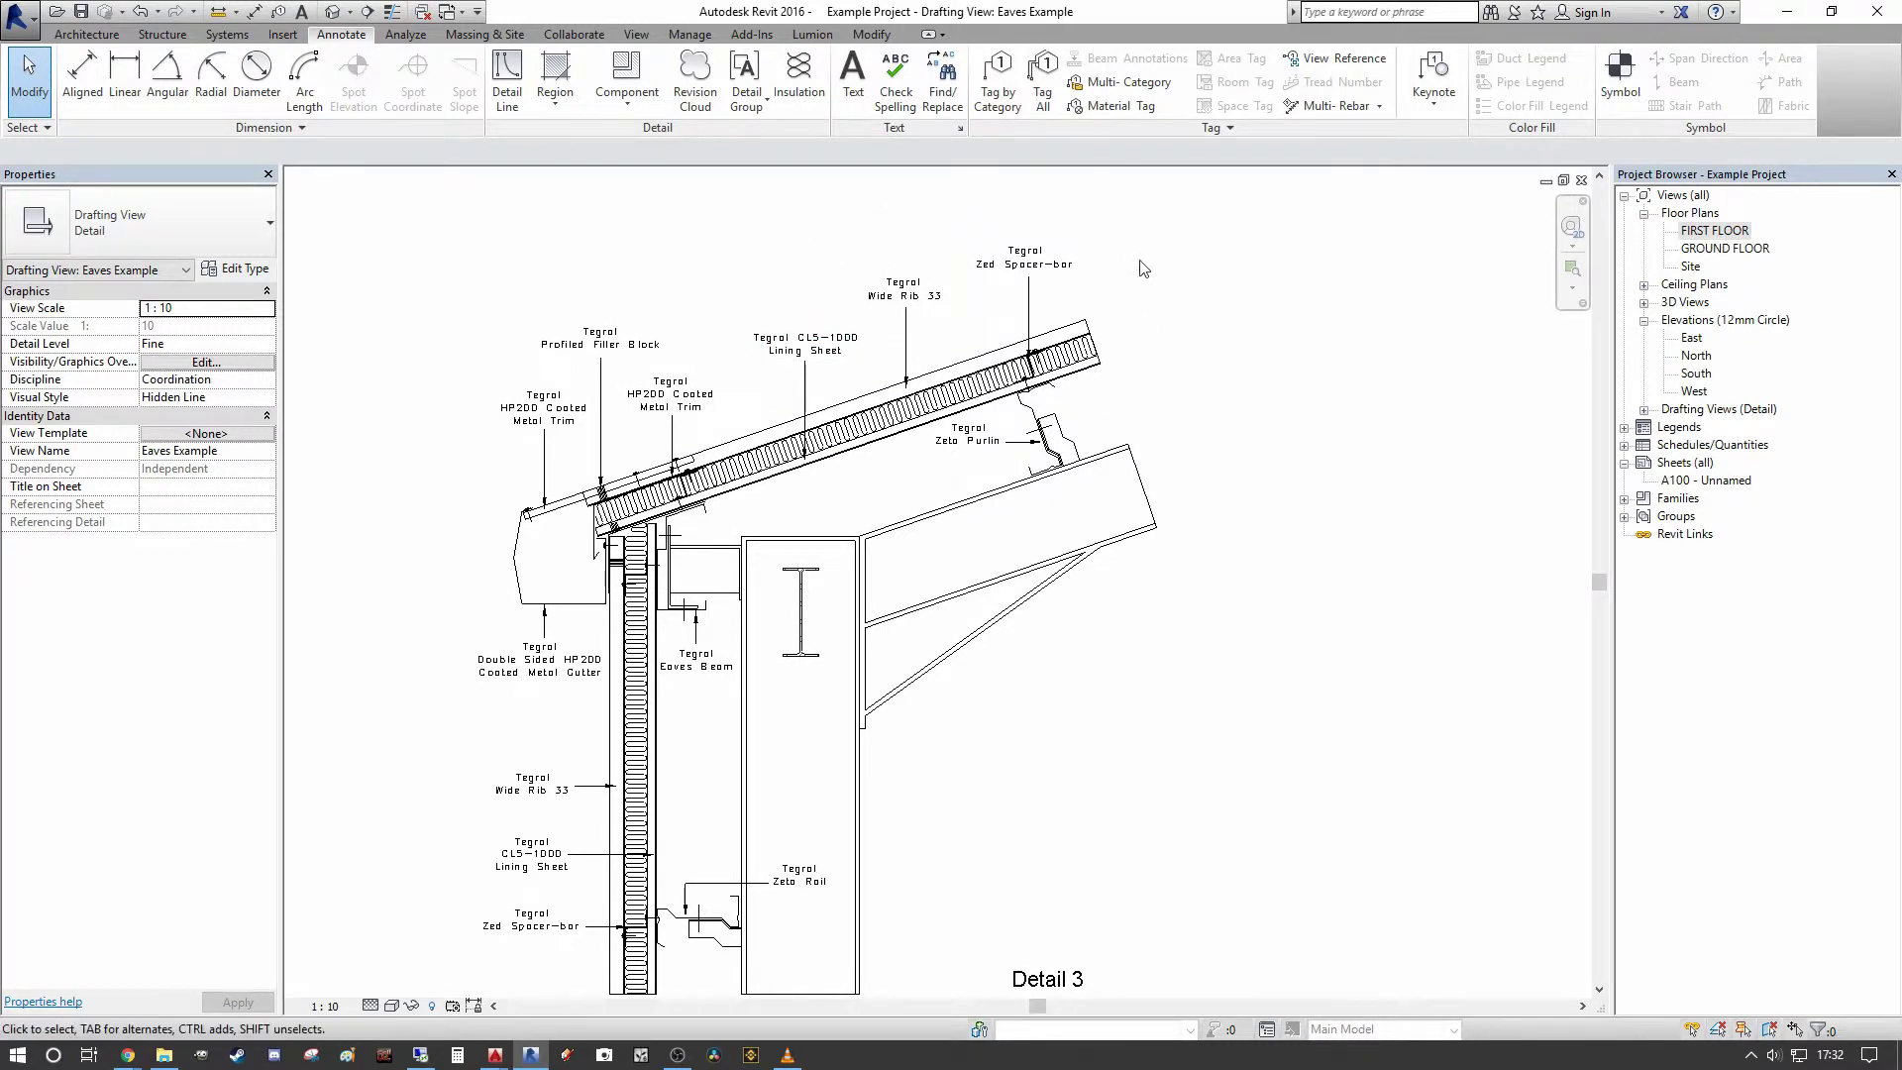
middle_drag(937, 281, 889, 403)
scroll(885, 488, up, 2)
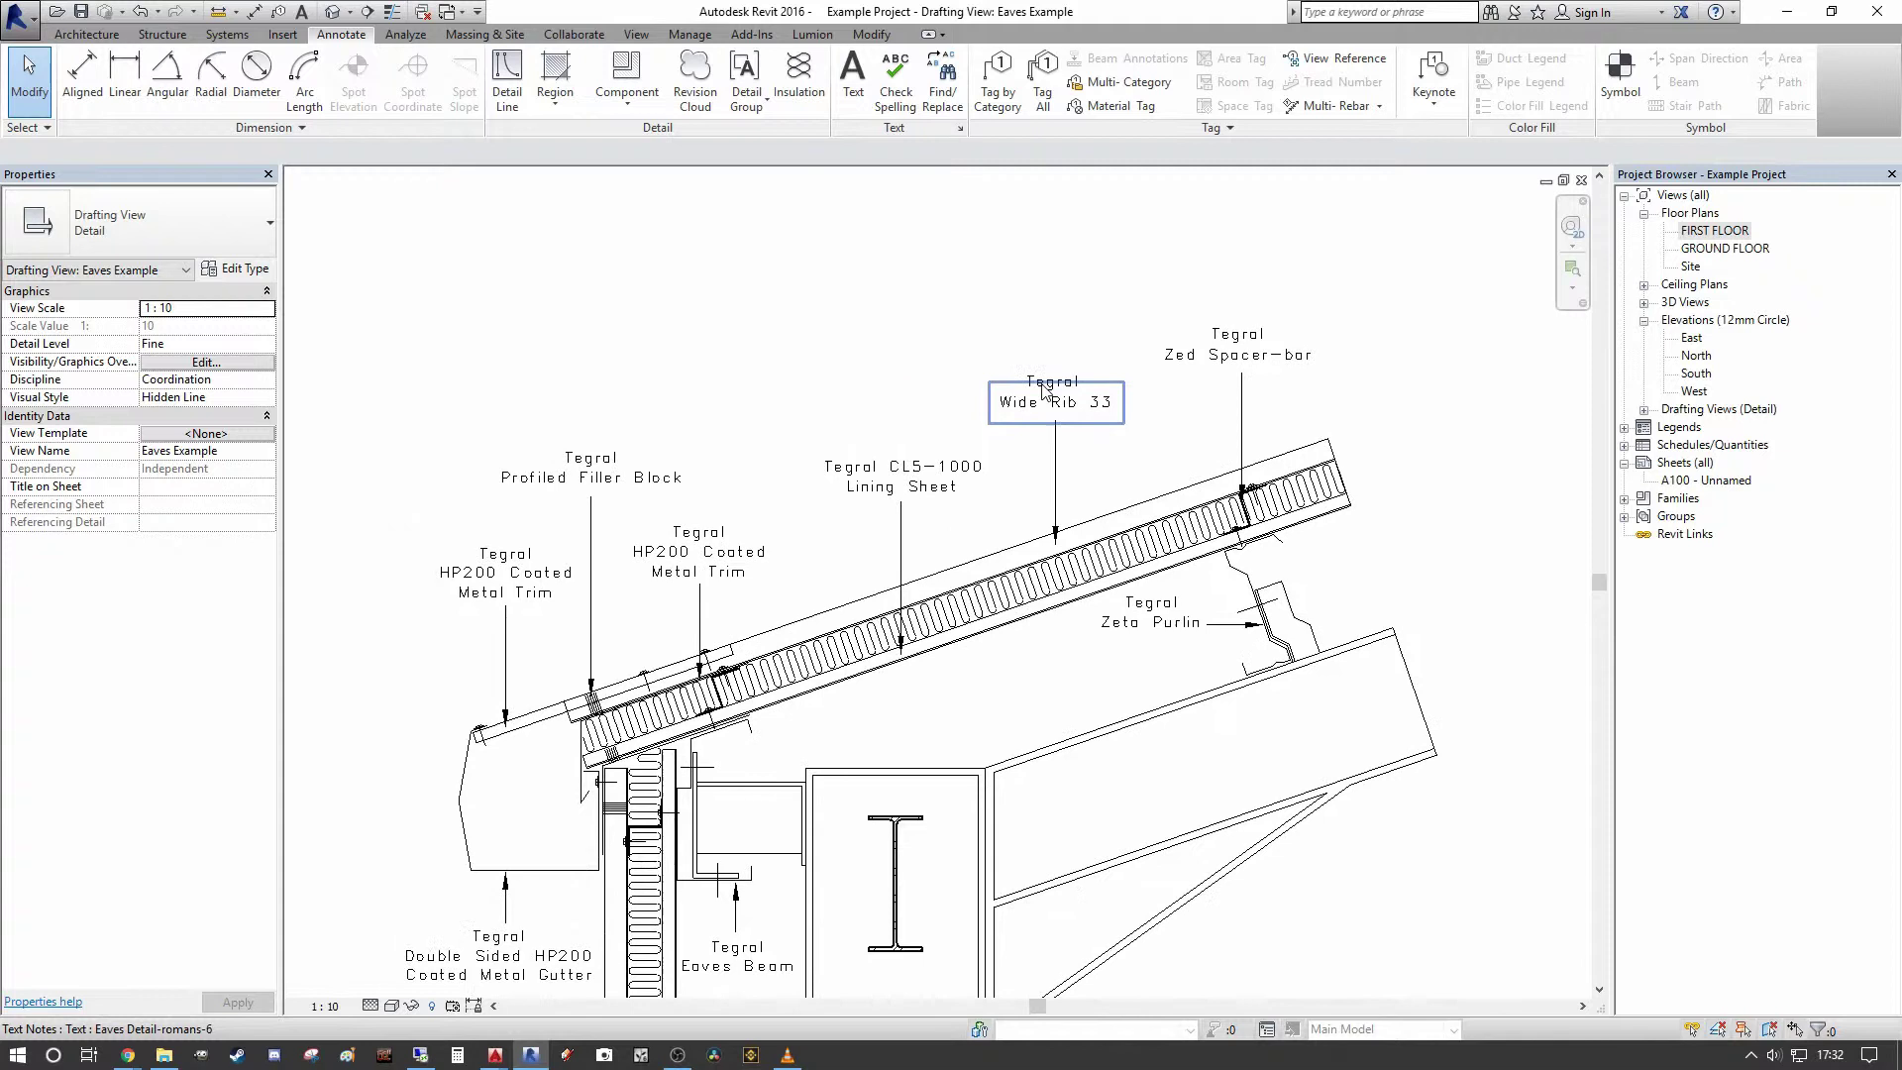
scroll(1120, 408, up, 3)
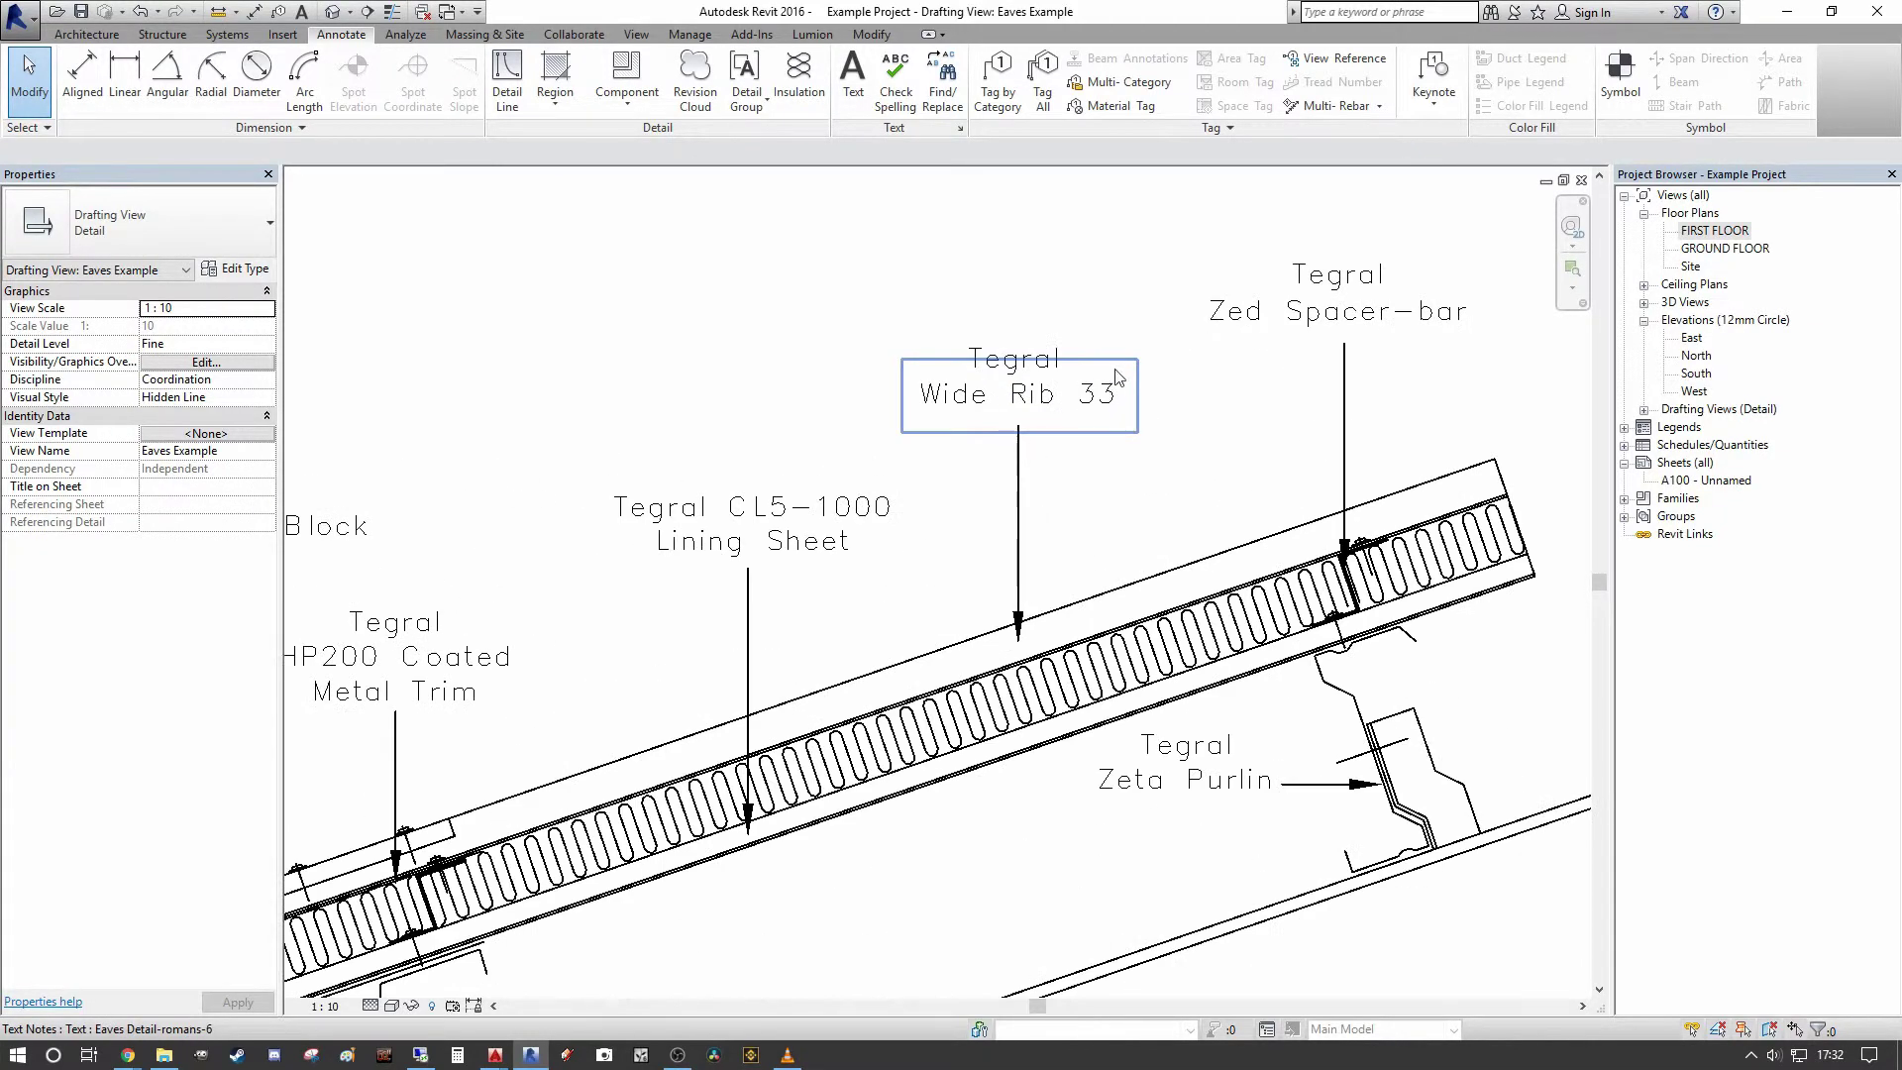
scroll(1060, 476, down, 4)
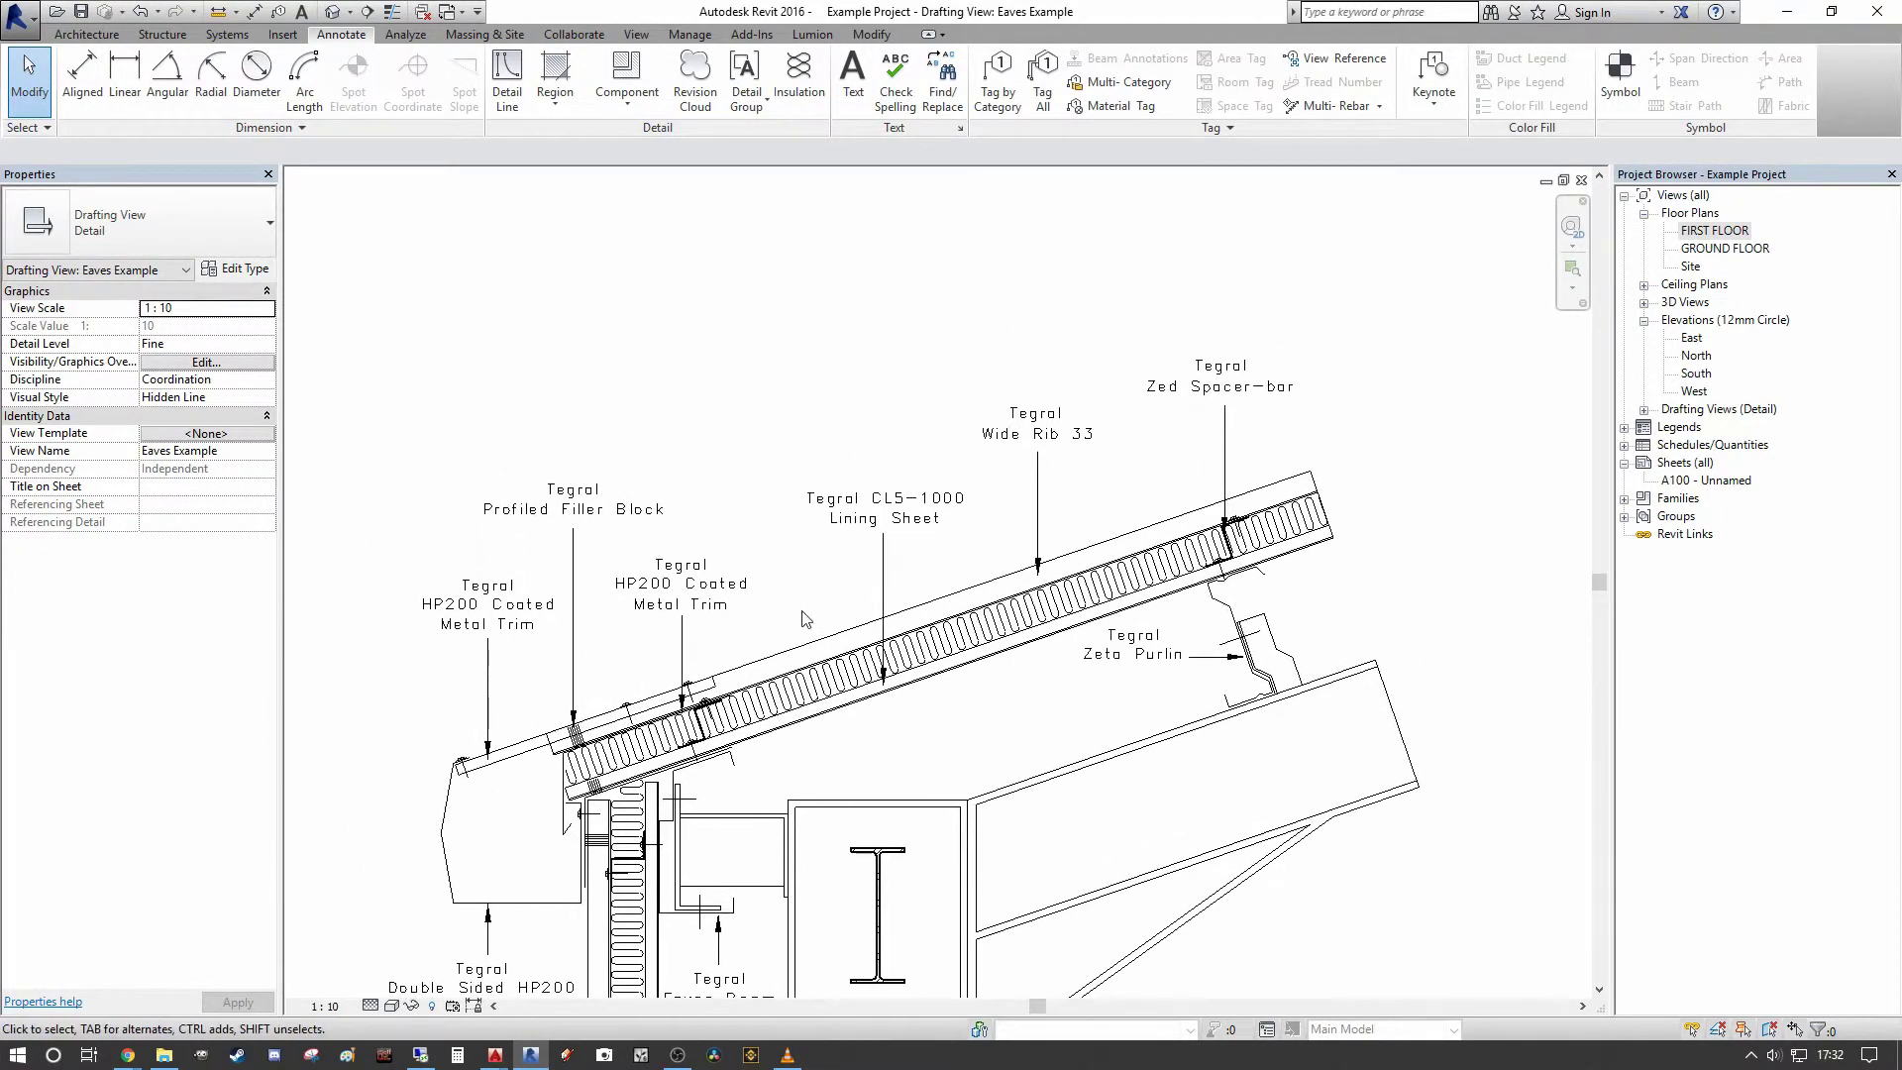
scroll(783, 595, up, 2)
scroll(743, 565, down, 2)
scroll(772, 496, up, 1)
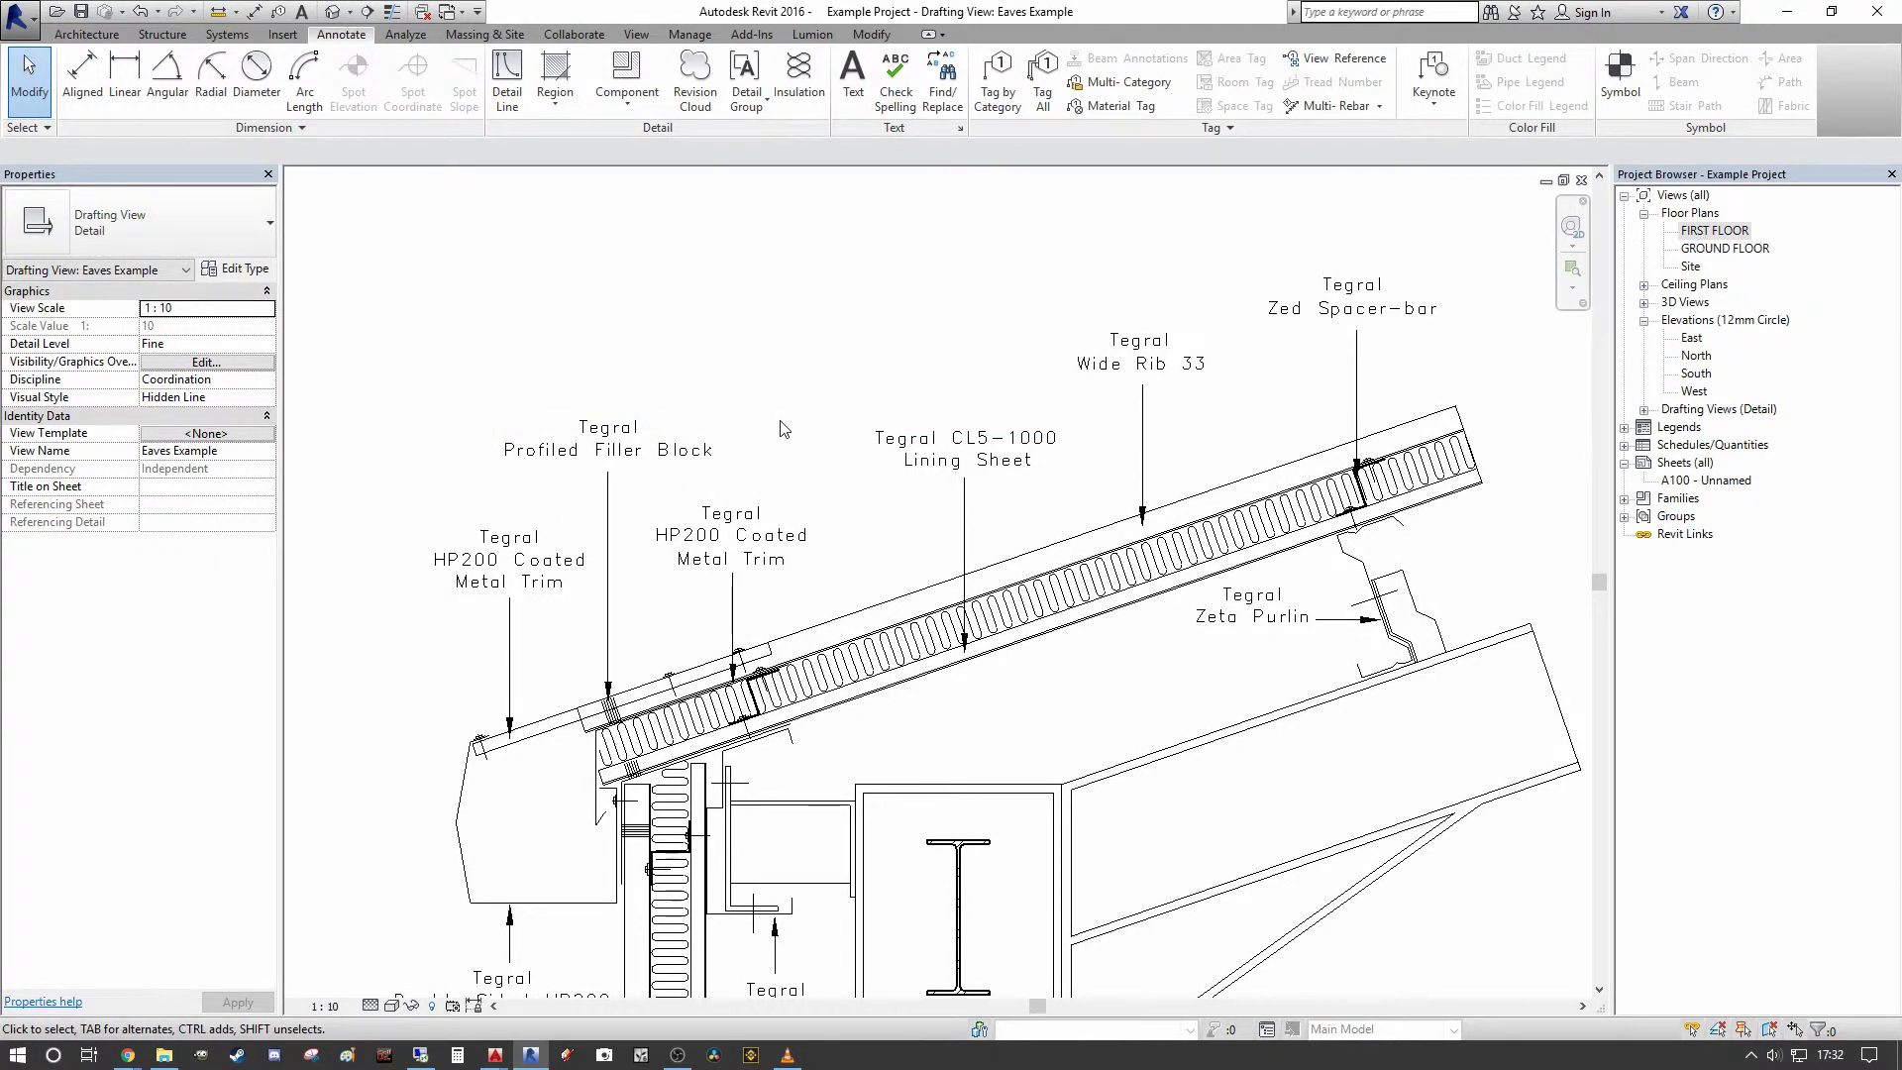
- Select every romans-4 note through the Lining Sheet label and retype them to 2.5mm Arial
click(1004, 446)
right_click(1004, 446)
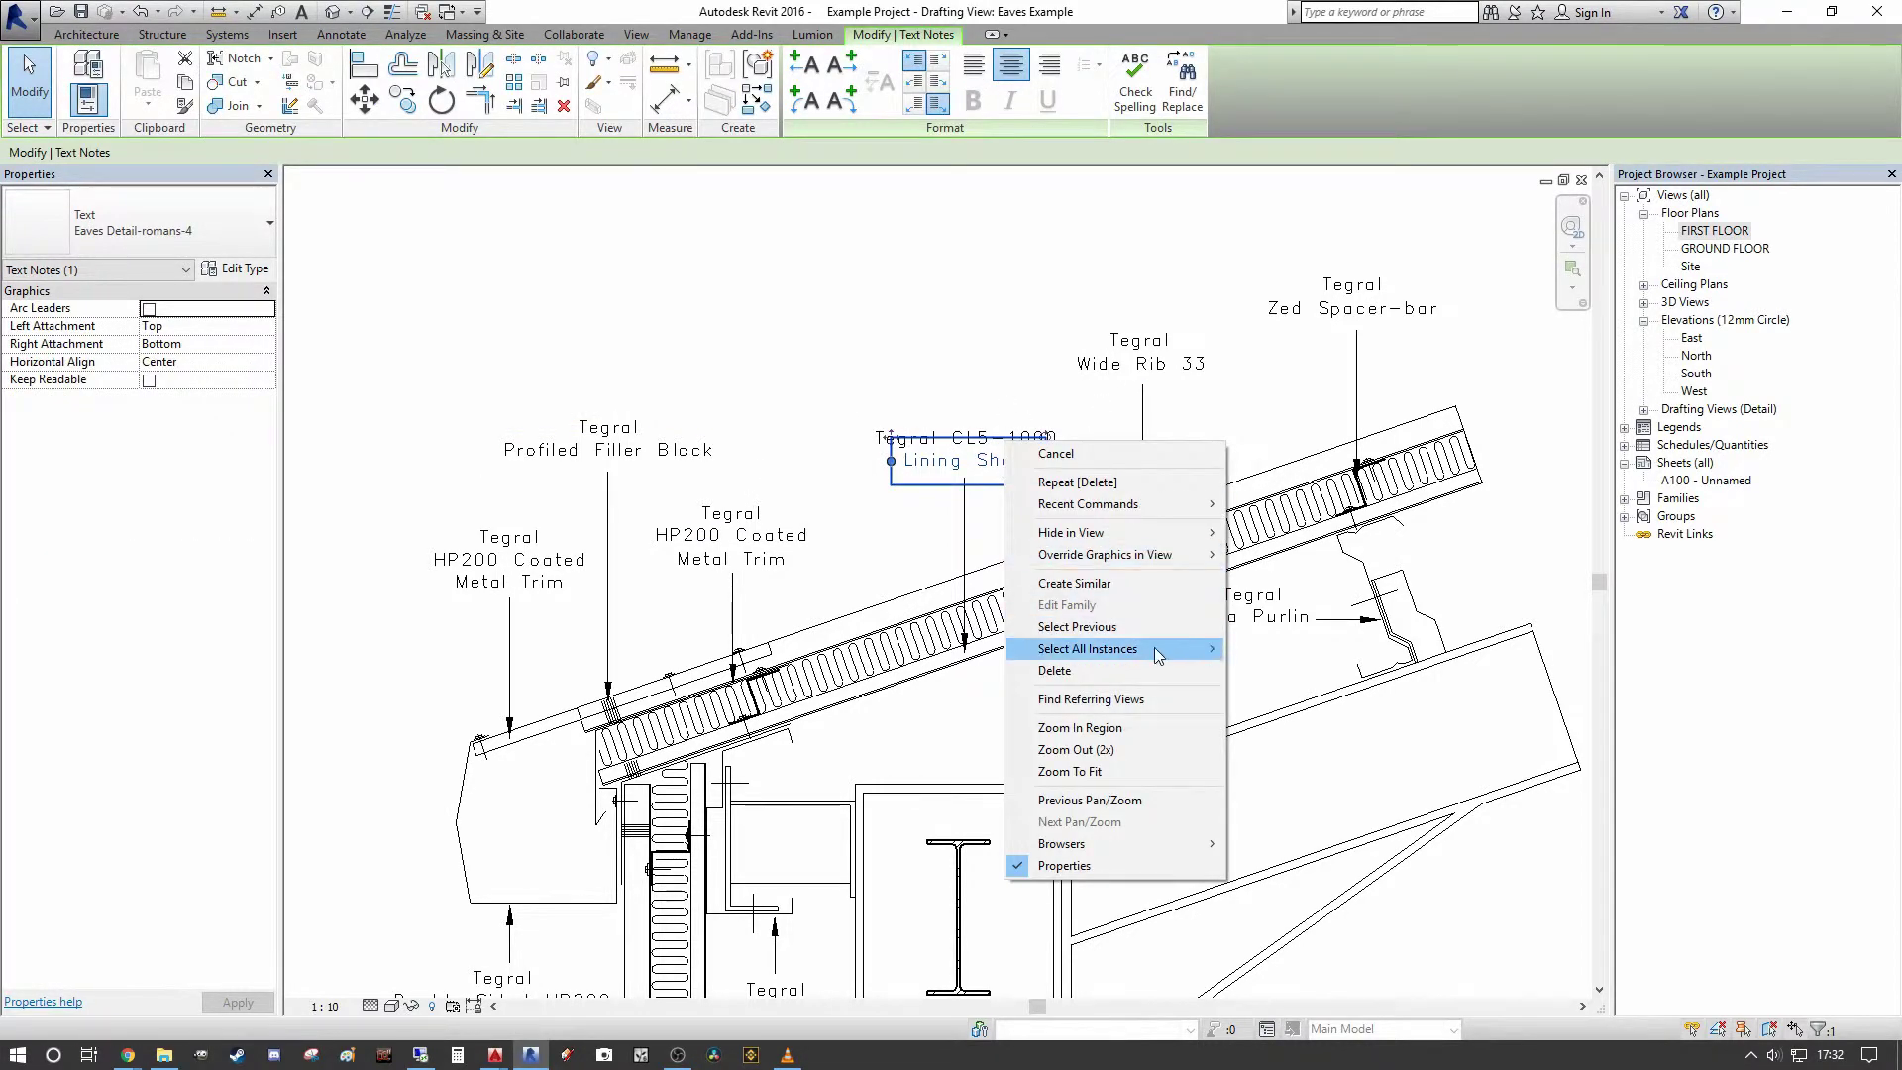
mouse_move(1155, 646)
click(1311, 652)
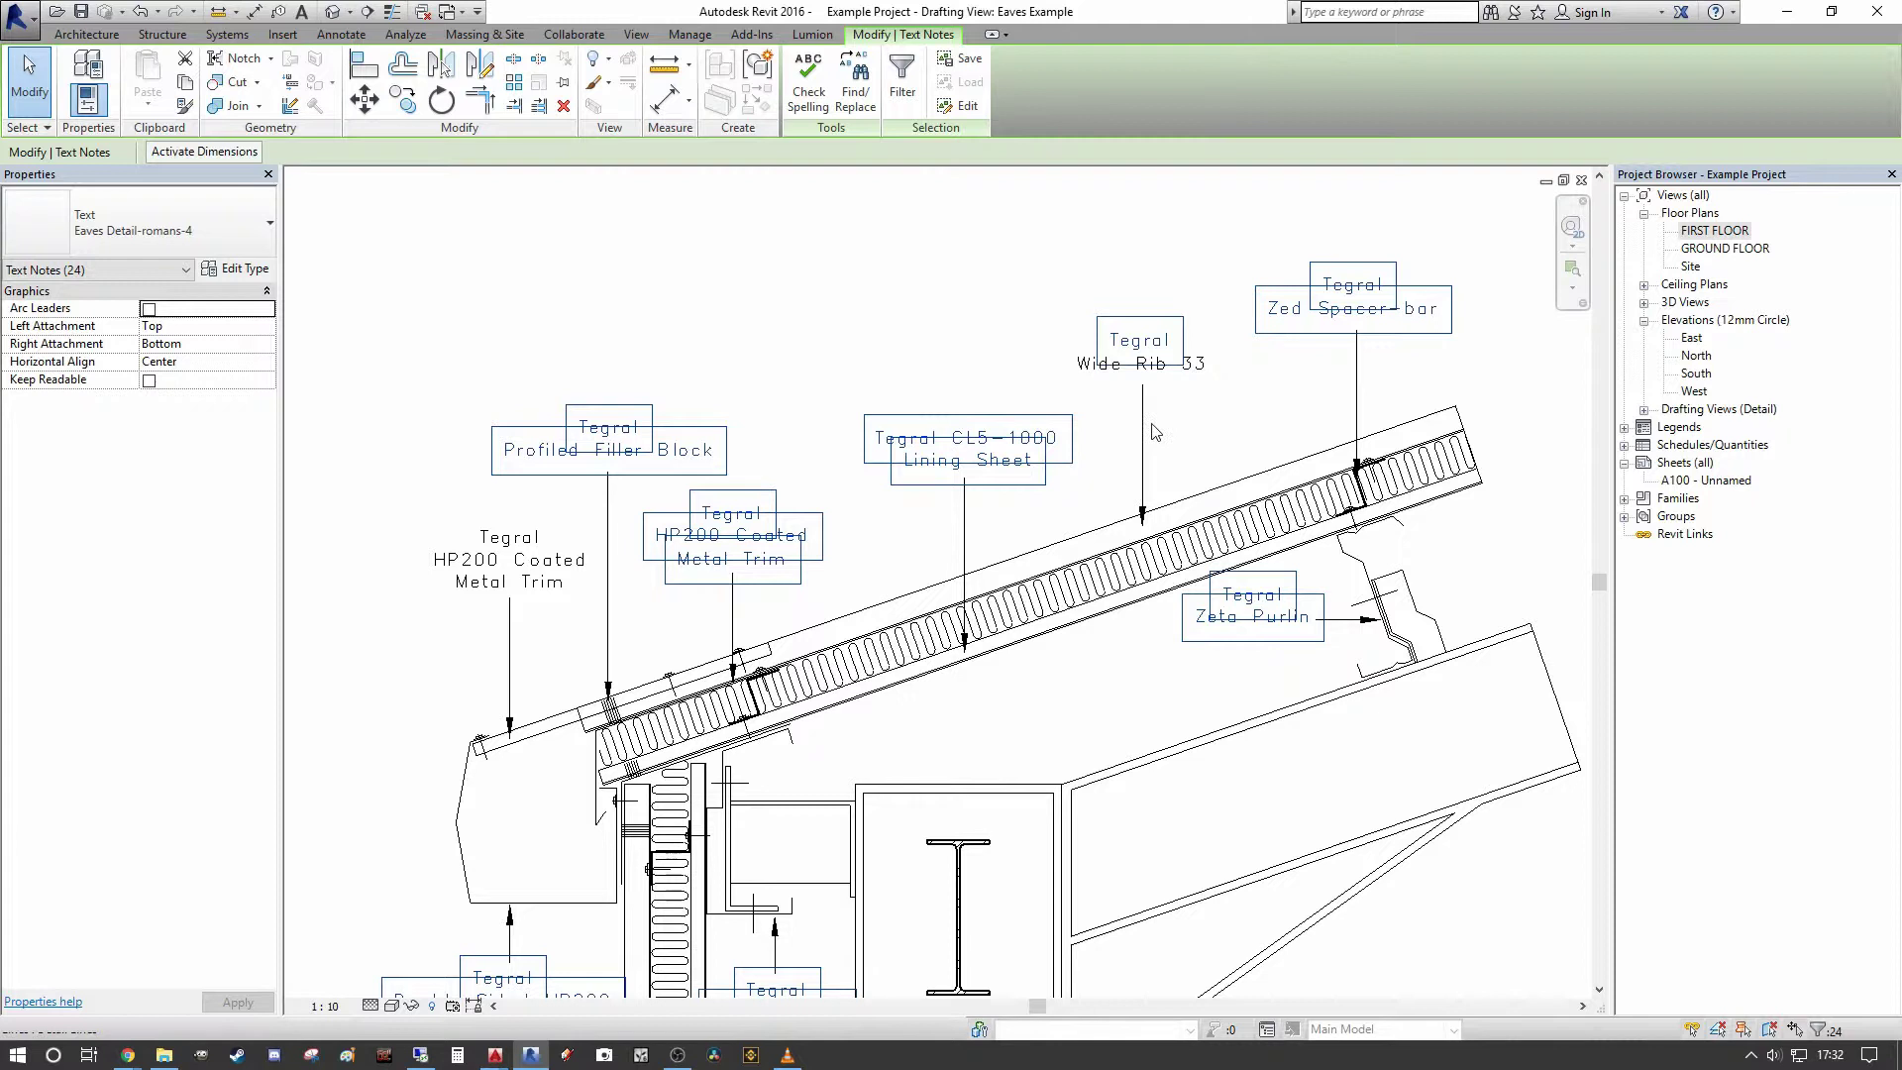
click(139, 222)
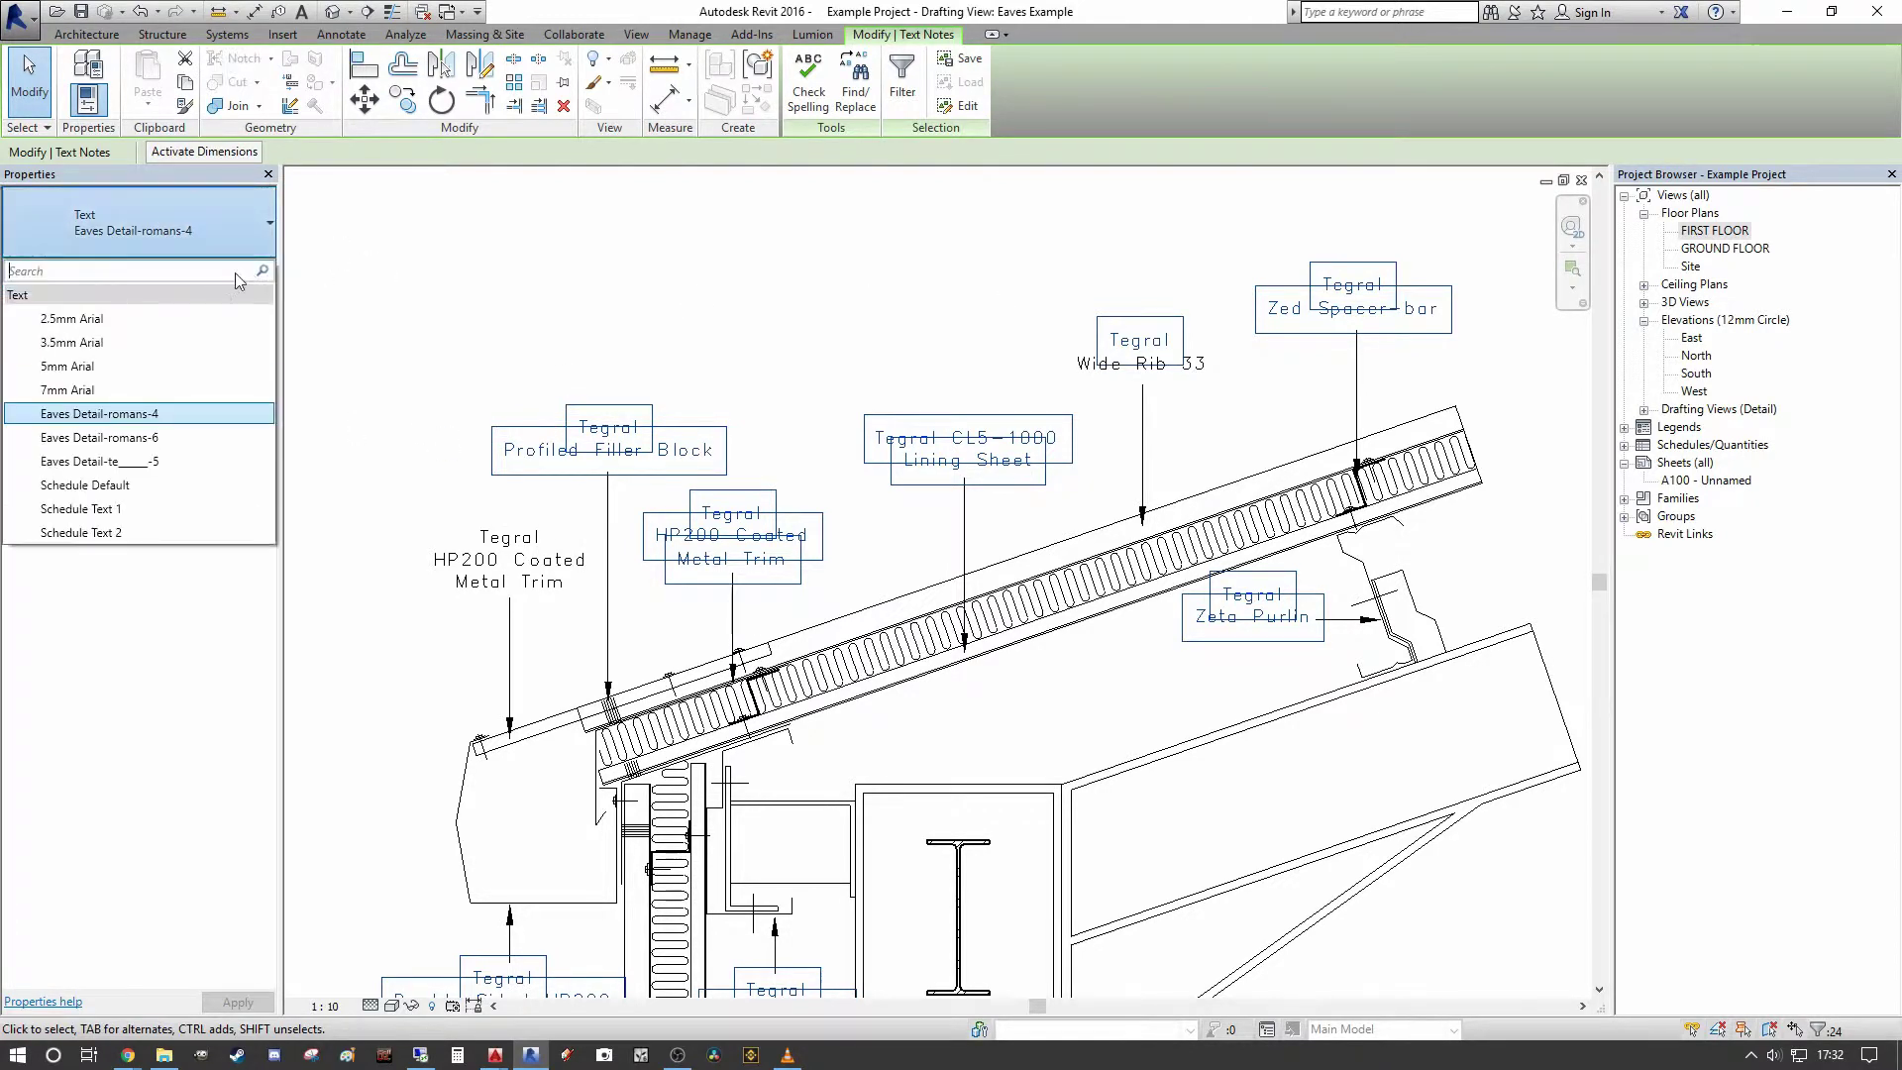
click(60, 310)
click(889, 285)
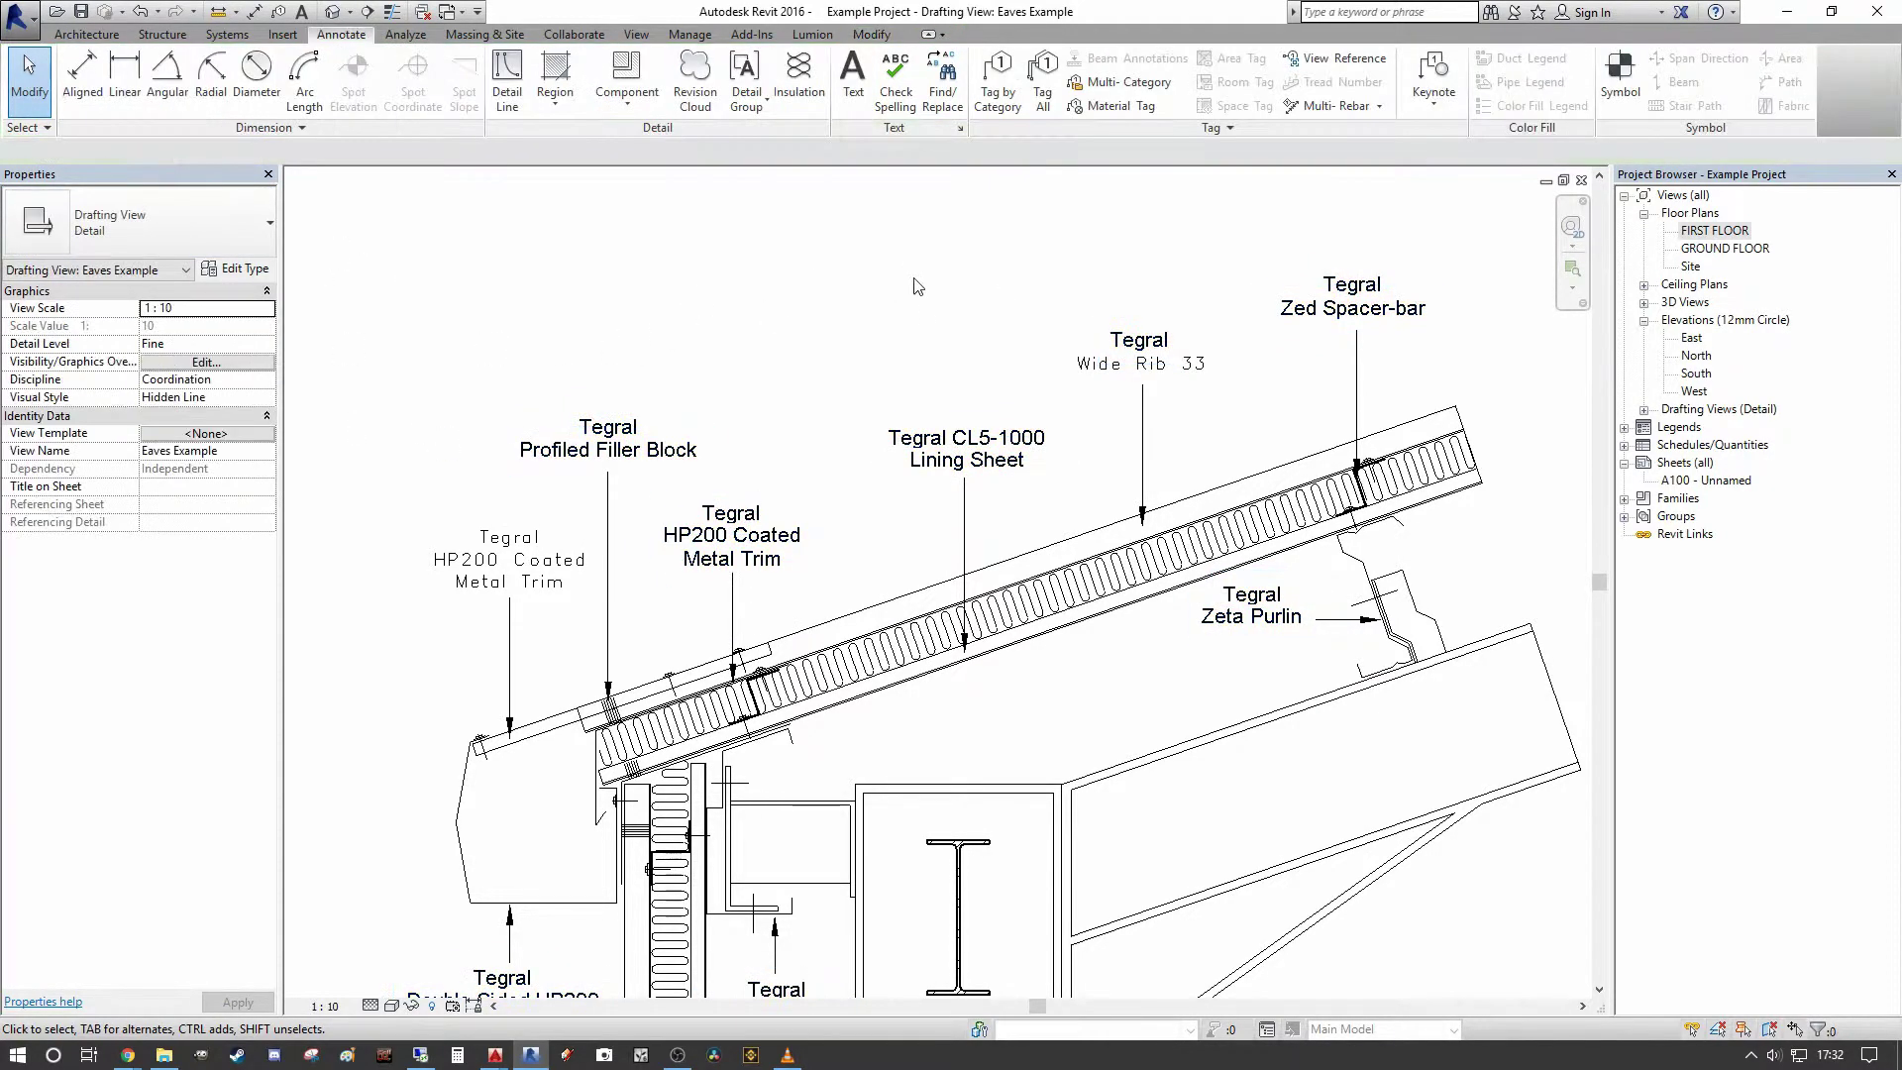
scroll(913, 282, down, 3)
scroll(804, 356, up, 3)
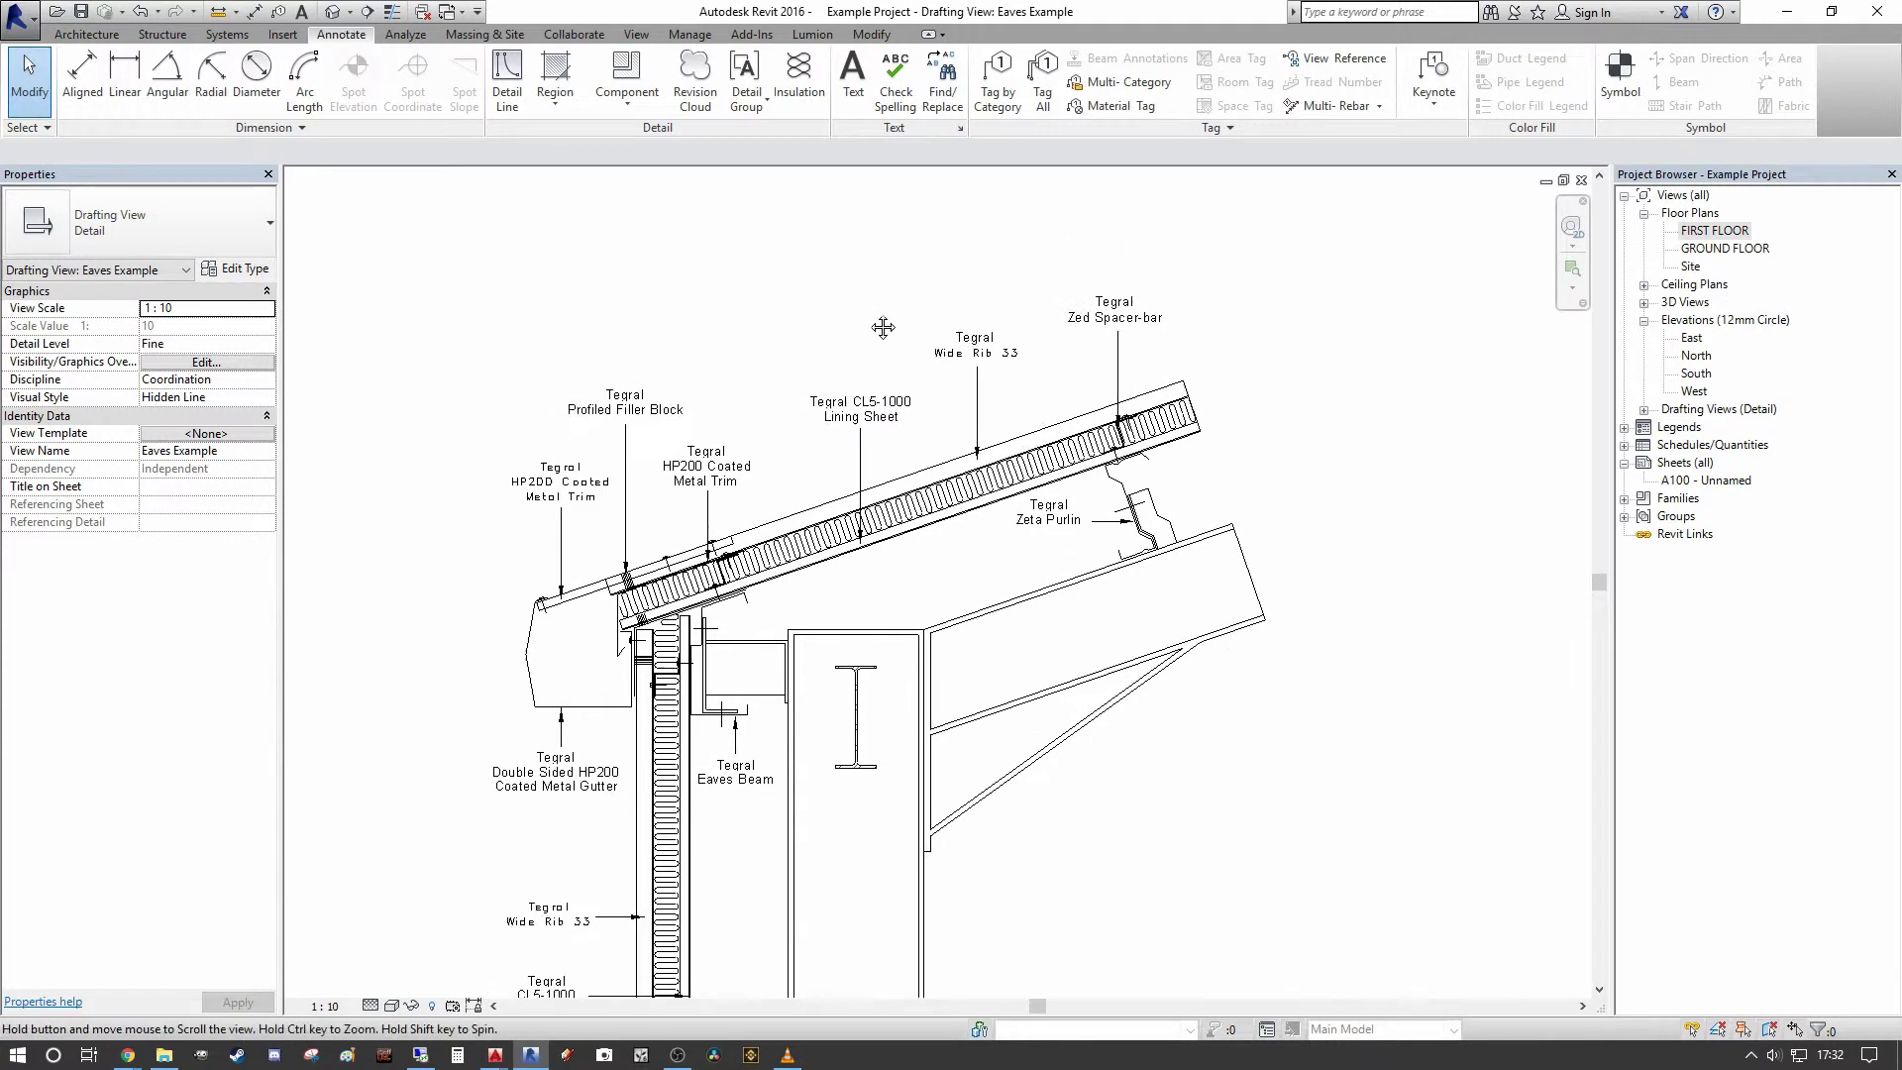
- Select all romans-6 notes through the HP200 Coated Metal Trim label and retype them to 2.5mm Arial
click(743, 406)
right_click(743, 406)
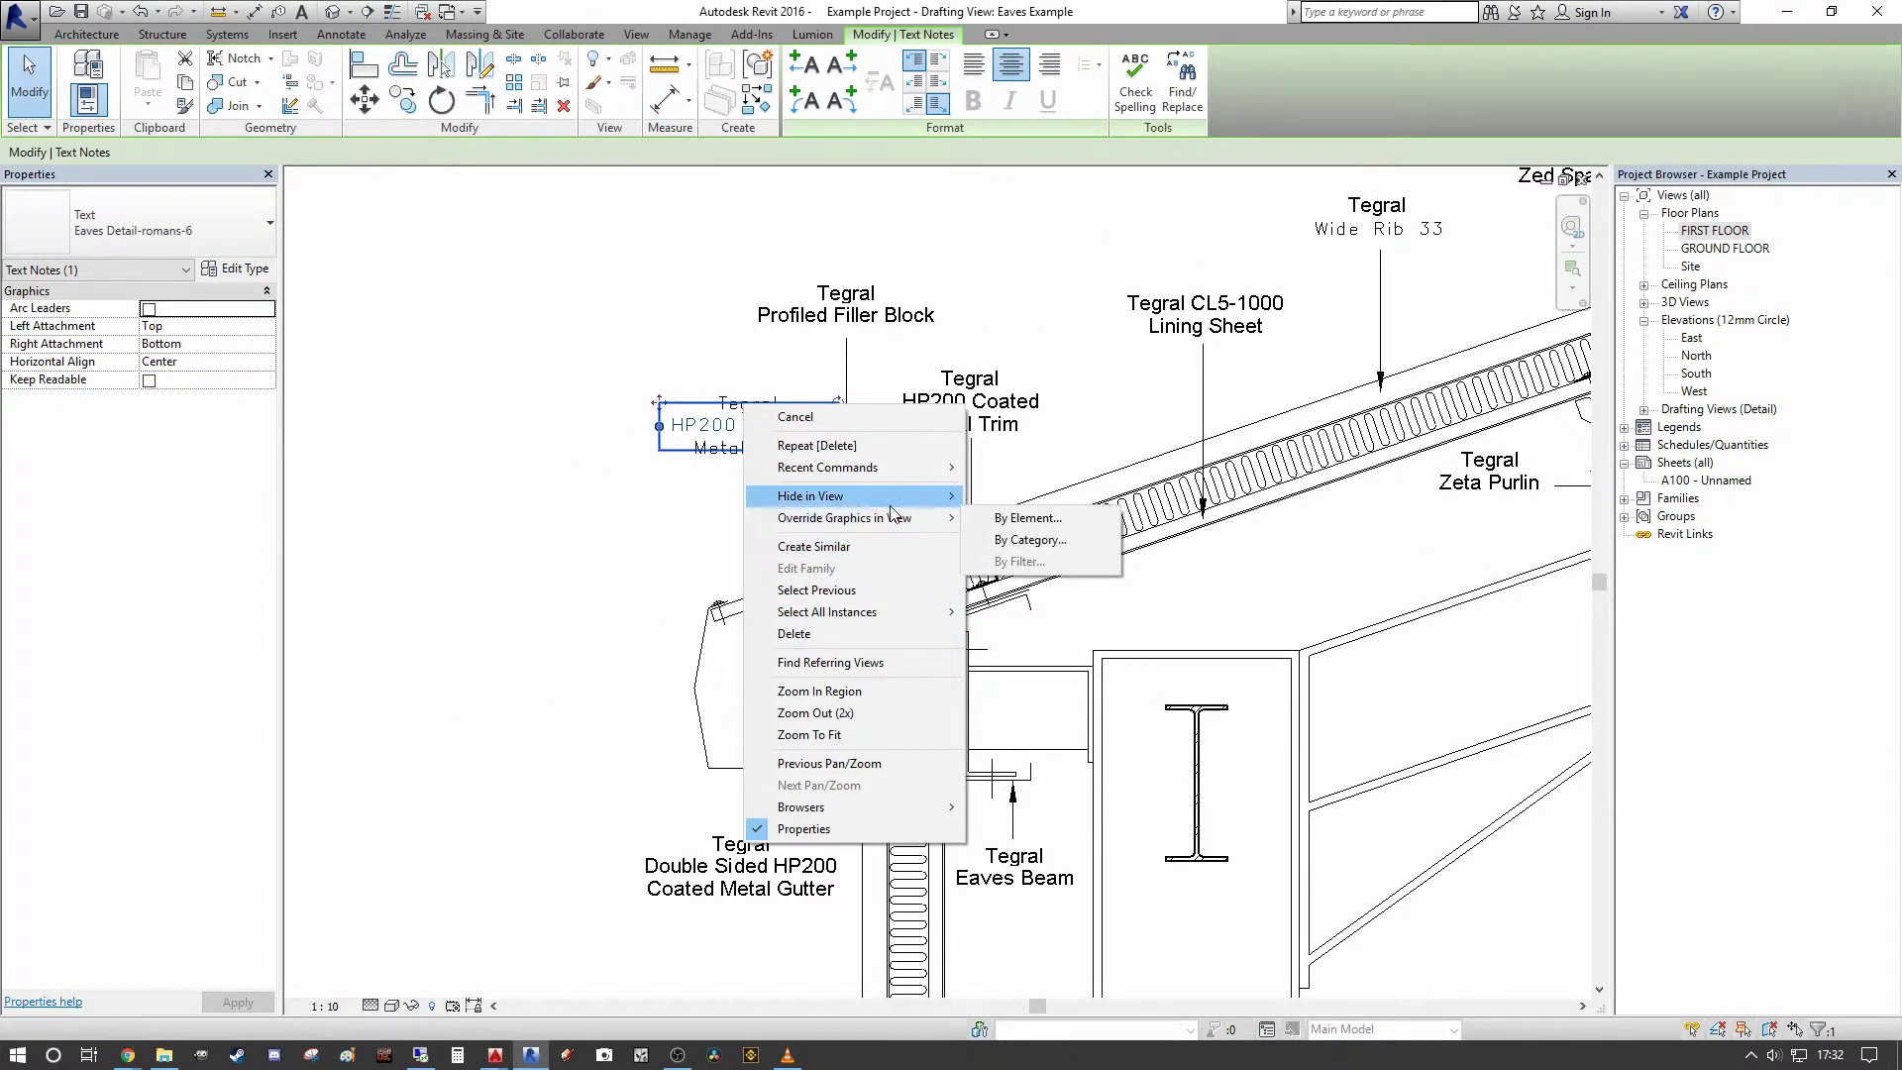
mouse_move(885, 618)
click(1060, 614)
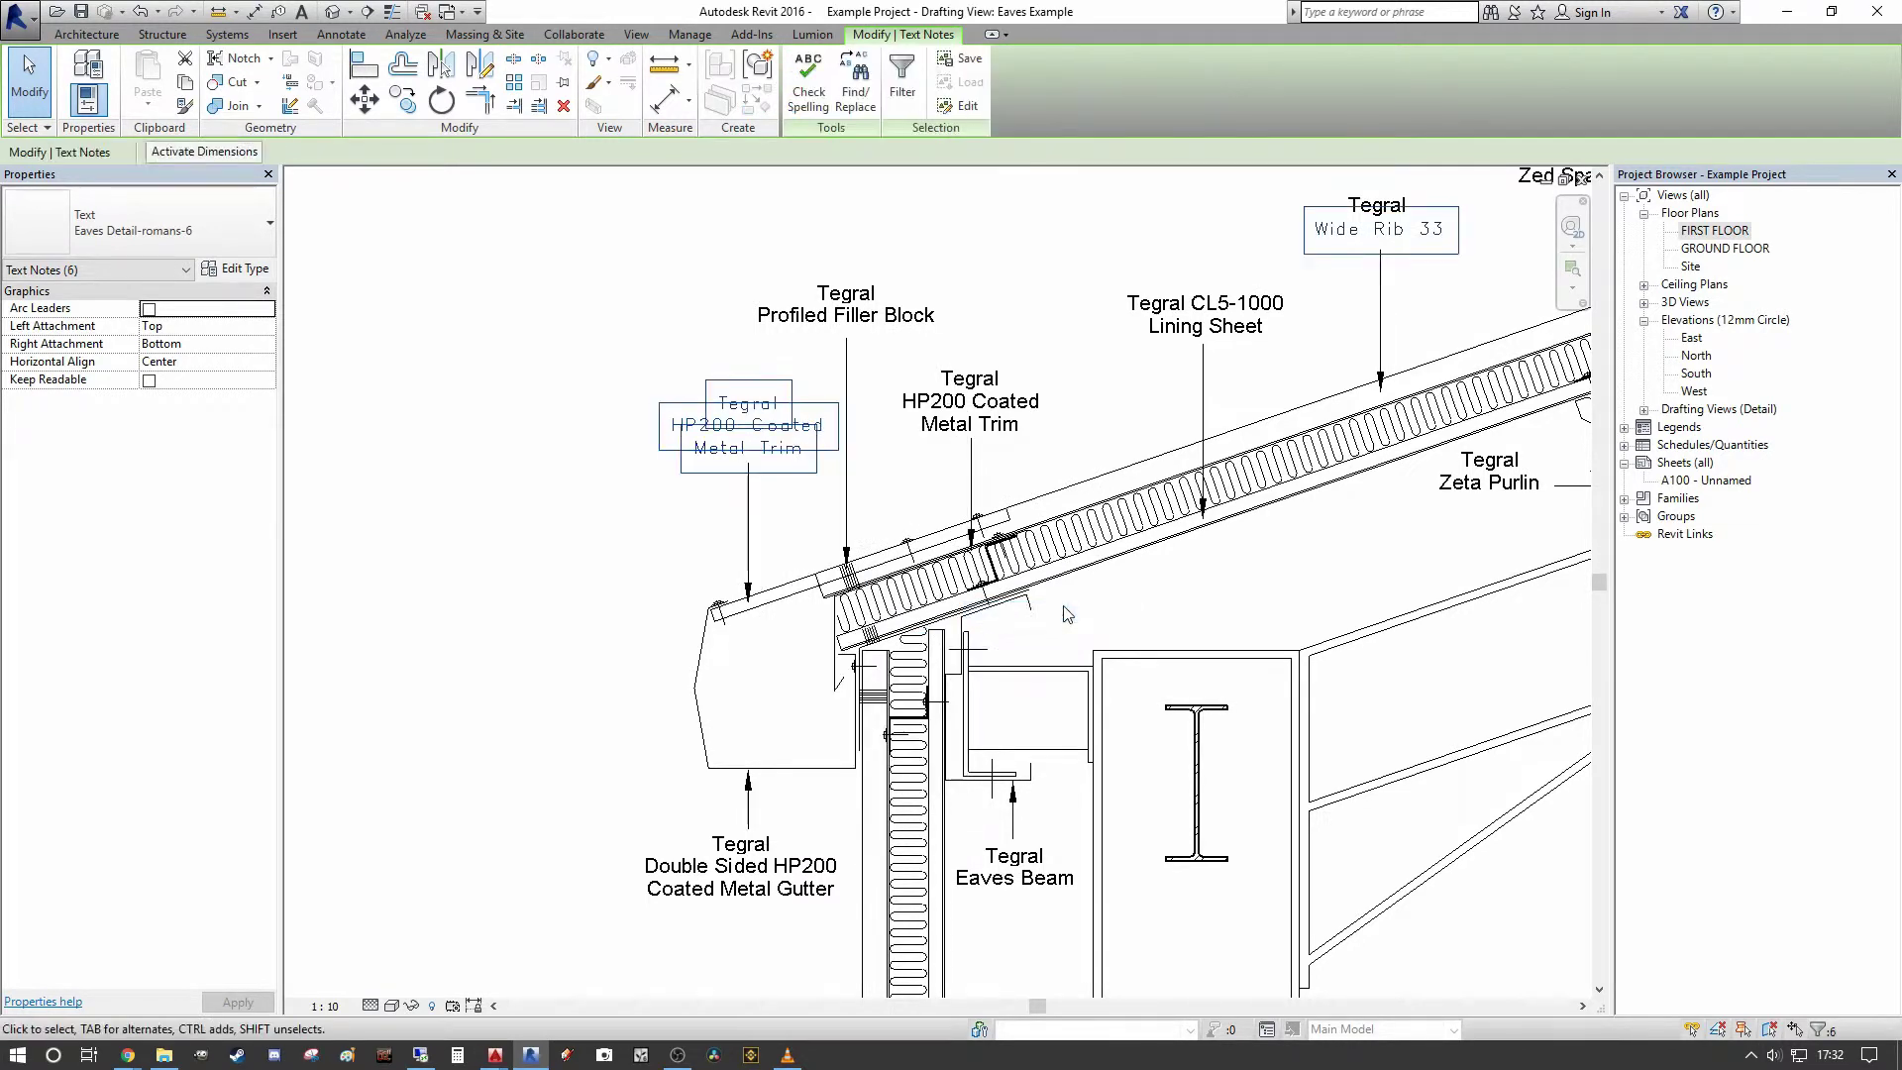
click(216, 234)
click(71, 318)
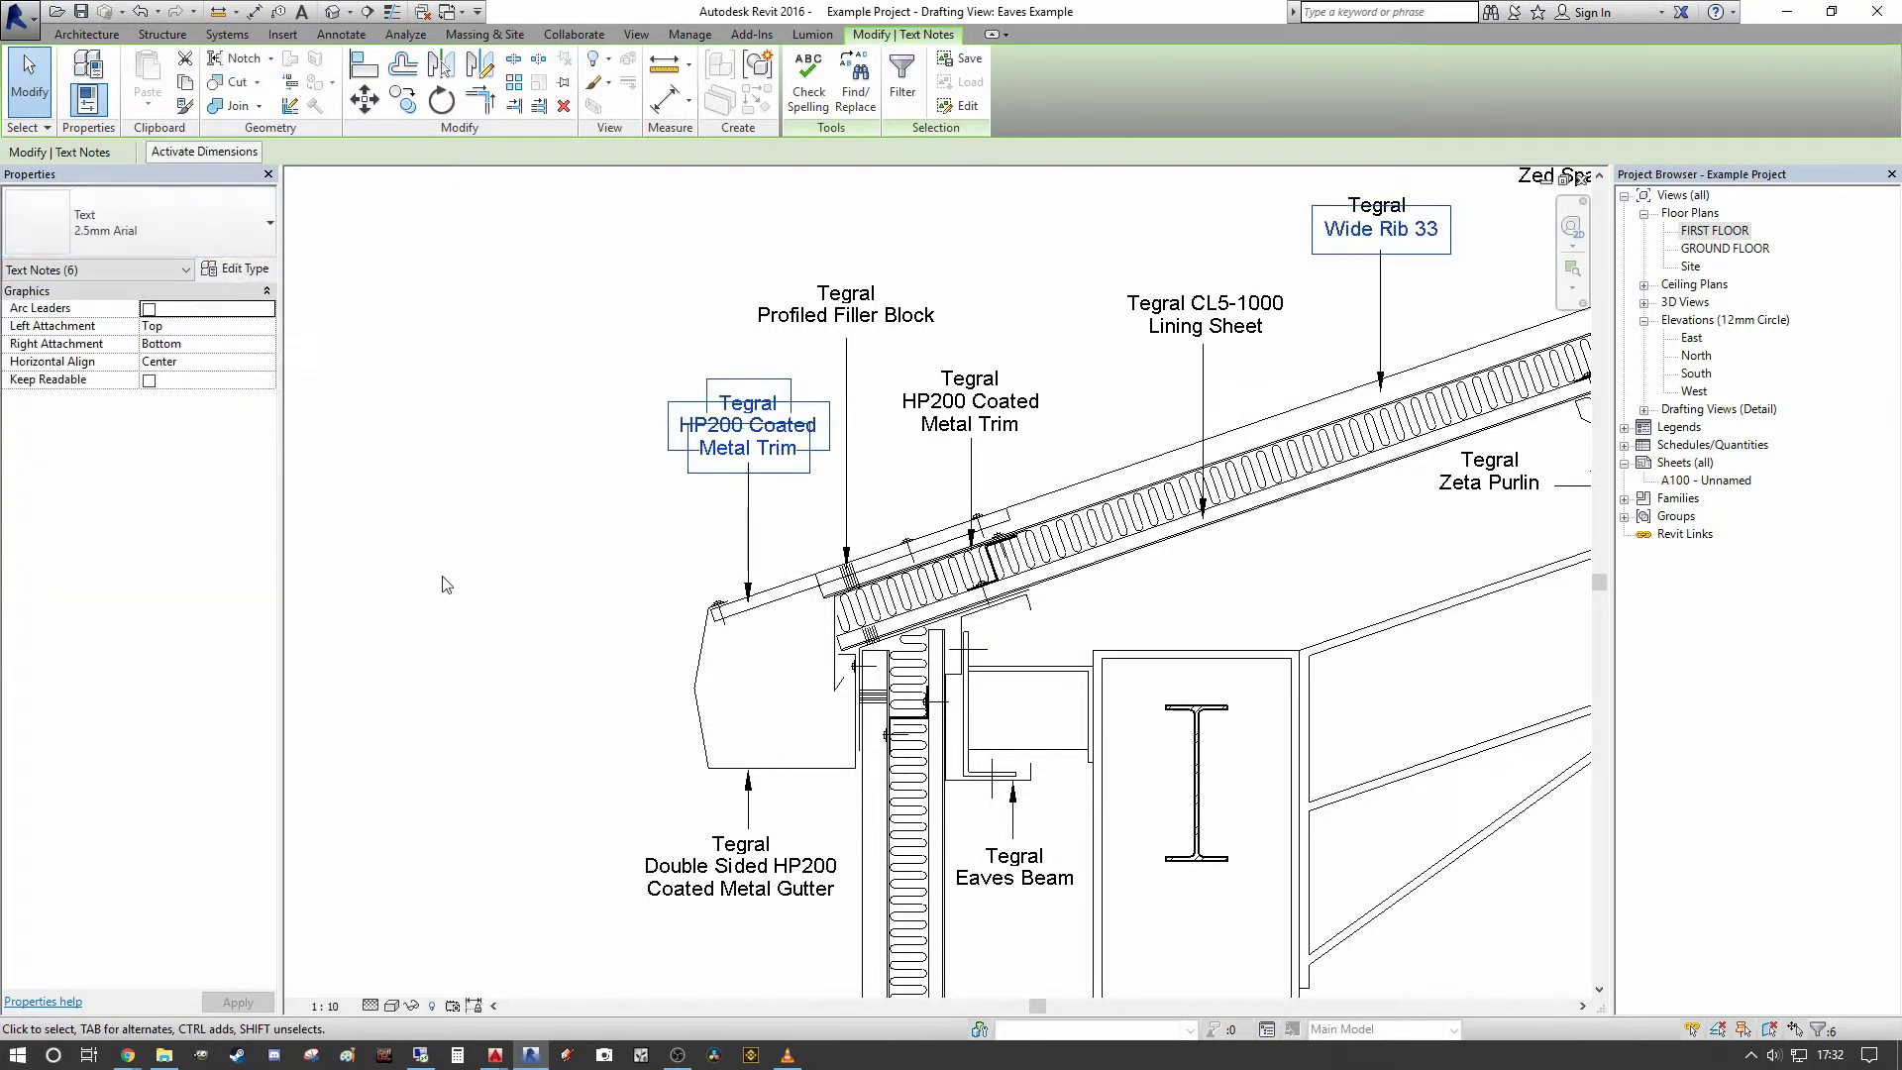
key(Escape)
- Pan and zoom to bring the gutter and wall detail into view
scroll(429, 552, down, 4)
scroll(1040, 500, down, 1)
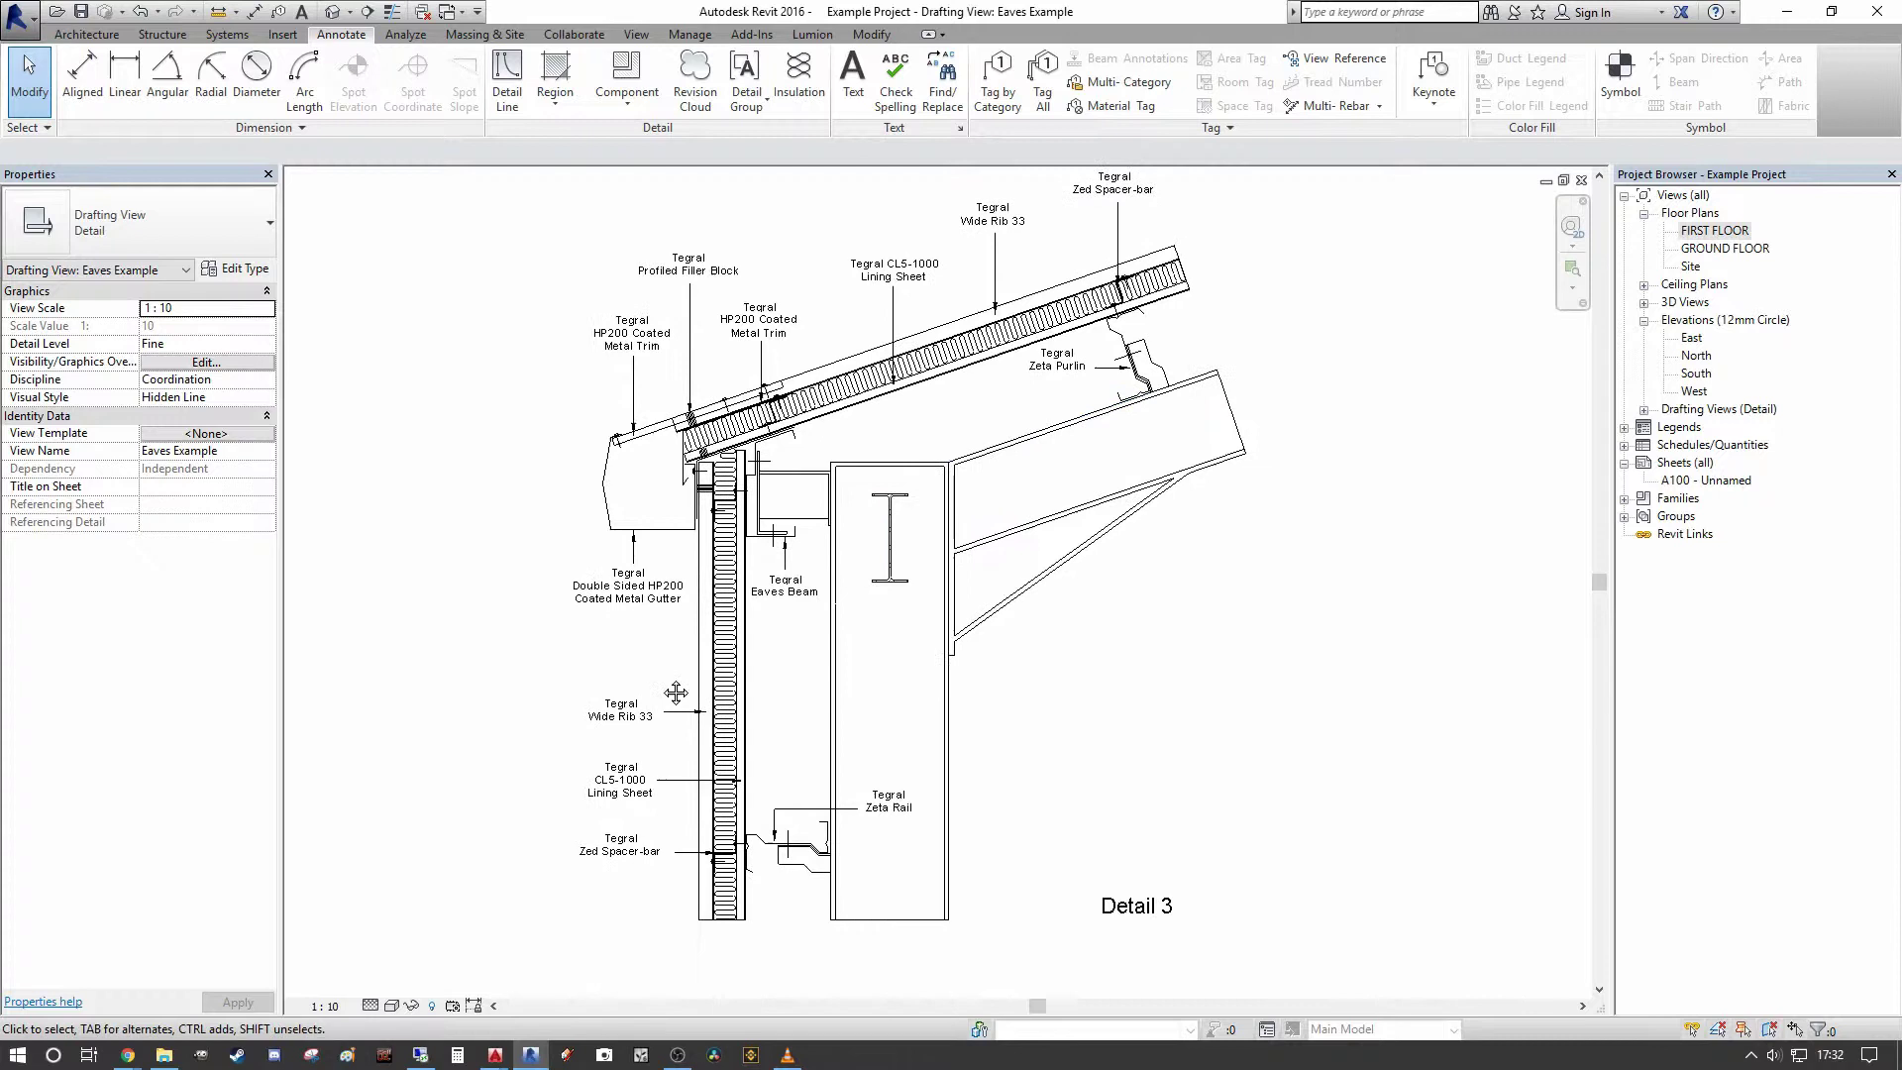
scroll(595, 693, up, 3)
middle_drag(753, 615, 892, 606)
scroll(892, 606, down, 3)
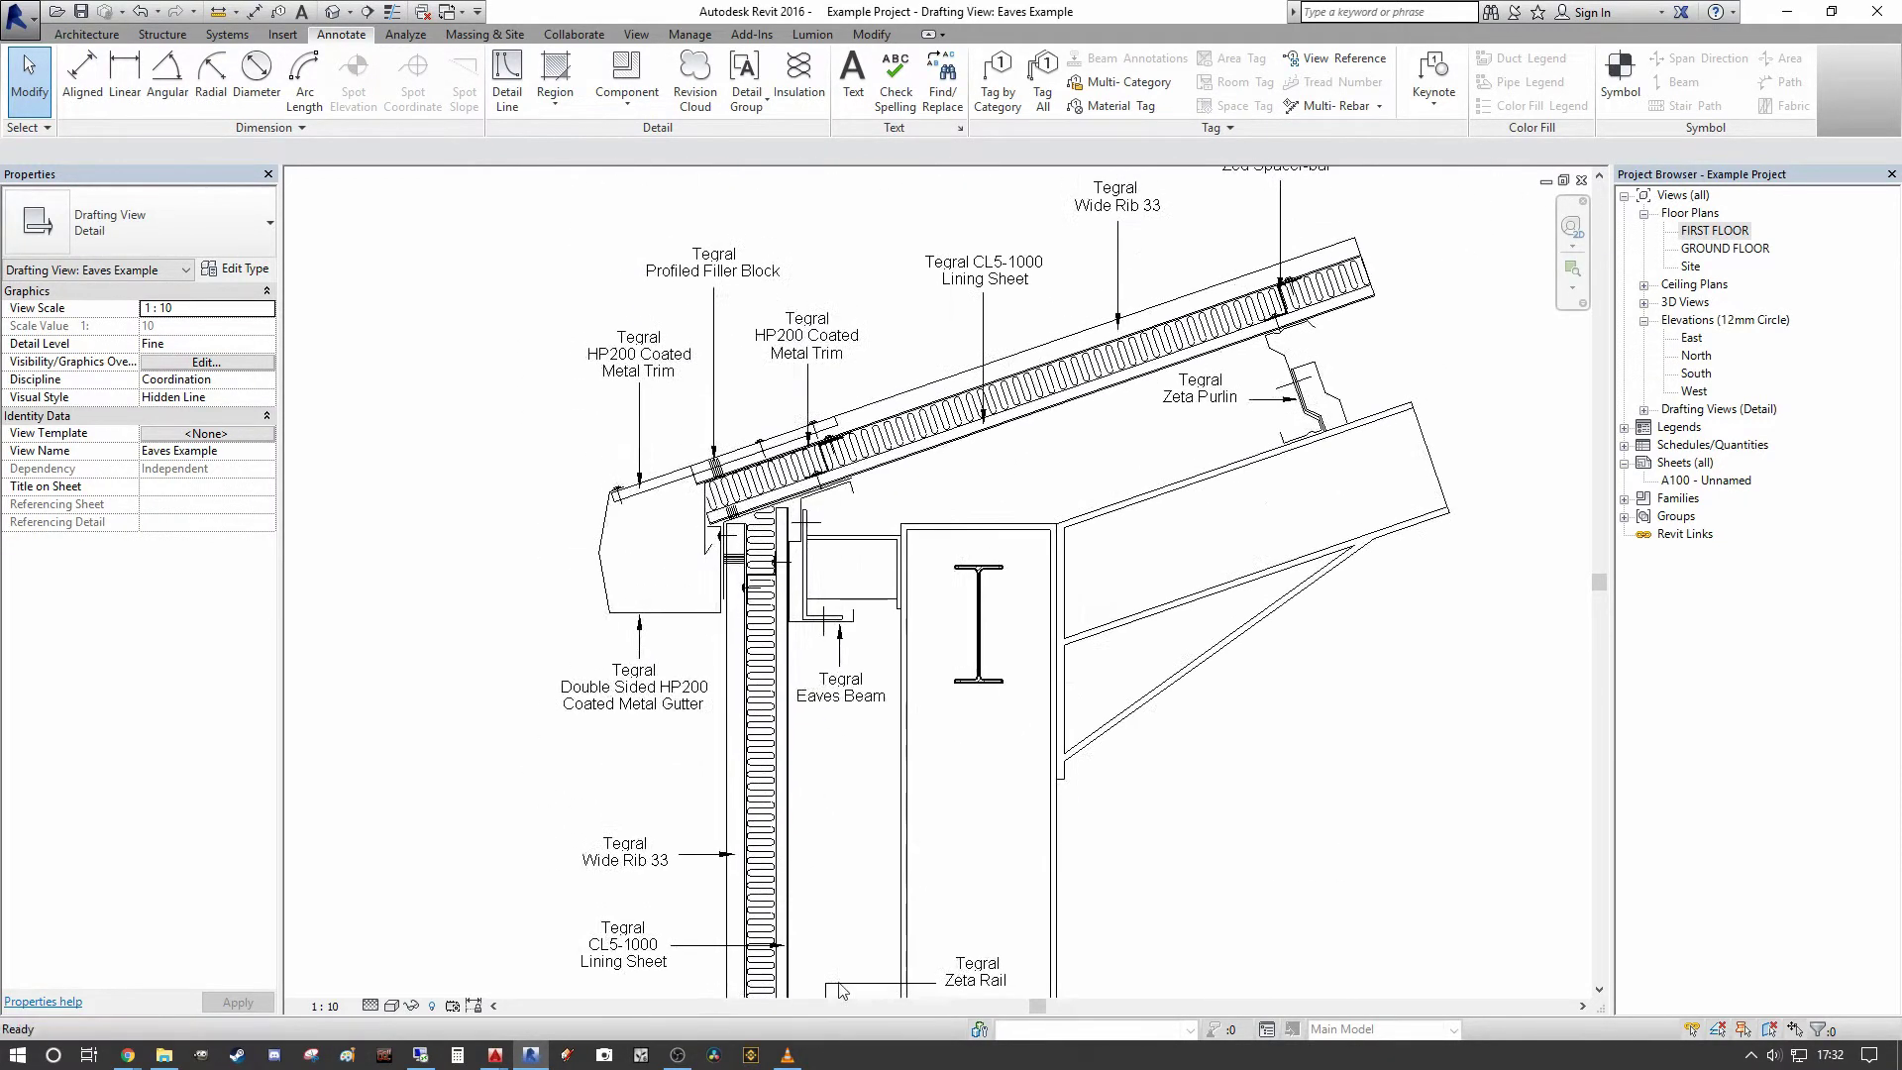
middle_drag(614, 530, 660, 660)
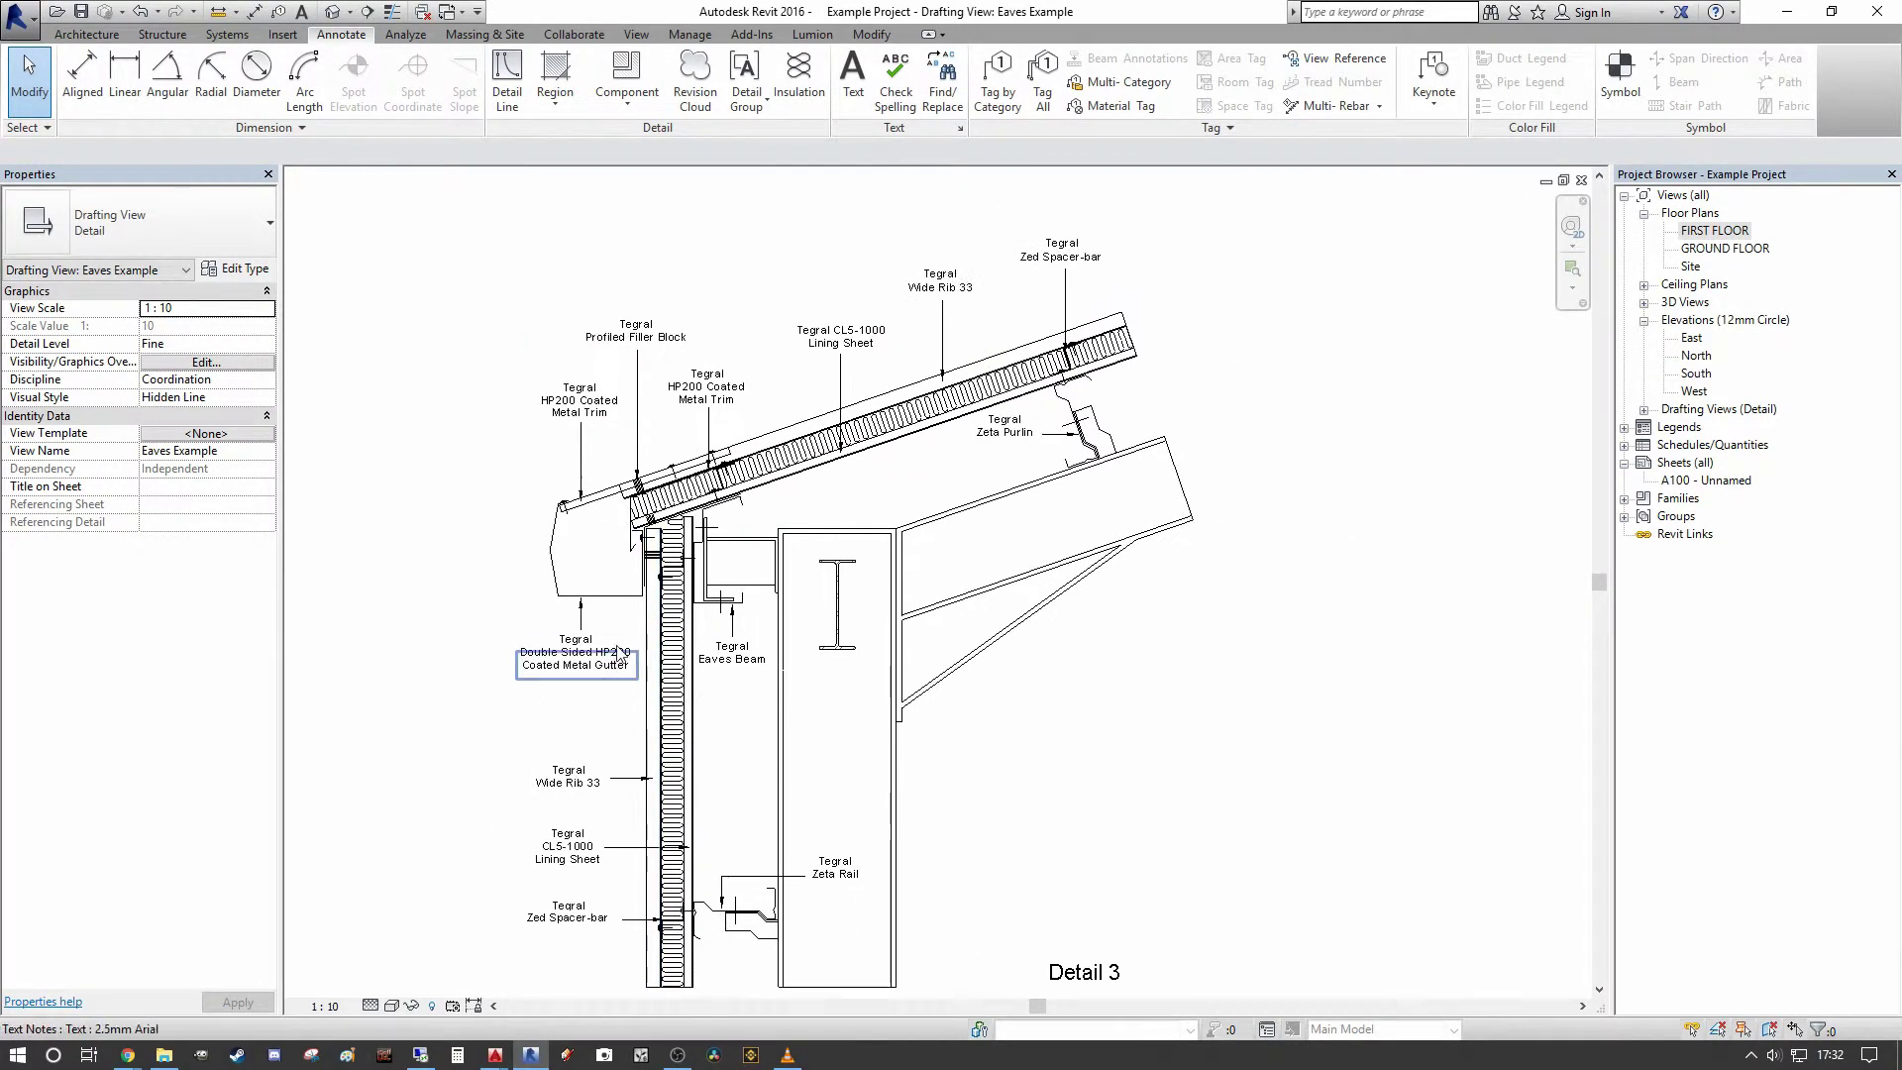
middle_drag(1257, 632, 1180, 565)
scroll(833, 650, up, 2)
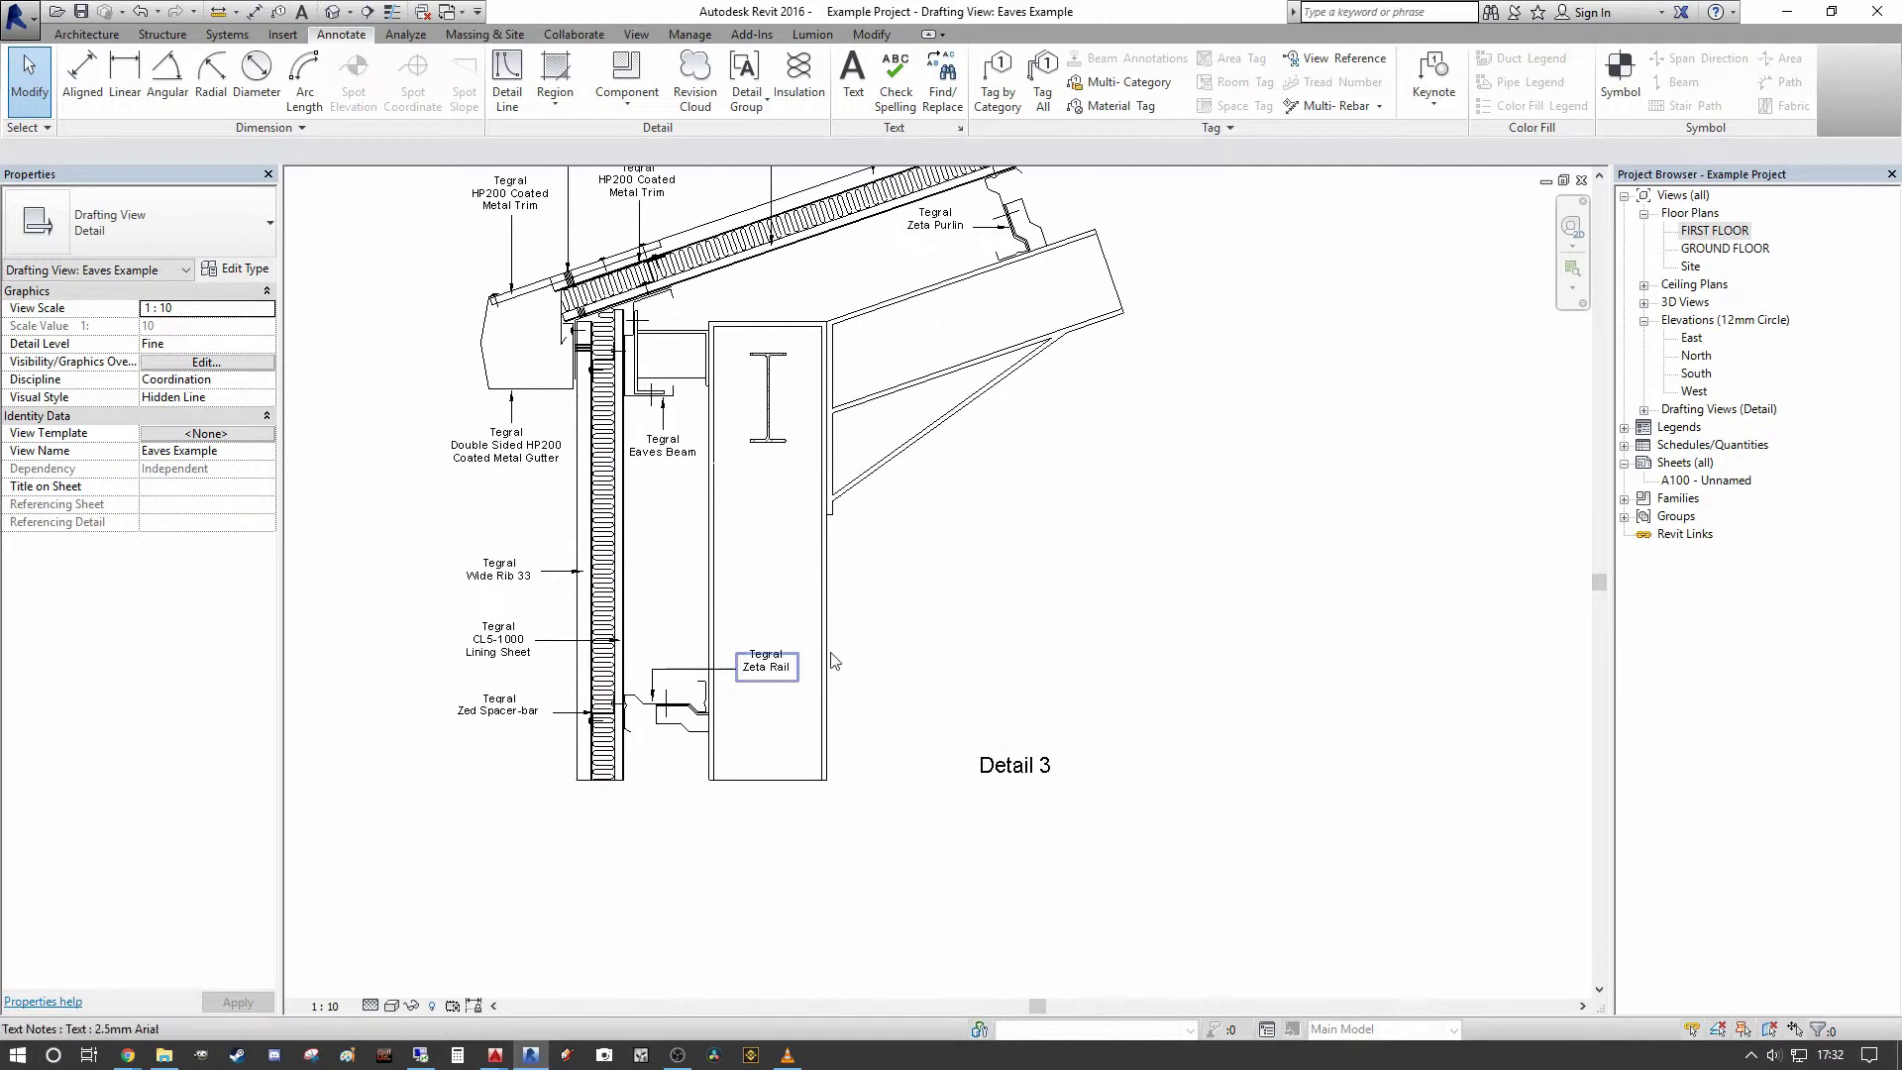
middle_drag(832, 581, 1220, 606)
scroll(976, 630, down, 5)
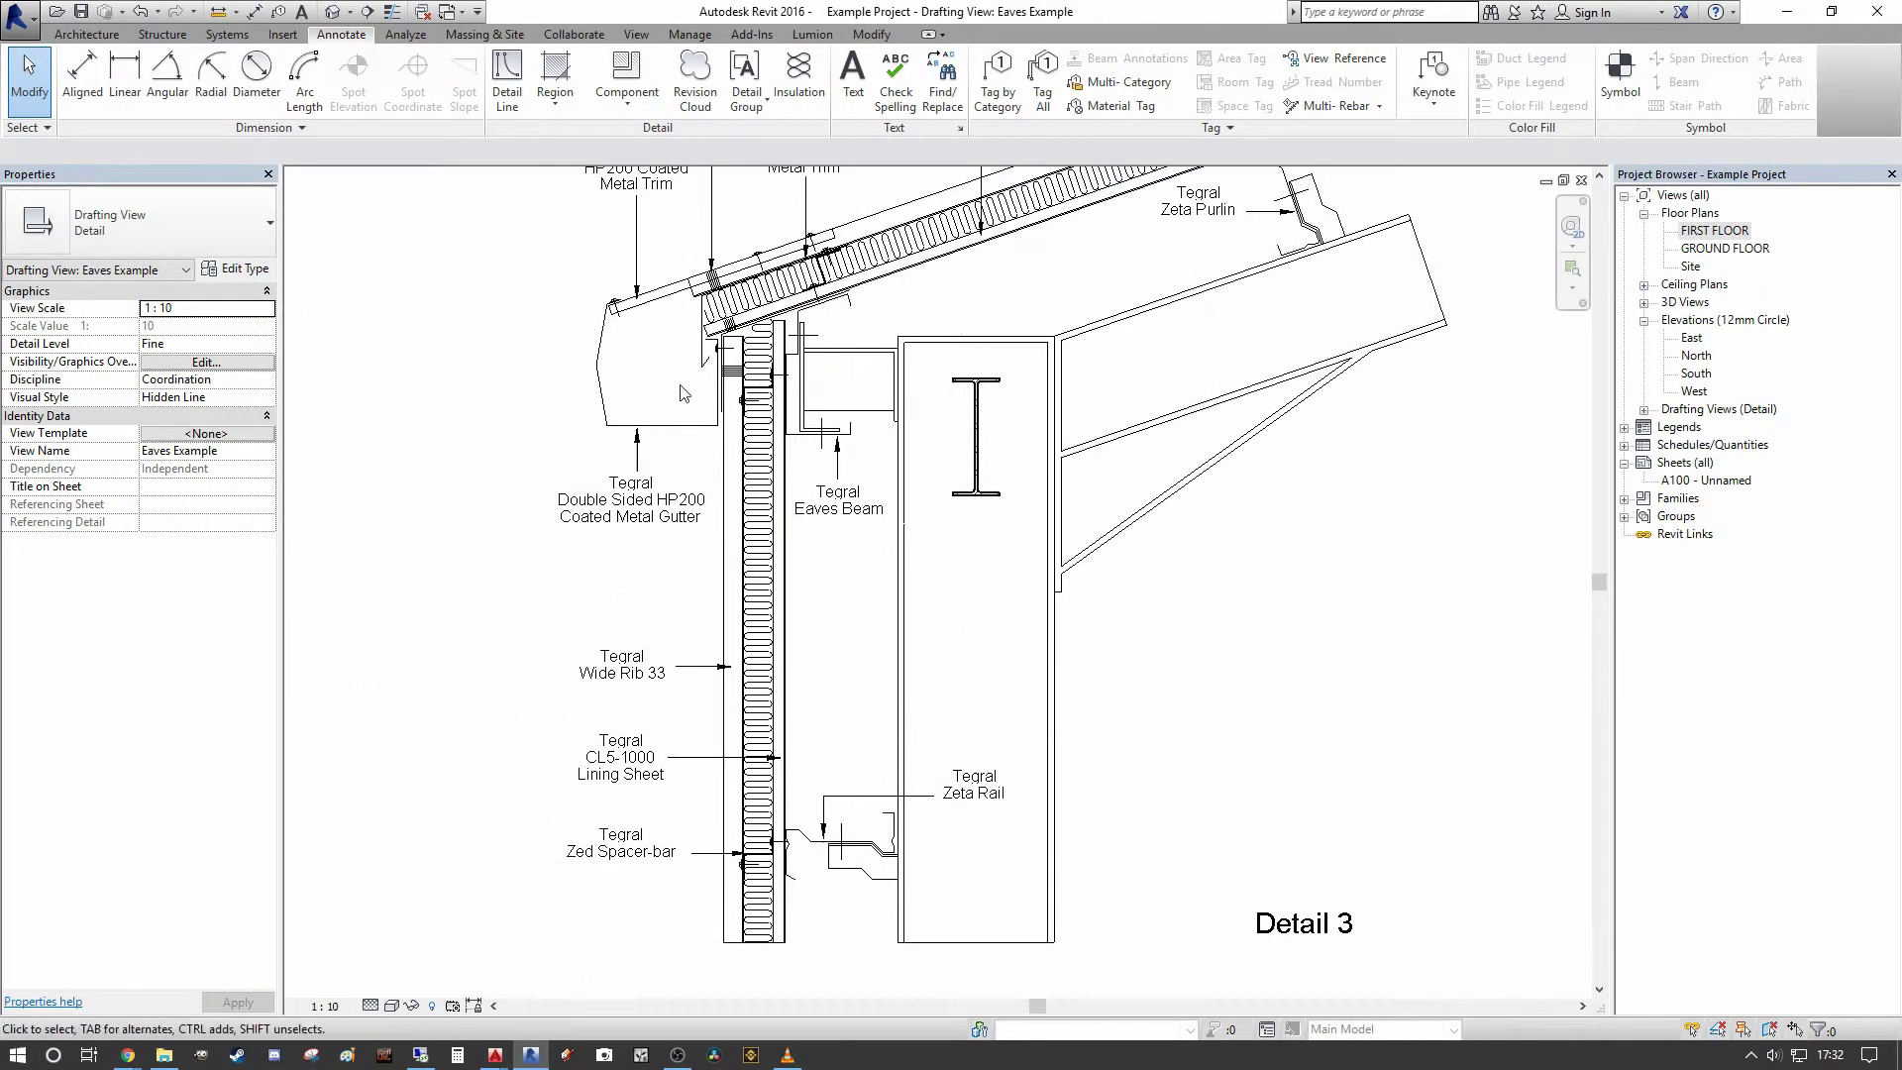
scroll(624, 416, up, 5)
scroll(593, 420, down, 3)
middle_drag(592, 420, 502, 543)
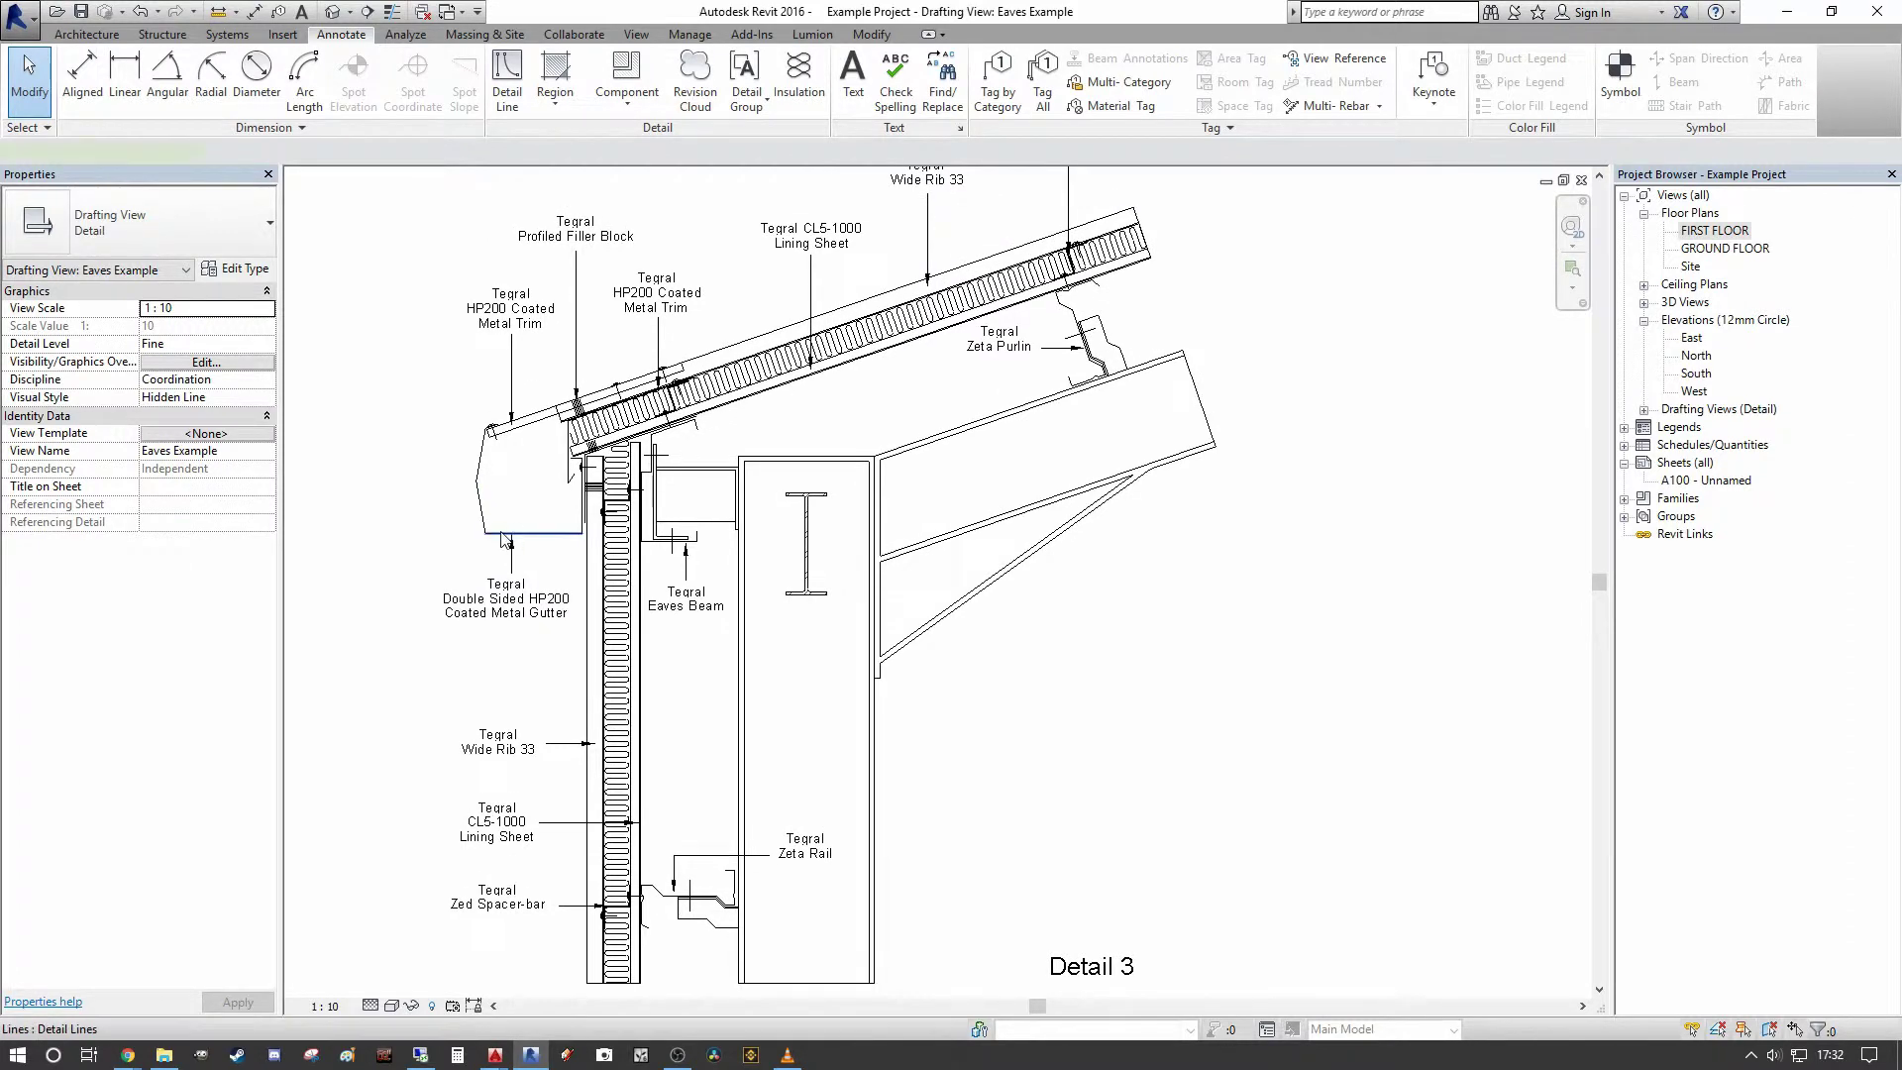
click(501, 534)
right_click(426, 549)
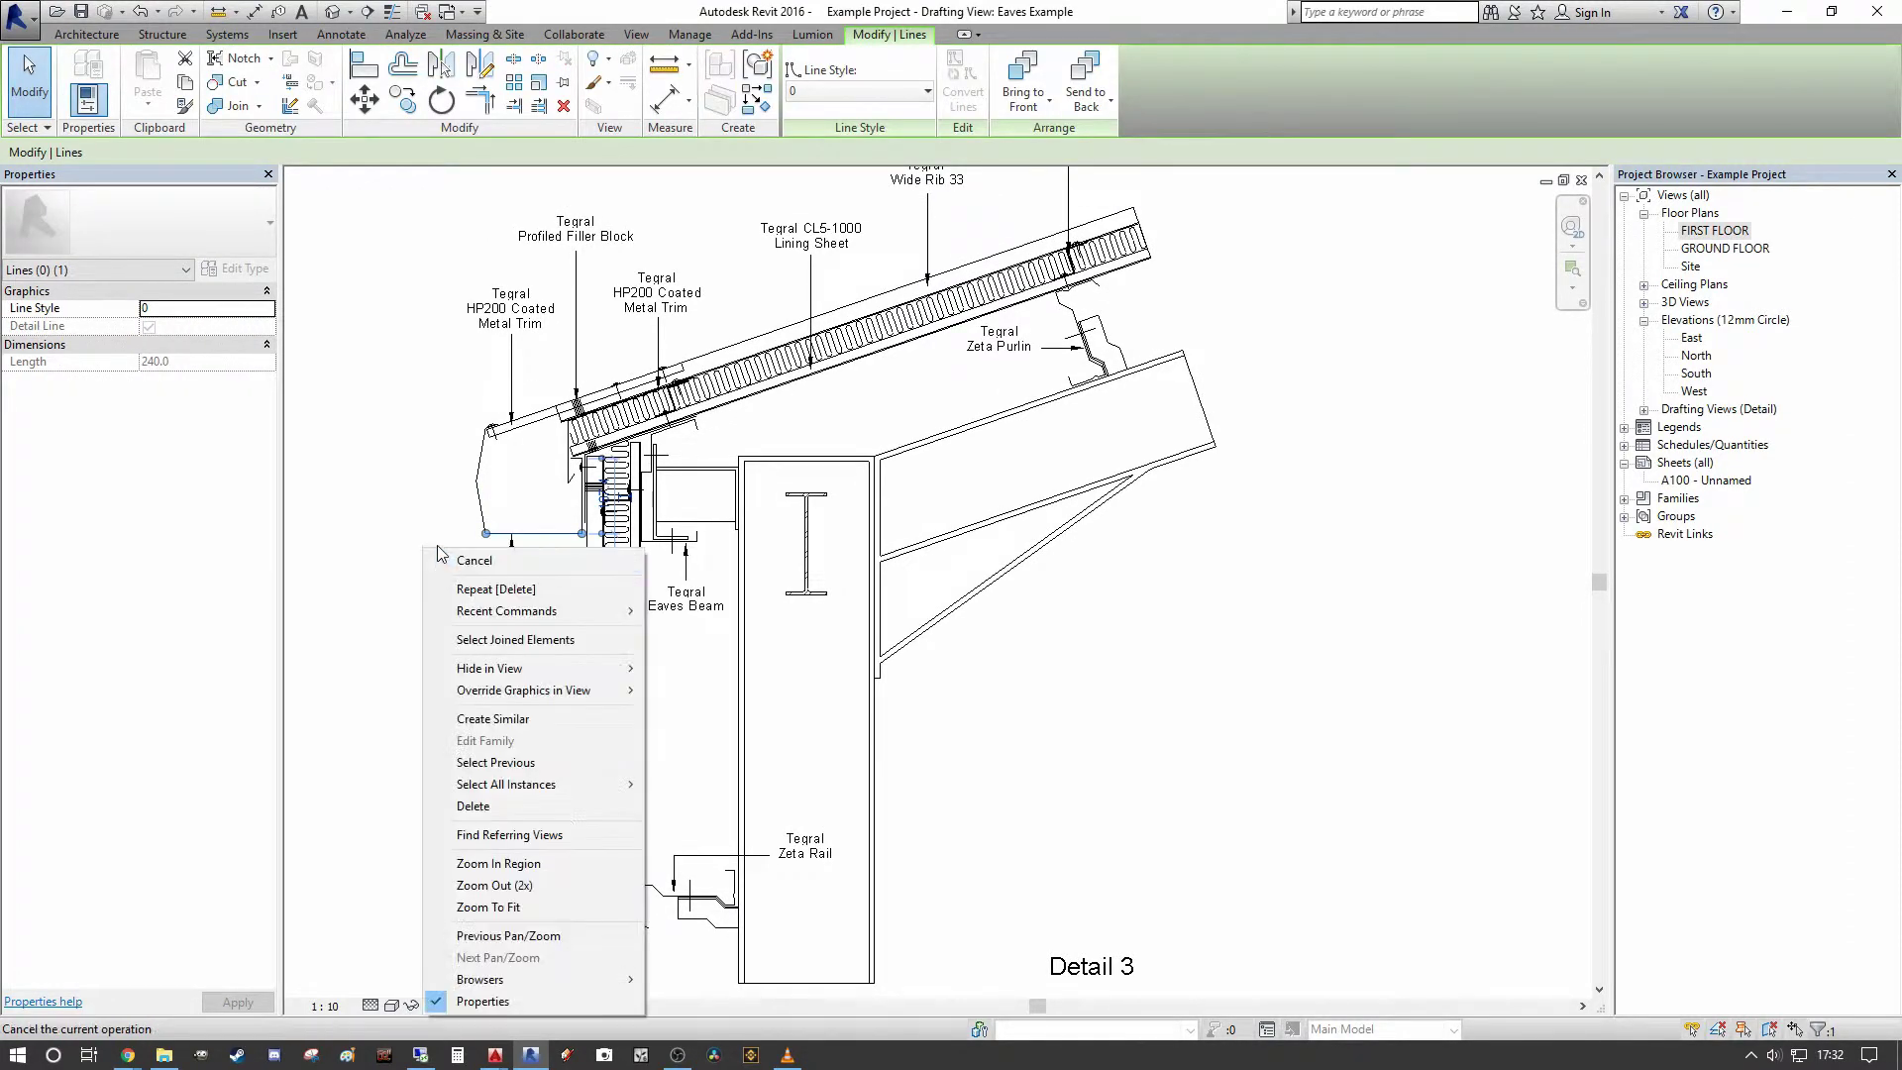
mouse_move(585, 691)
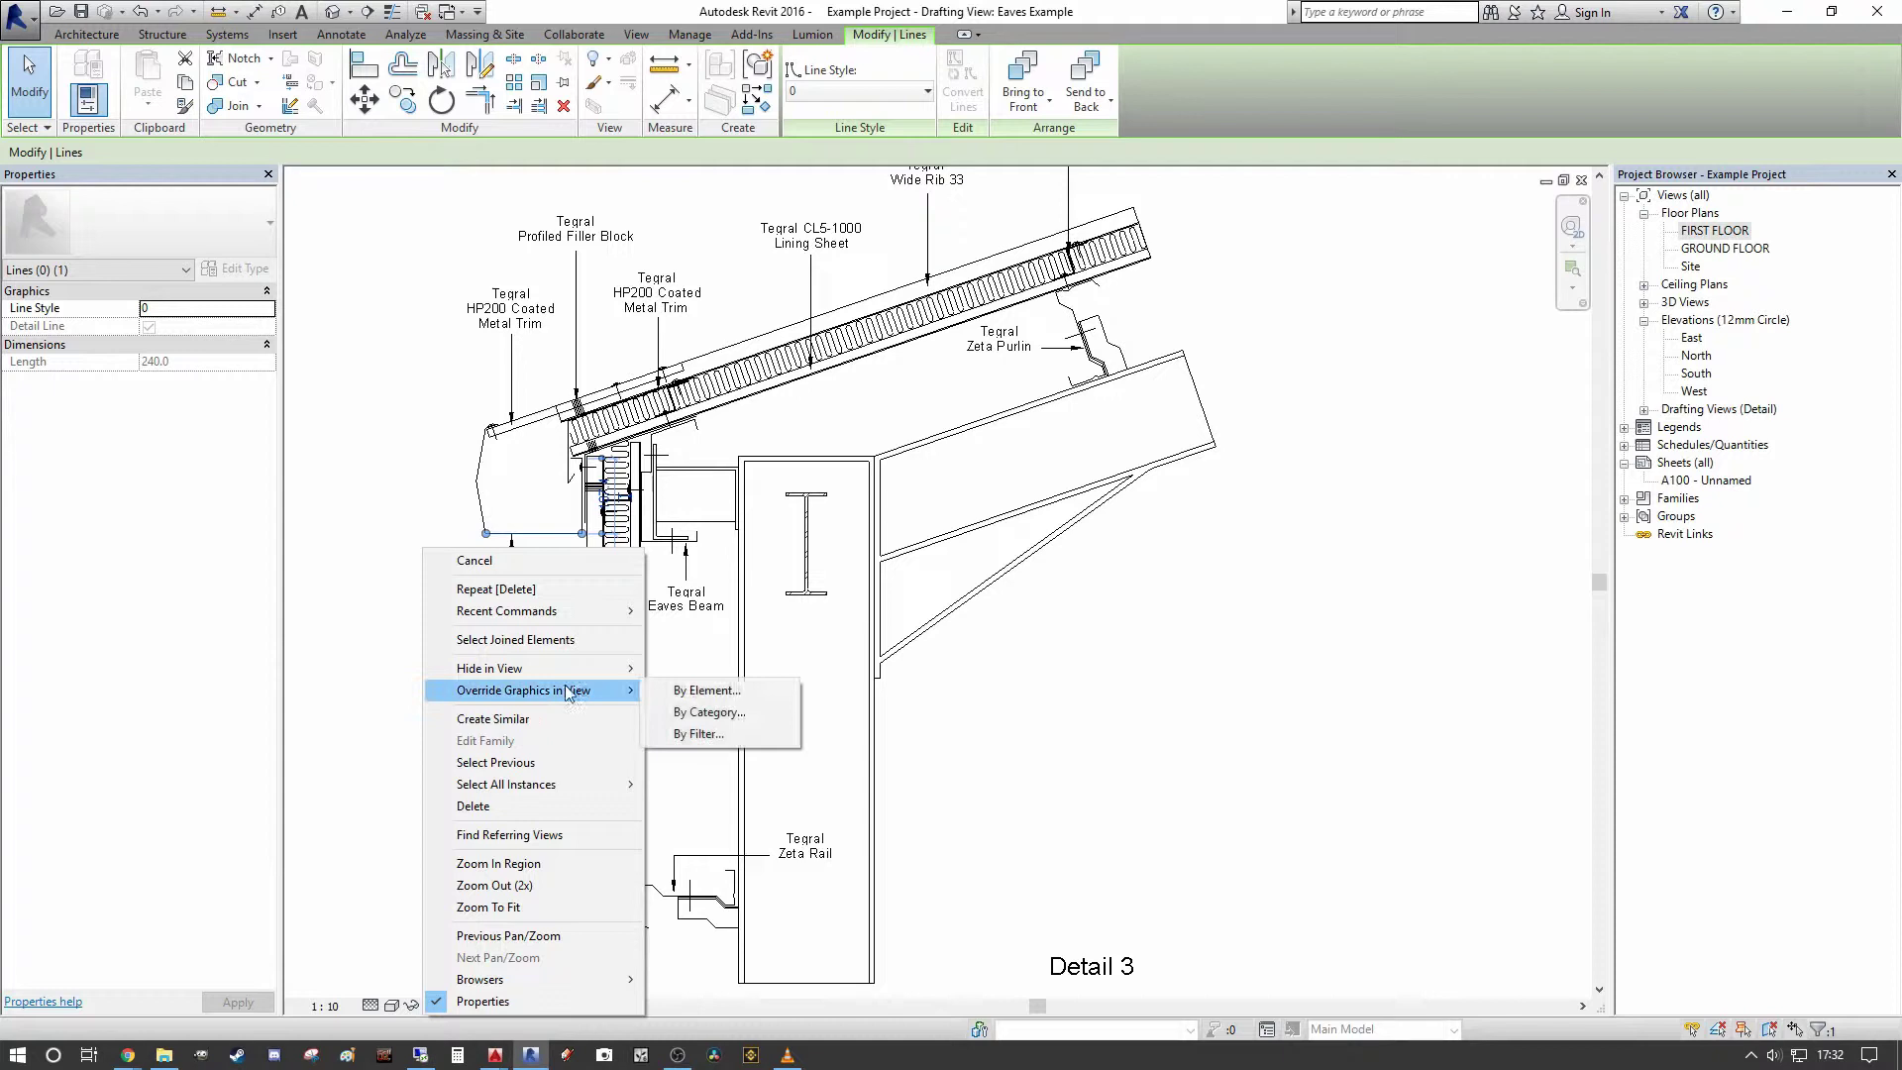
click(1215, 693)
click(1214, 694)
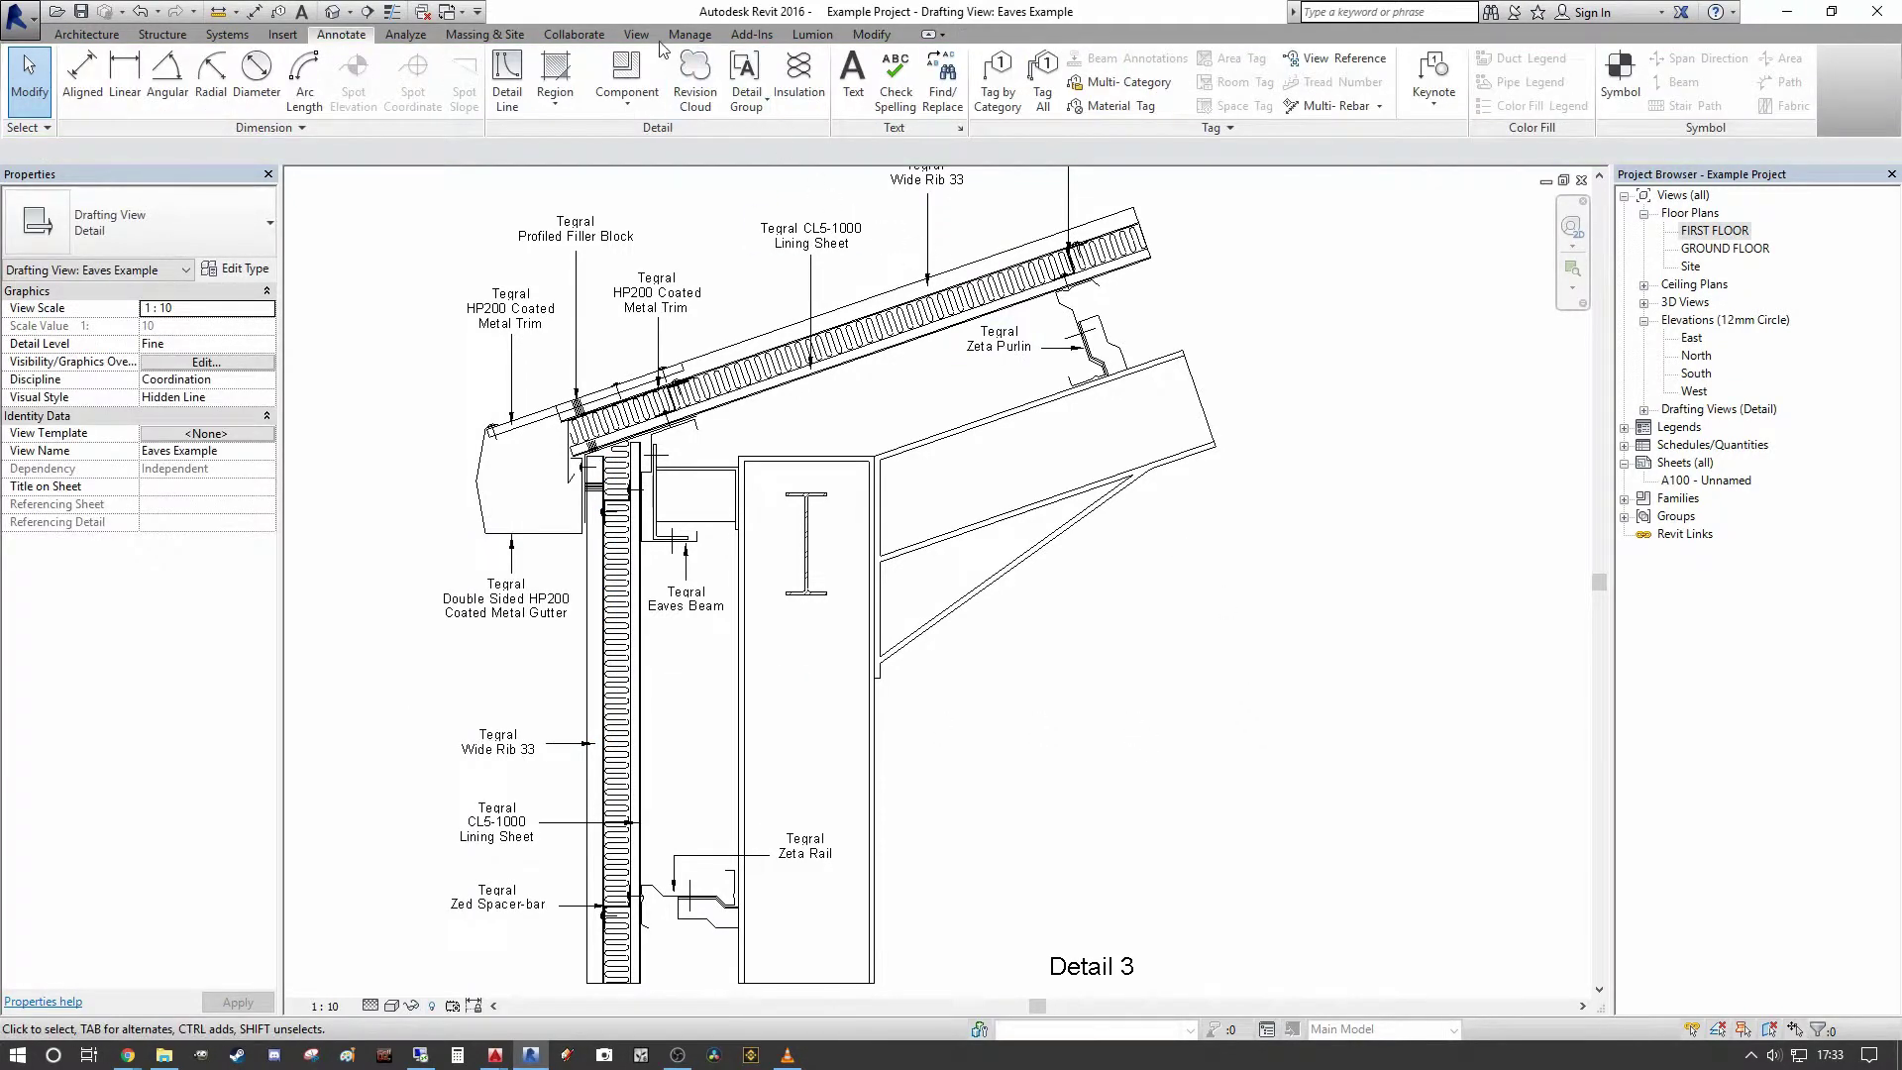
- Open the Line Styles settings and expand the Lines category to show its subcategories
click(690, 35)
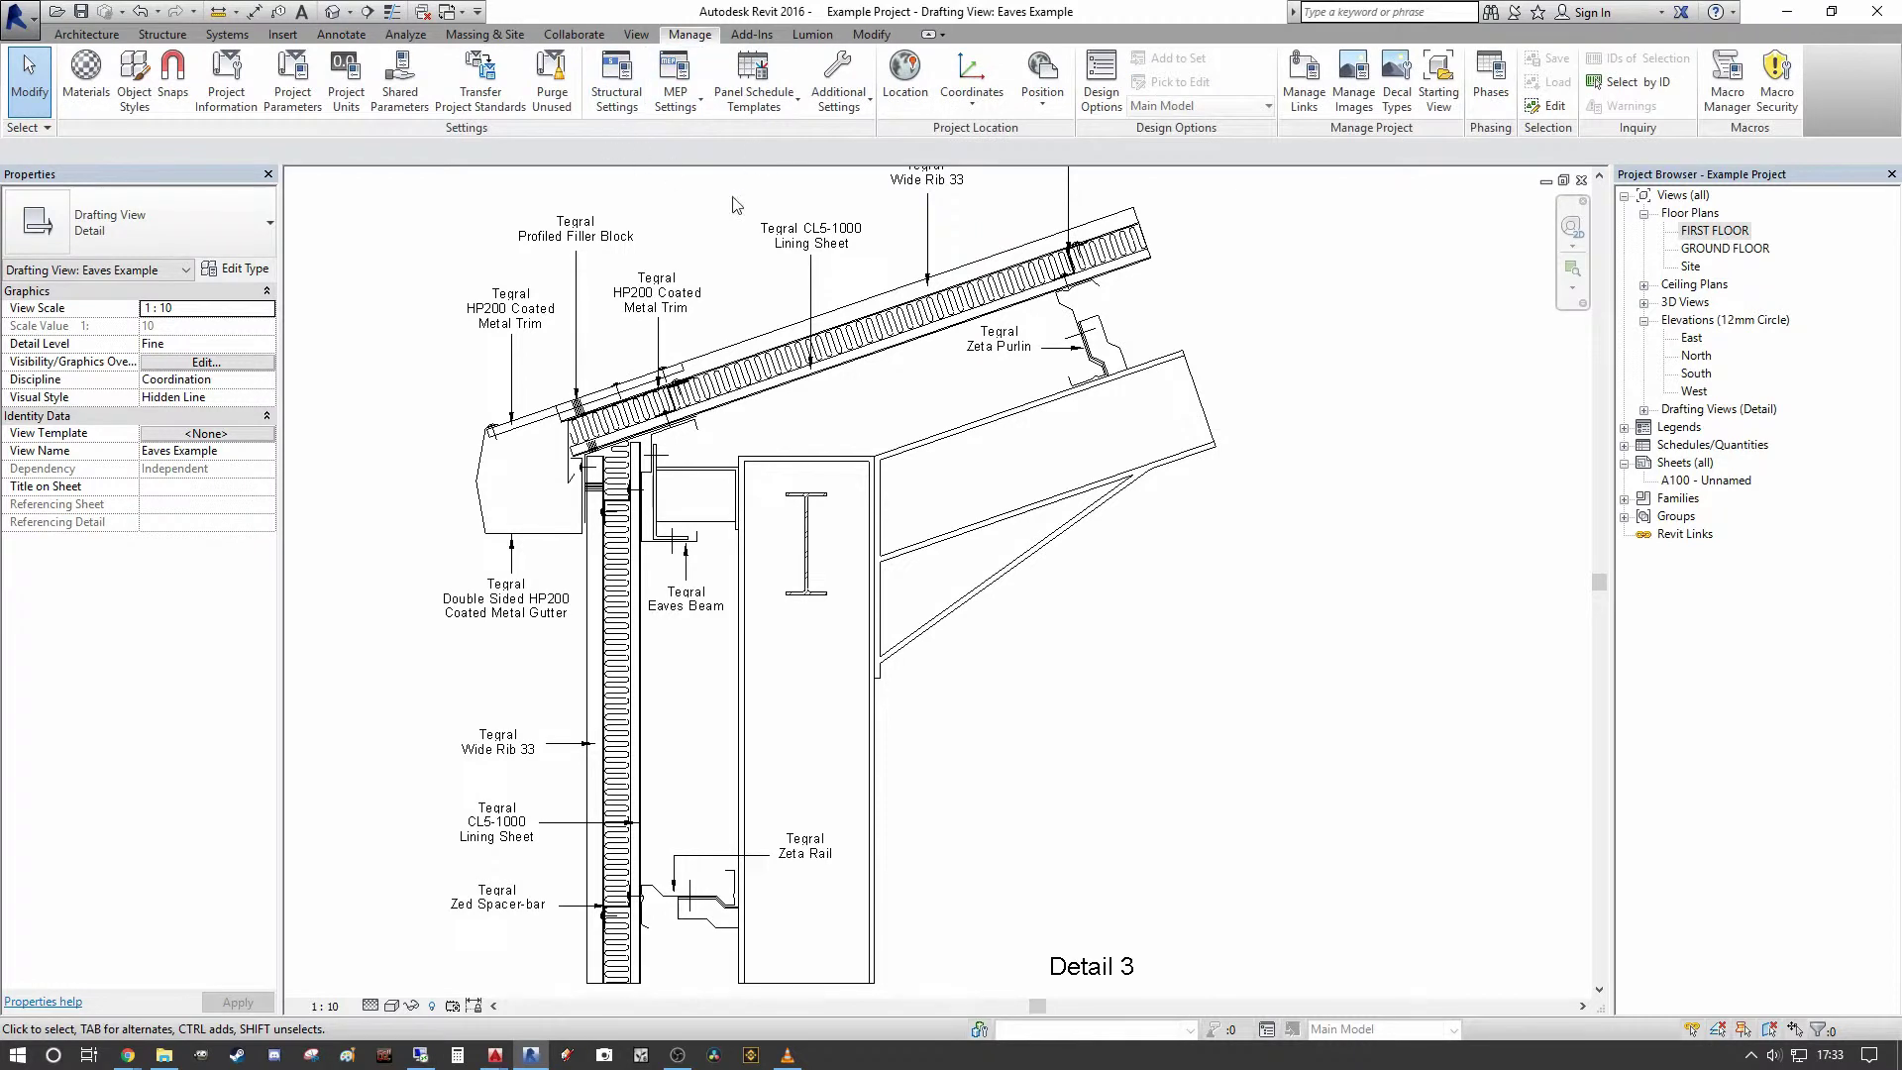
click(849, 105)
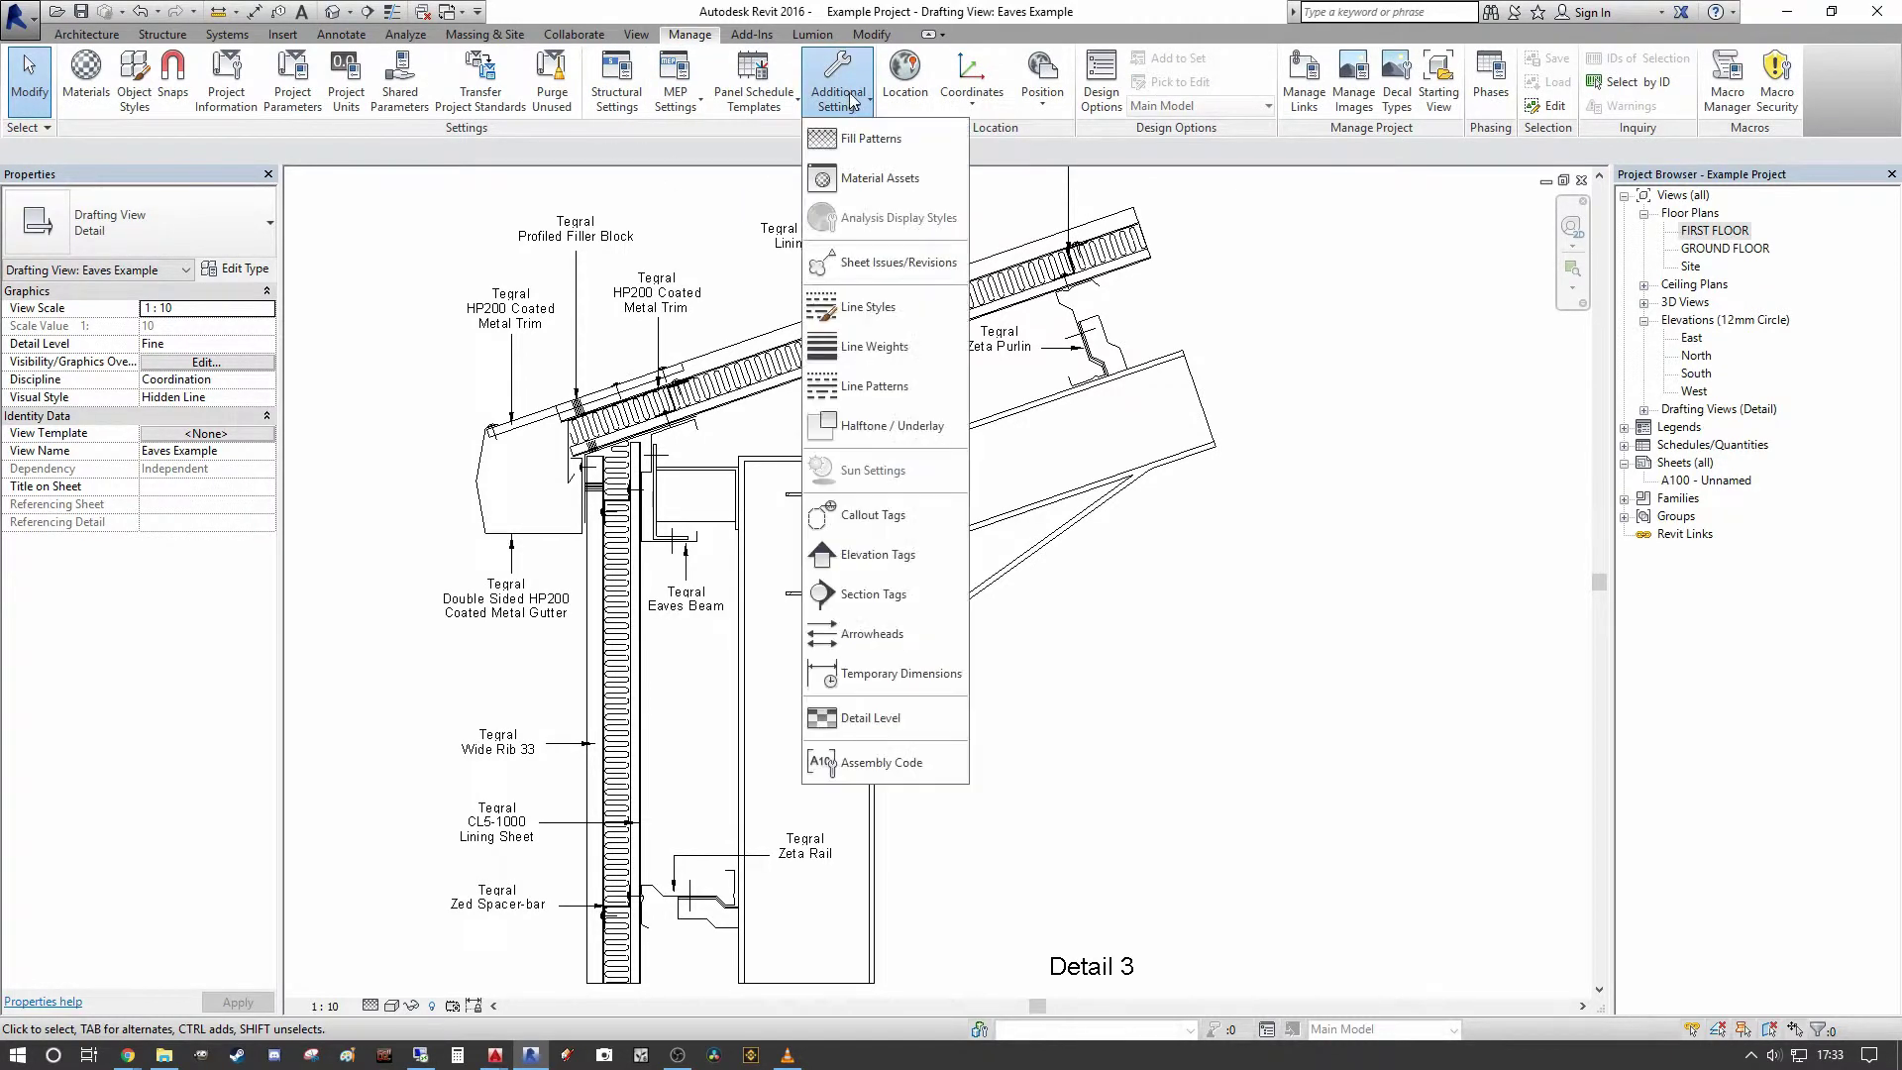
click(876, 307)
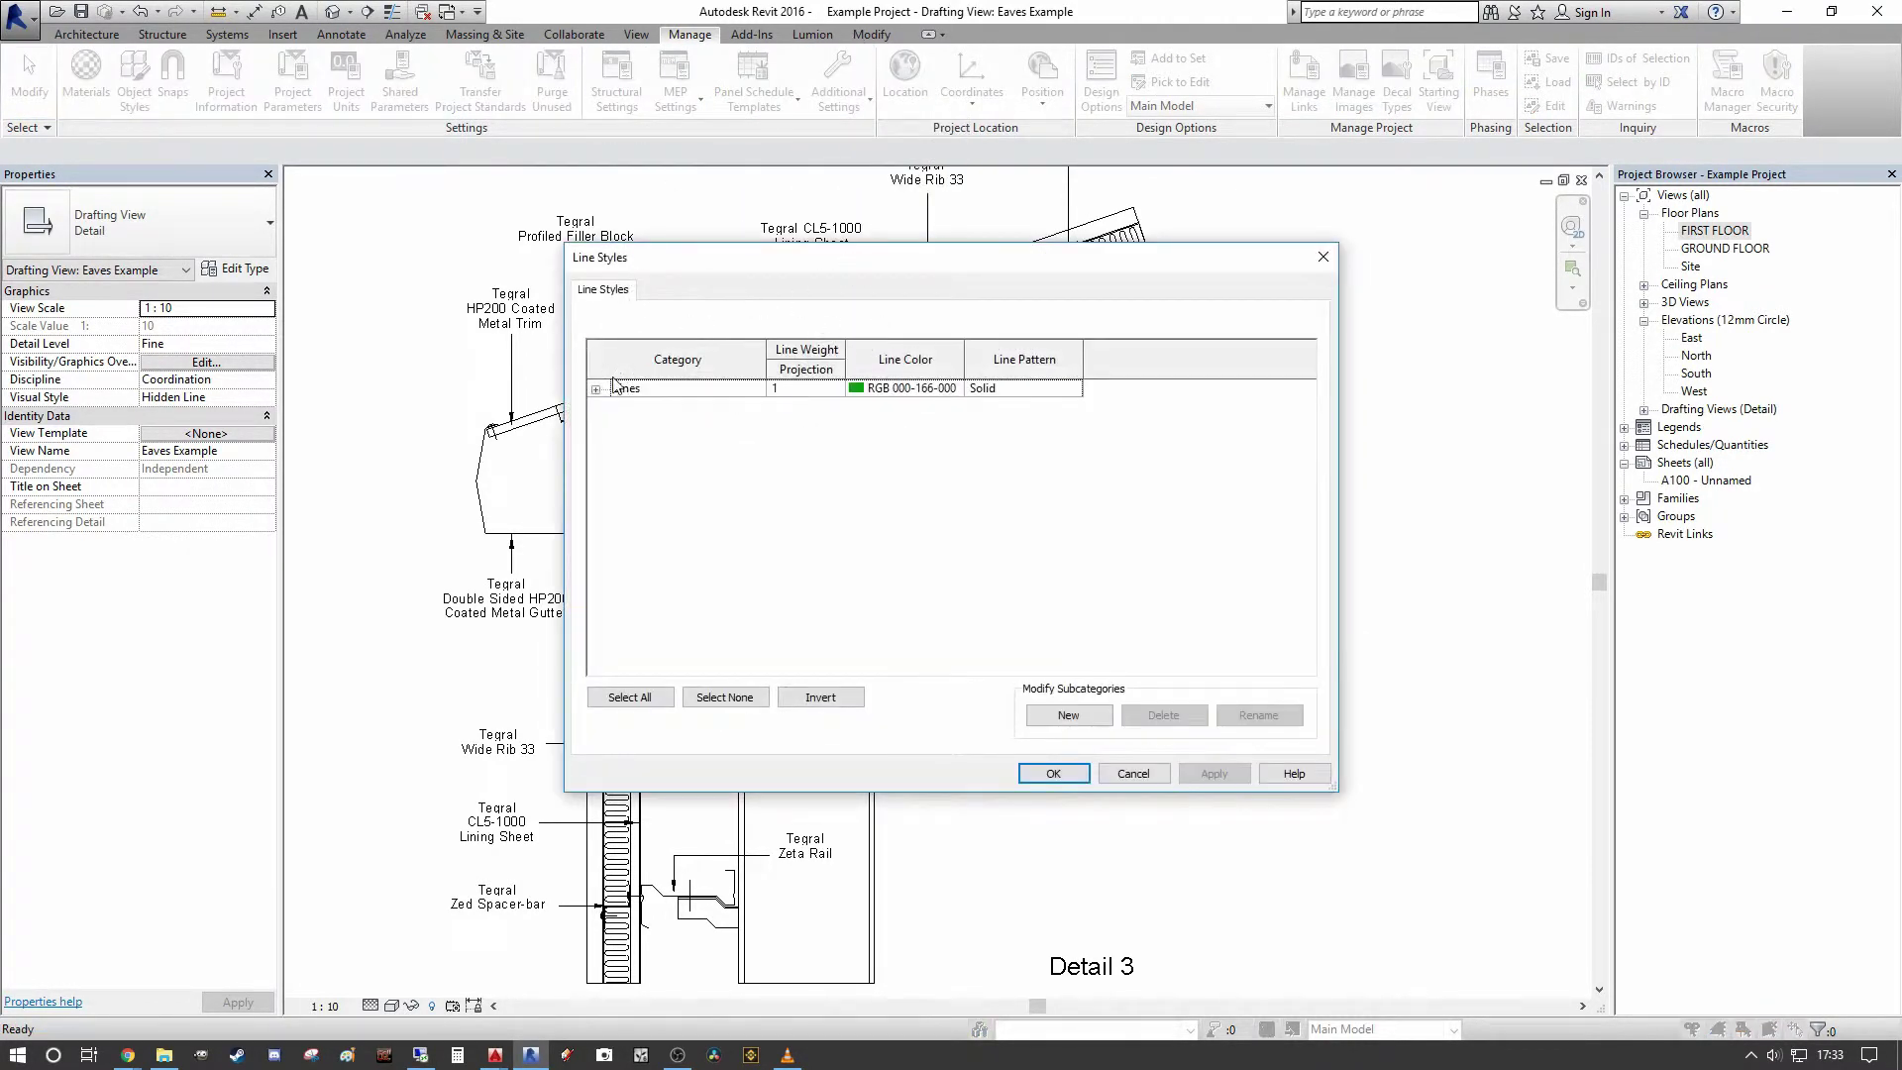
click(595, 390)
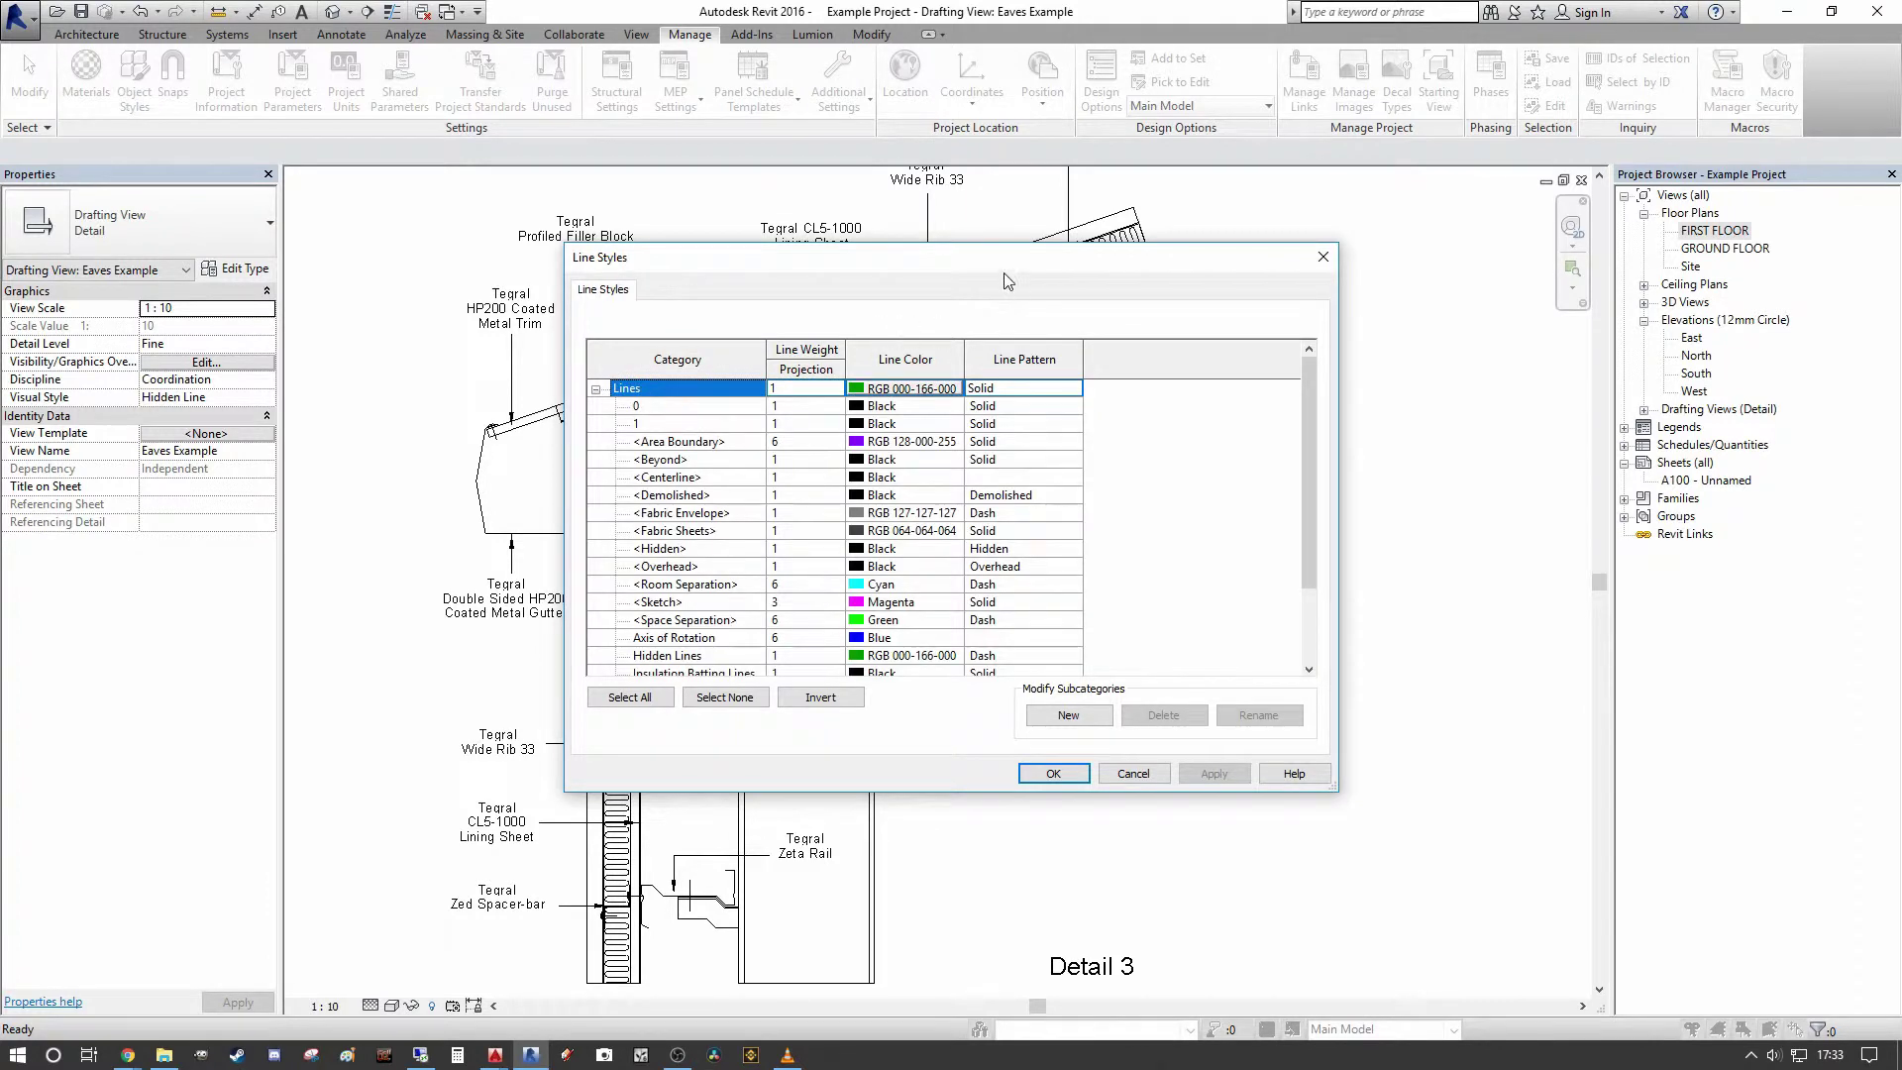
mouse_move(1025, 268)
mouse_down()
mouse_move(1522, 253)
mouse_move(1489, 248)
mouse_up()
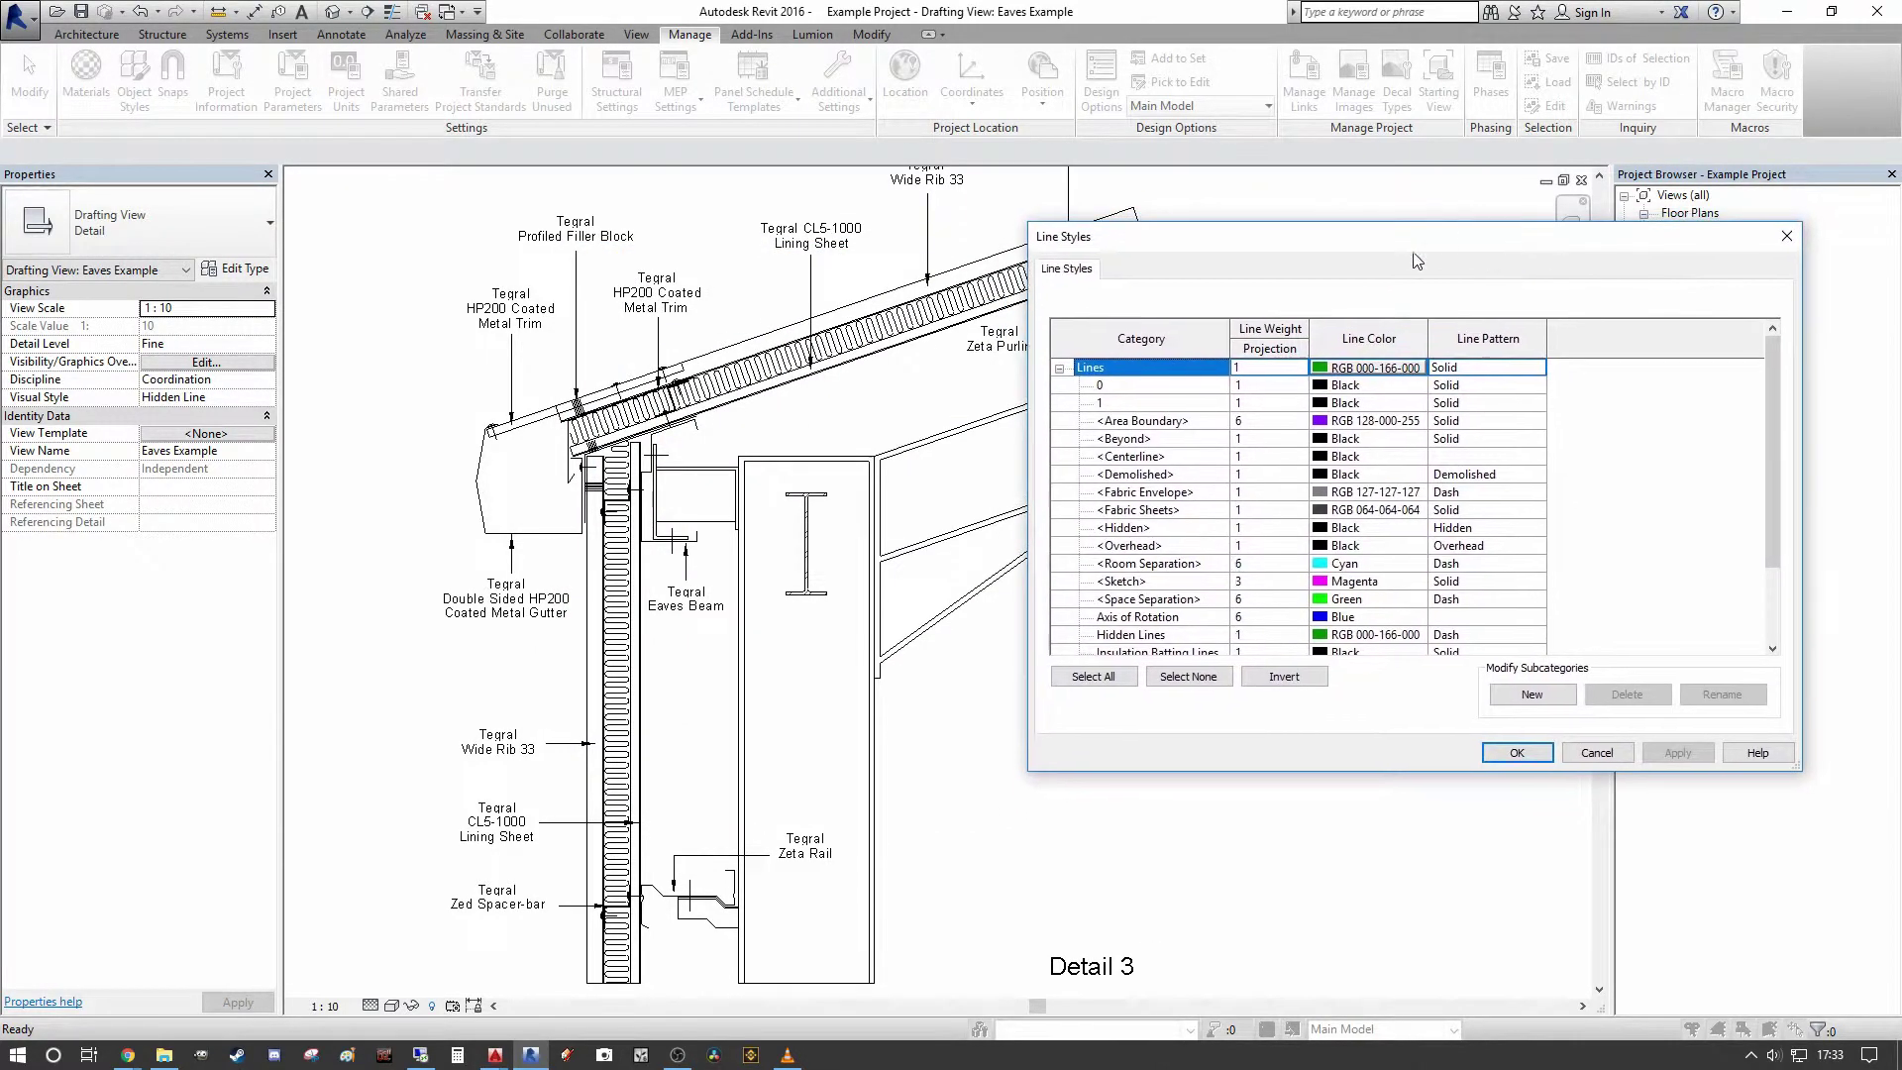
mouse_move(1767, 422)
mouse_down()
mouse_move(1769, 561)
mouse_move(1774, 401)
mouse_up()
- Give line subcategory 0 weight 4 and subcategory 1 weight 6
click(1267, 385)
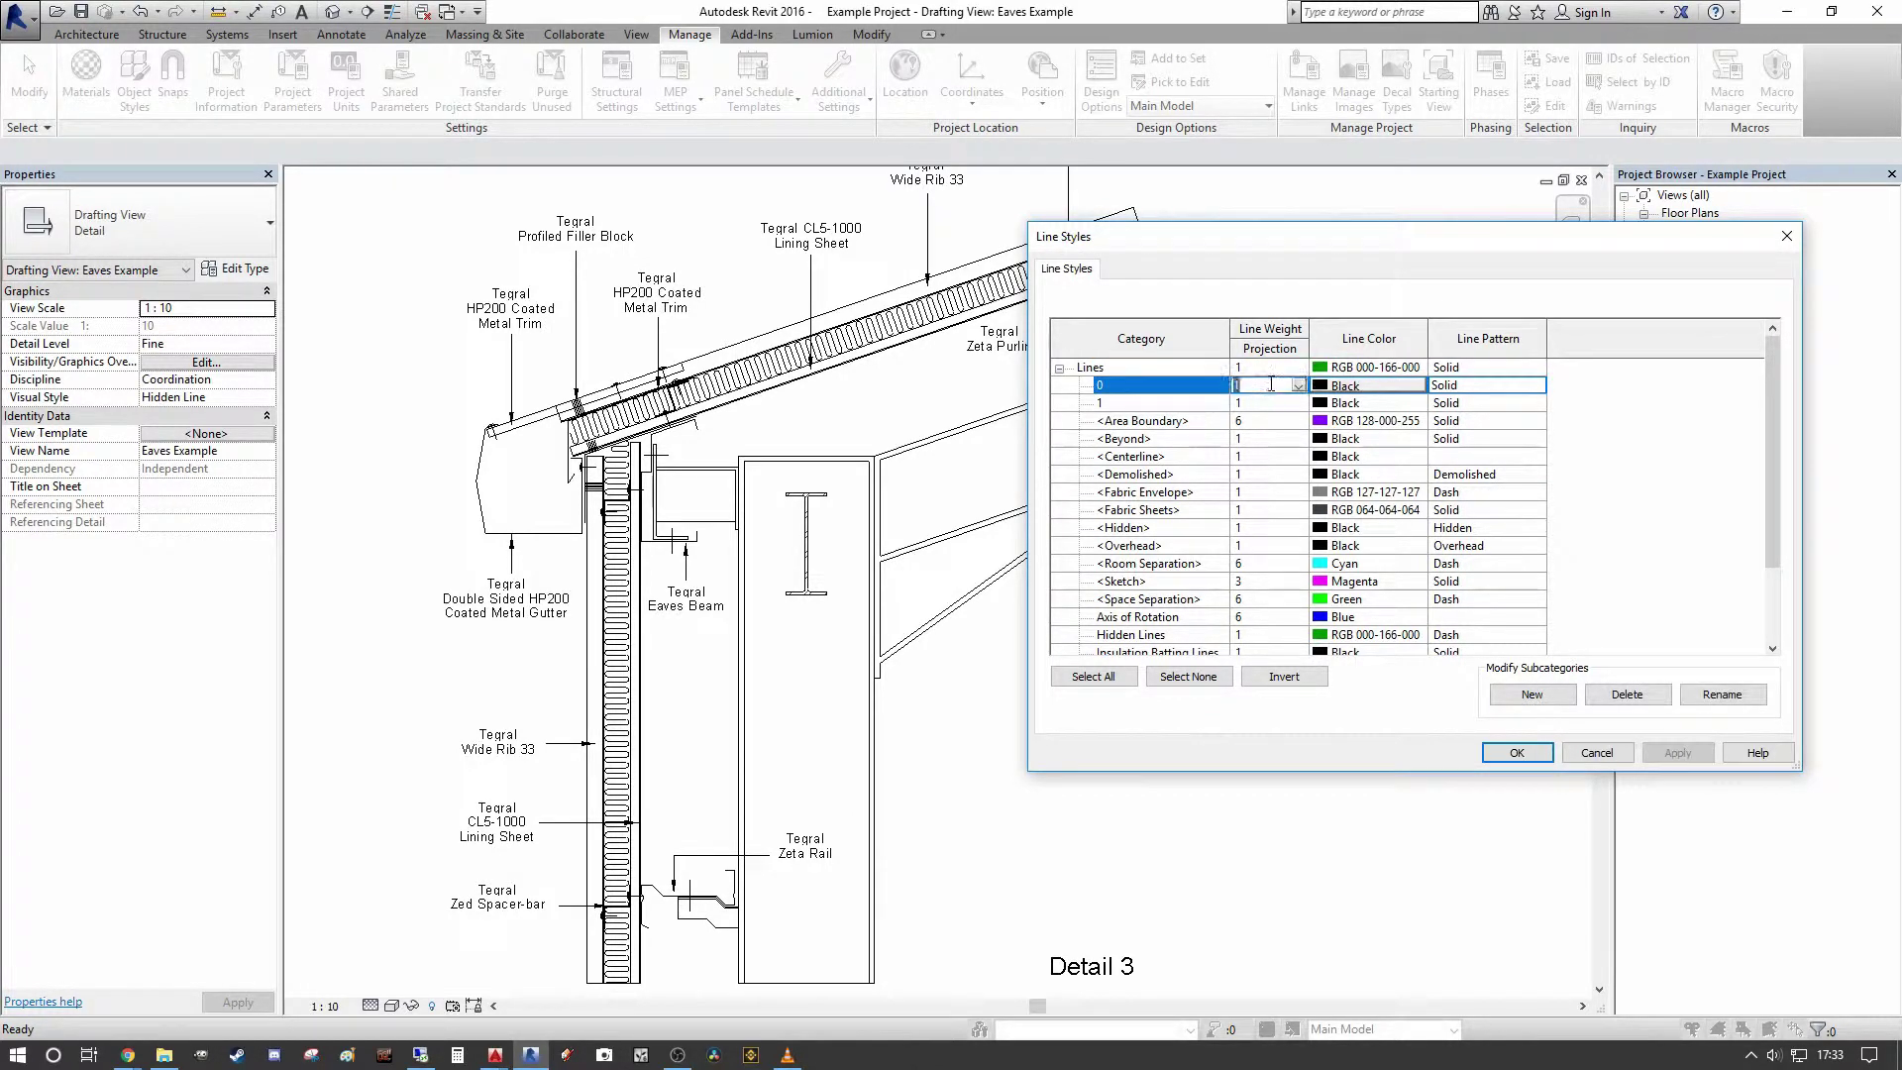
text(4)
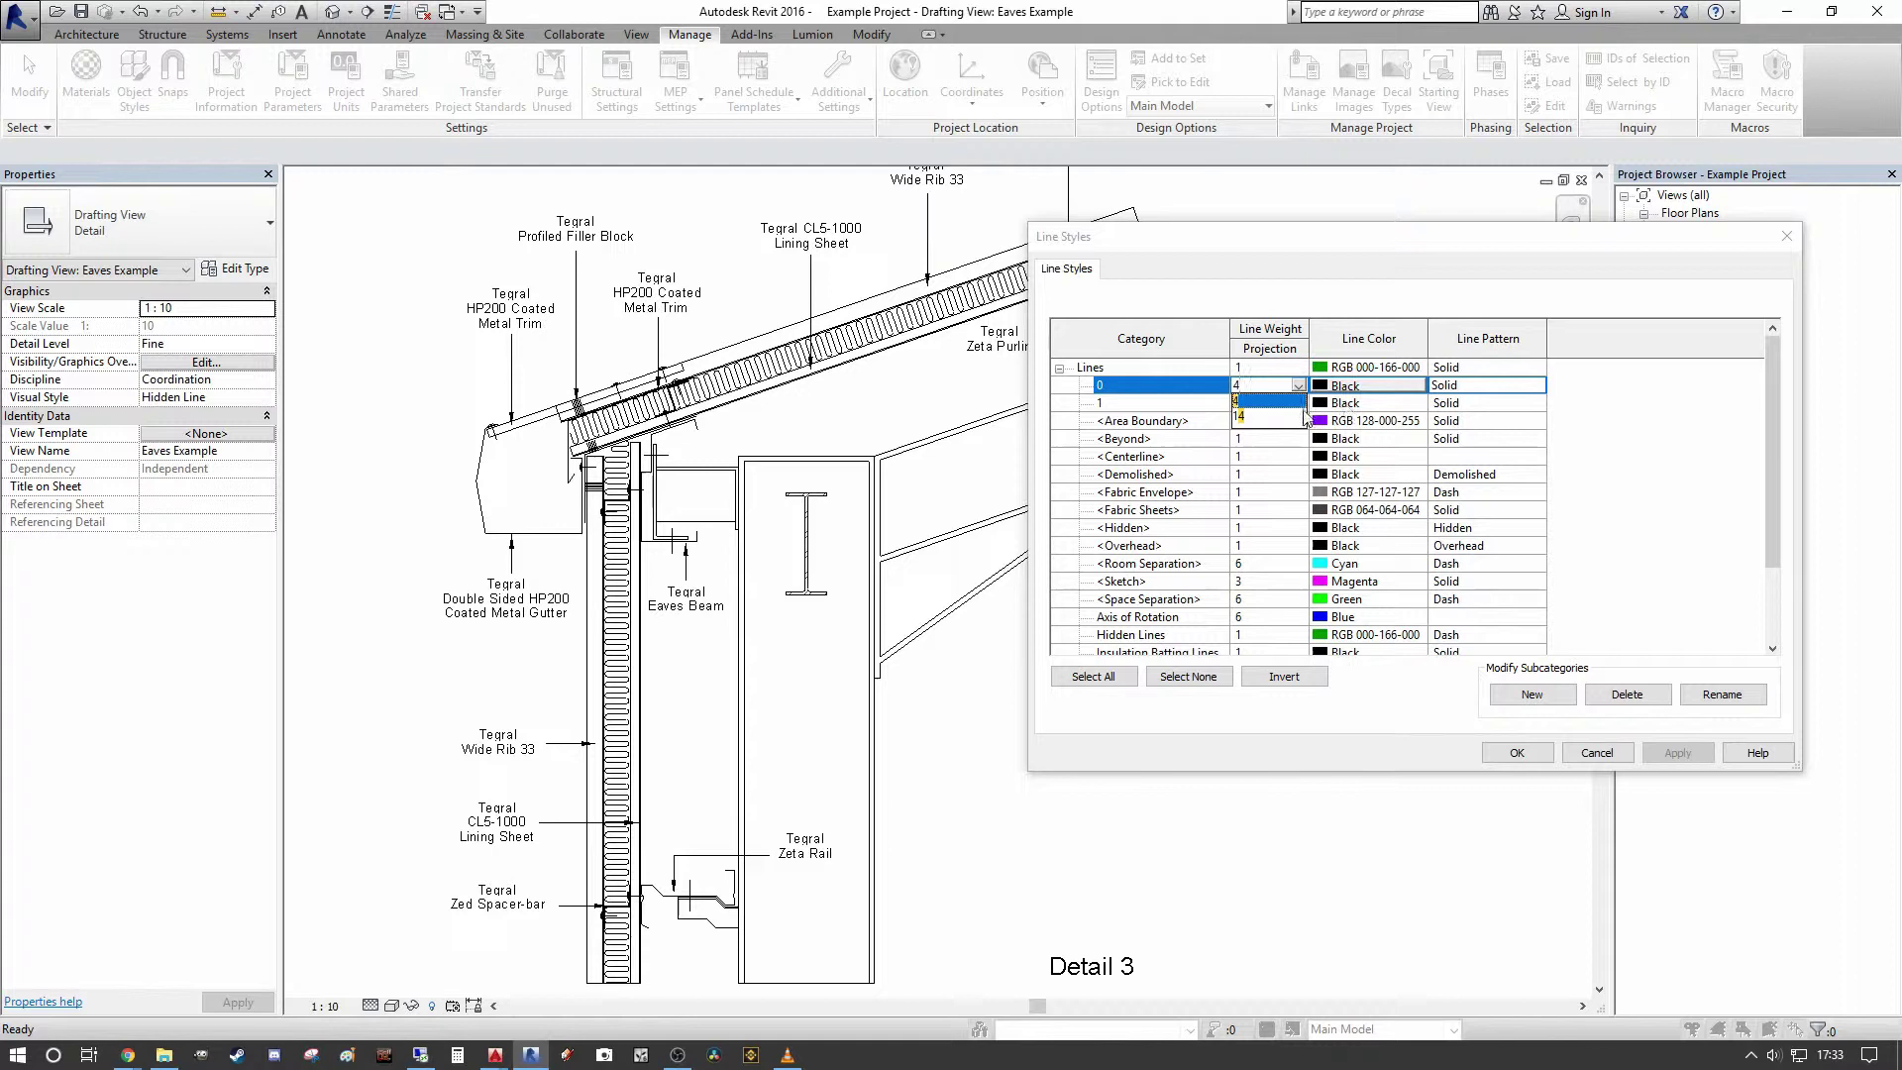
click(1271, 403)
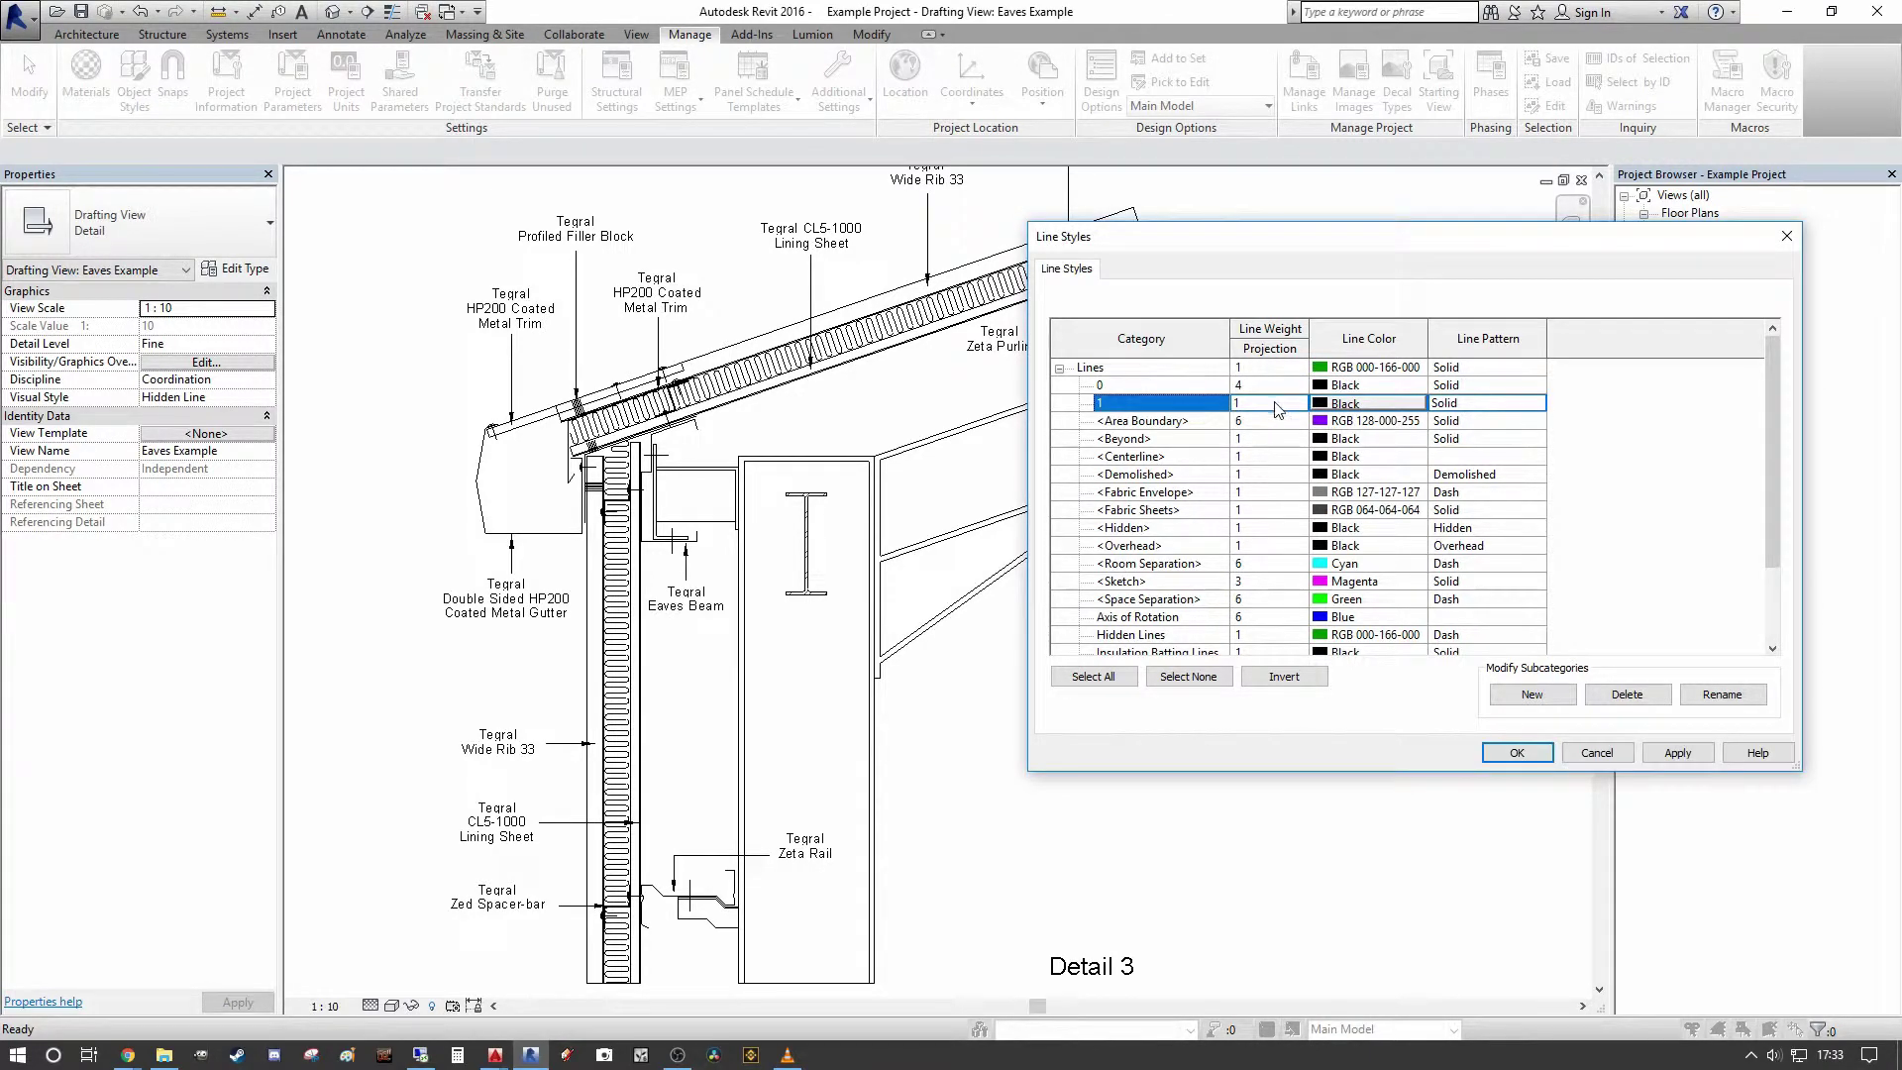
click(1368, 404)
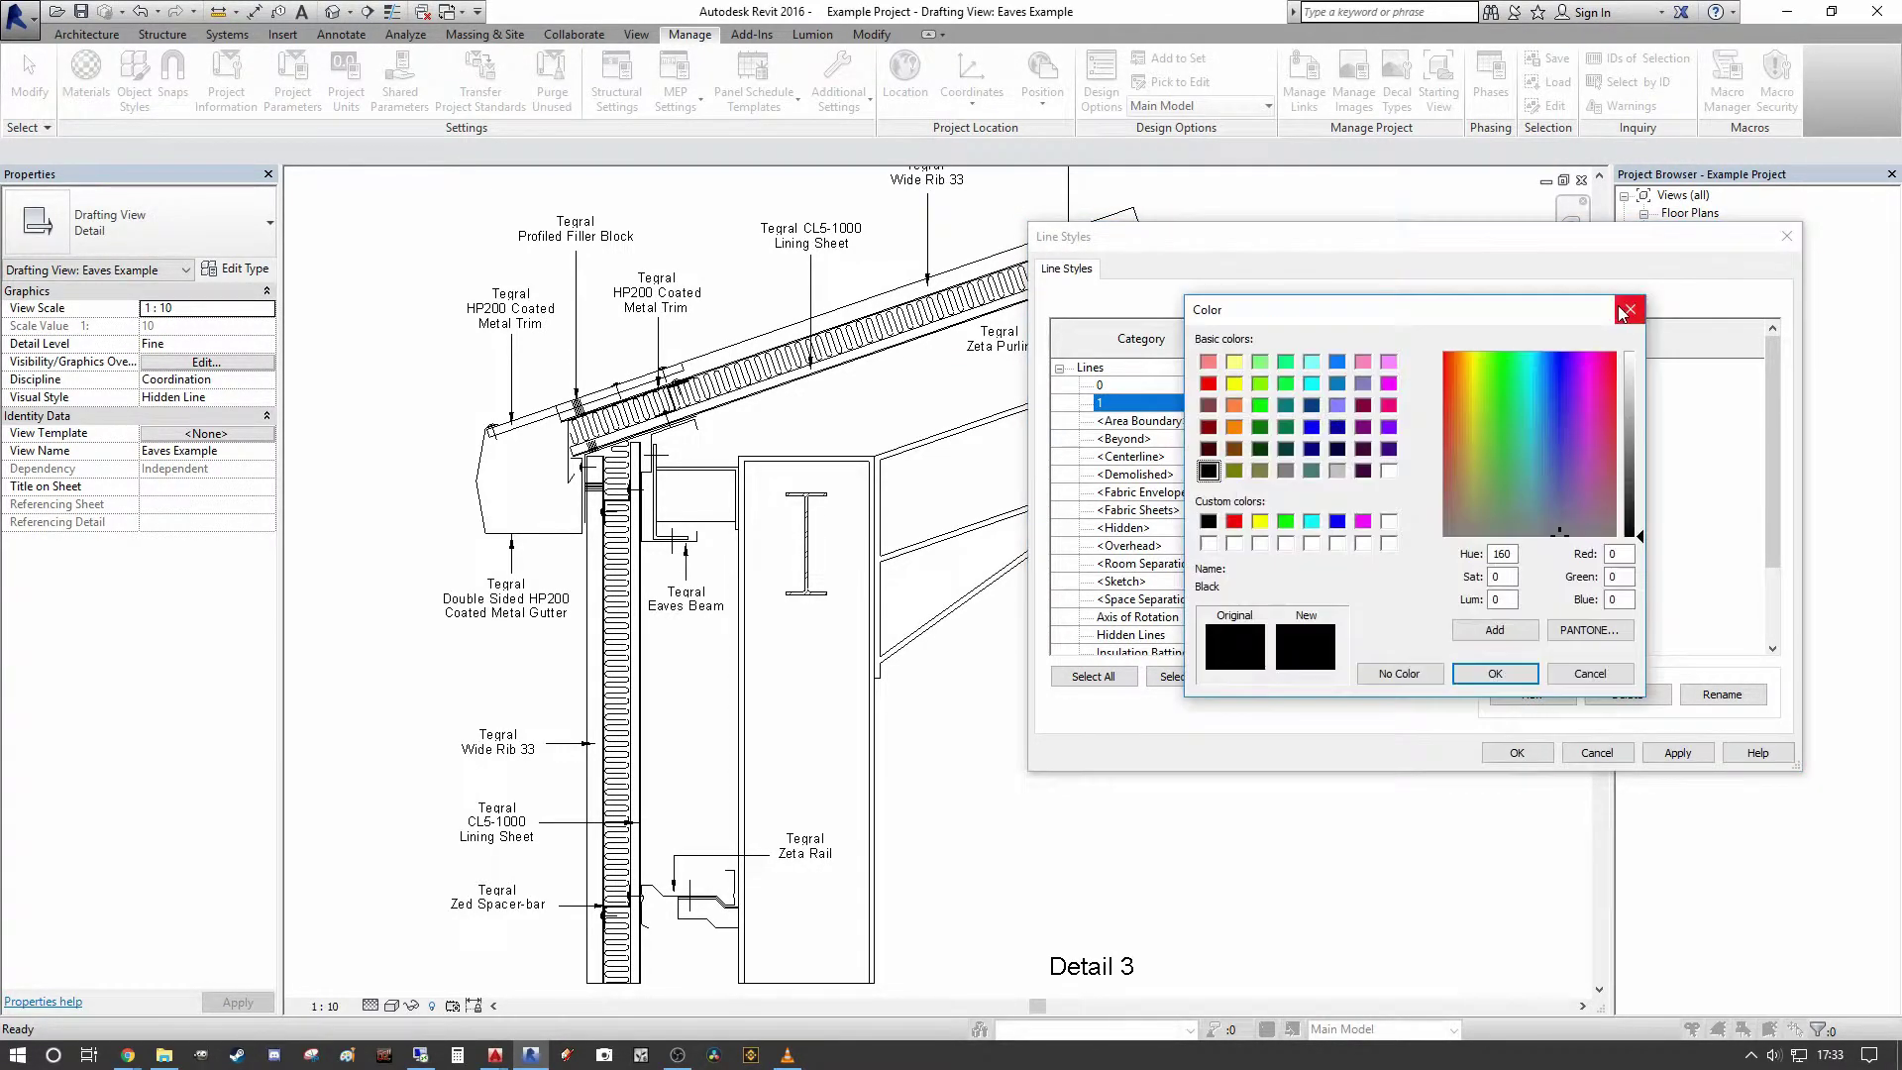
click(1630, 310)
click(1276, 403)
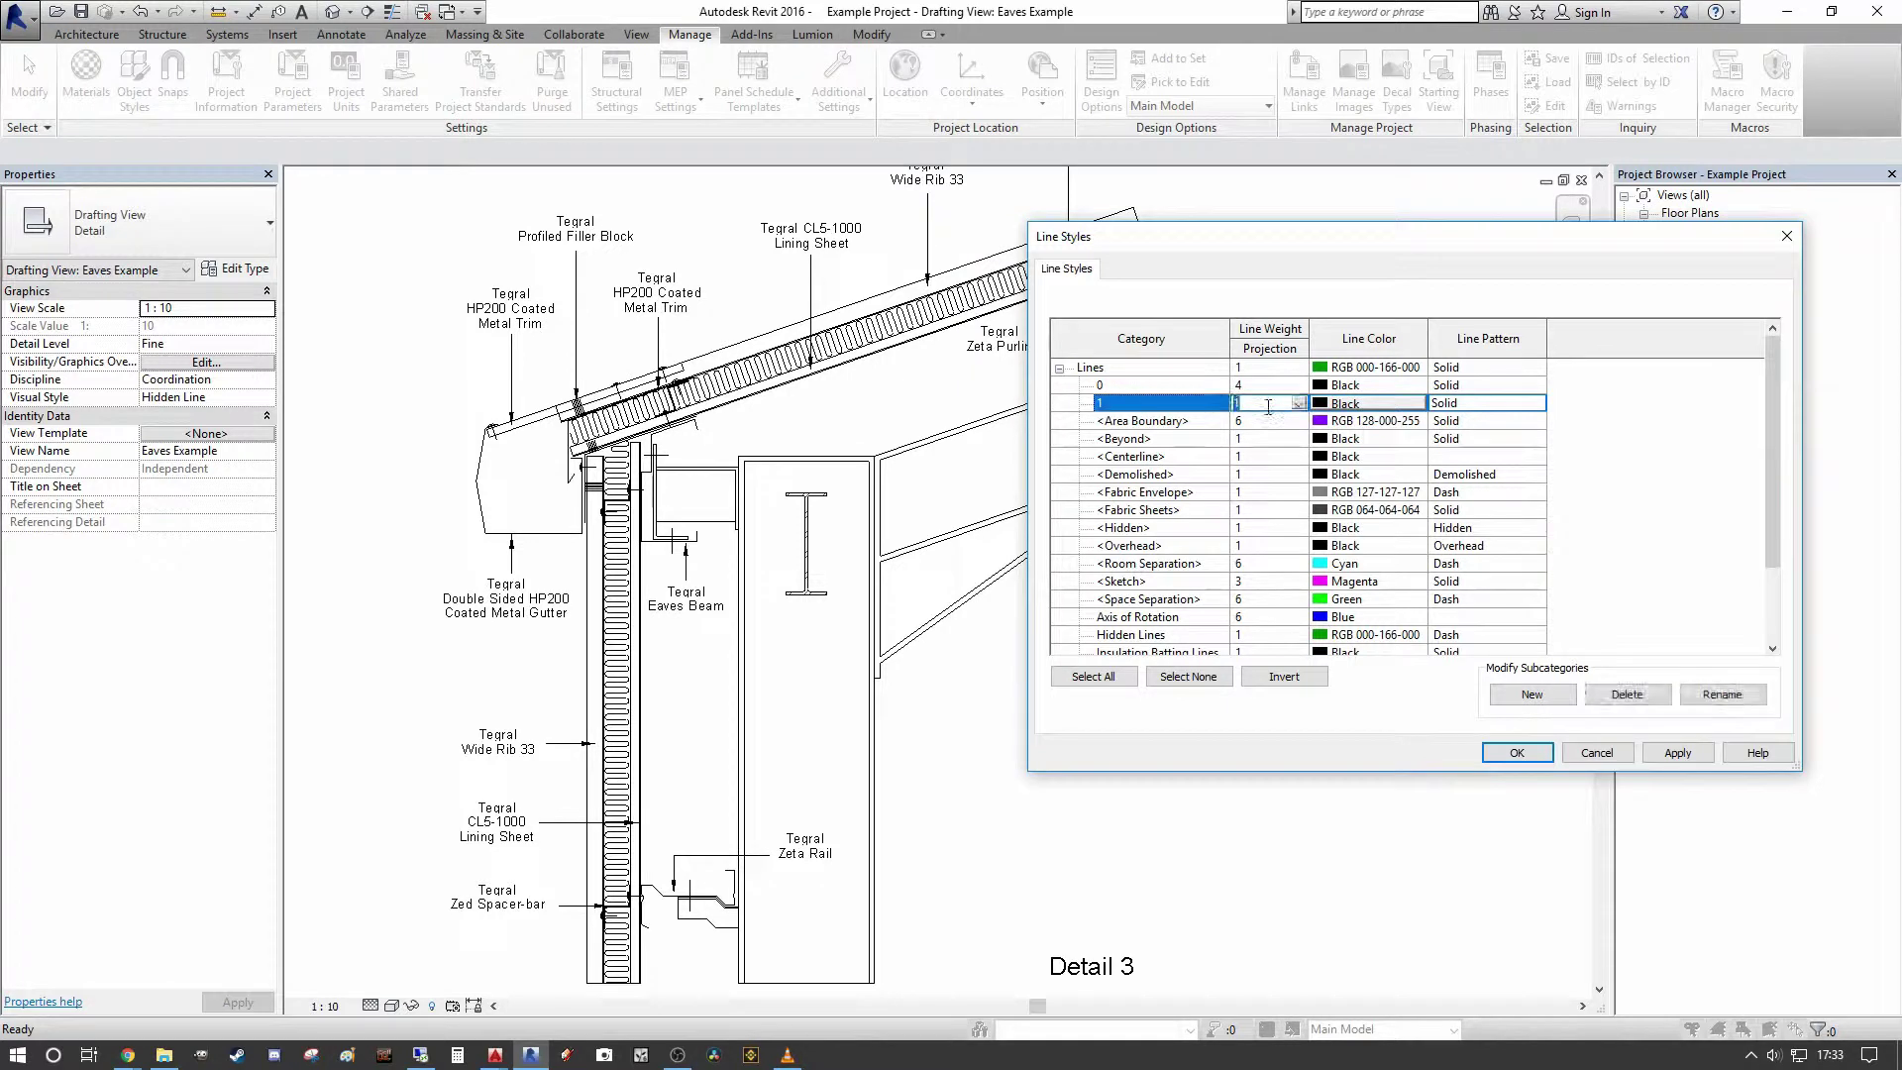
text(6)
- Try dark green on subcategory 0 and preview the result on the drawing
click(1406, 388)
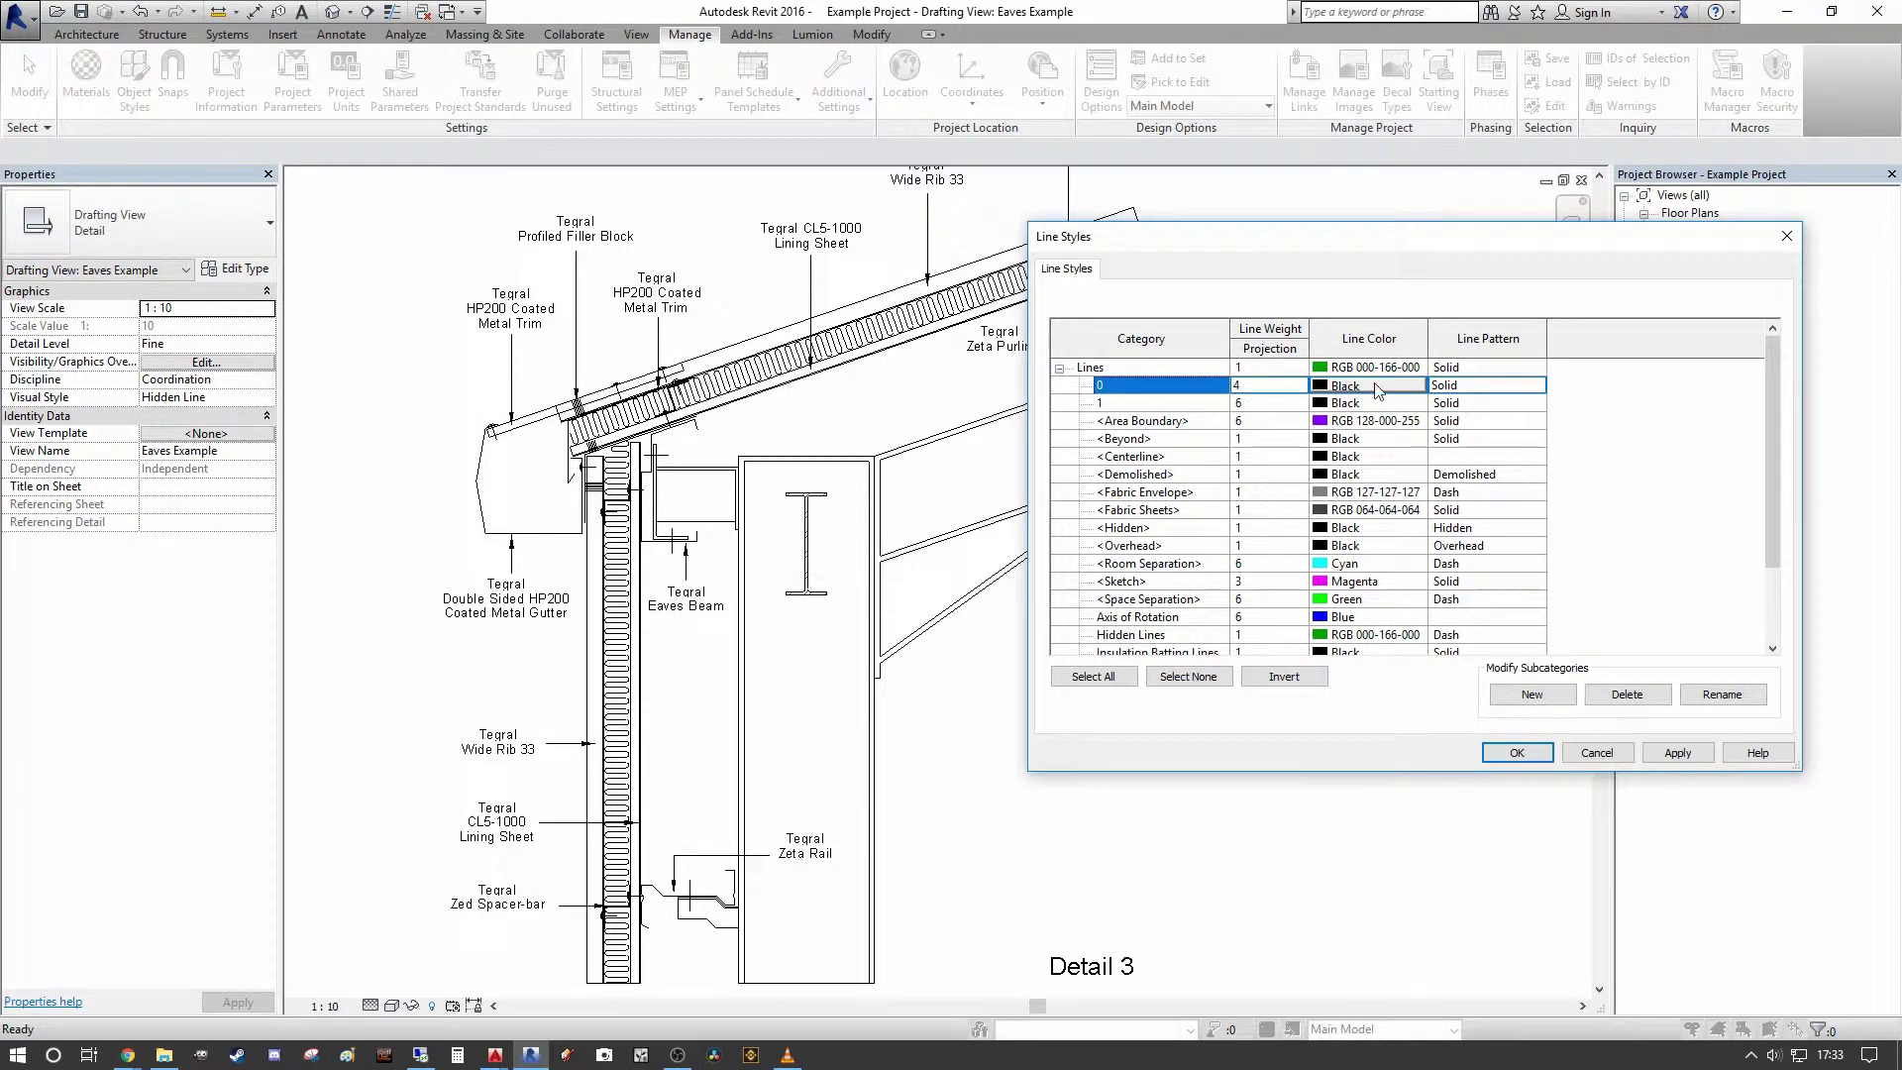
click(1356, 404)
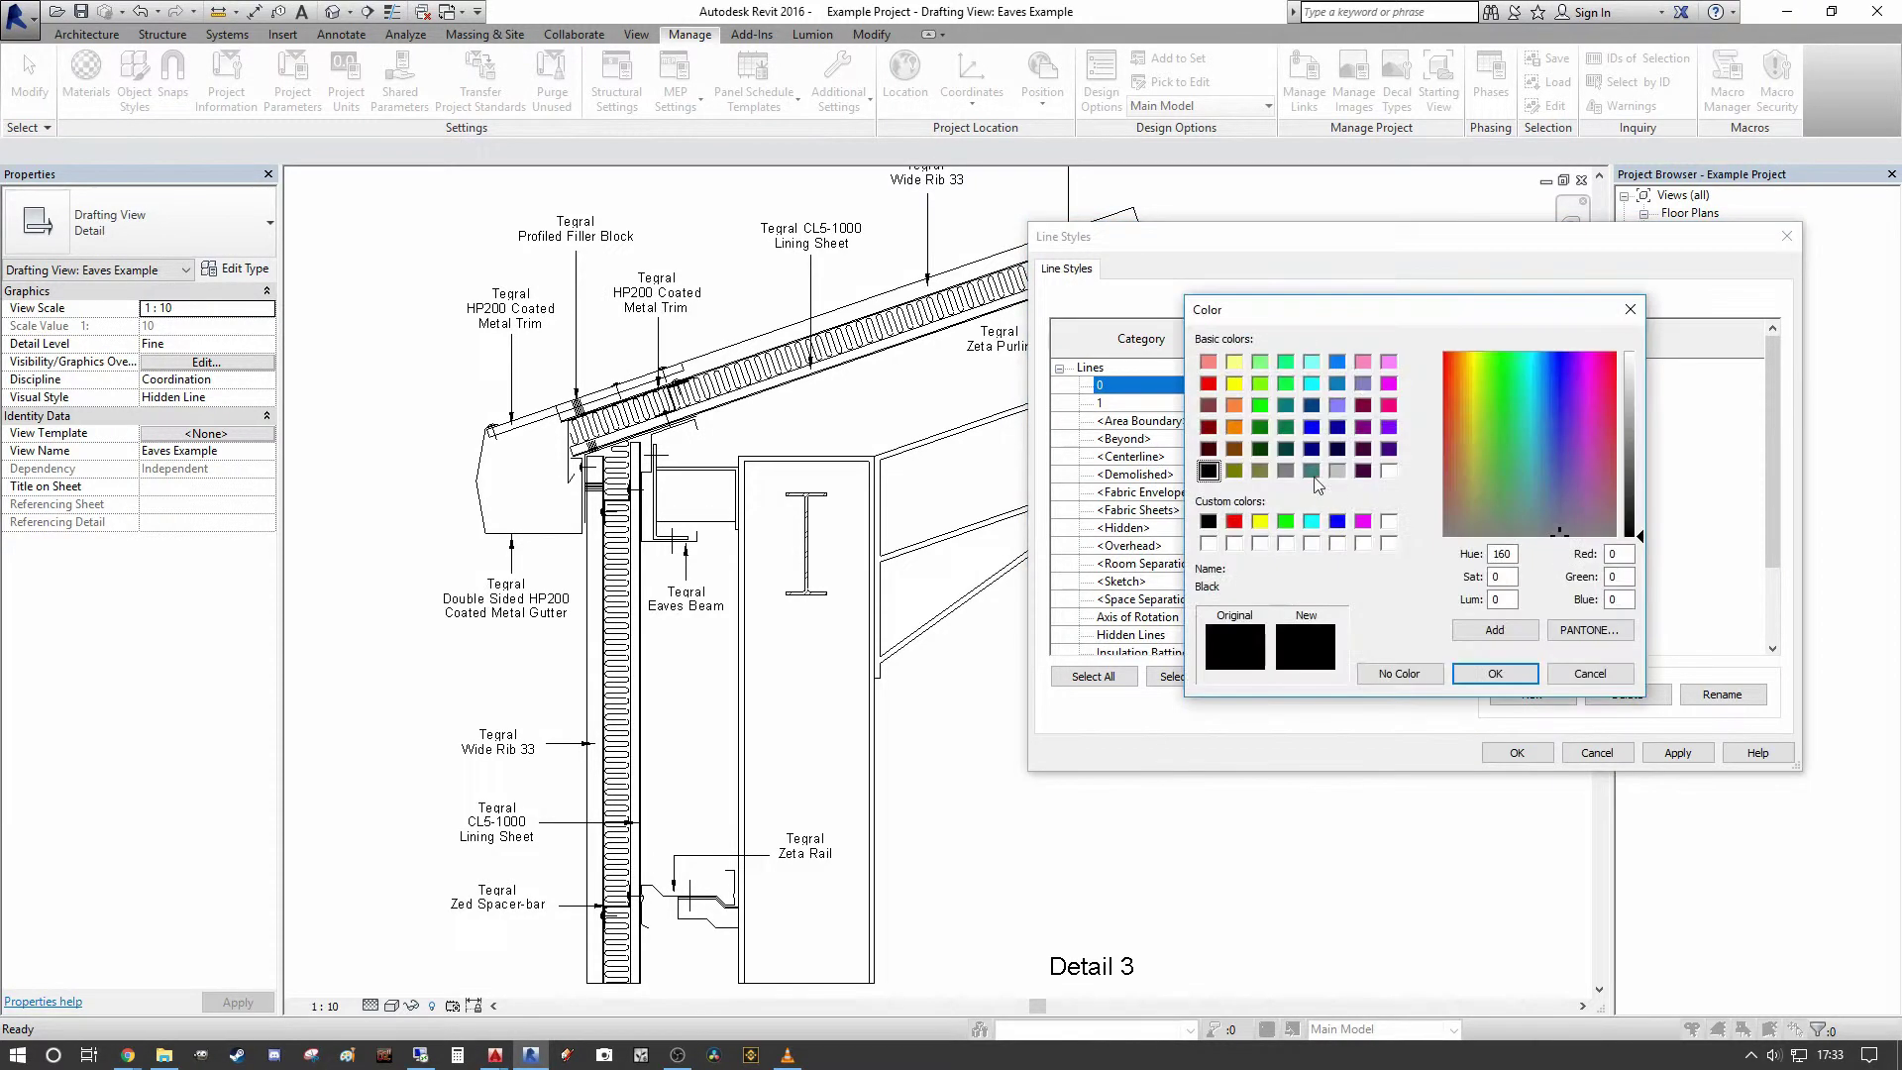
click(1259, 428)
click(1495, 673)
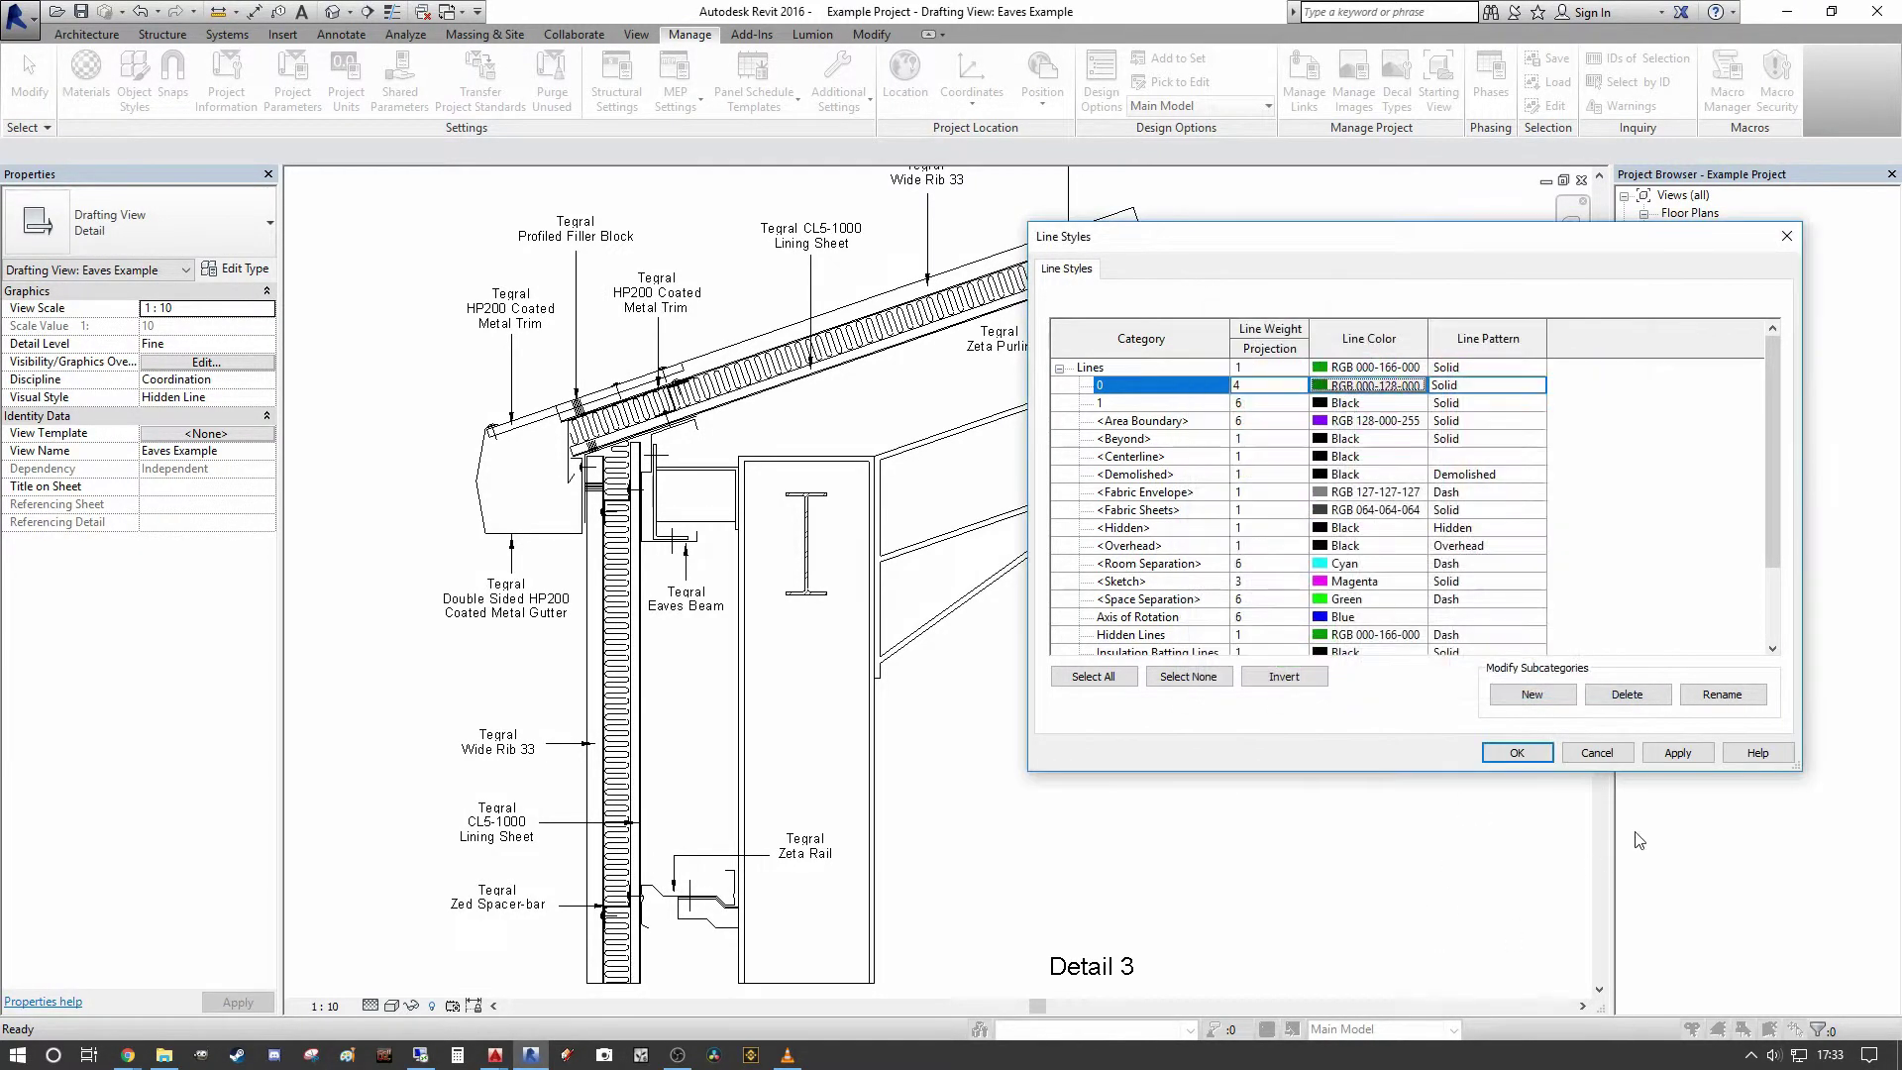
click(1677, 753)
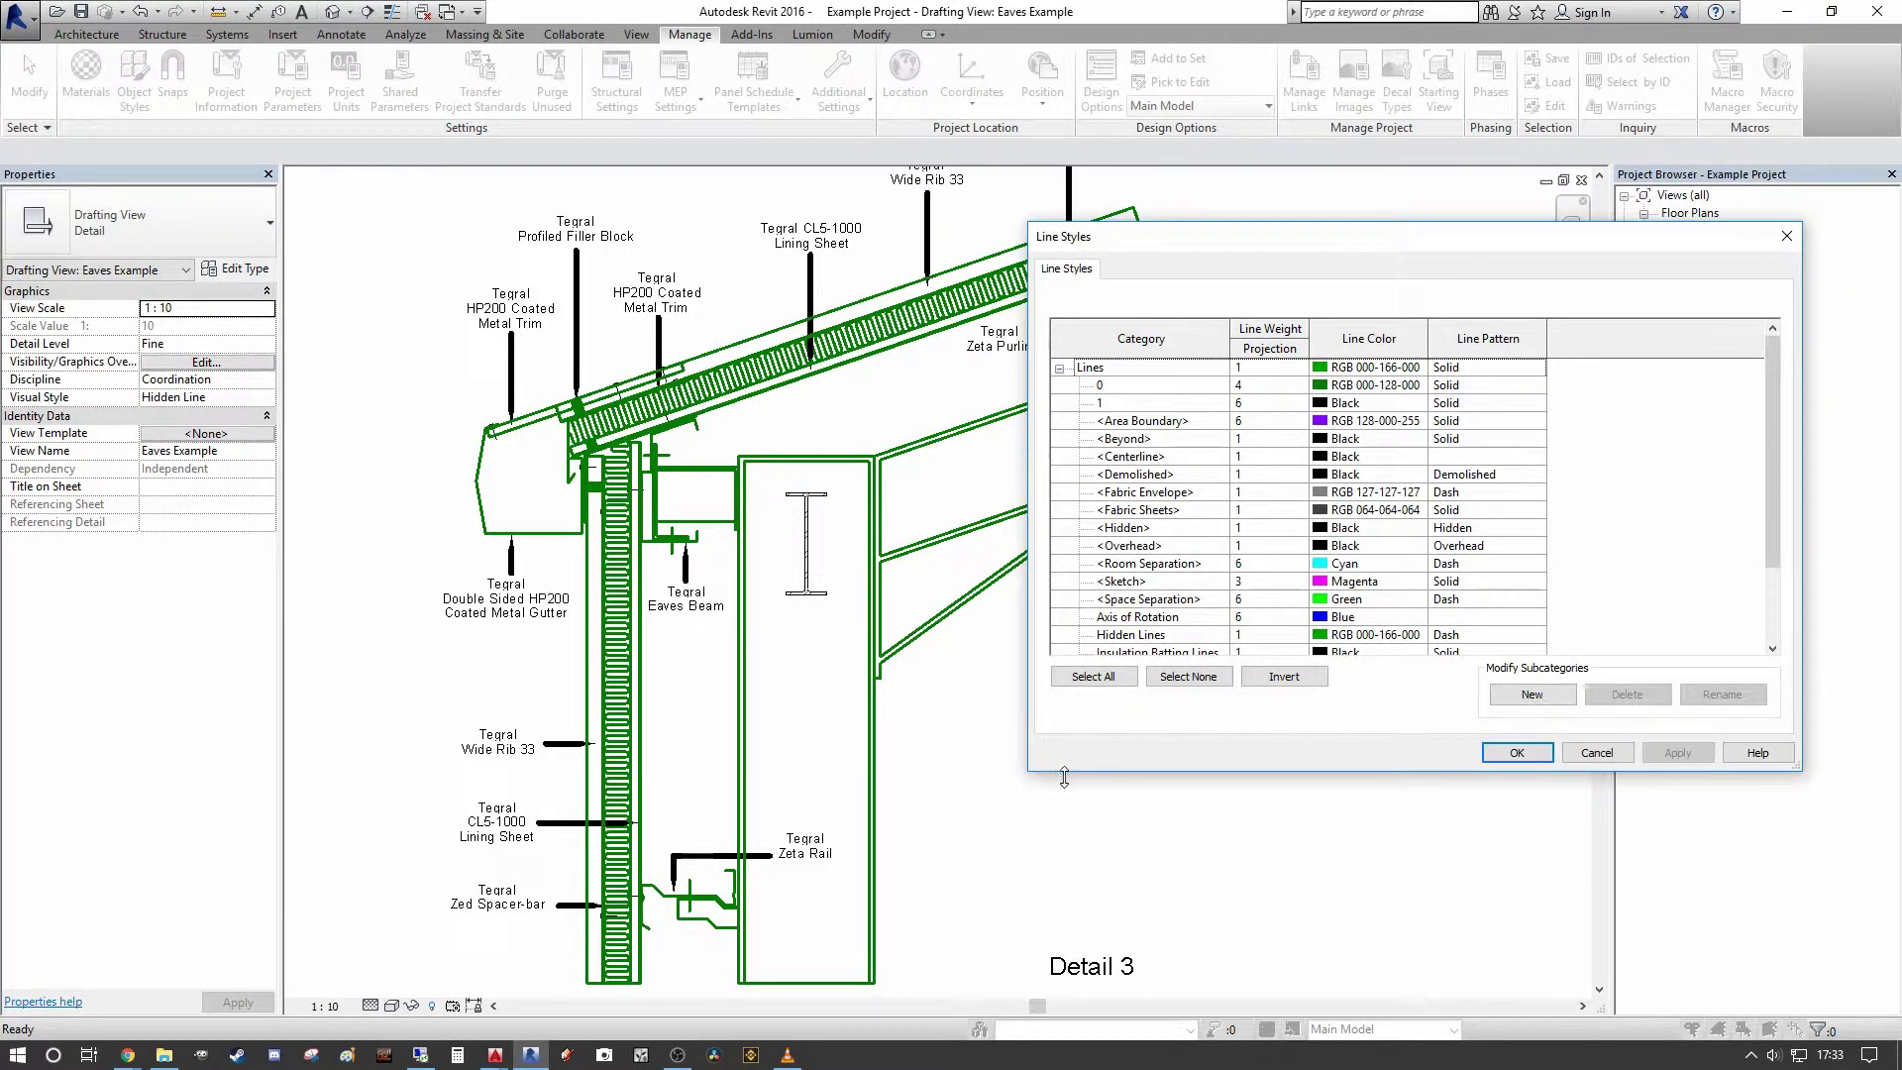
- Return subcategory 0 to black, make subcategory 1 green (RGB 000-128-000), and apply the changes
click(1376, 389)
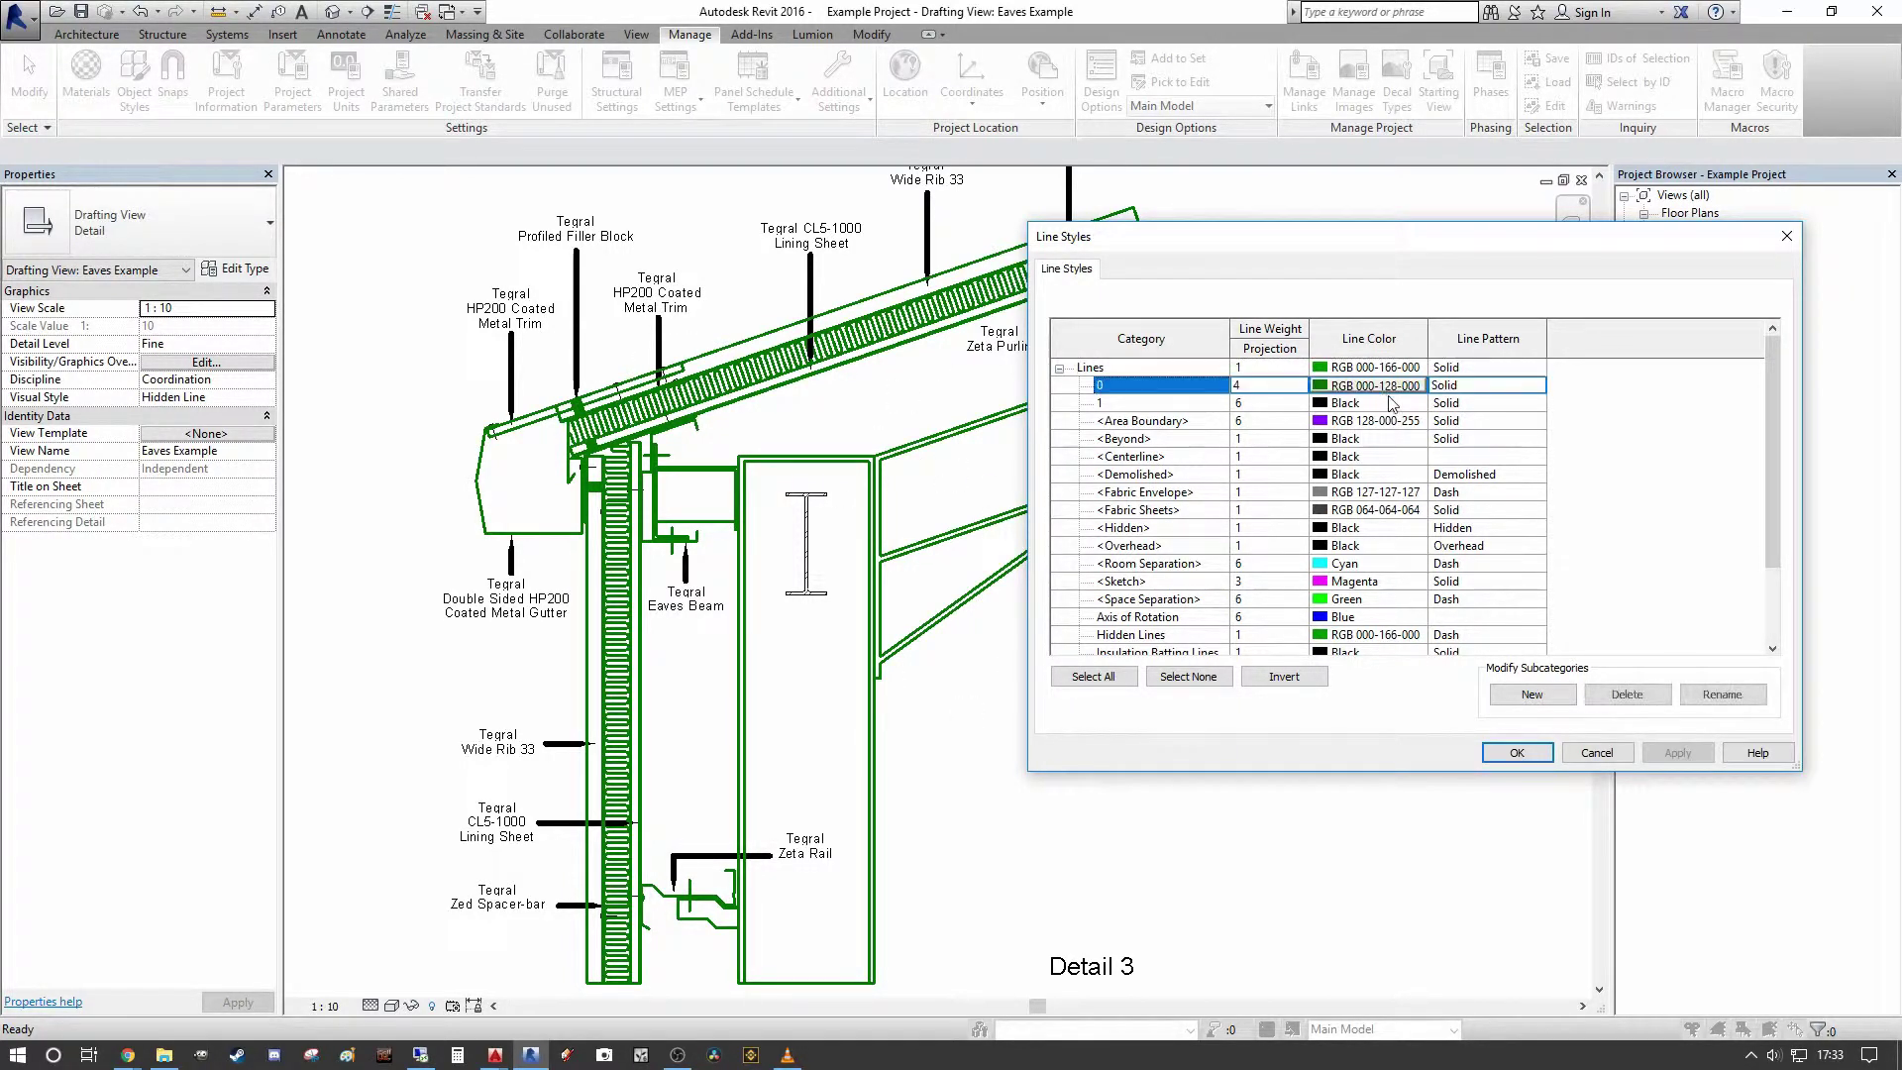
click(1209, 521)
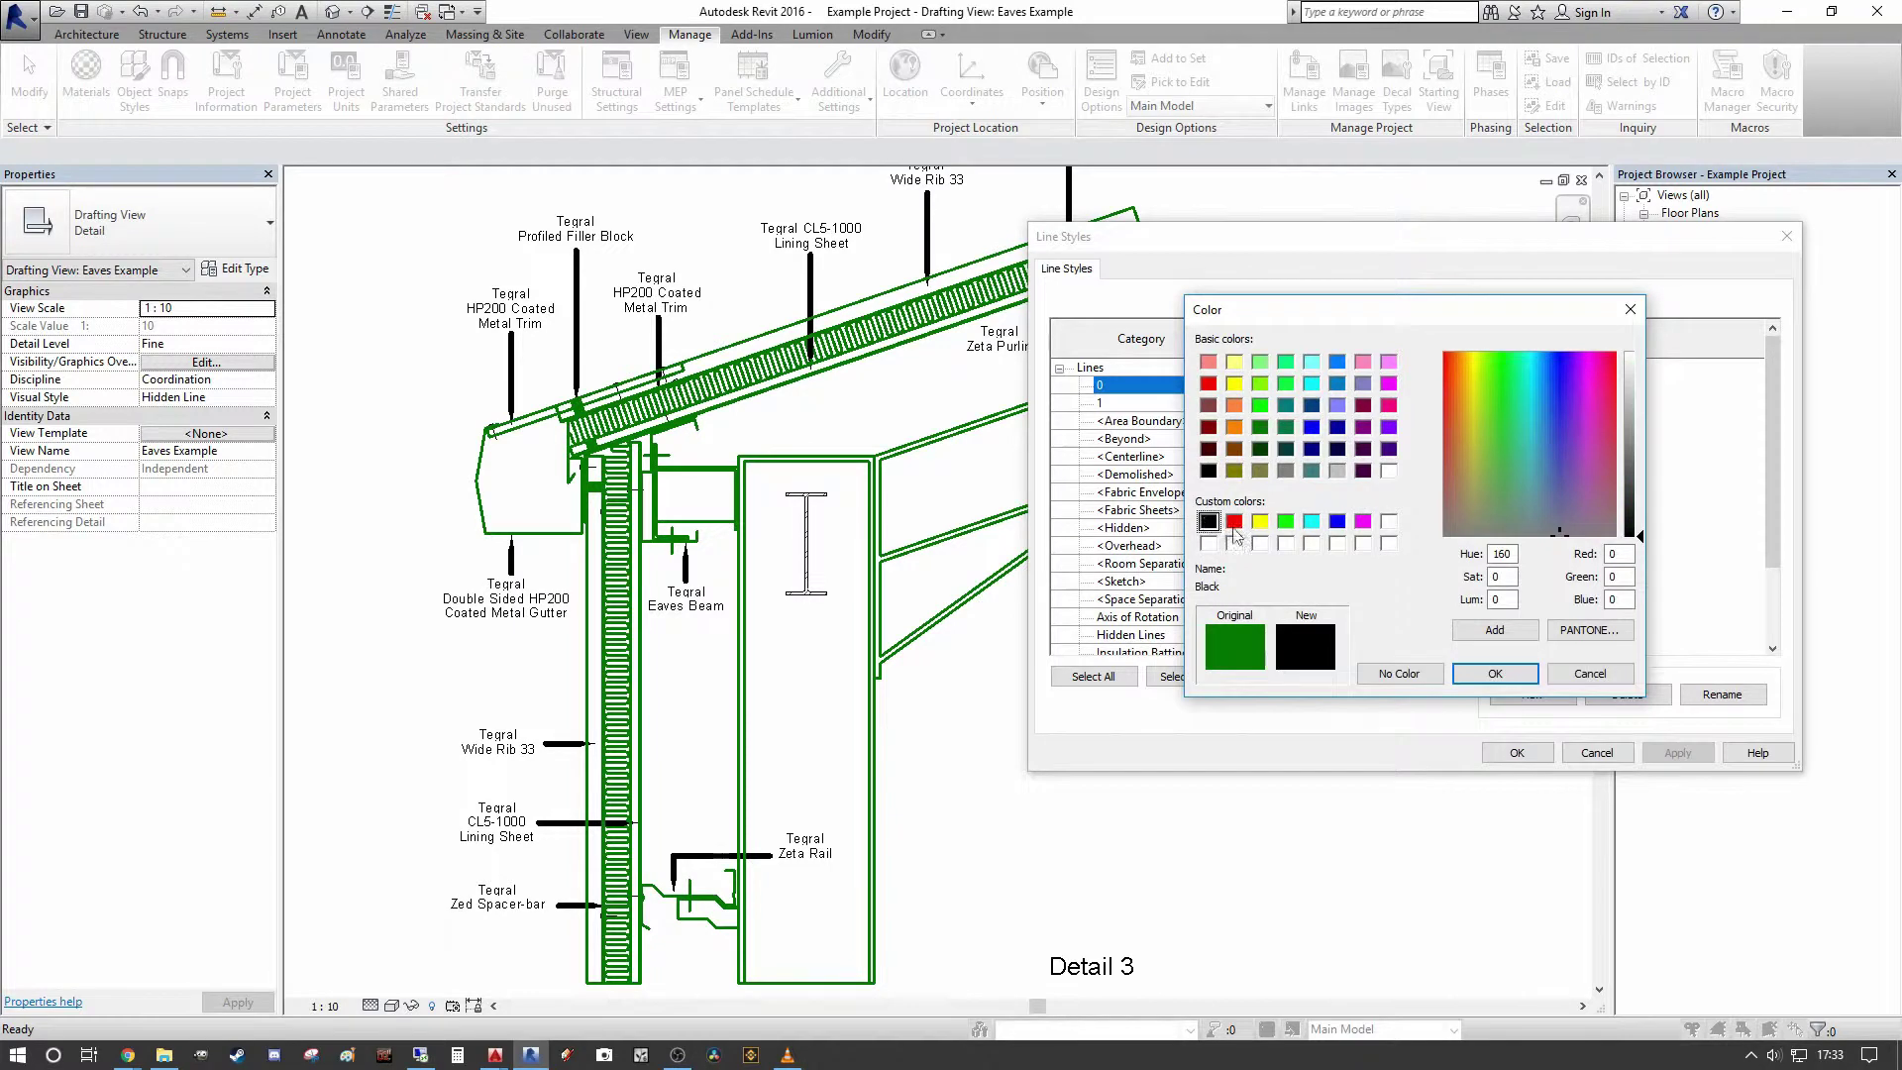
click(1495, 673)
click(1378, 404)
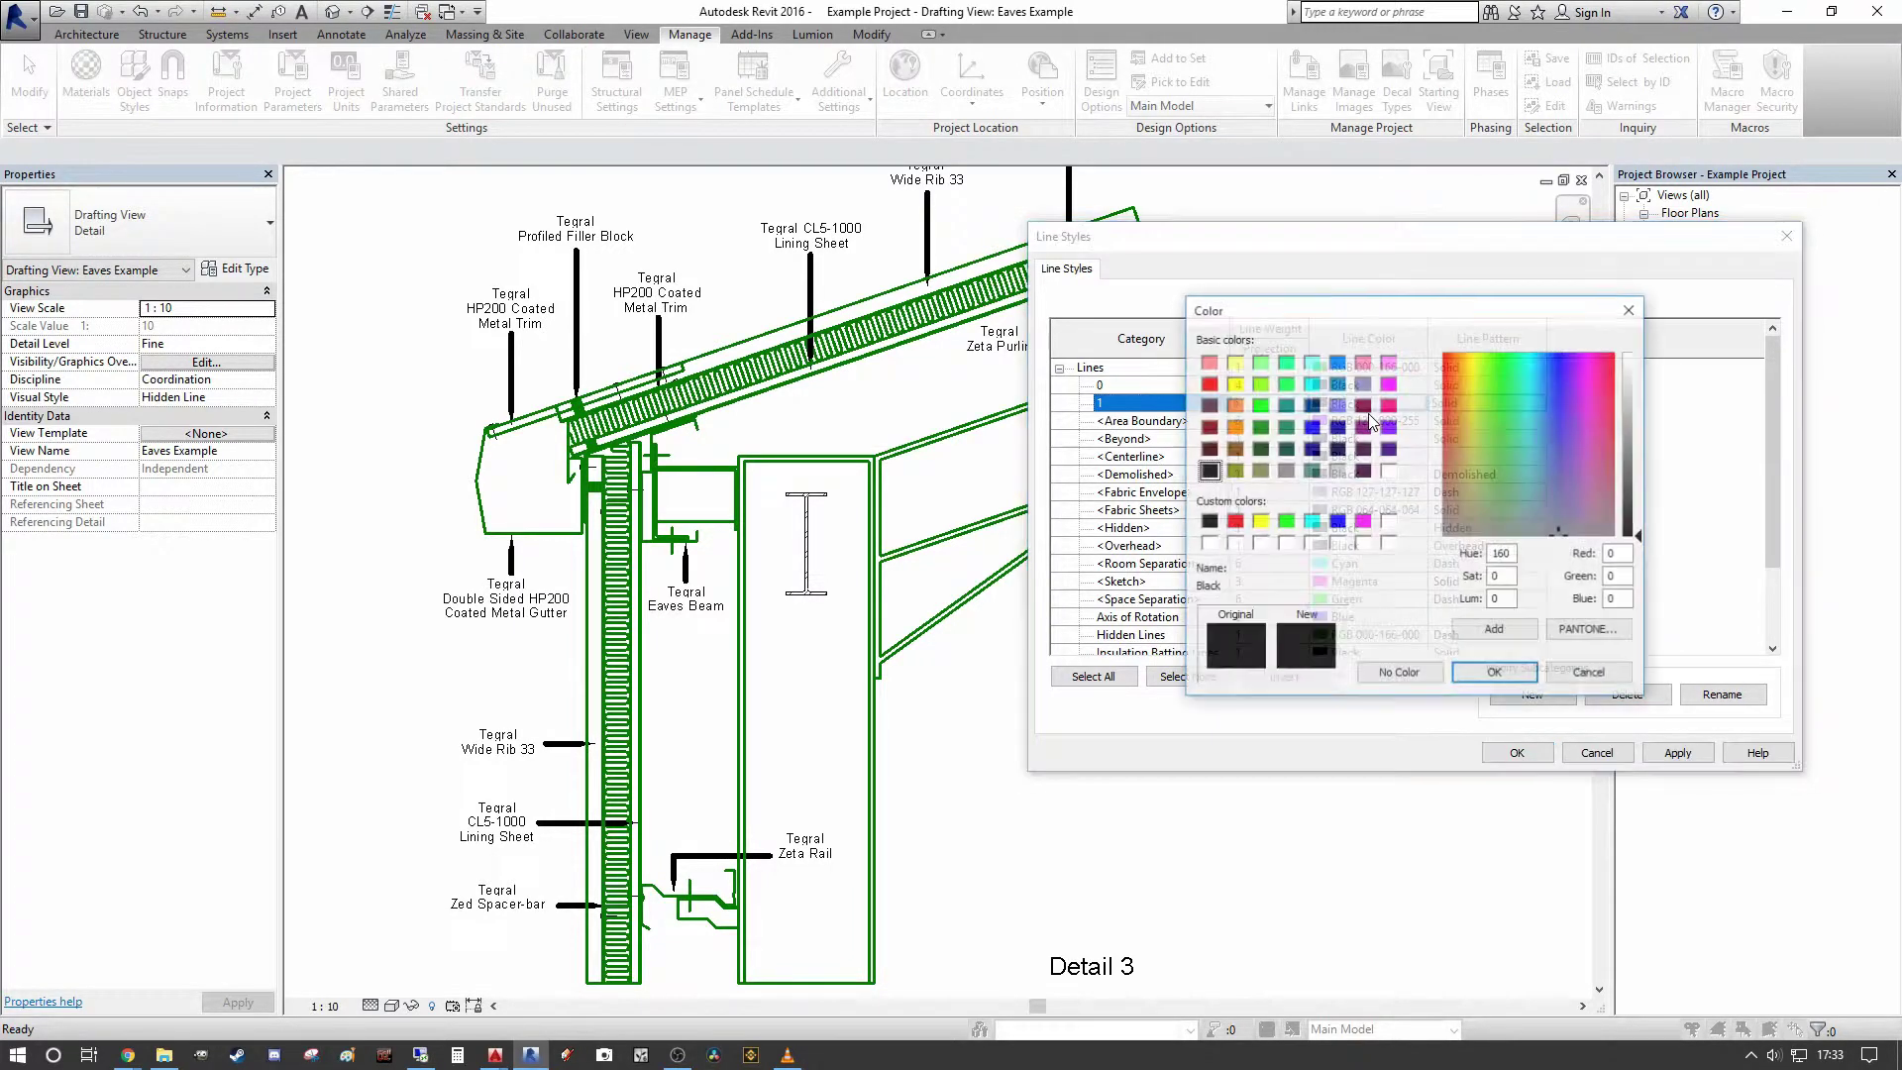
click(1286, 427)
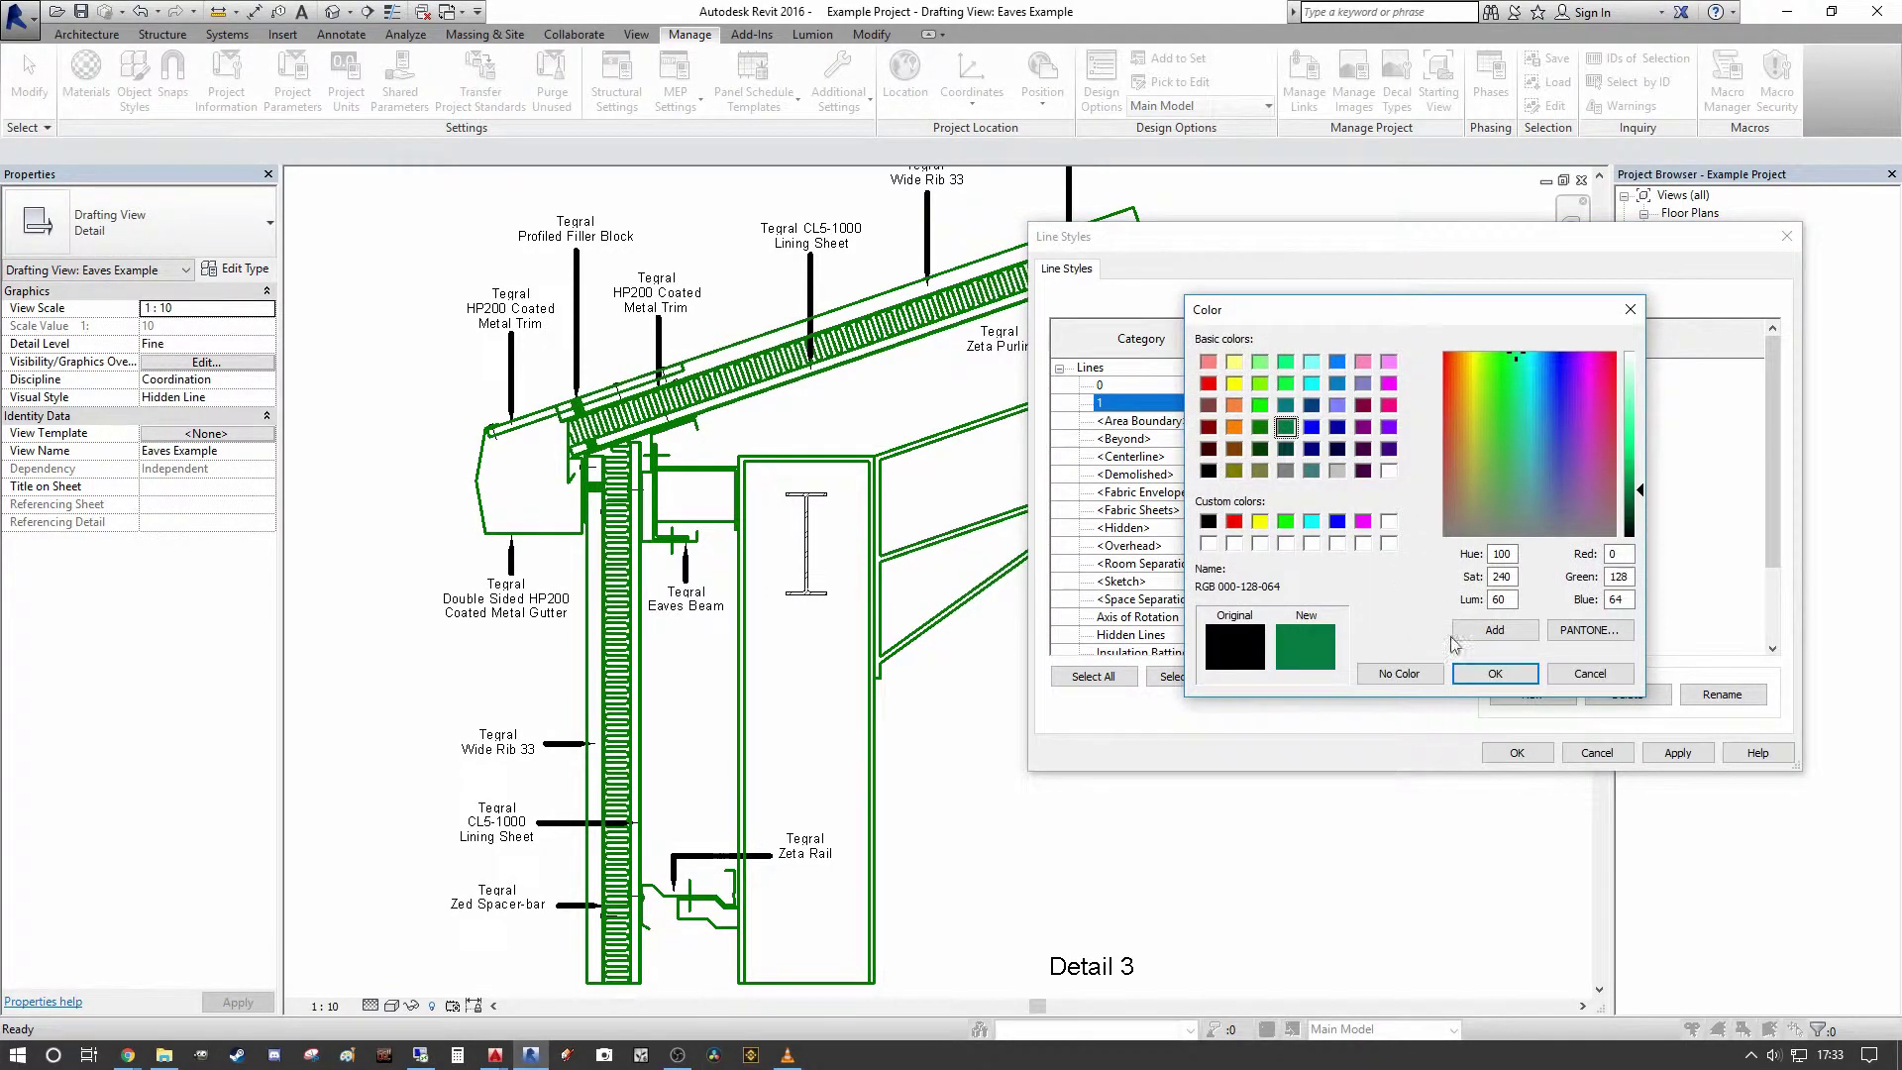
click(1259, 427)
click(1495, 674)
click(1677, 753)
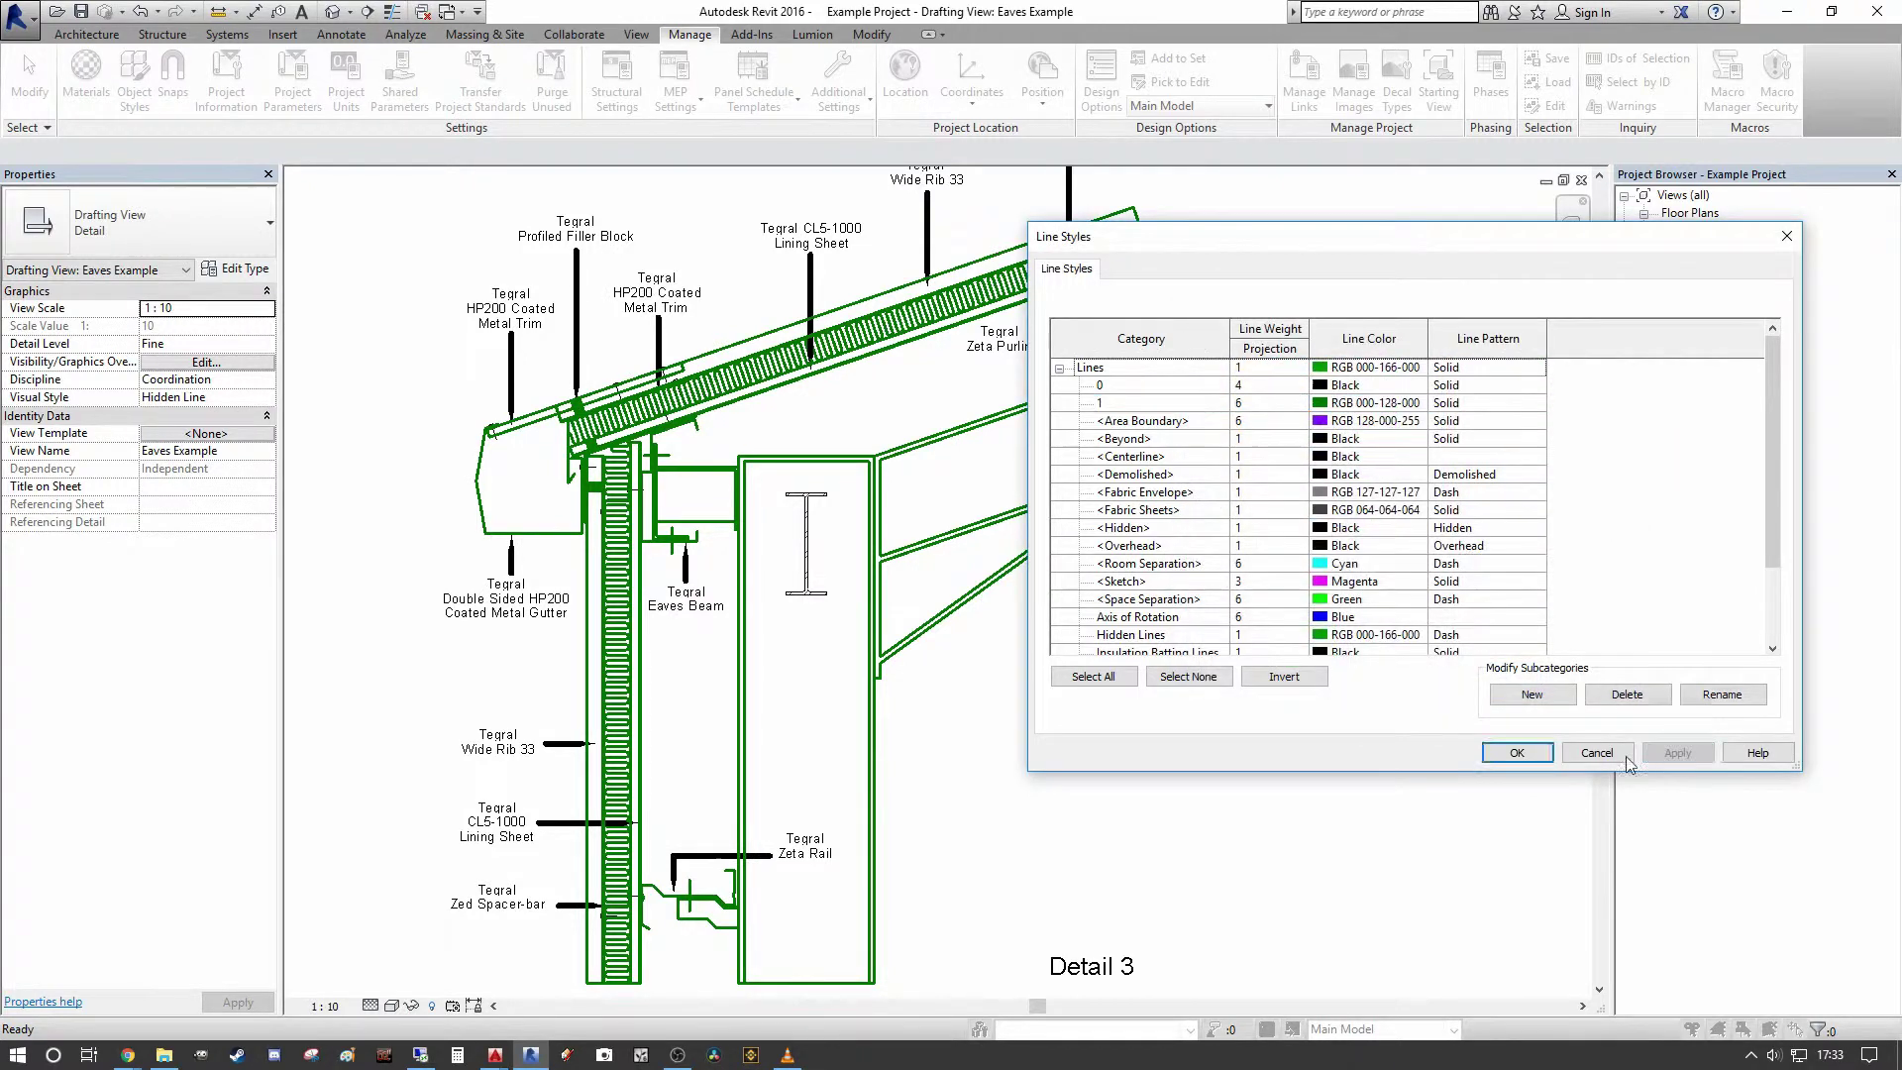
click(1517, 753)
scroll(1278, 815, down, 2)
scroll(1189, 505, up, 3)
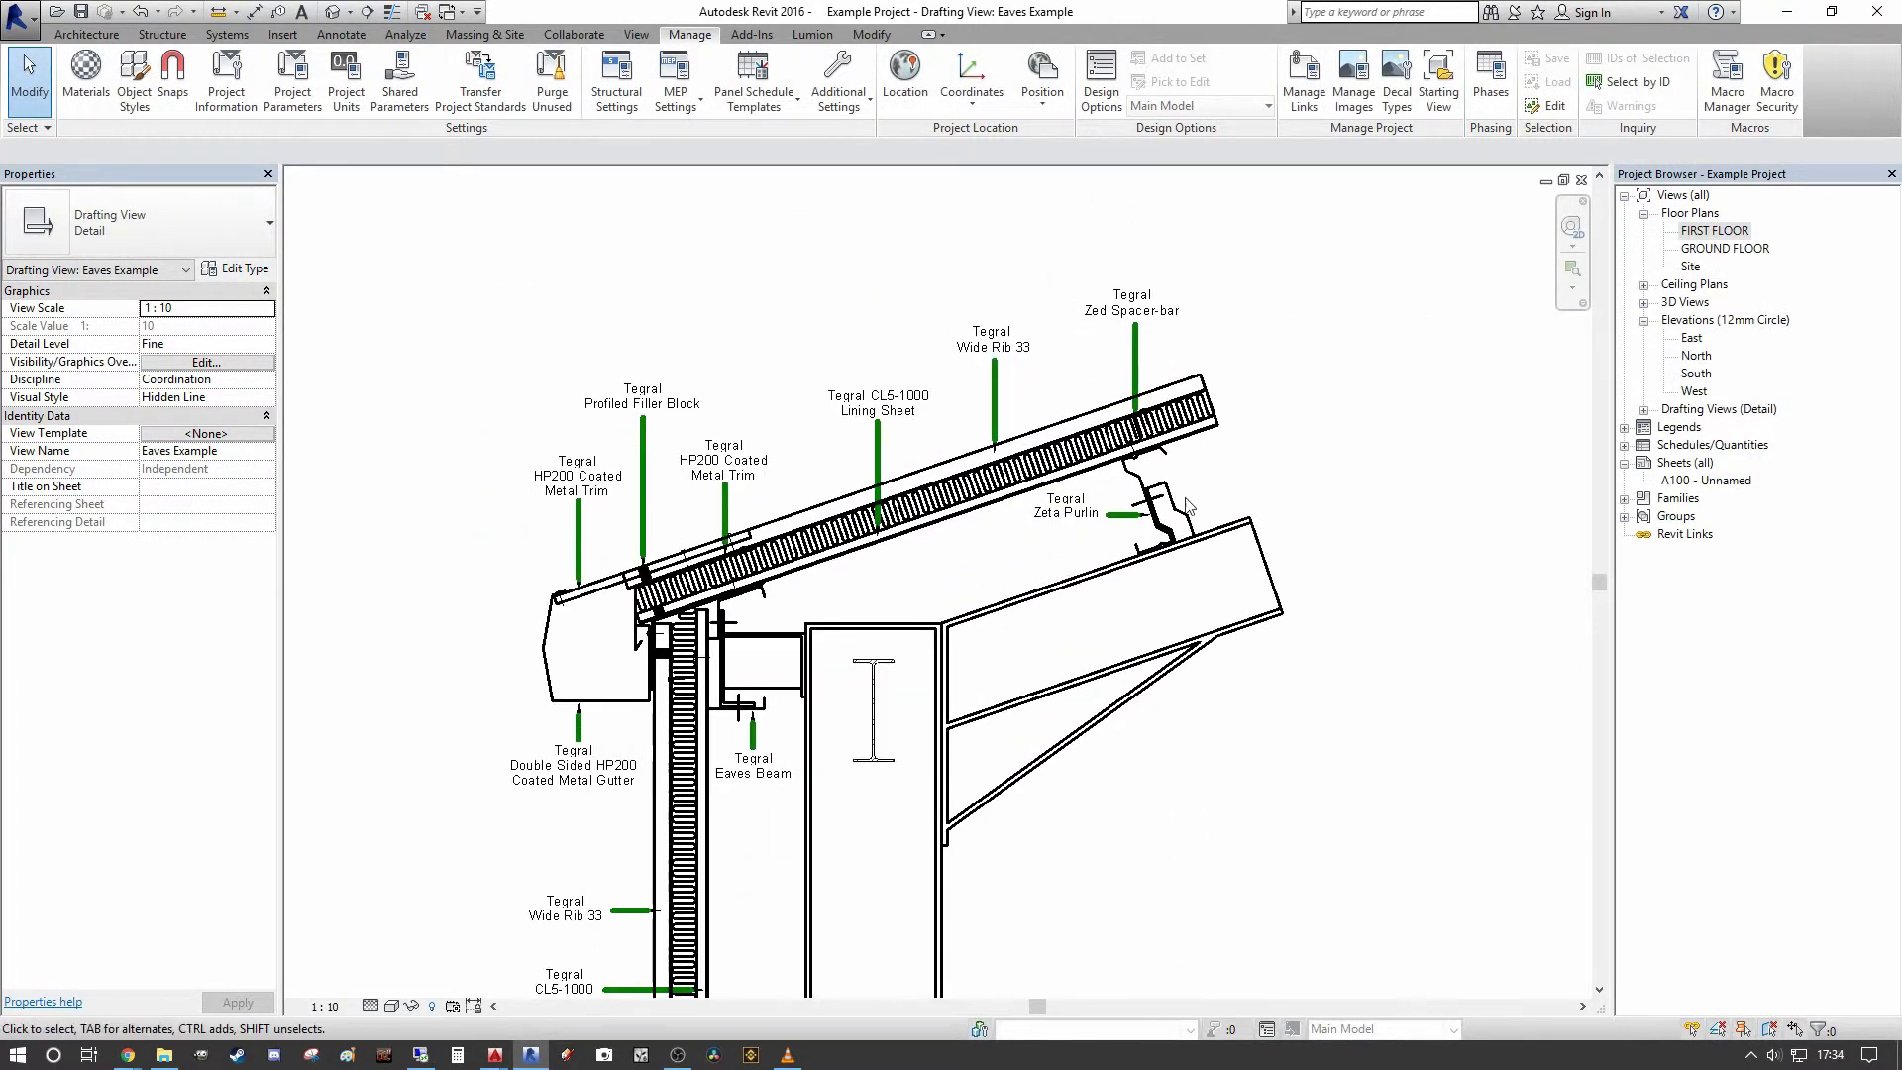
scroll(871, 459, down, 2)
scroll(836, 496, up, 1)
scroll(545, 525, up, 2)
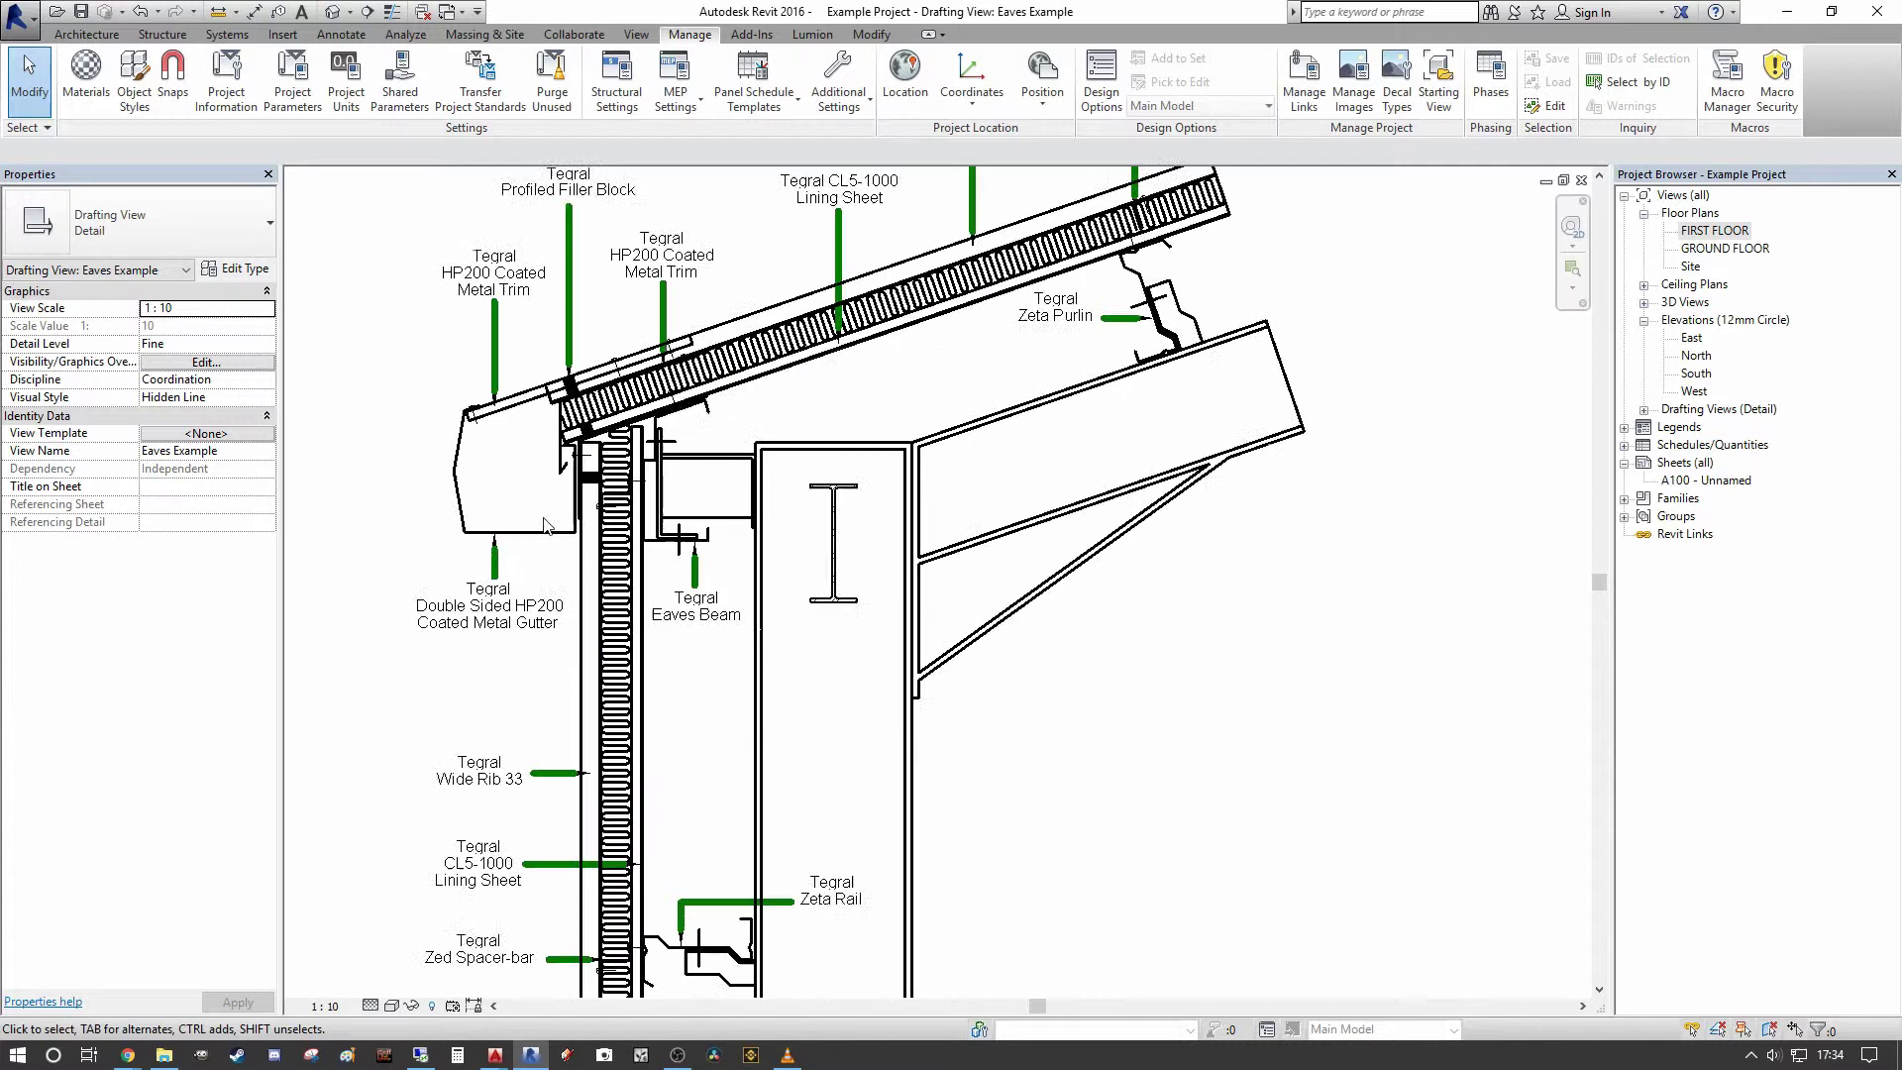
middle_drag(726, 601, 805, 514)
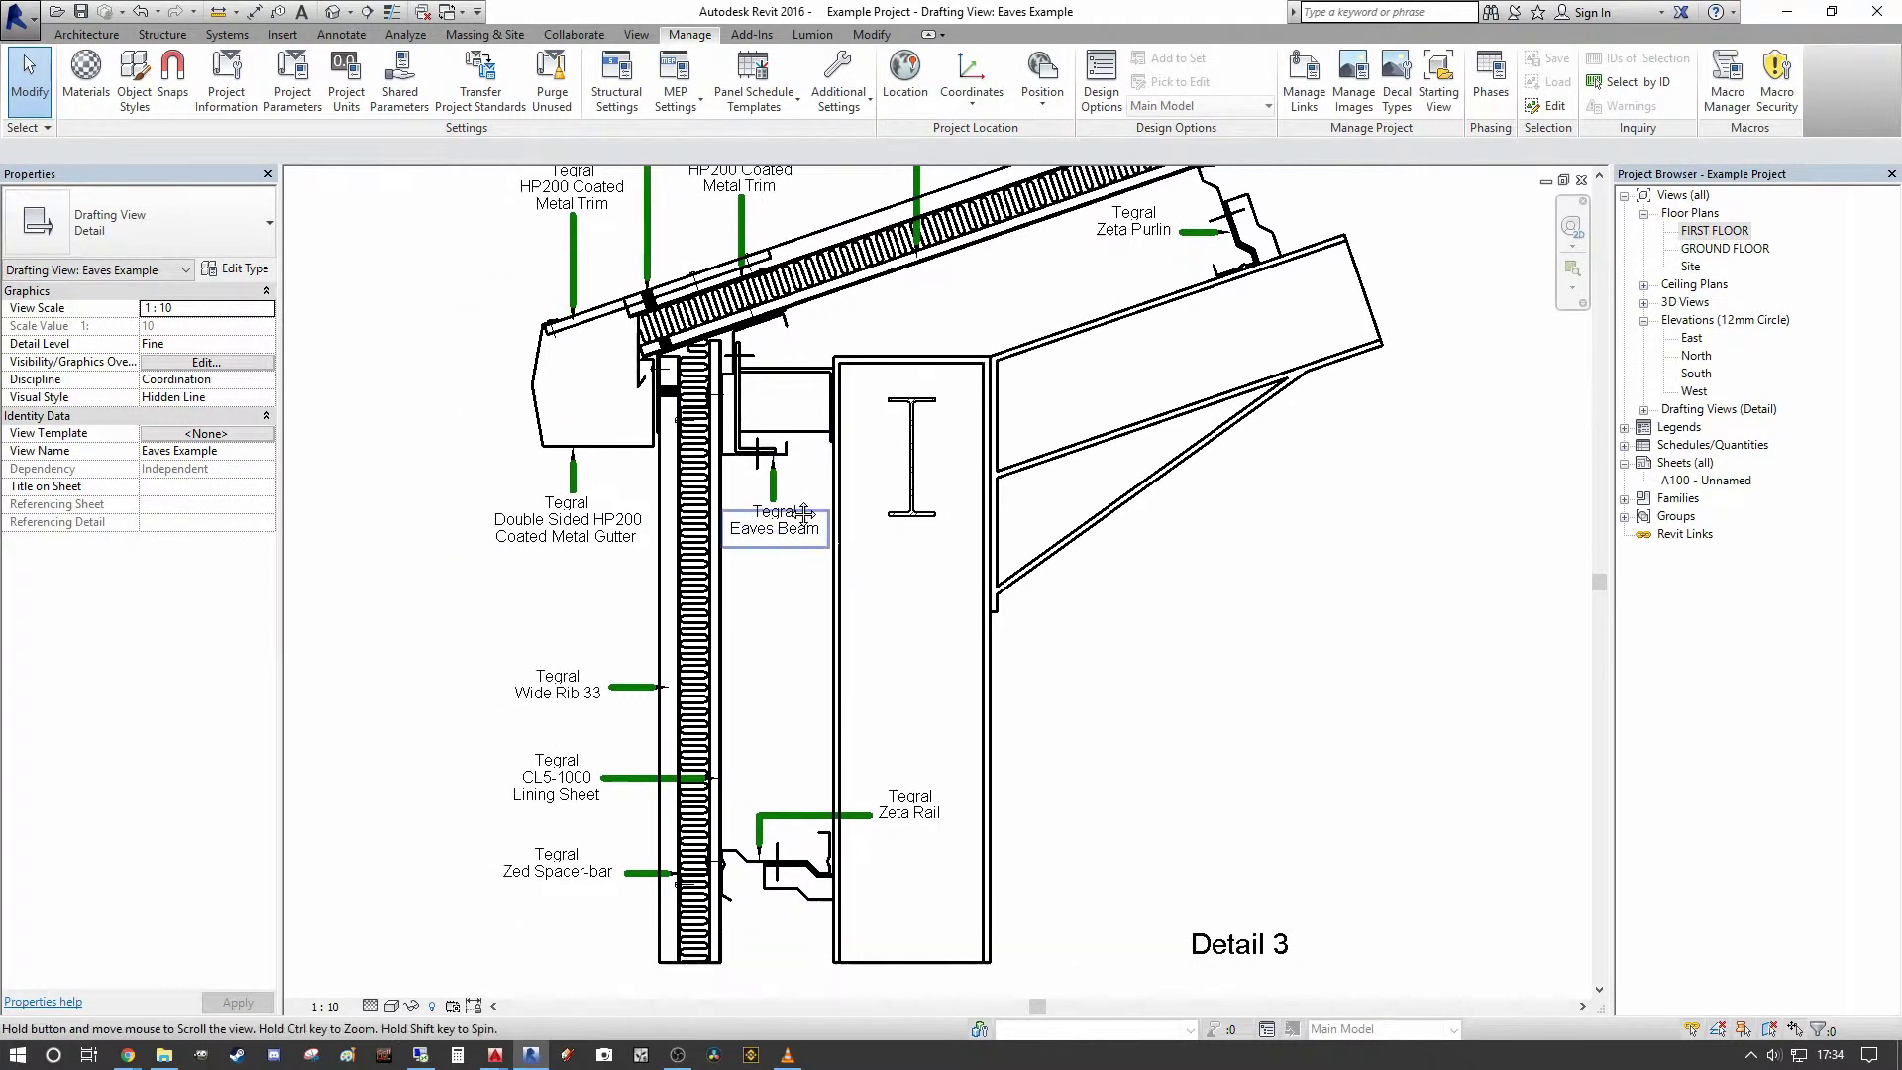
scroll(798, 520, up, 1)
scroll(763, 545, down, 1)
scroll(763, 545, up, 1)
click(765, 534)
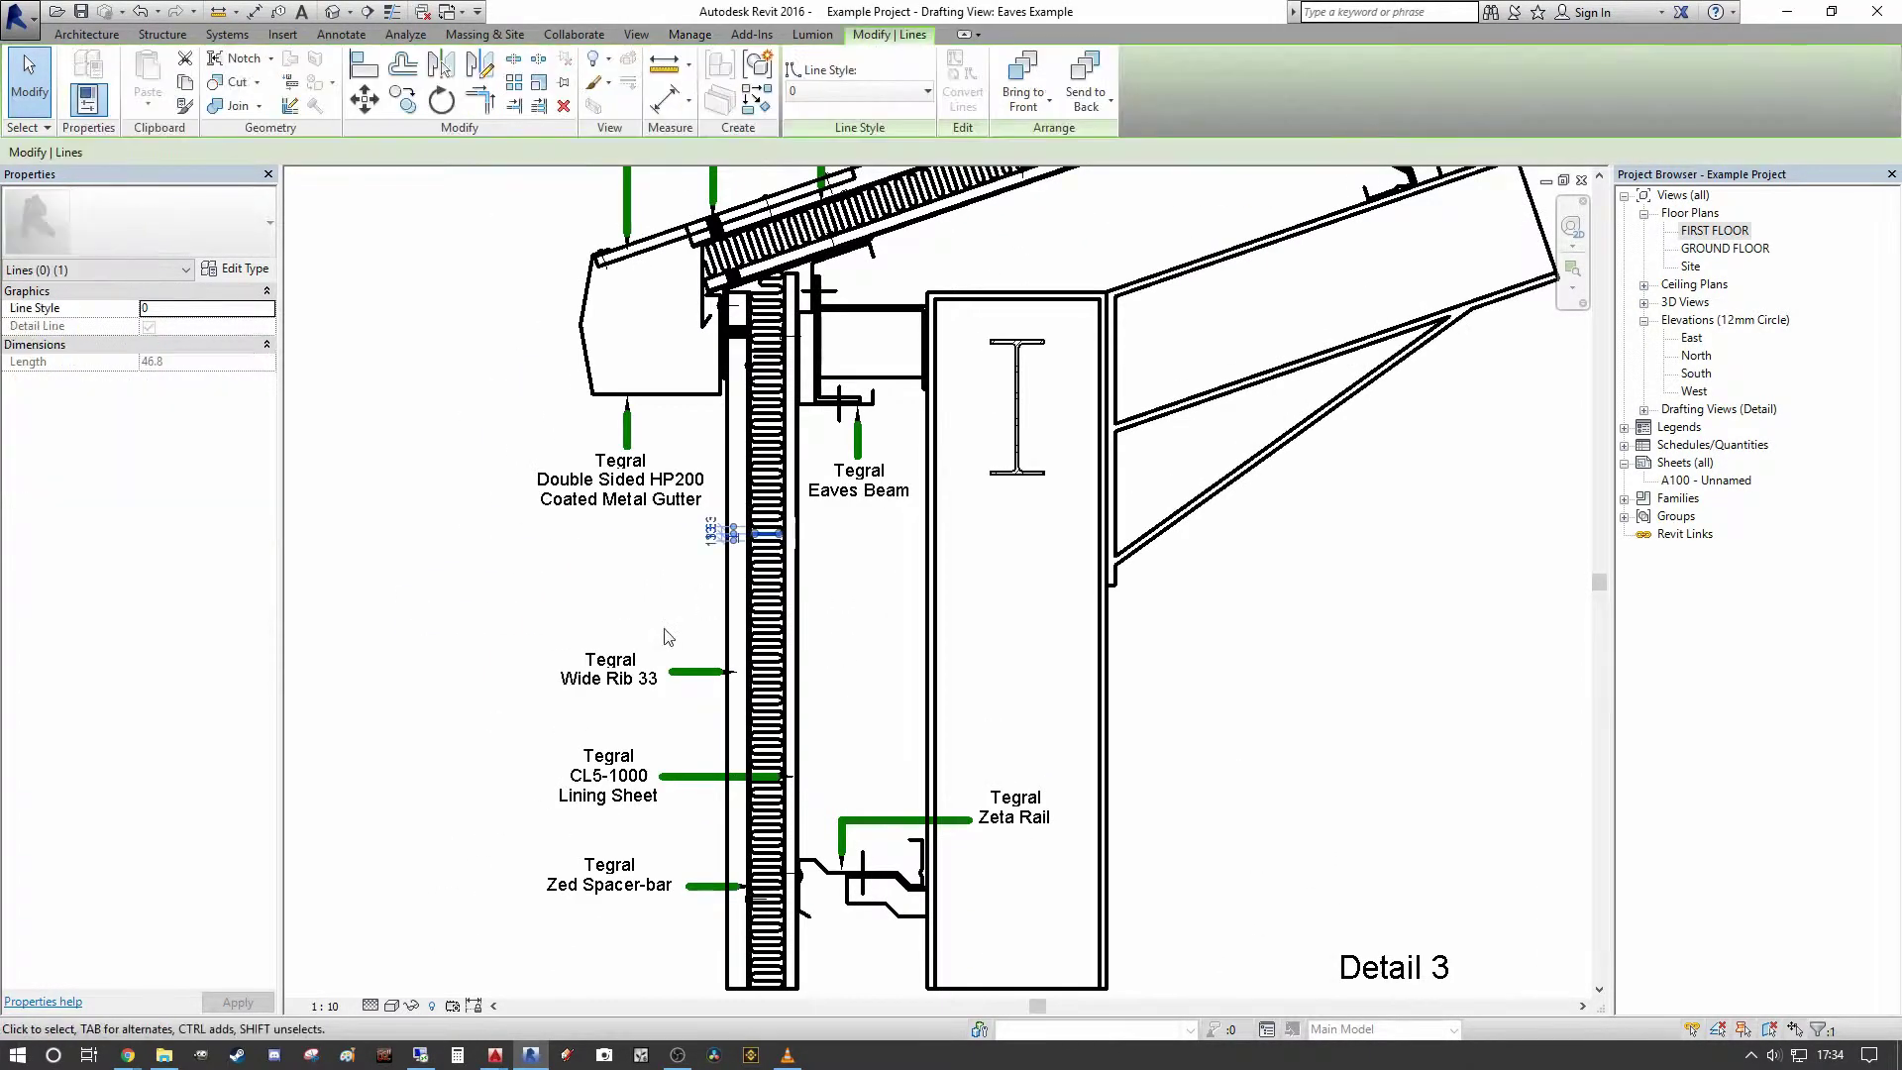
scroll(665, 624, down, 2)
scroll(614, 609, up, 2)
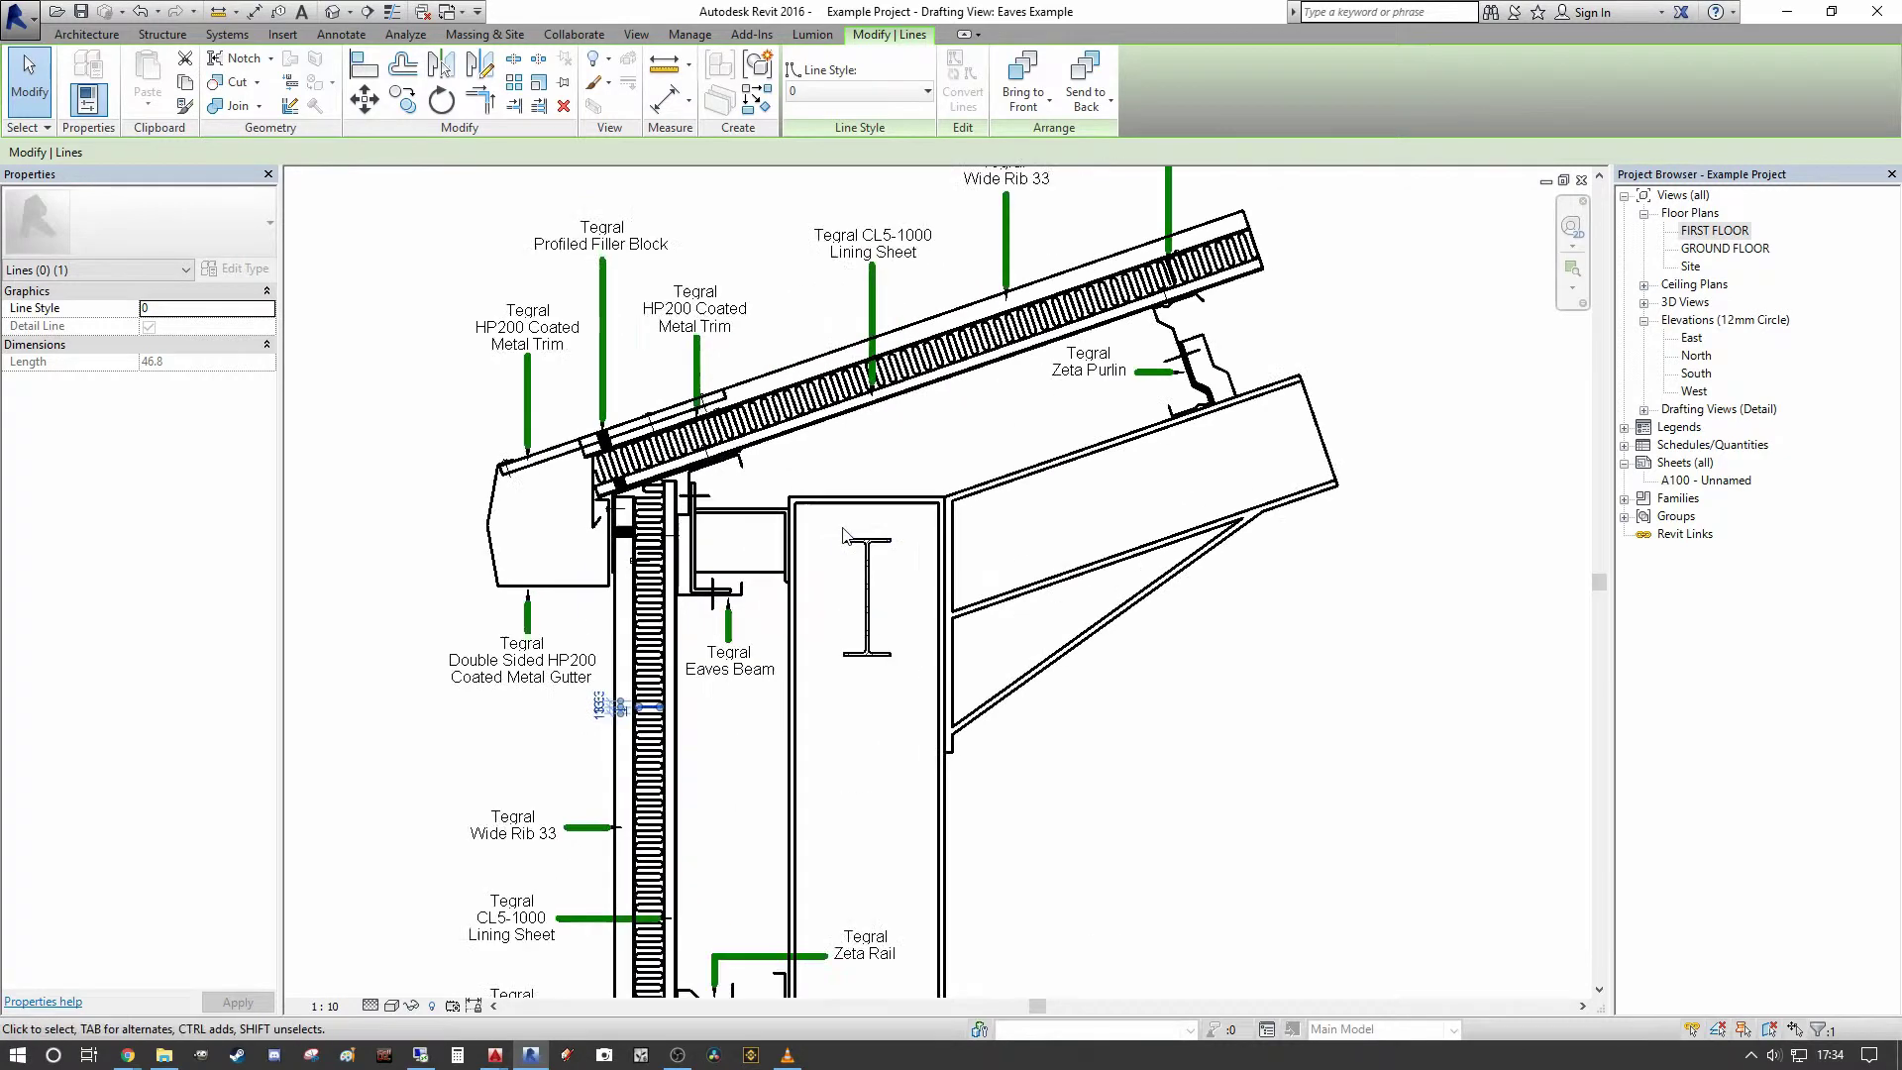
scroll(844, 536, down, 2)
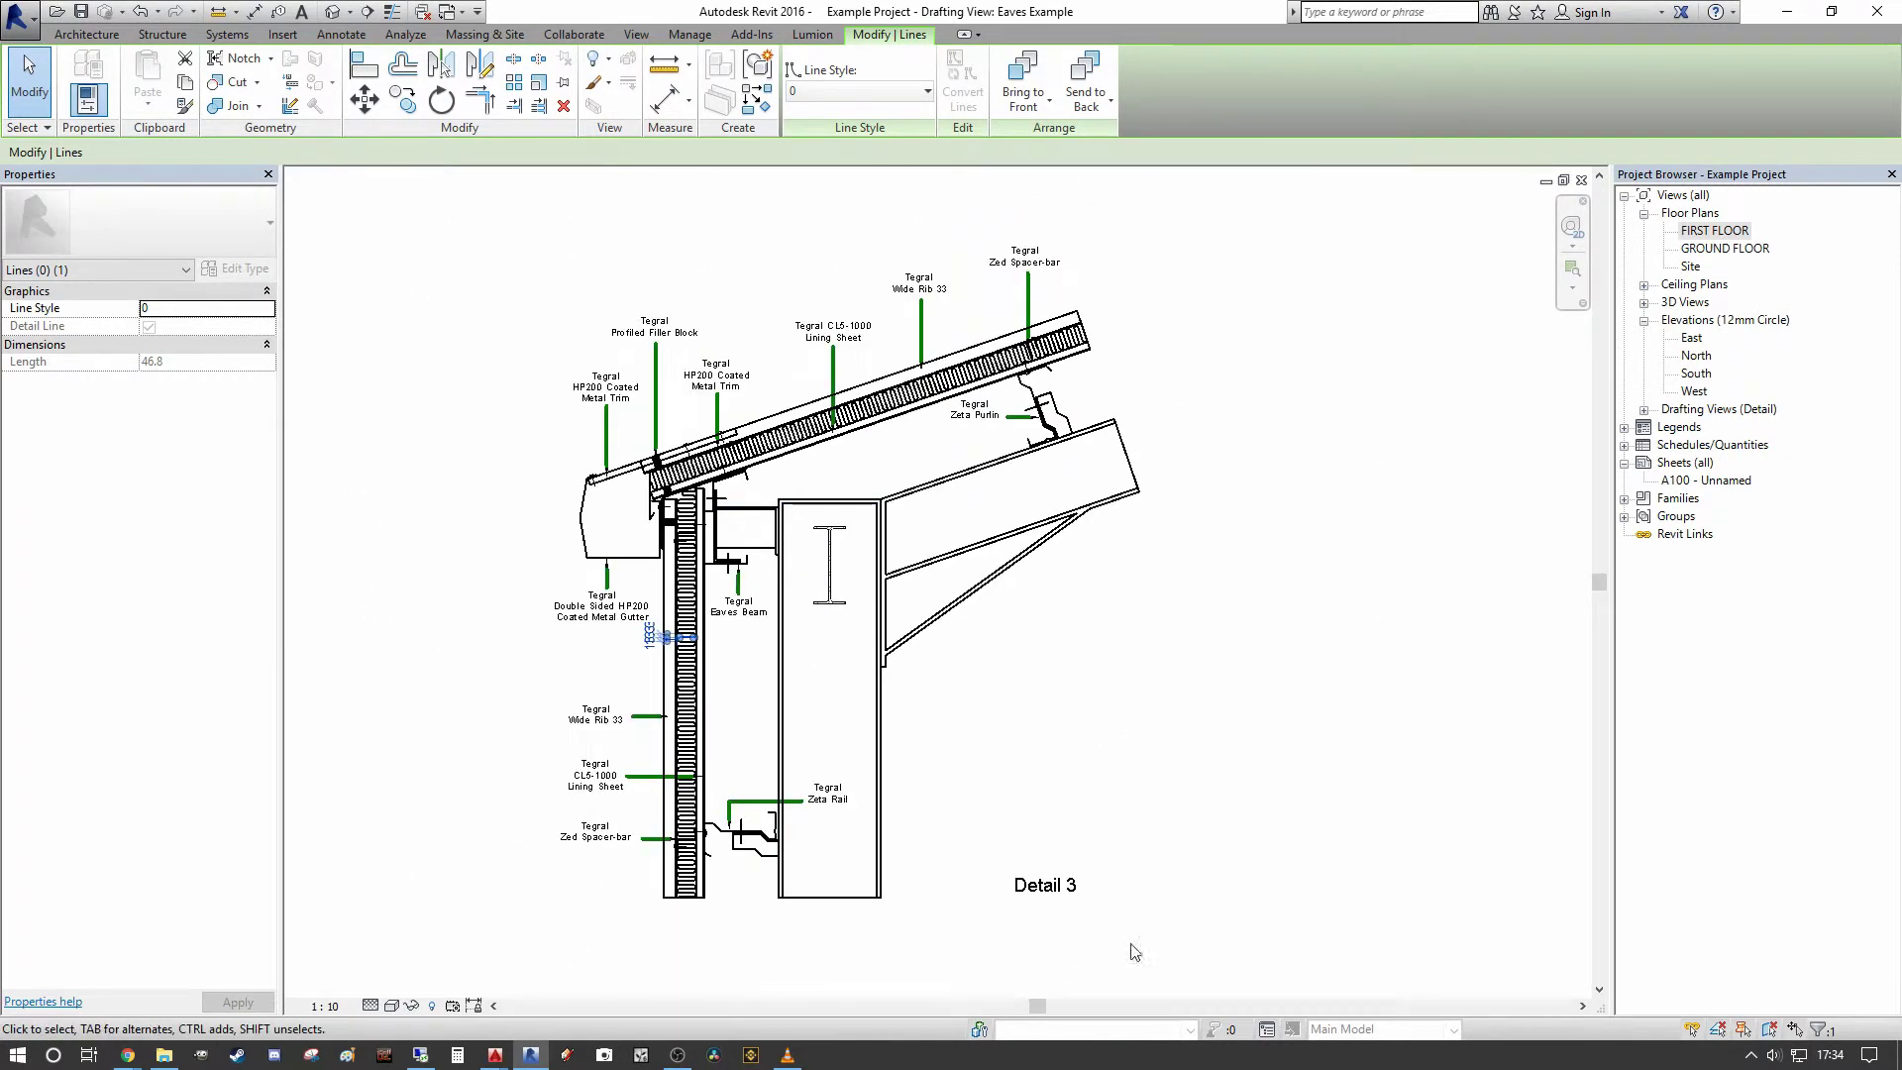
scroll(803, 477, up, 2)
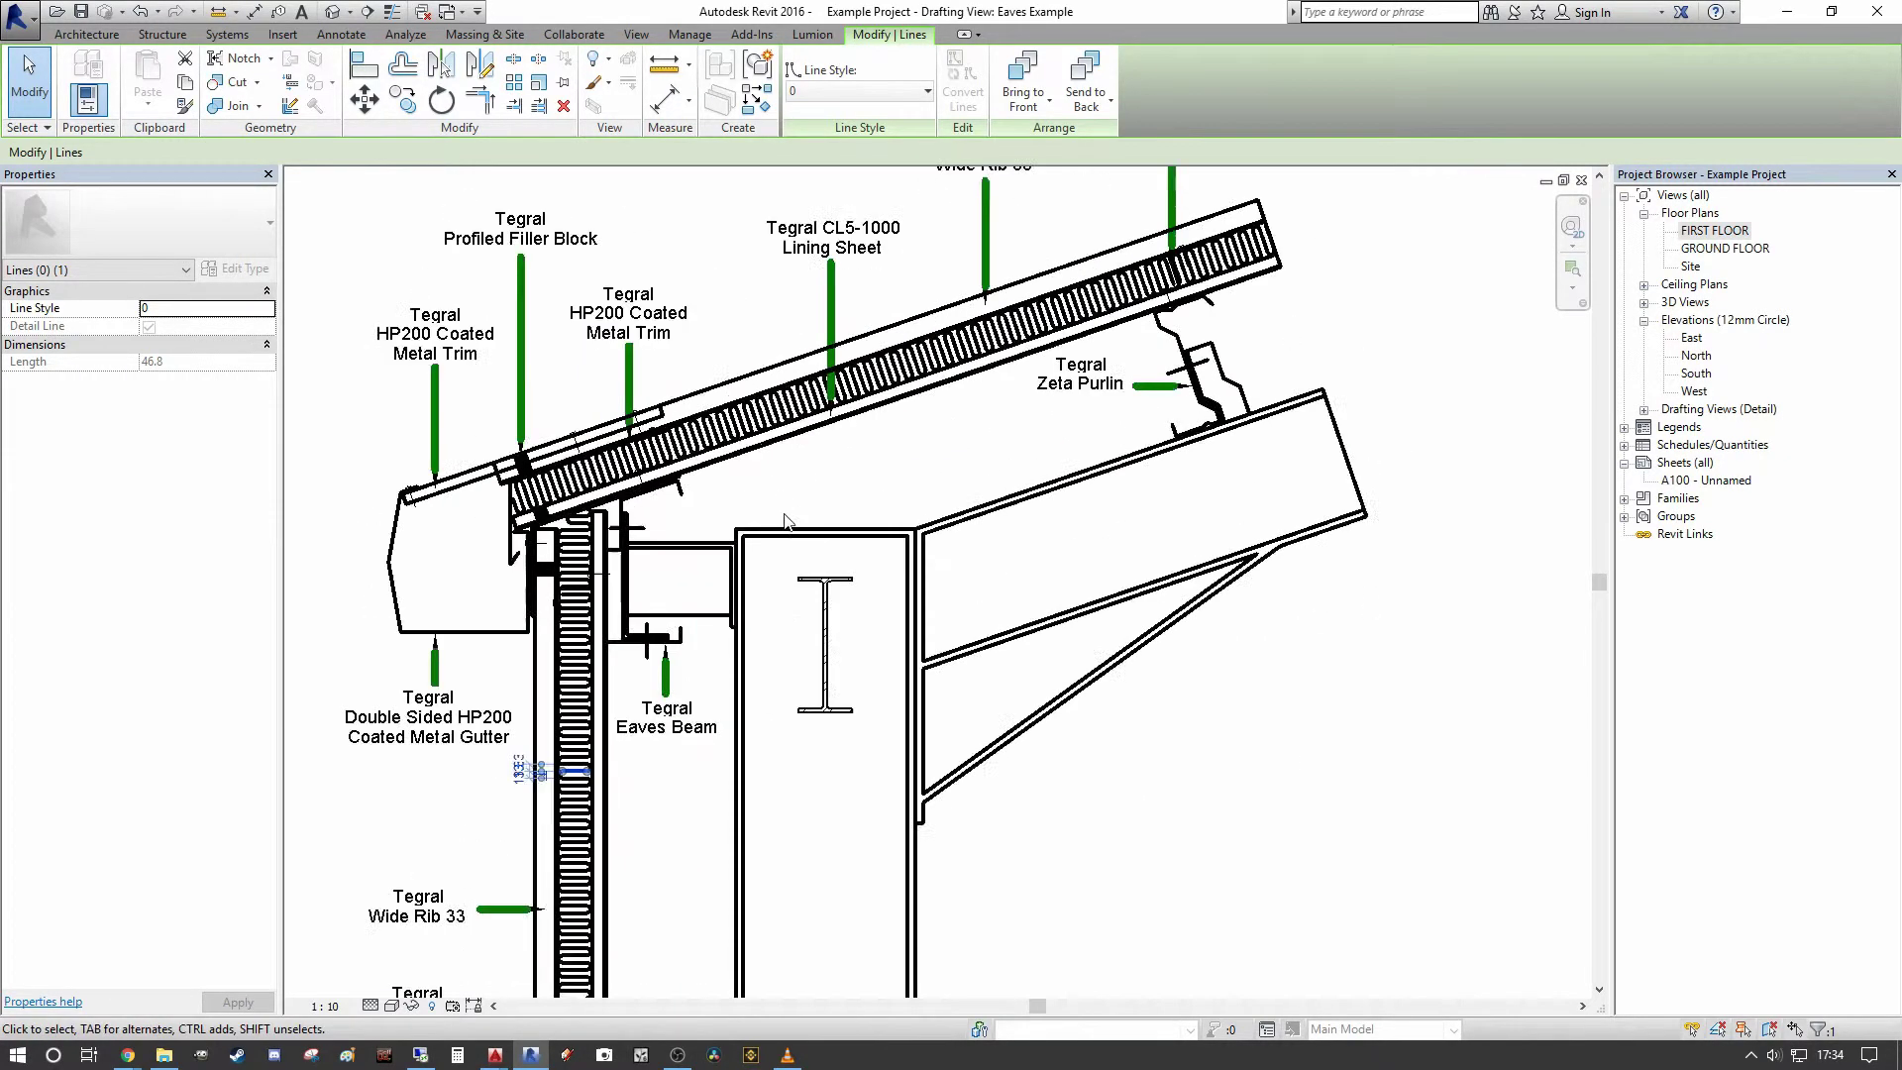
scroll(860, 483, down, 2)
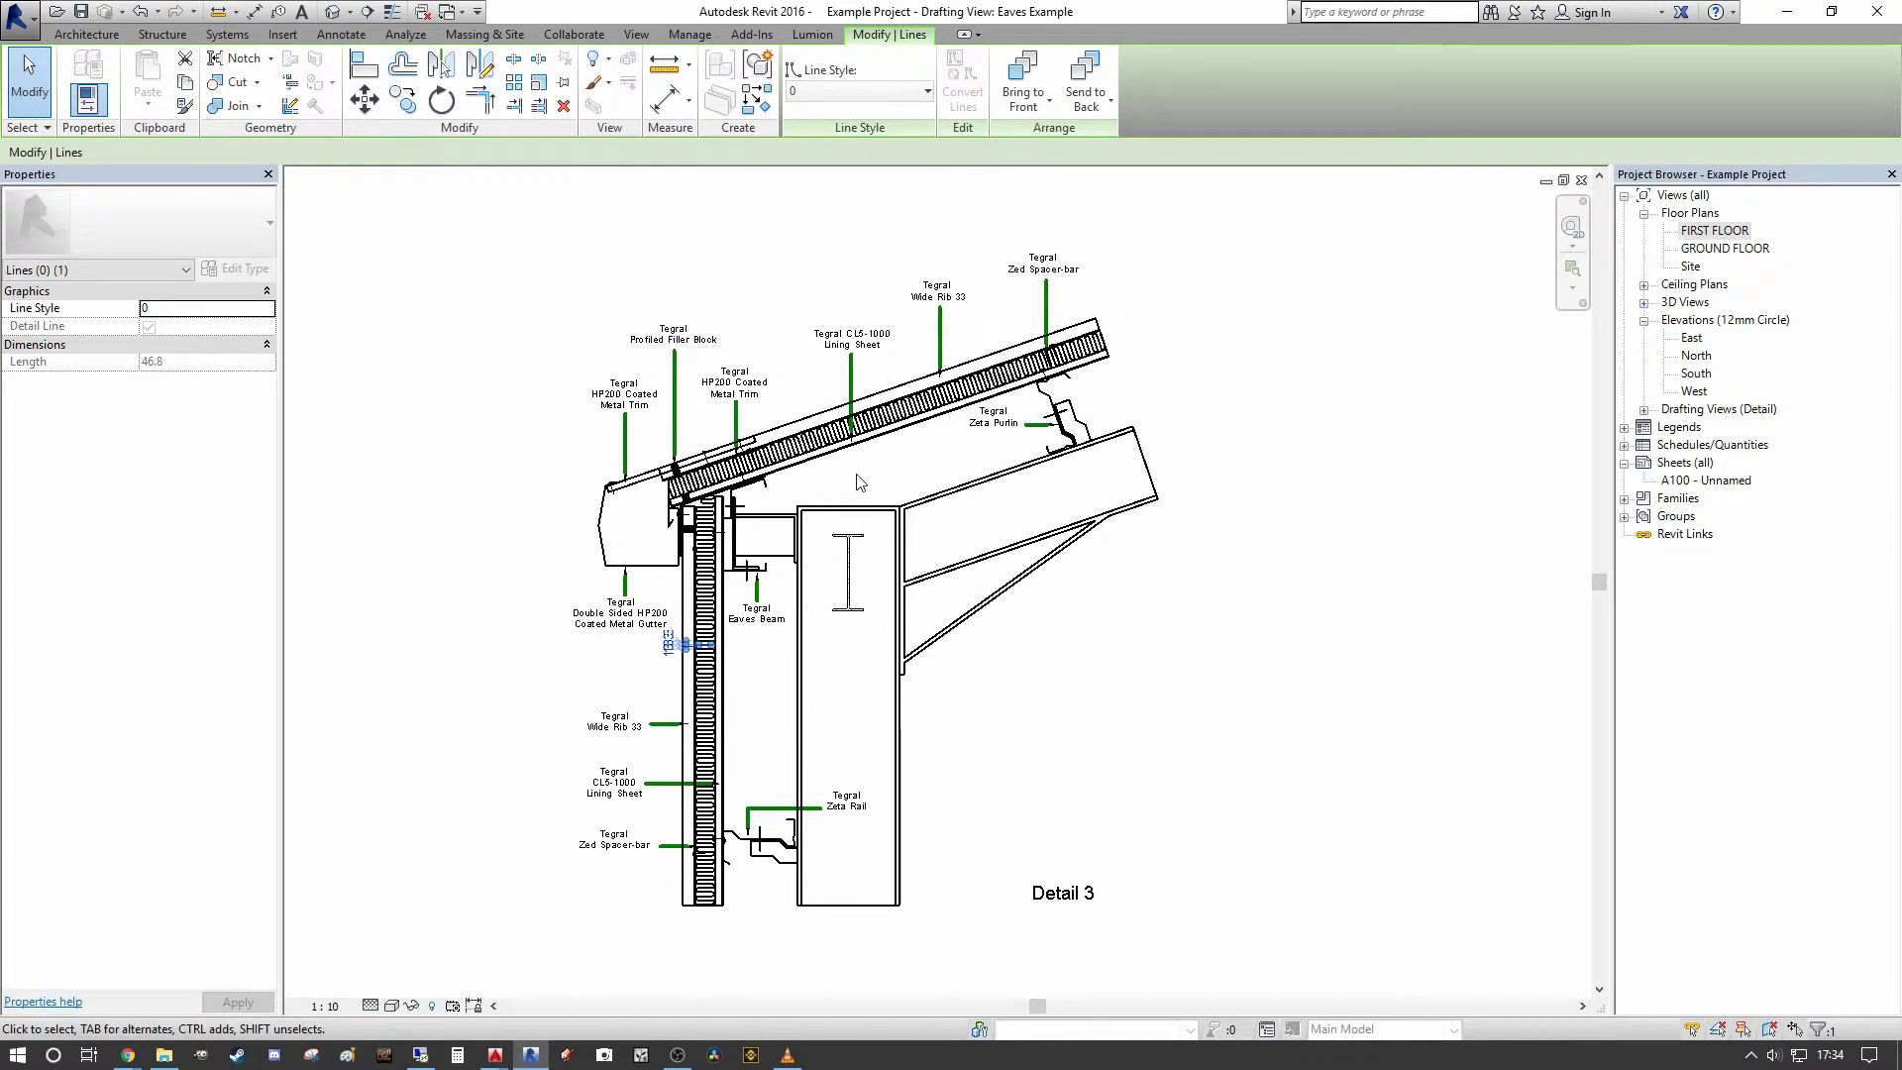
scroll(758, 622, up, 1)
middle_drag(893, 744, 903, 745)
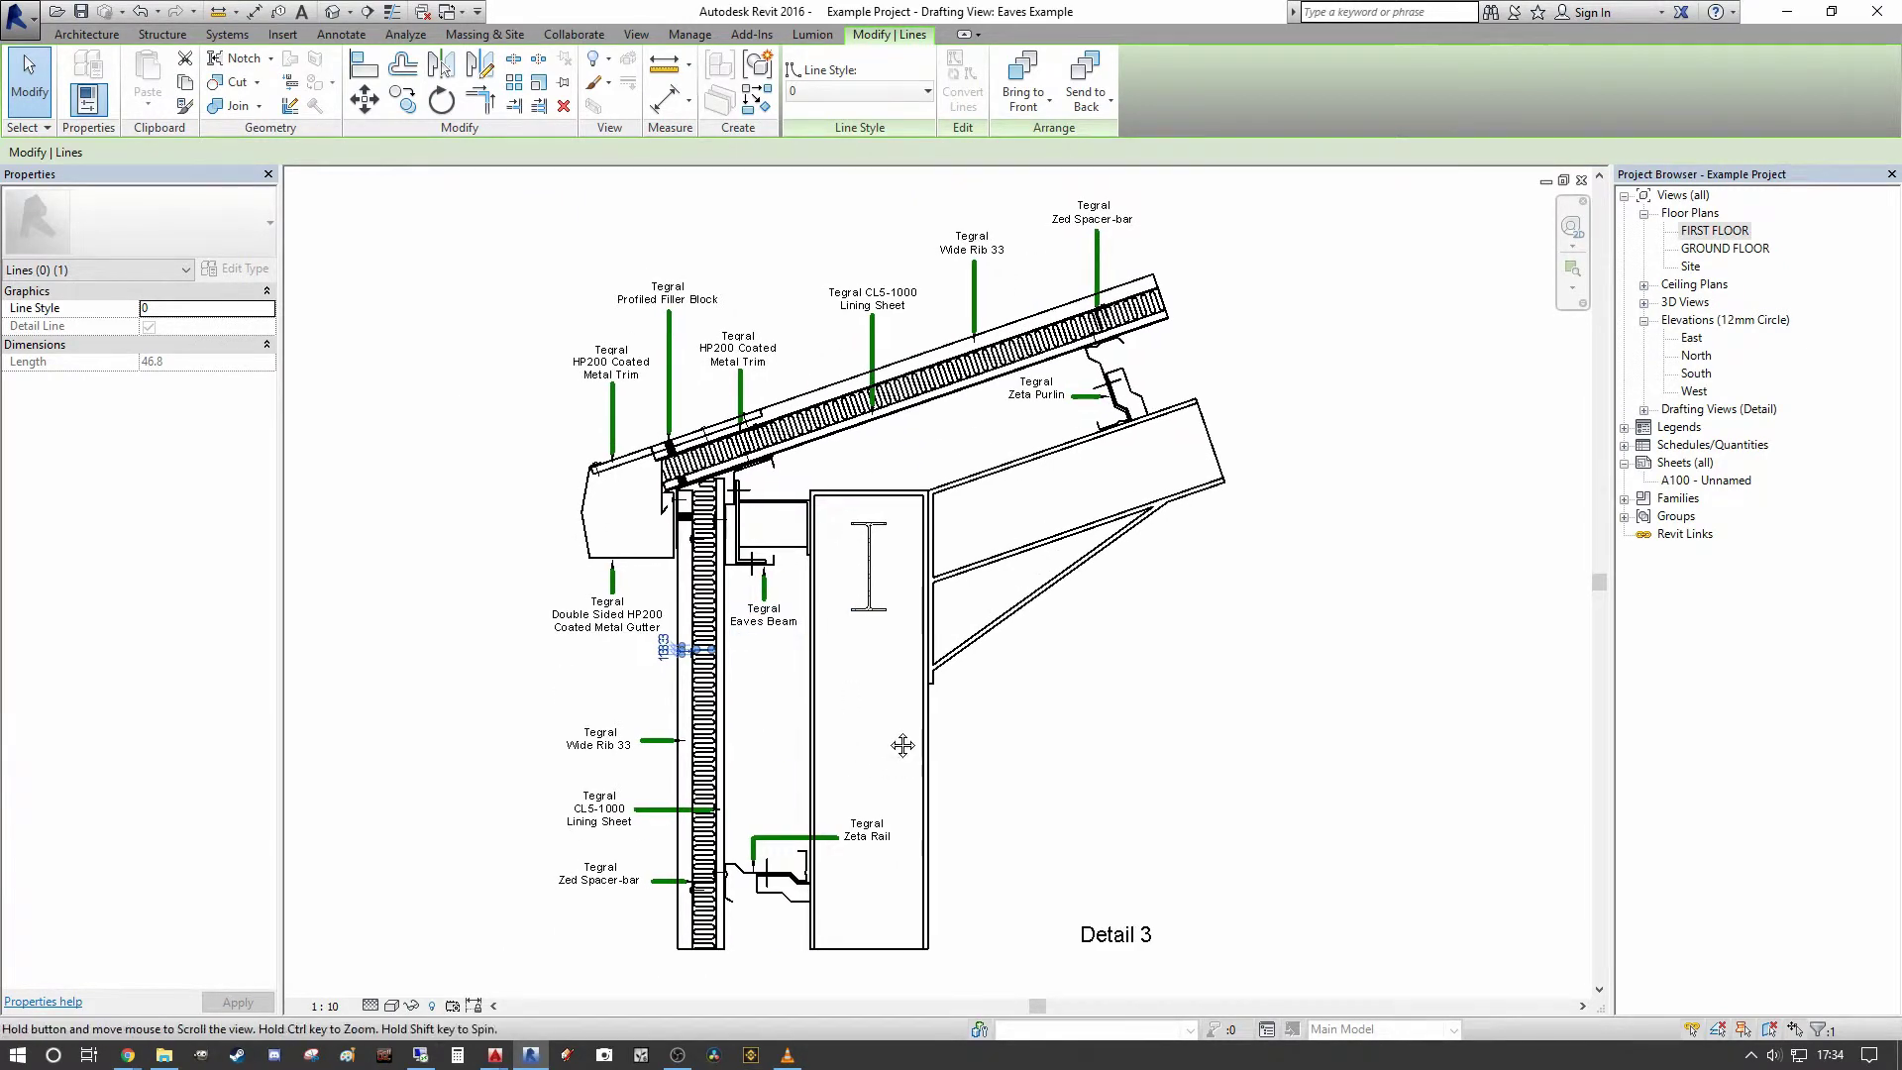
scroll(902, 745, up, 3)
scroll(1029, 731, down, 2)
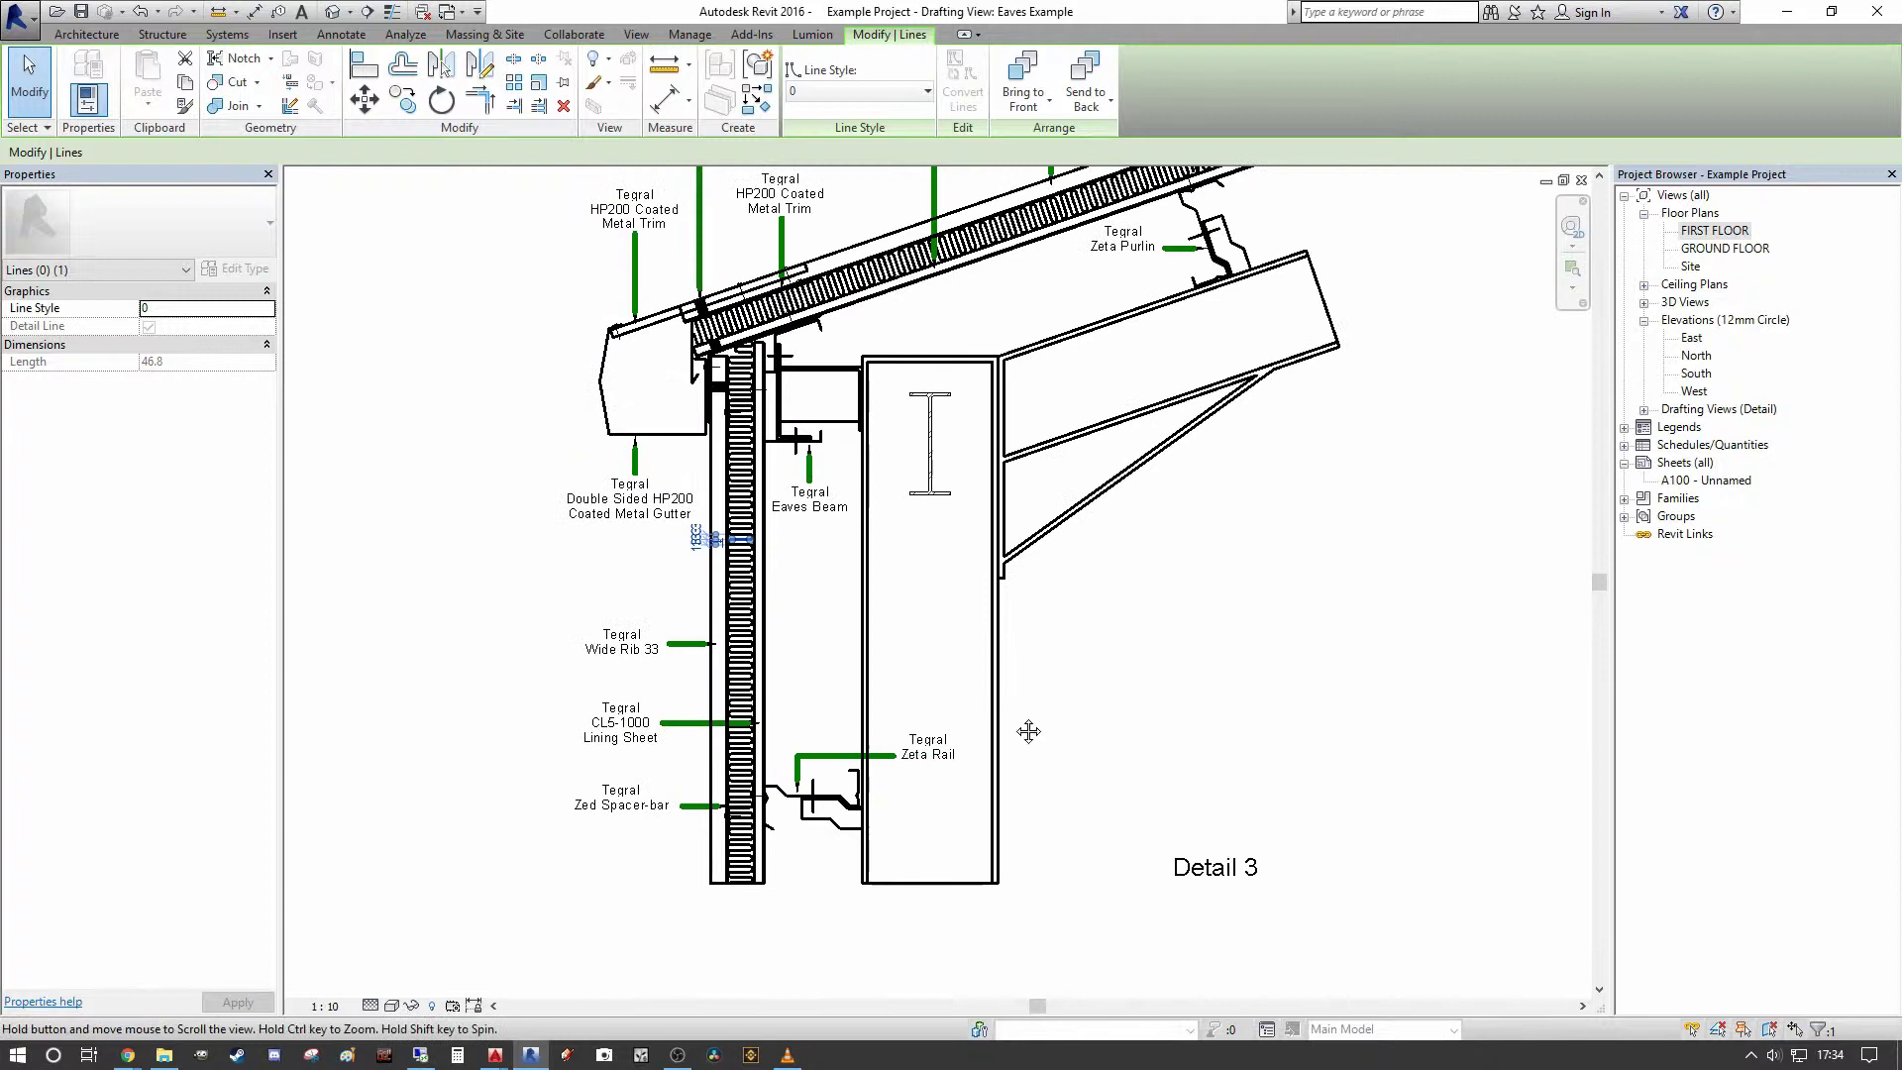
middle_drag(1028, 732, 941, 798)
scroll(949, 817, down, 1)
scroll(1083, 763, up, 1)
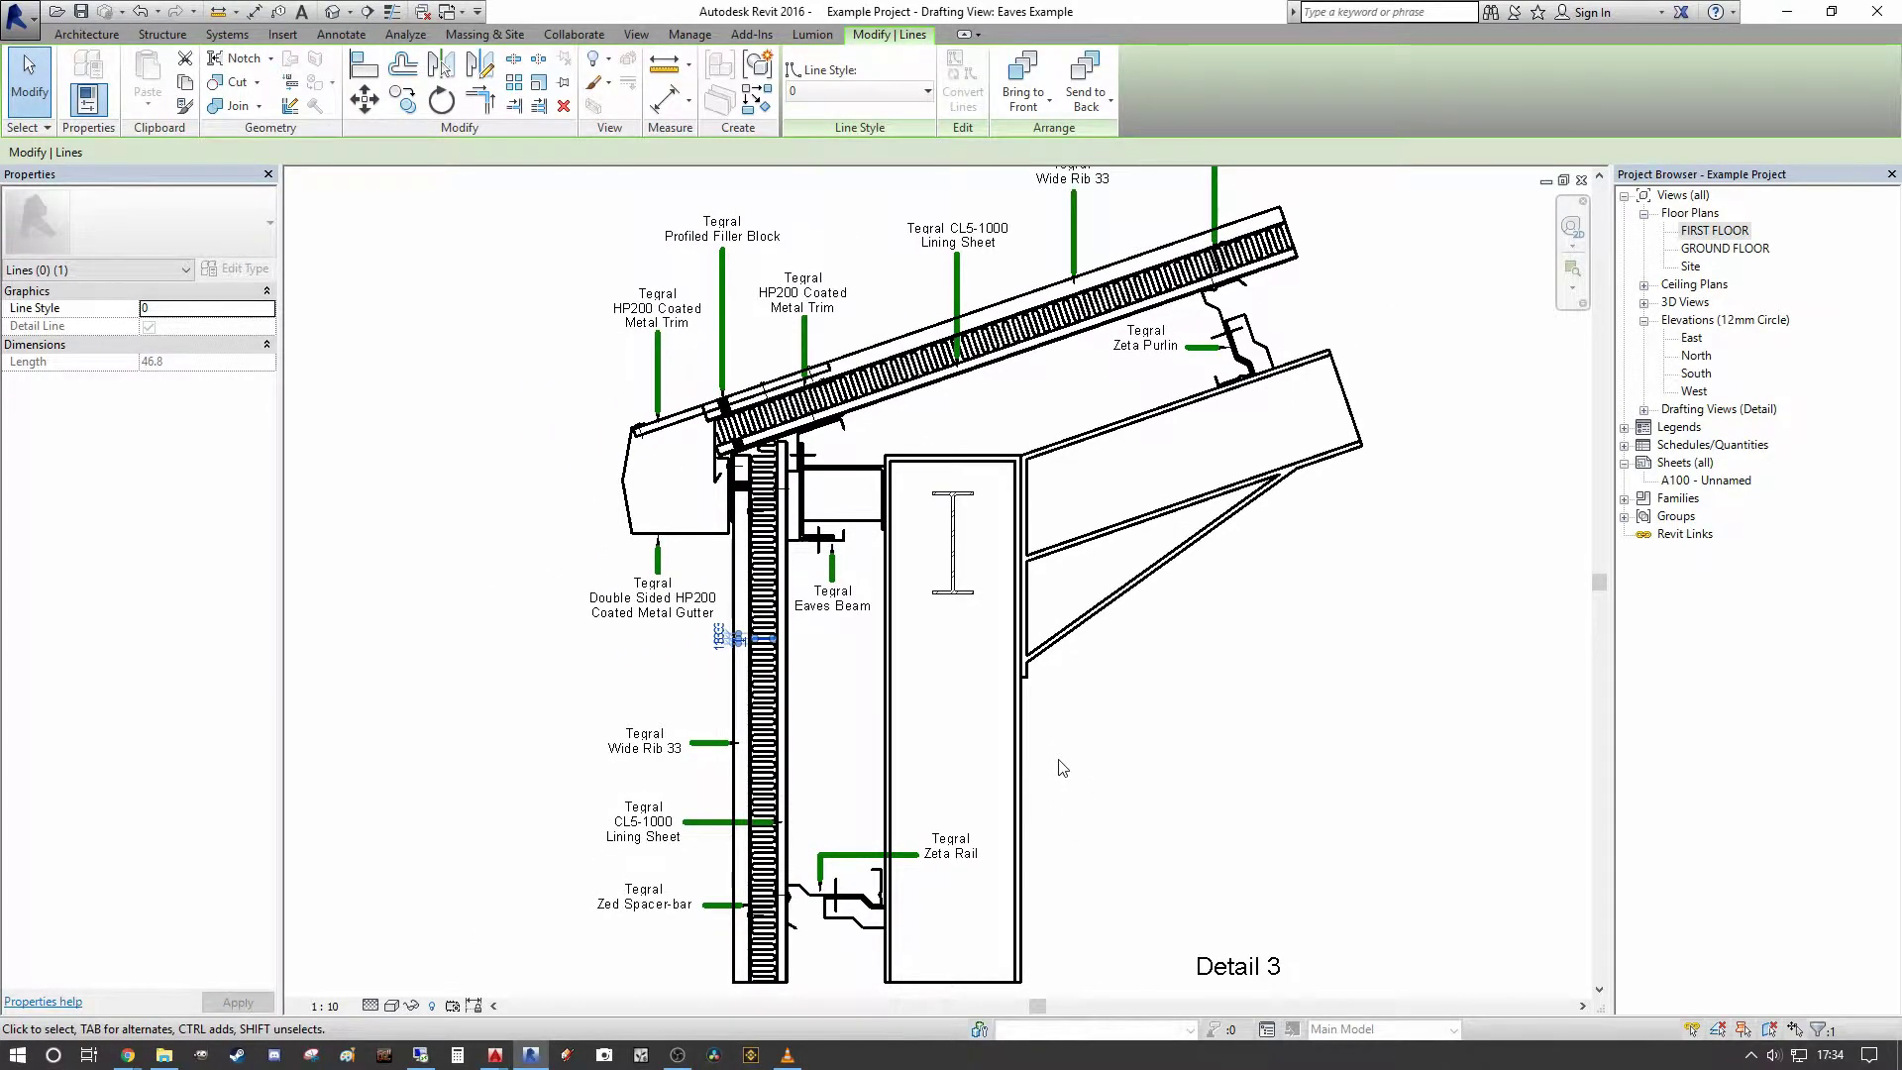
scroll(976, 753, down, 2)
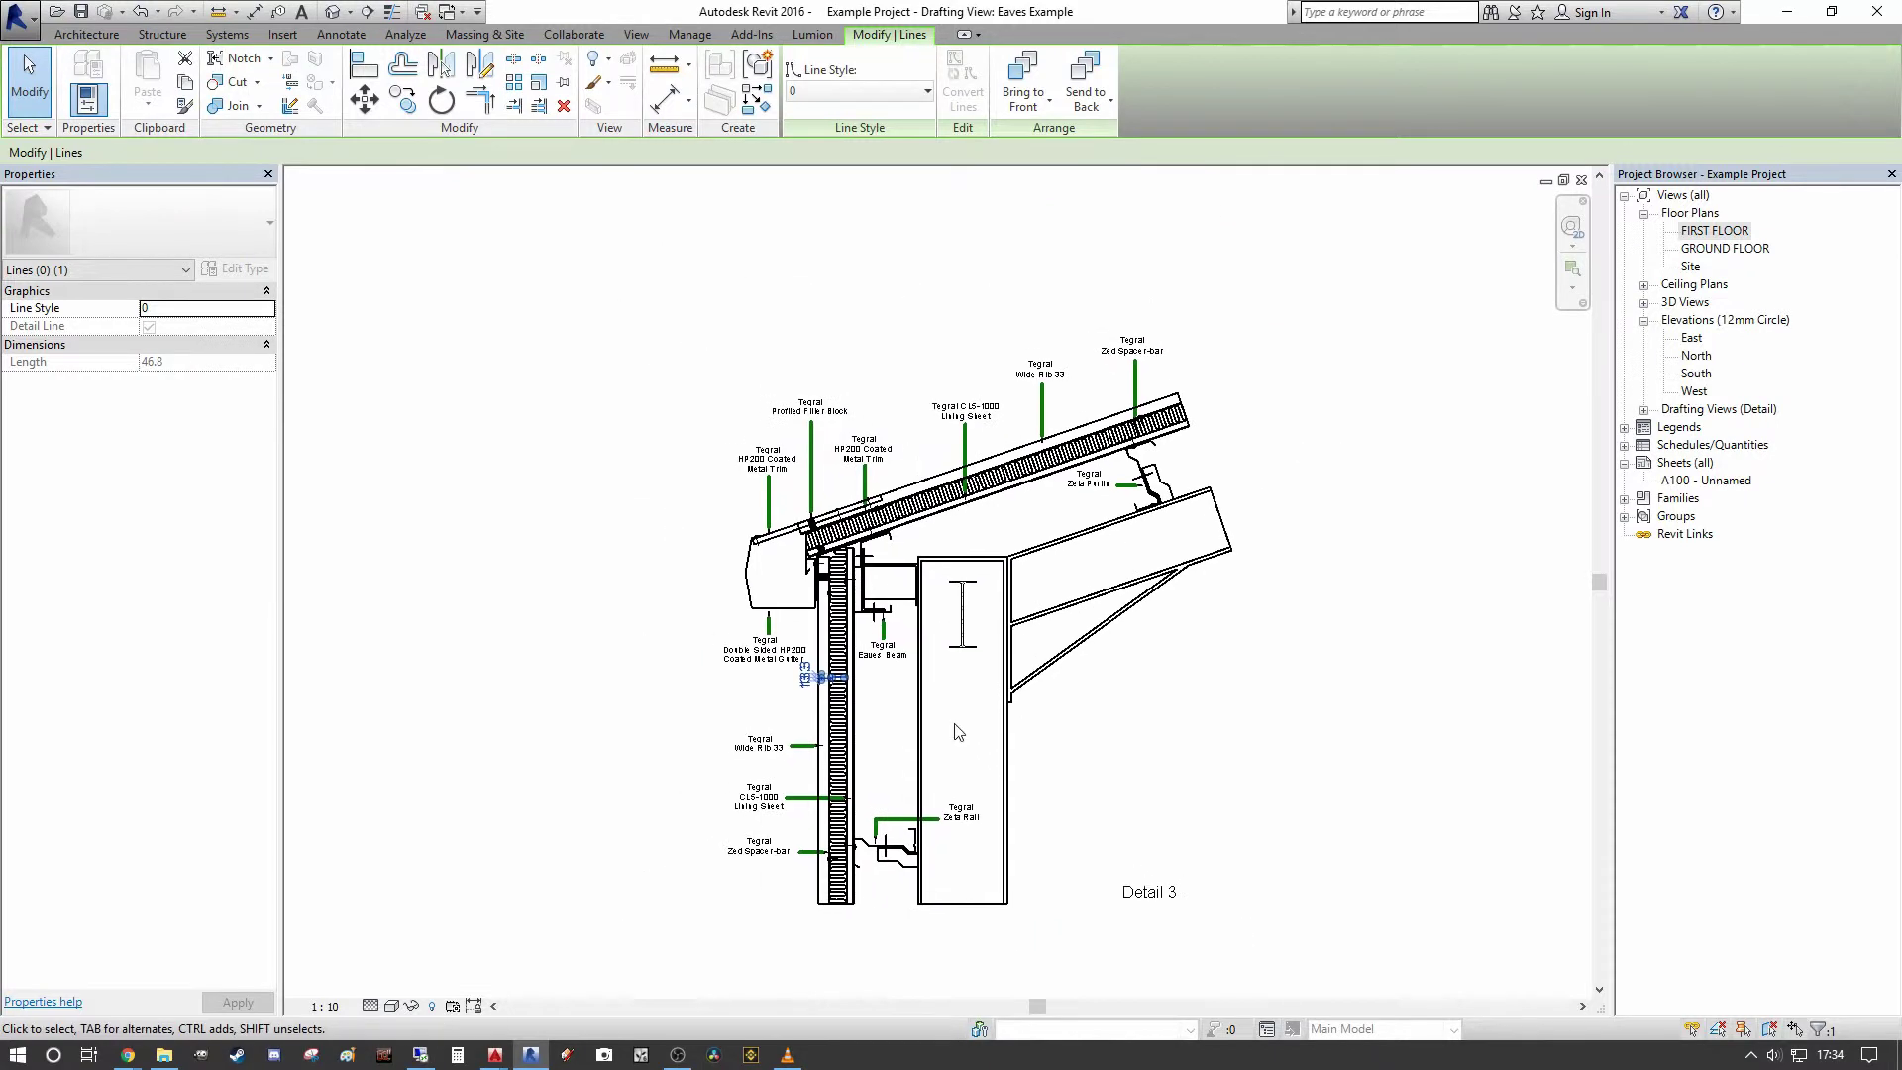
middle_drag(957, 701, 824, 671)
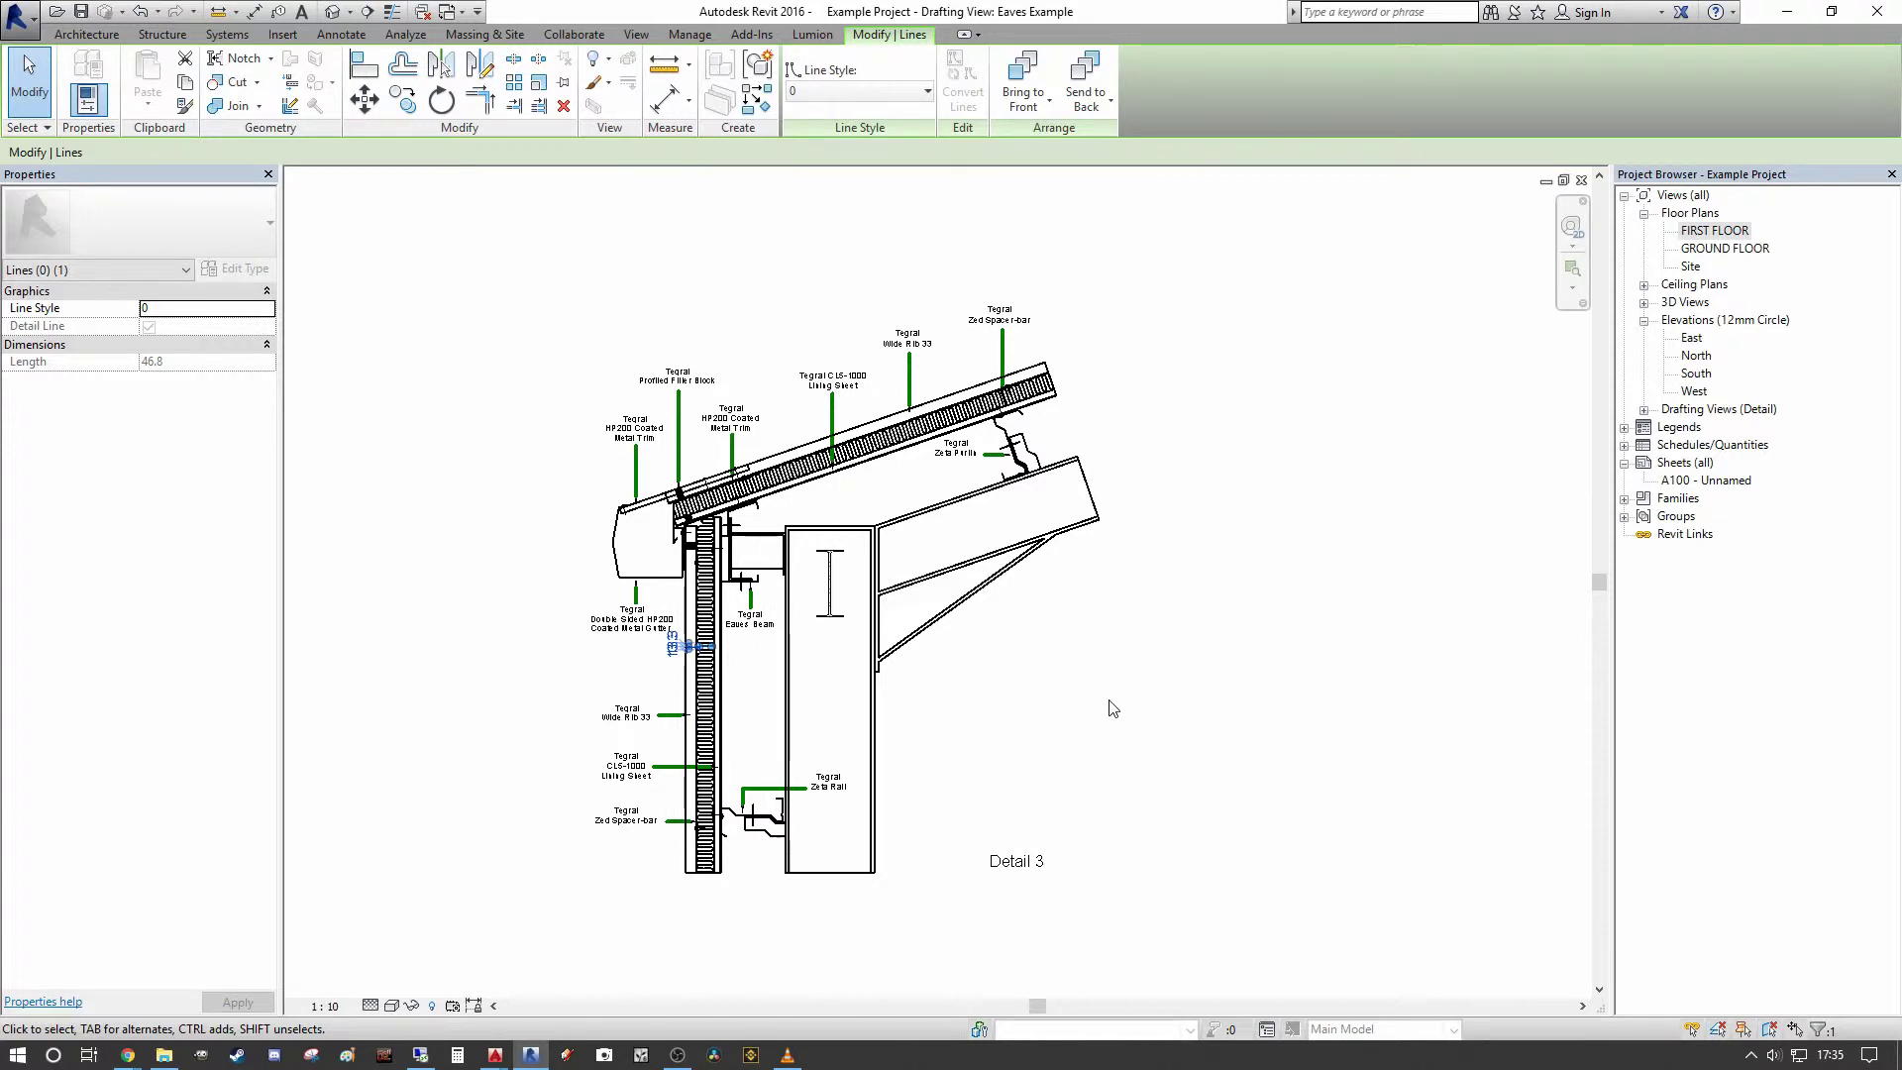
click(1177, 475)
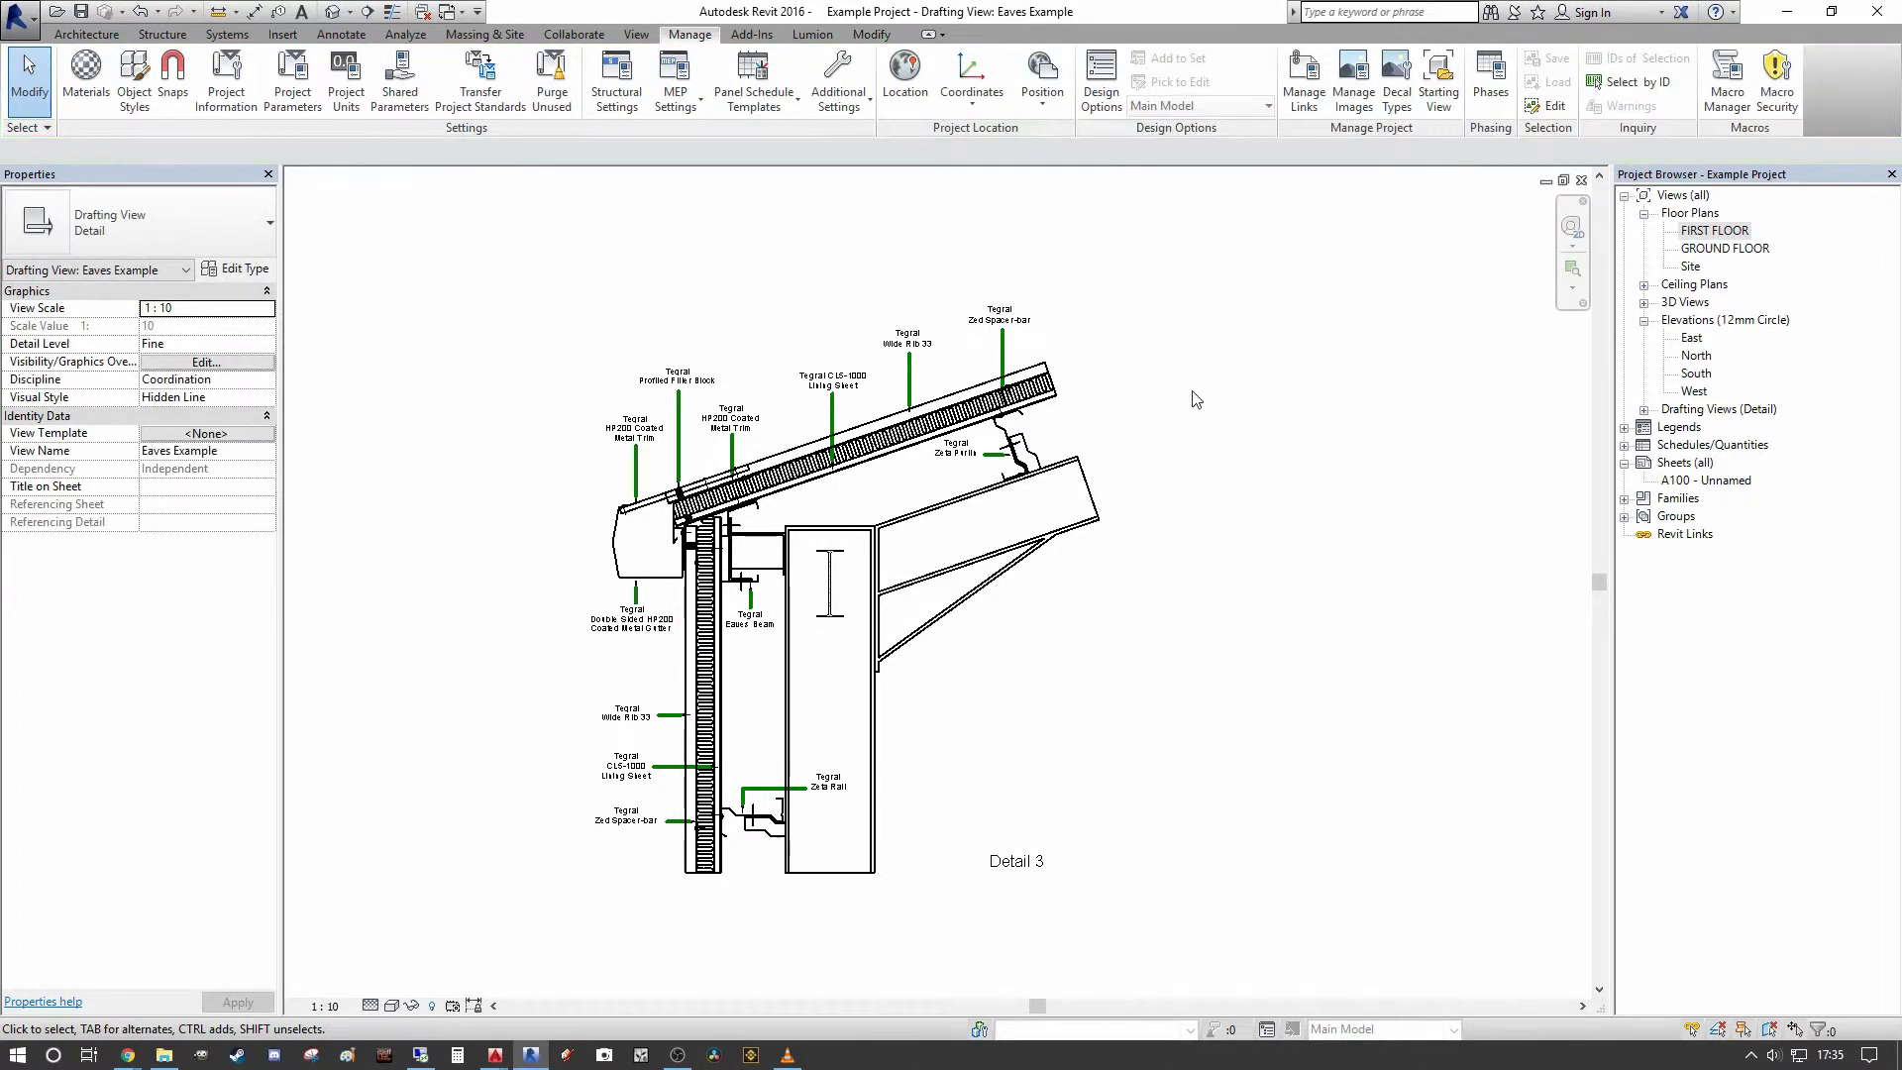